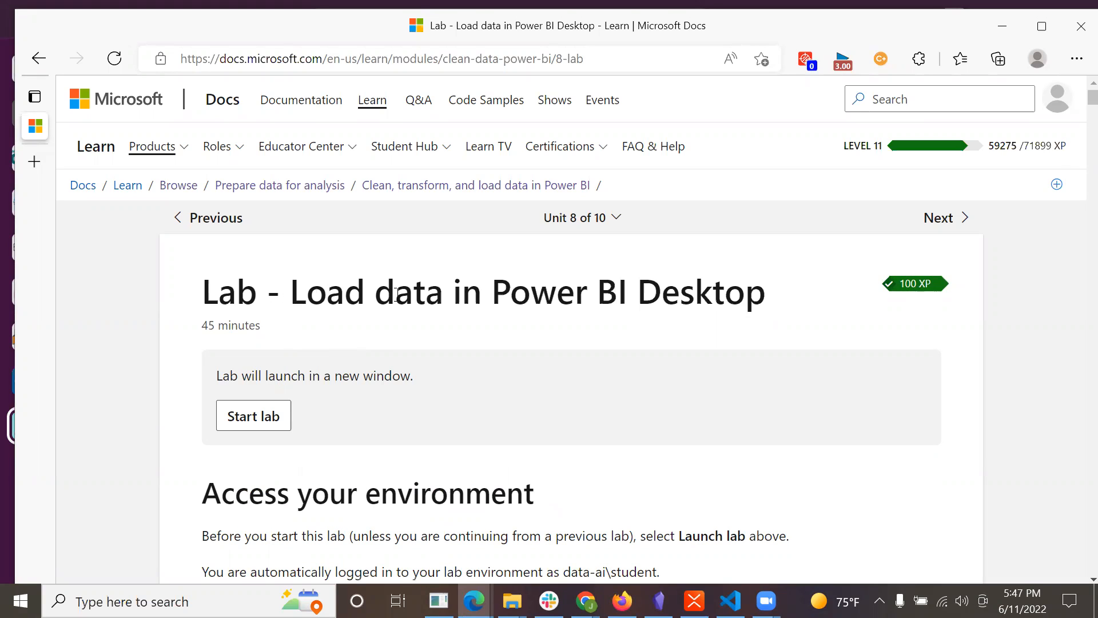
# Start the Load data in Power BI Desktop lab and dismiss the drive reconnection notification while the environment builds
pyautogui.click(233, 419)
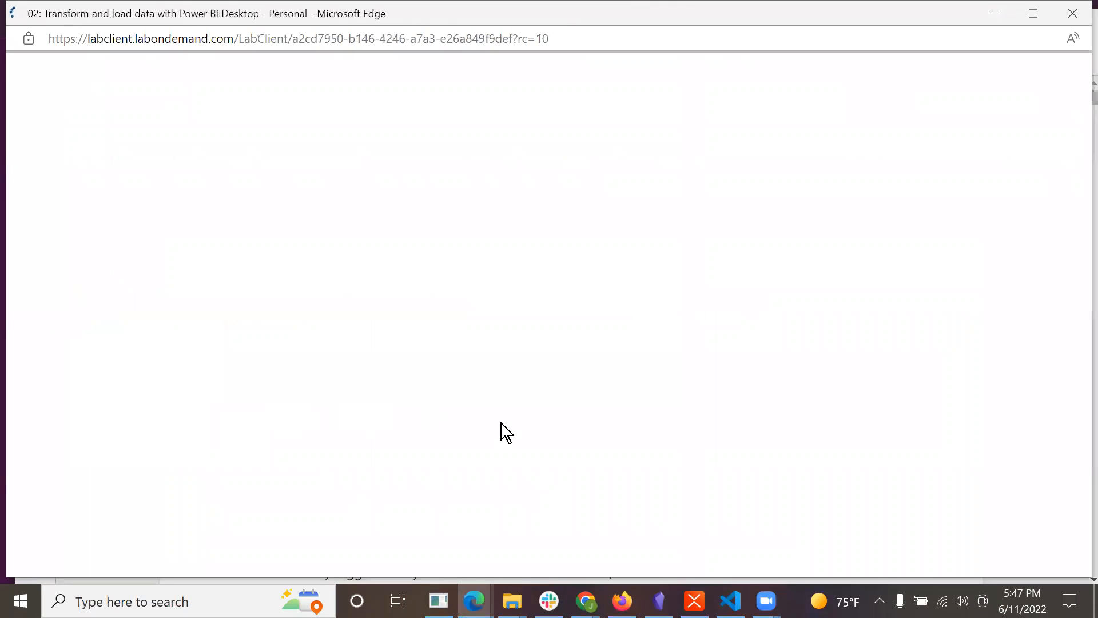
pyautogui.moveTo(765, 601)
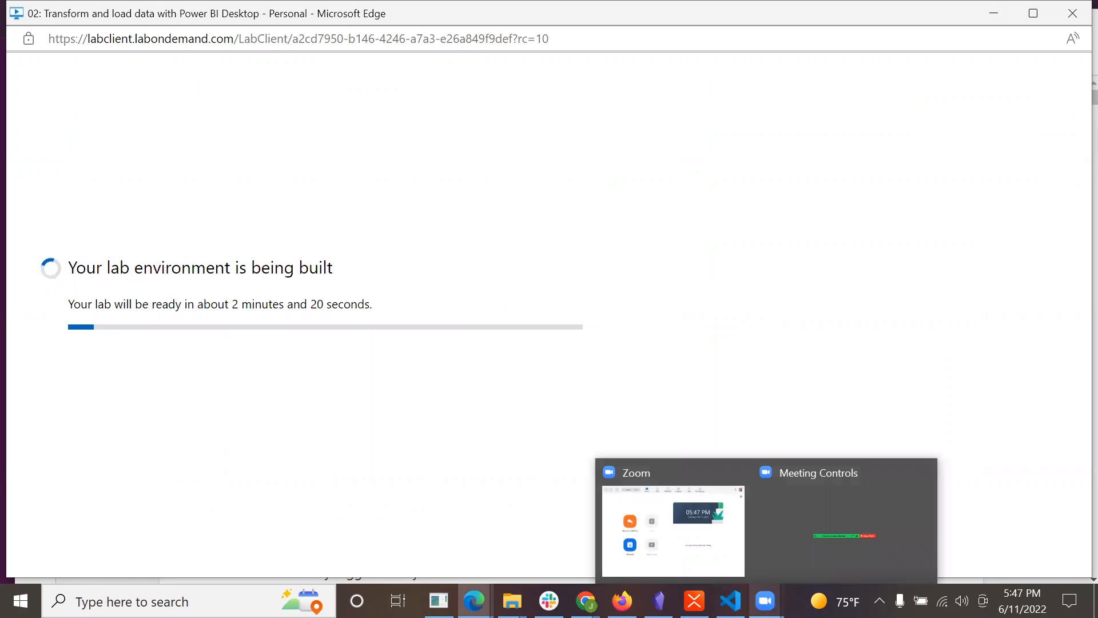
pyautogui.click(765, 601)
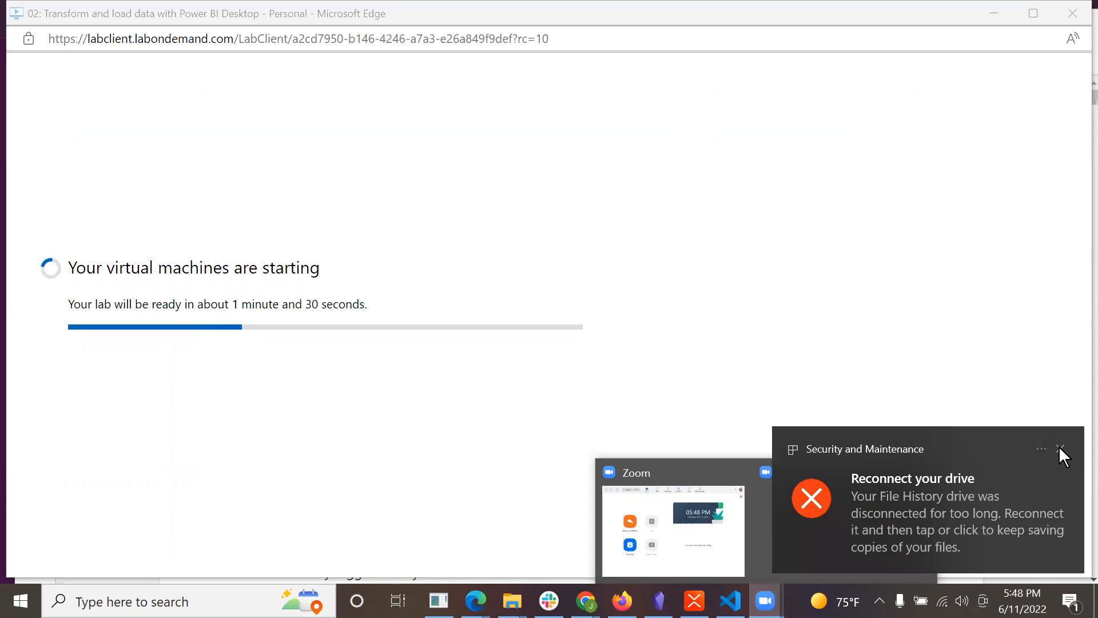
pyautogui.click(1060, 448)
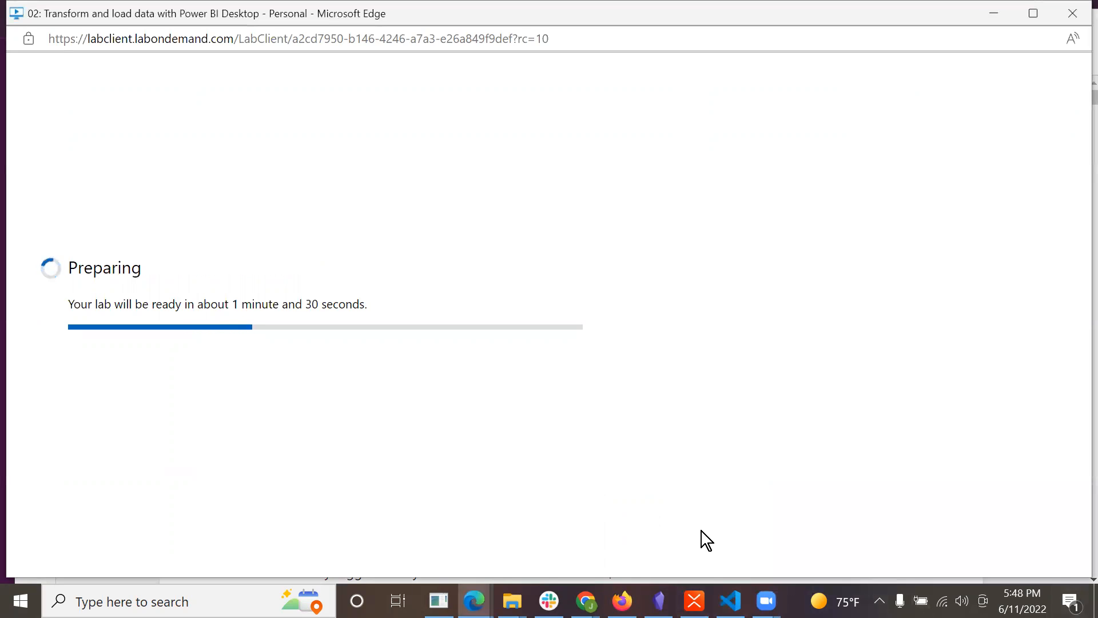
pyautogui.moveTo(585, 601)
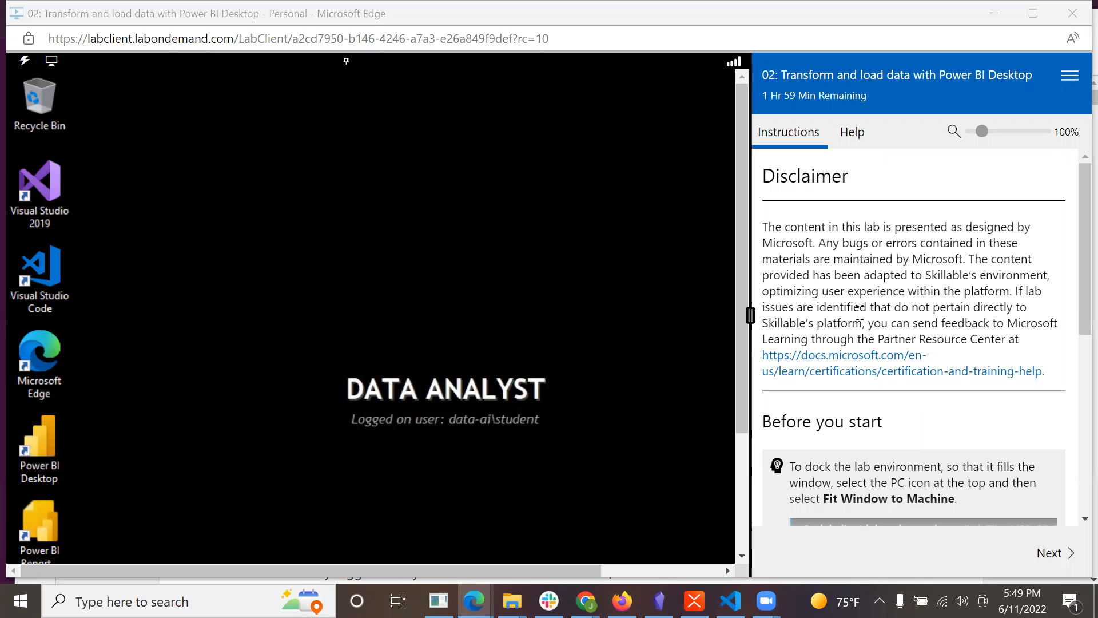
# Fit the lab window to the virtual machine, as the Before you start instructions describe
pyautogui.scroll(-4, 856, 257)
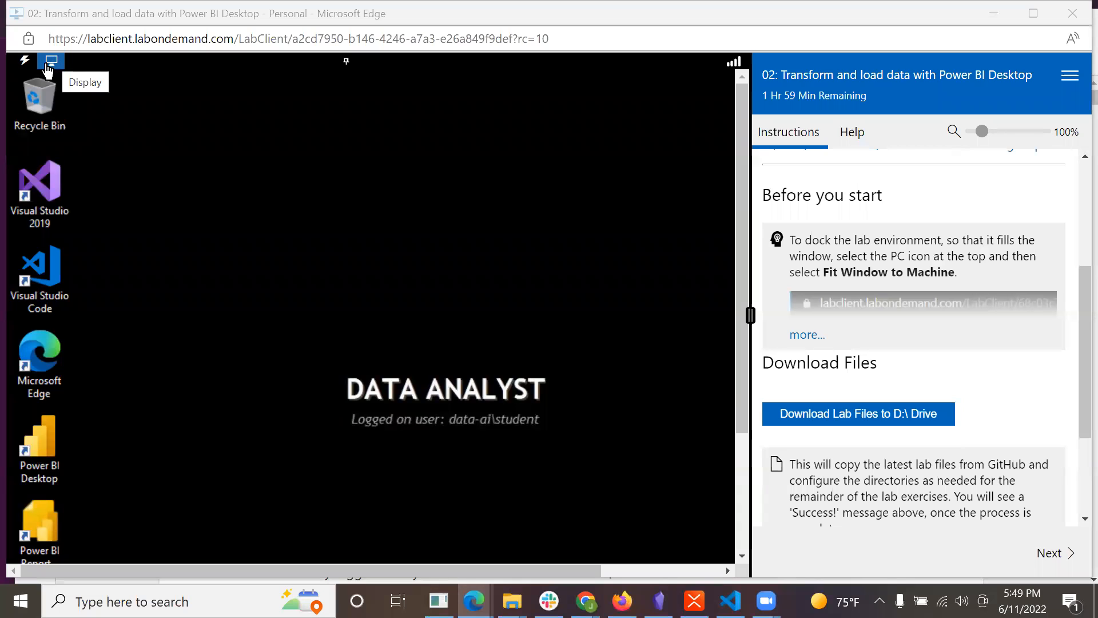
pyautogui.click(49, 64)
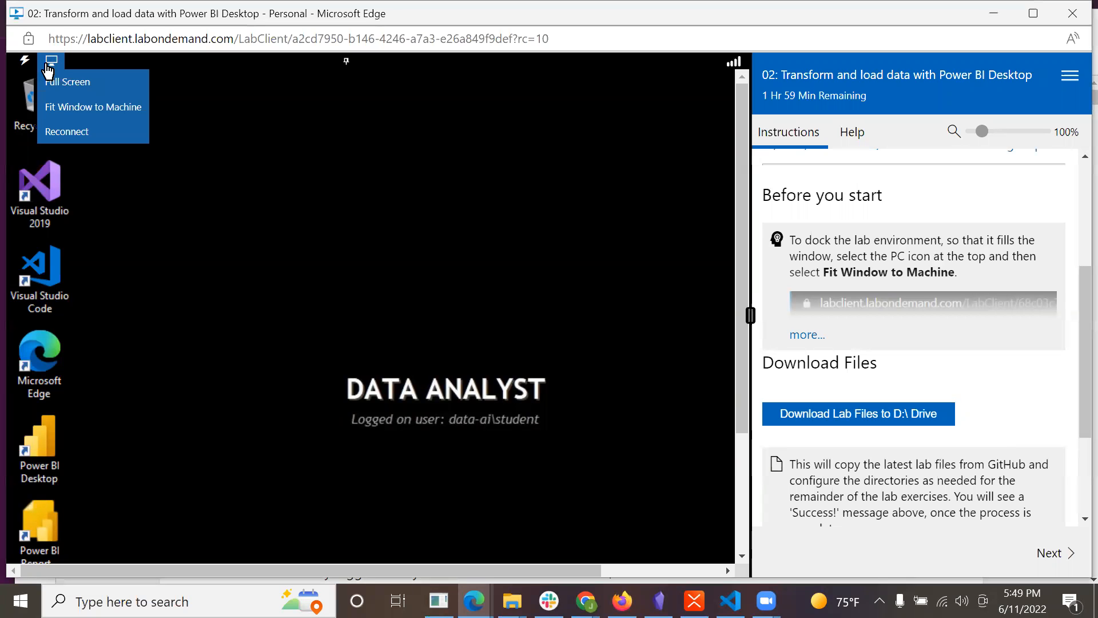
pyautogui.click(58, 118)
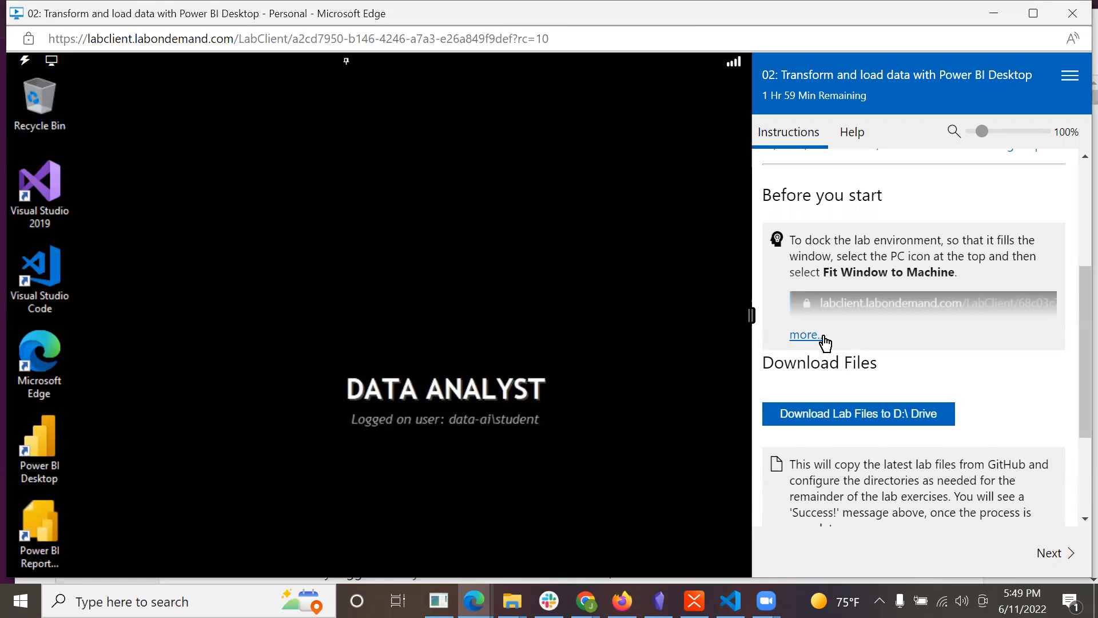
# Download the lab files to the D:\ drive and clear the pending Security and Maintenance notification
pyautogui.scroll(-2, 825, 342)
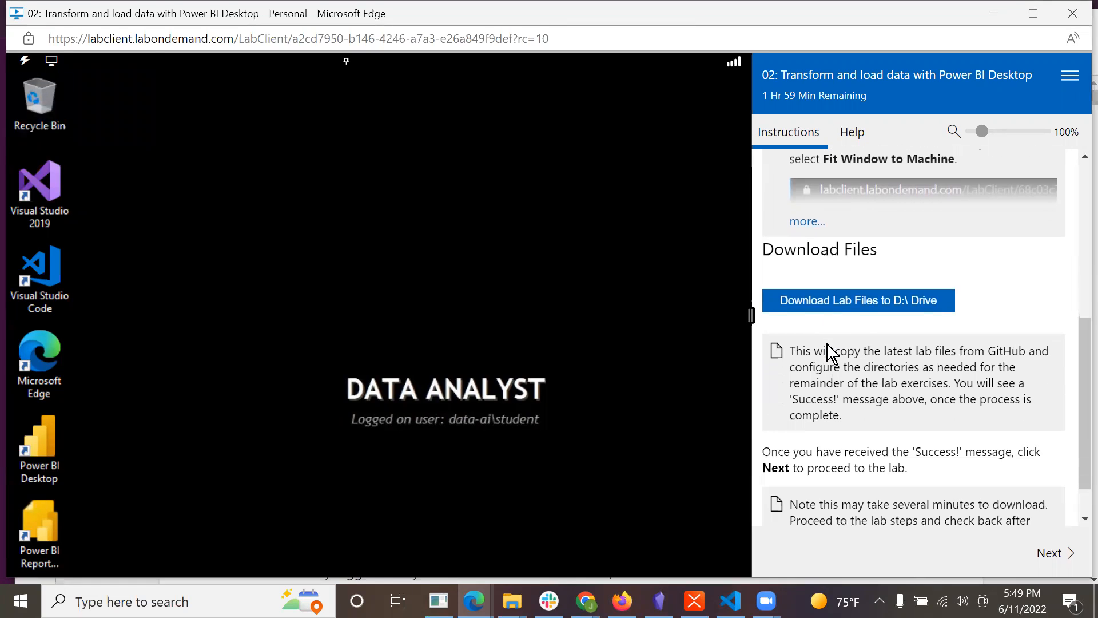
pyautogui.click(838, 308)
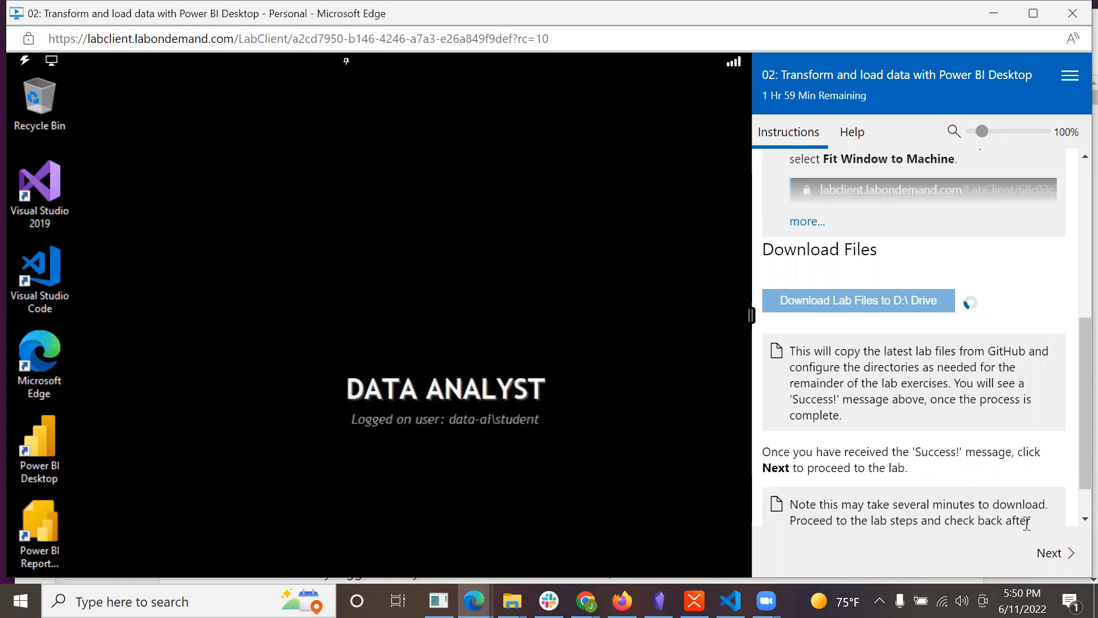
pyautogui.click(1069, 600)
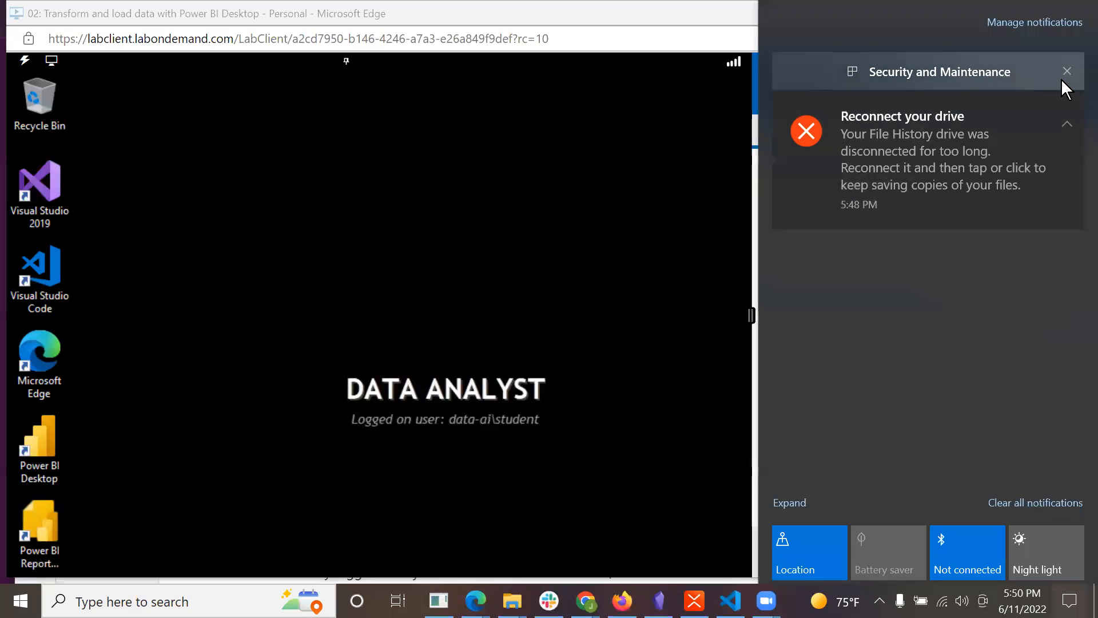
pyautogui.click(1067, 108)
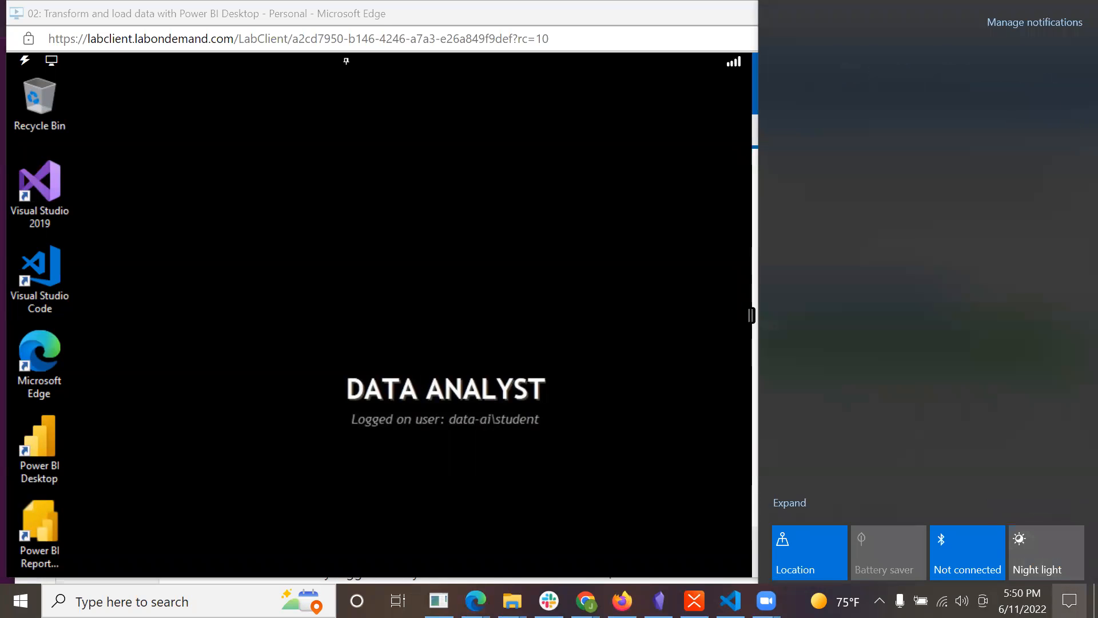
pyautogui.click(1070, 601)
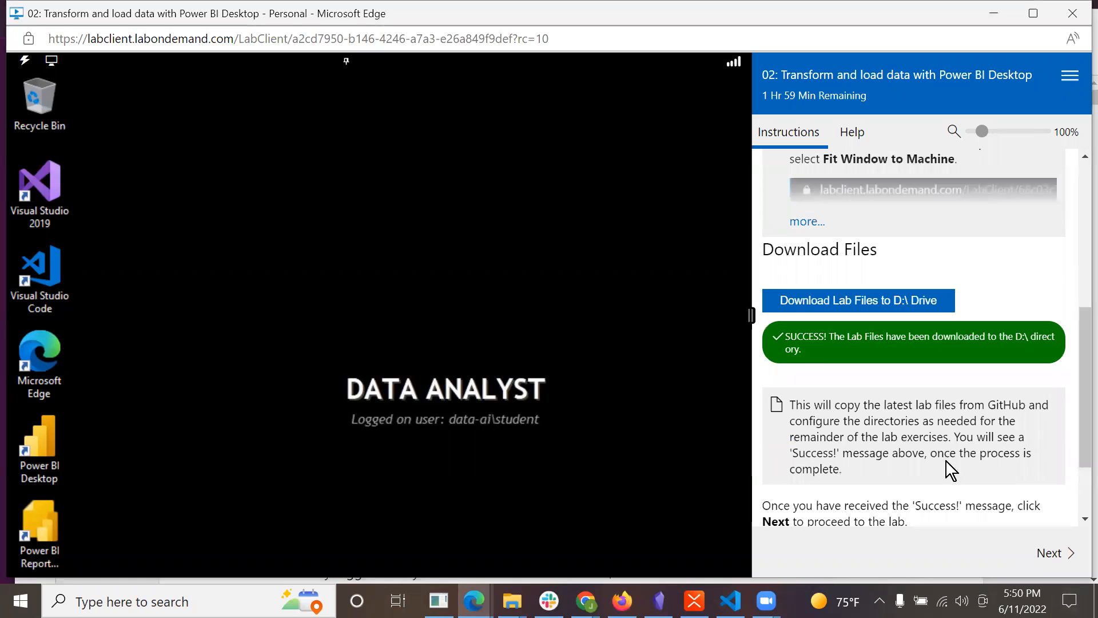
# Advance to the Load Data in Power BI Desktop instructions and read the introduction, lab story and start of Task 1
pyautogui.scroll(-1, 947, 457)
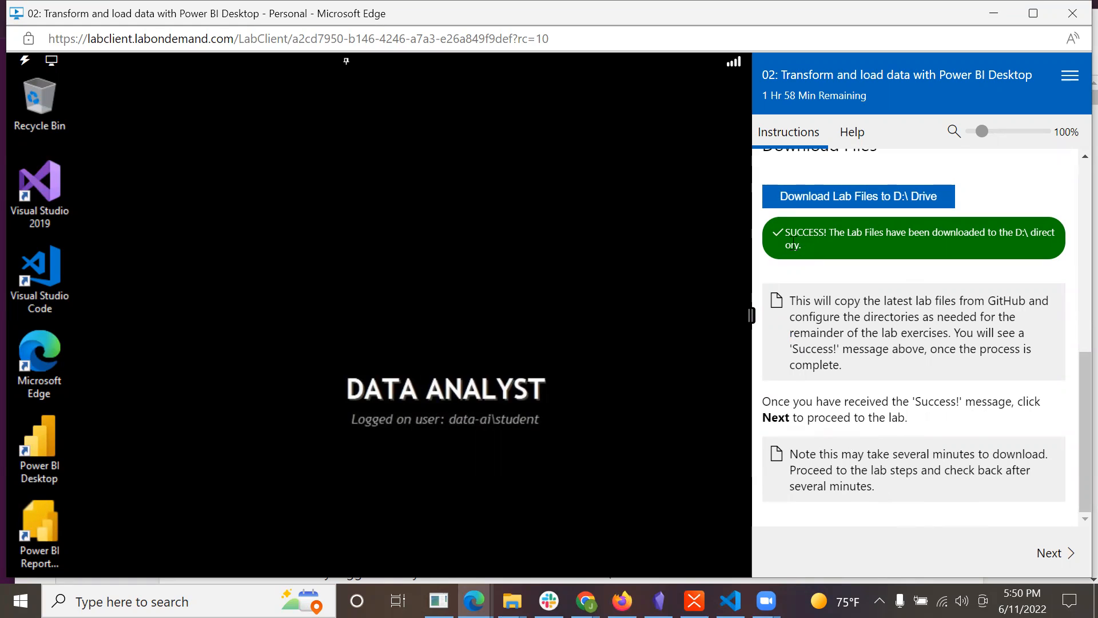
pyautogui.click(1043, 559)
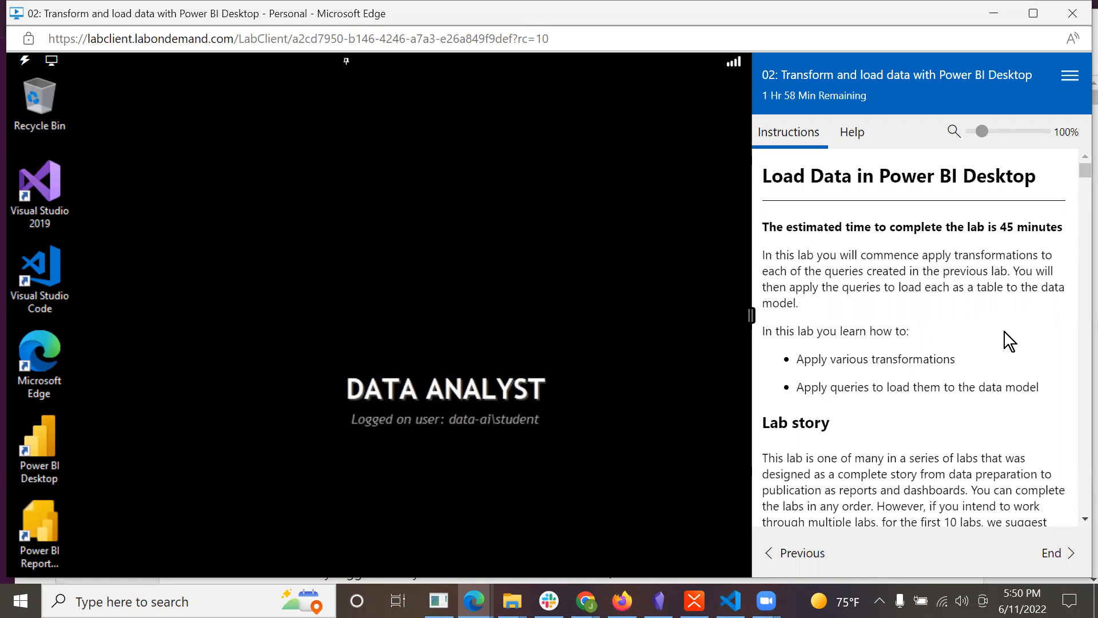
pyautogui.scroll(-1, 1004, 332)
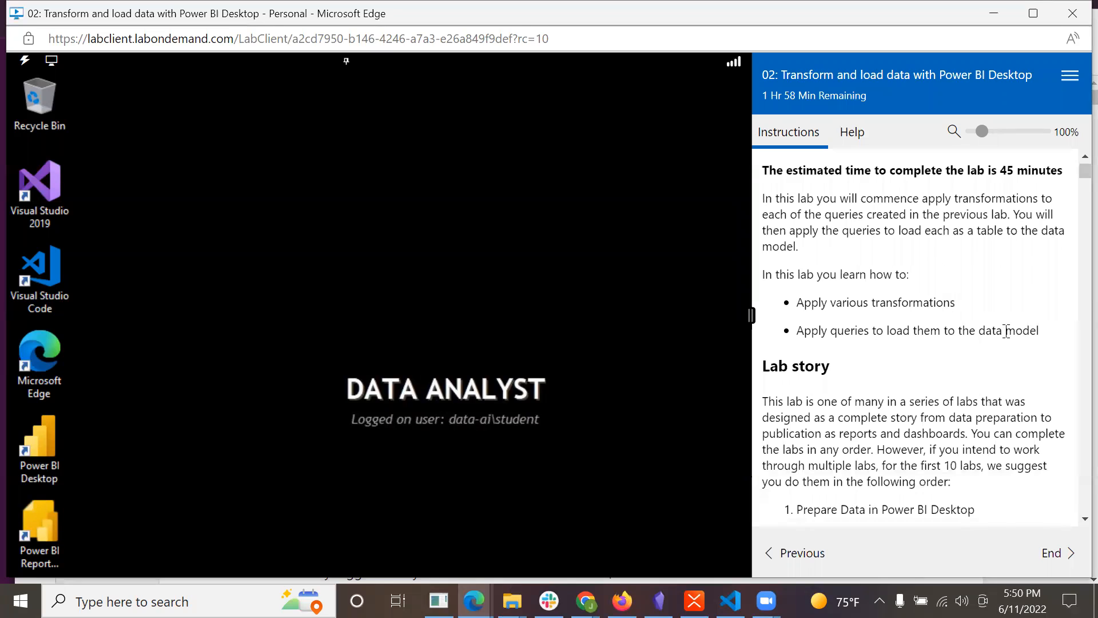
pyautogui.scroll(-1, 1006, 330)
pyautogui.scroll(-1, 1004, 331)
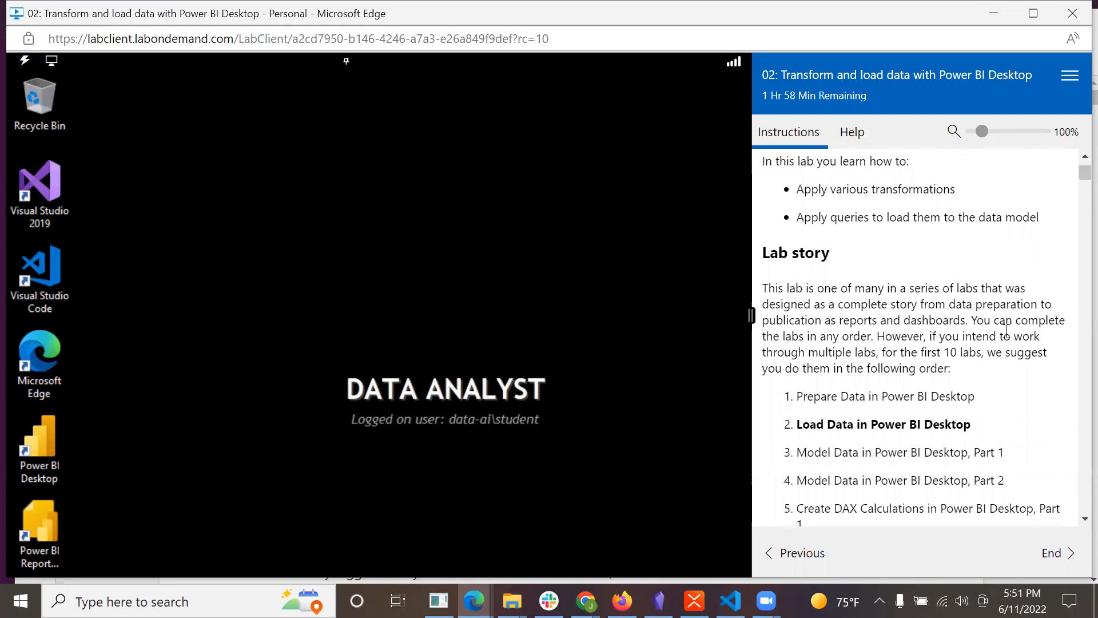
pyautogui.scroll(-1, 1000, 399)
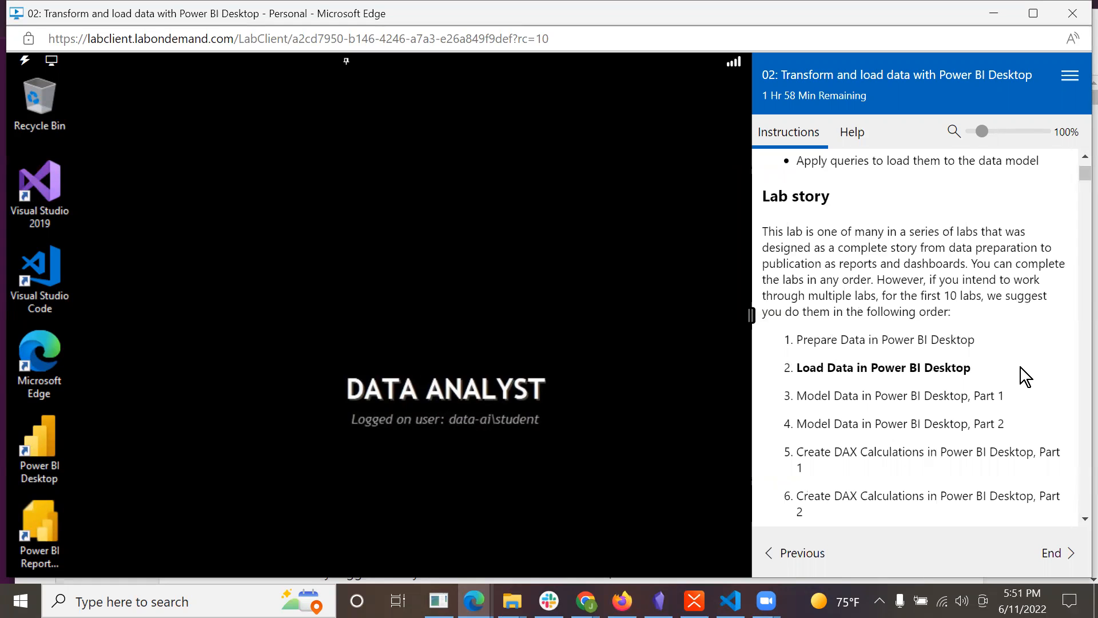
pyautogui.scroll(-2, 1020, 367)
pyautogui.scroll(-6, 1020, 368)
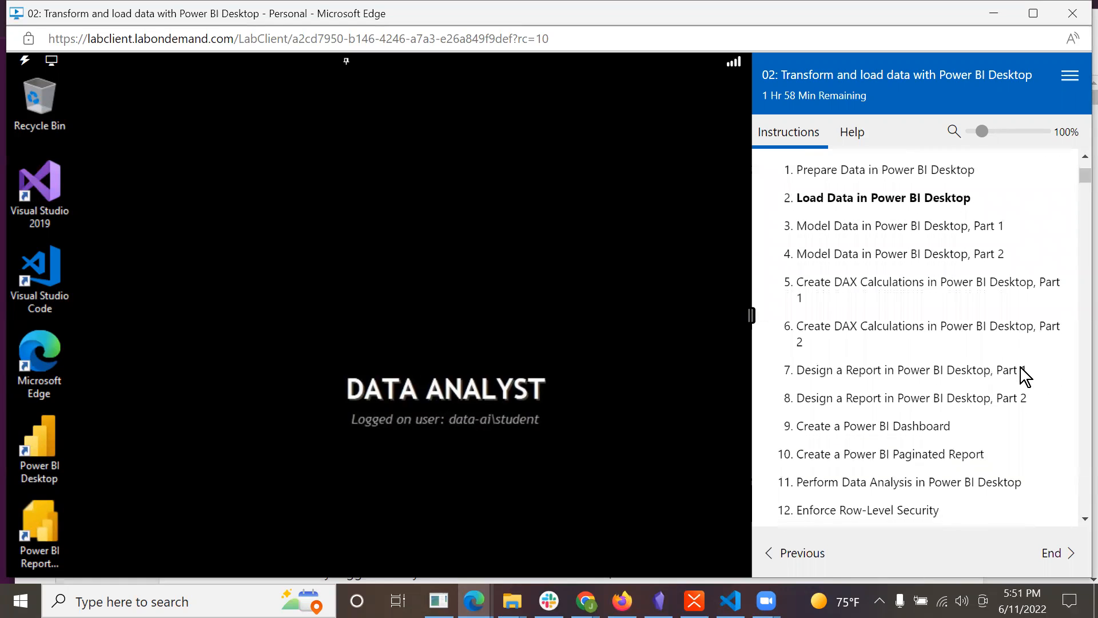
pyautogui.scroll(-1, 1020, 367)
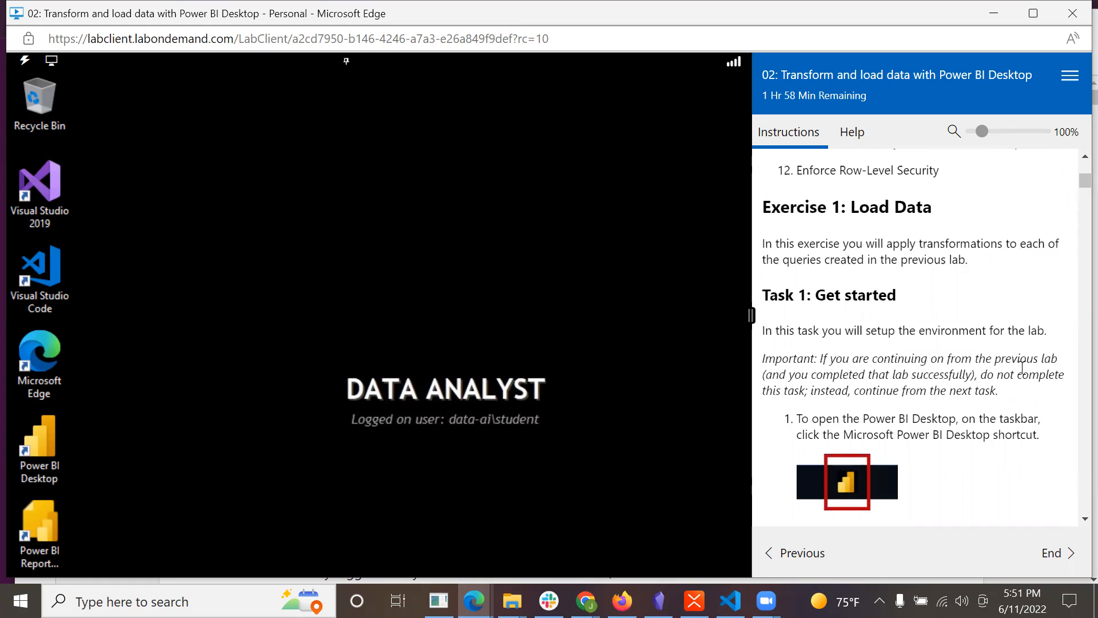
pyautogui.scroll(-2, 1022, 366)
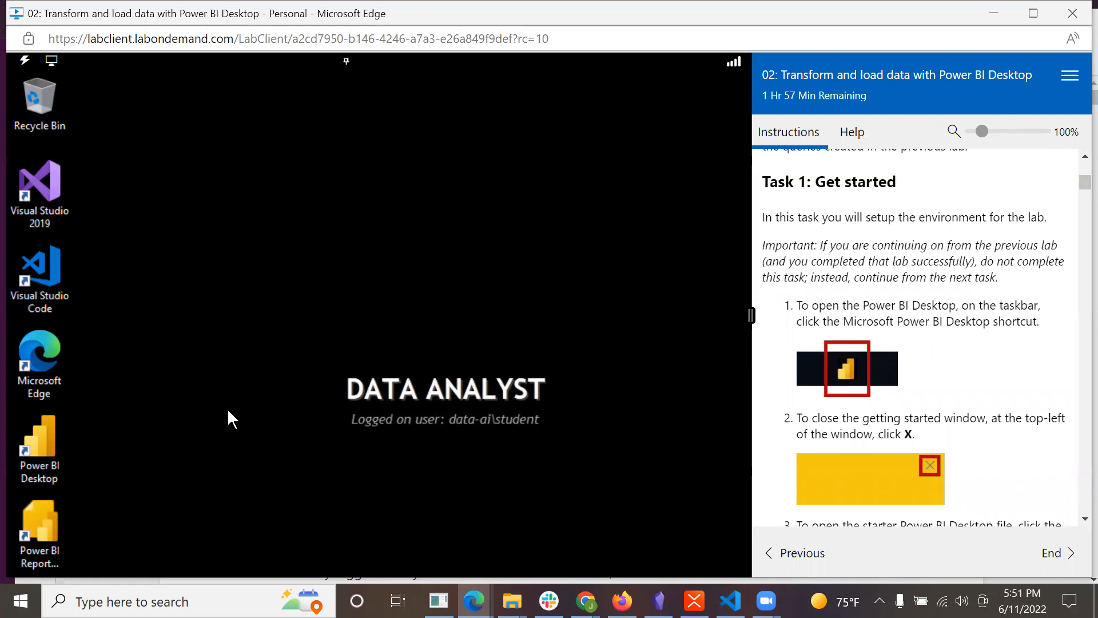
# Launch Power BI Desktop in the virtual machine and widen the machine area by narrowing the instructions
pyautogui.doubleClick(42, 454)
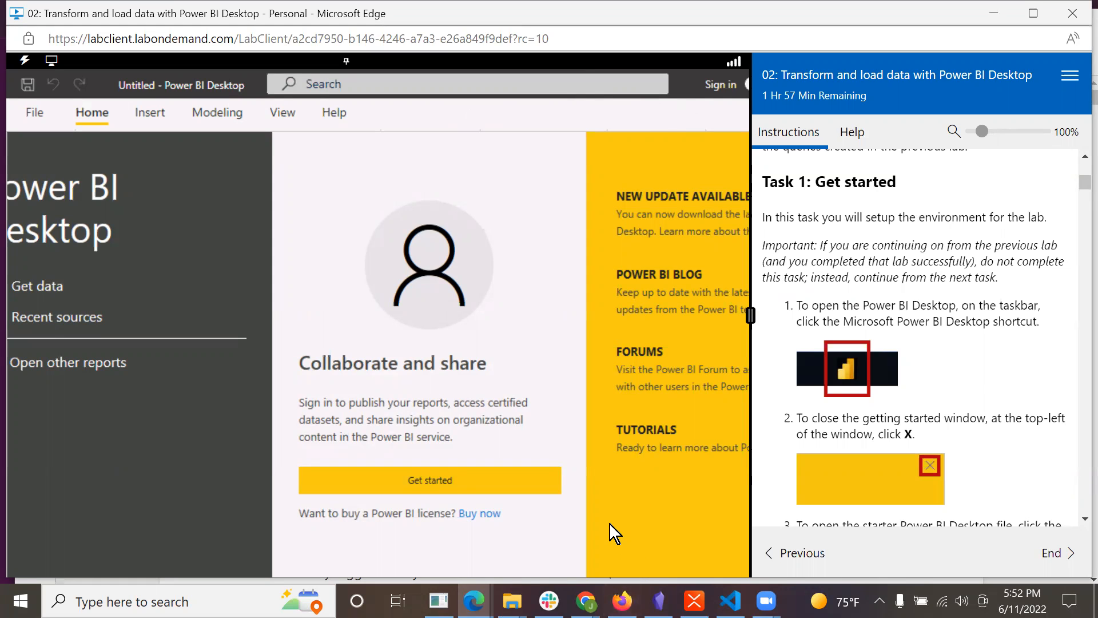
pyautogui.moveTo(1085, 183); pyautogui.dragTo(1081, 152)
pyautogui.moveTo(749, 315); pyautogui.dragTo(812, 316)
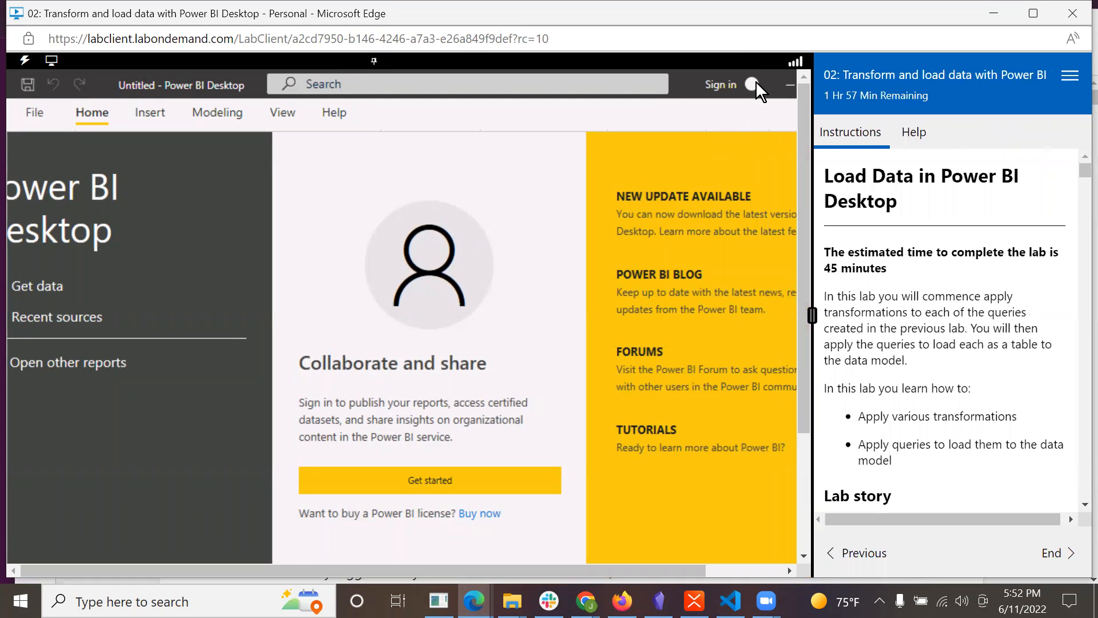
pyautogui.moveTo(813, 257); pyautogui.dragTo(875, 268)
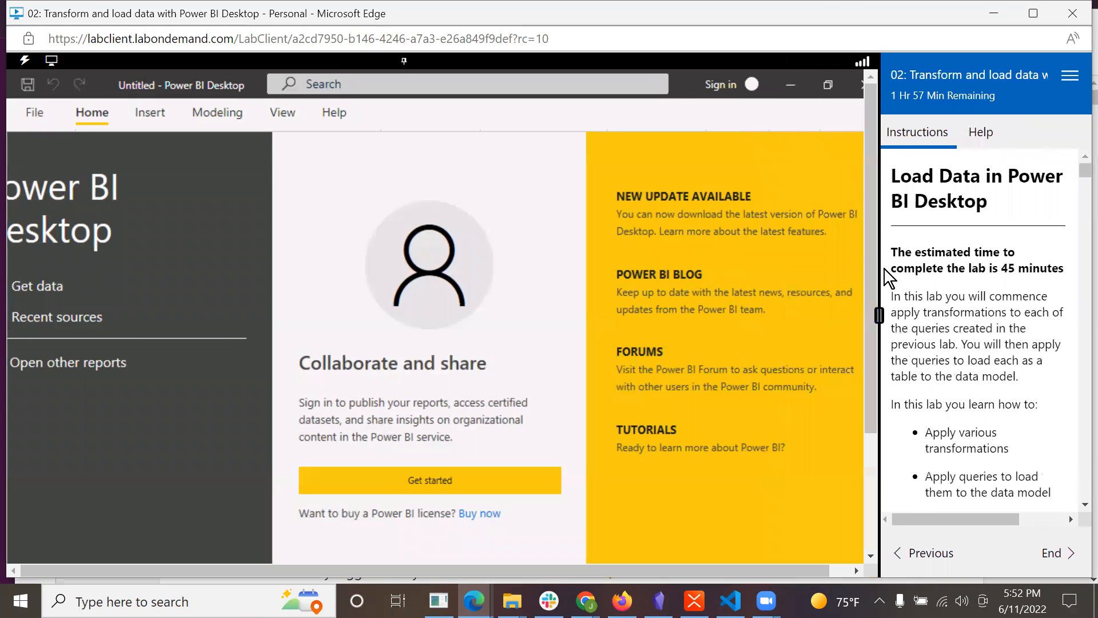
# Leave the Power BI Desktop start screen and dismiss the email address prompt without signing in
pyautogui.click(455, 475)
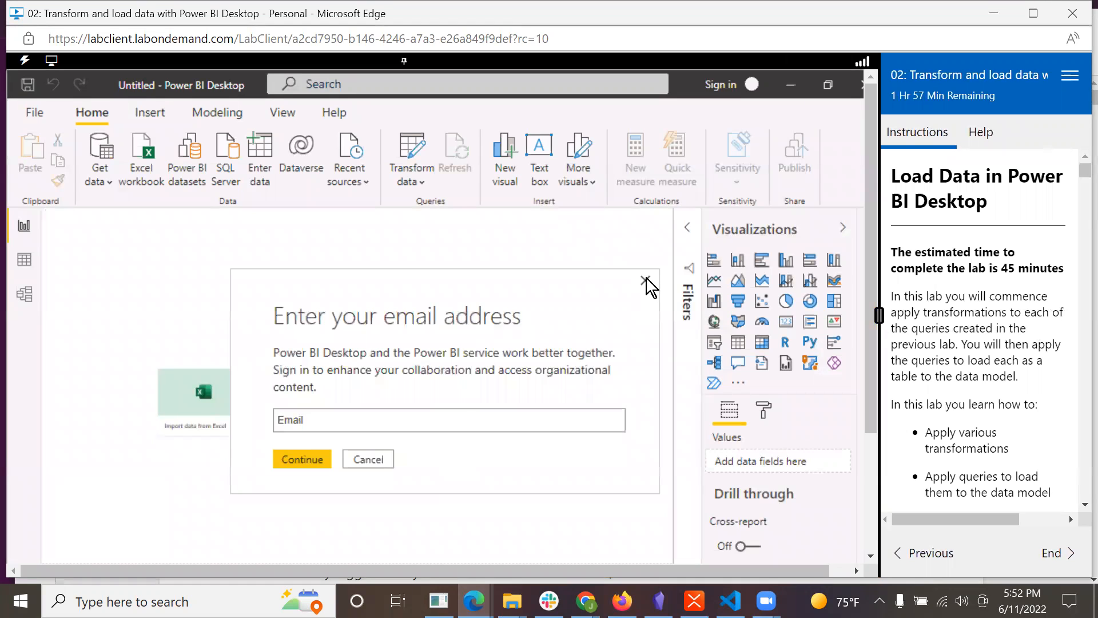
pyautogui.click(645, 280)
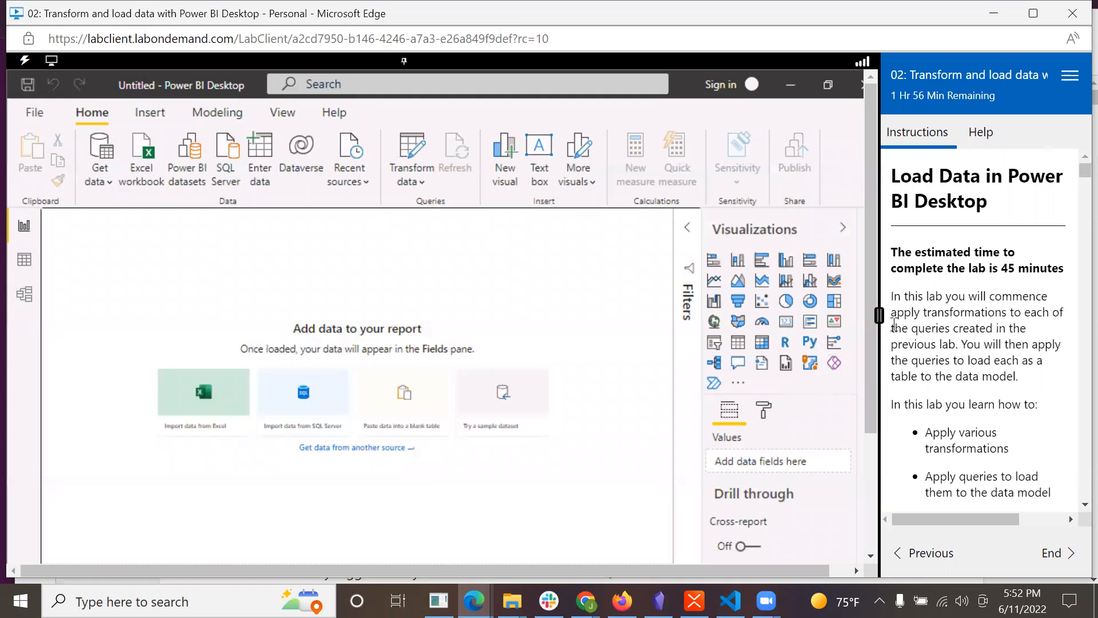
# Find the starter file instructions in Task 1 and start browsing for an existing report to open
pyautogui.scroll(-15, 968, 406)
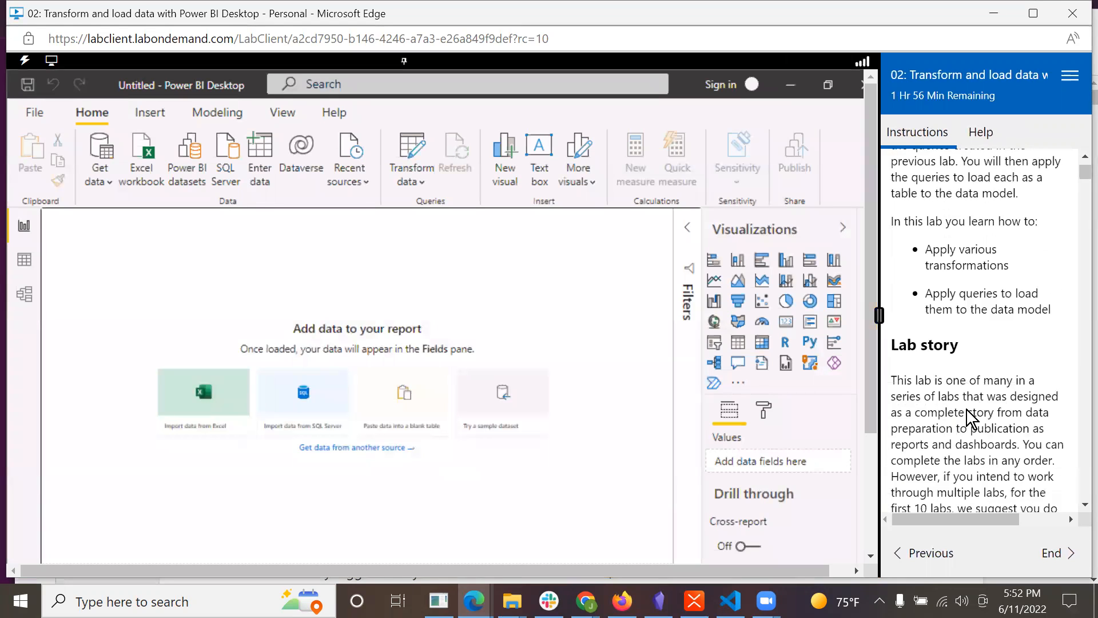
pyautogui.scroll(-15, 968, 409)
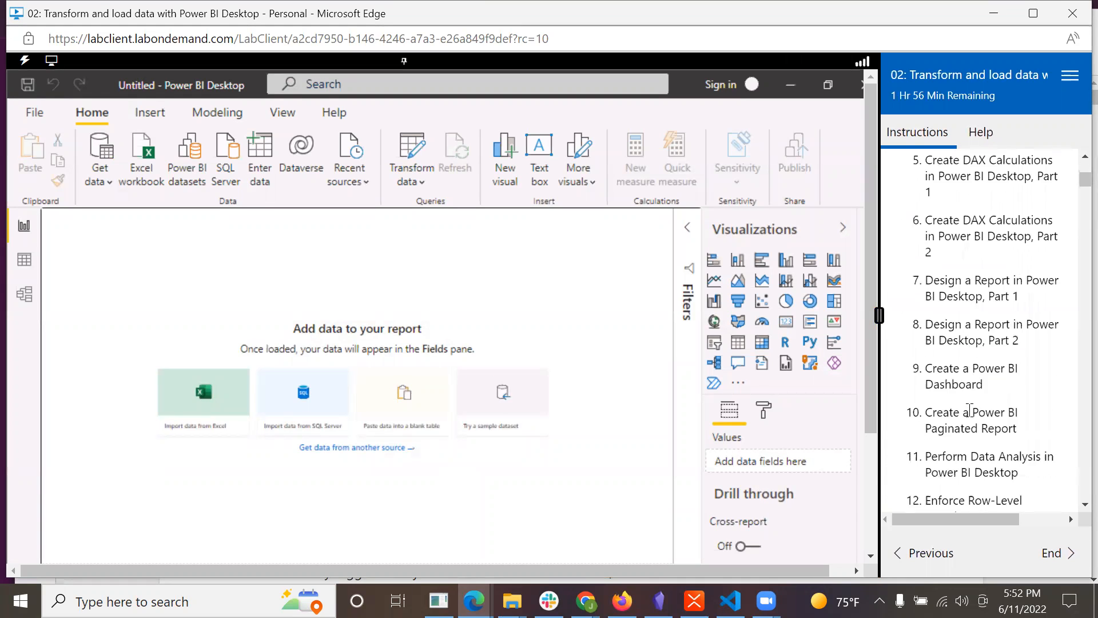
pyautogui.scroll(-10, 968, 410)
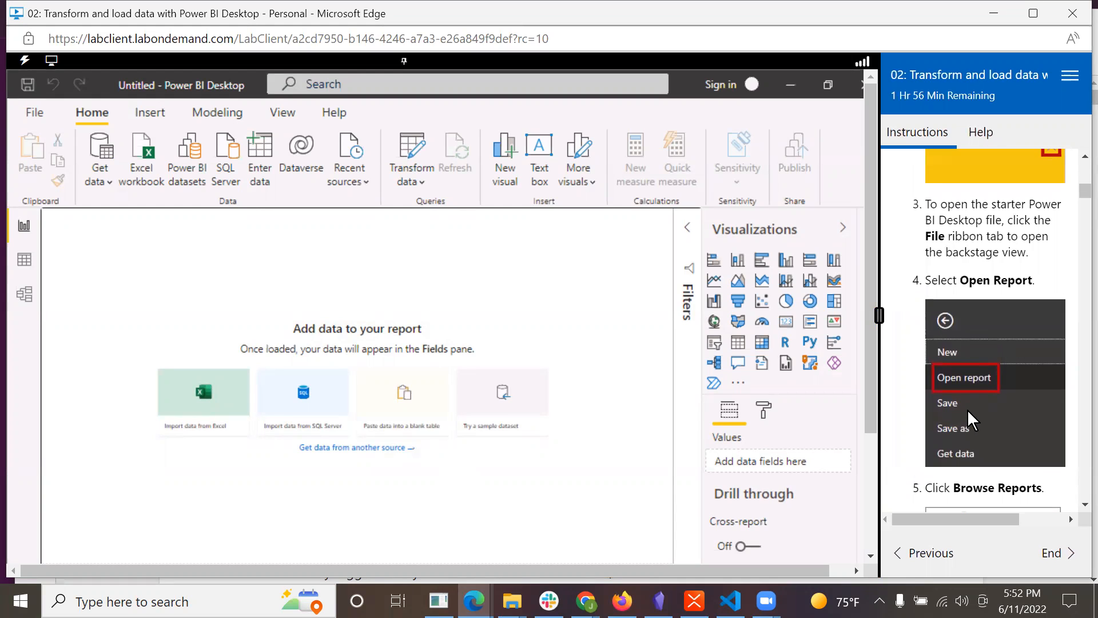
pyautogui.scroll(3, 966, 410)
pyautogui.scroll(-3, 967, 410)
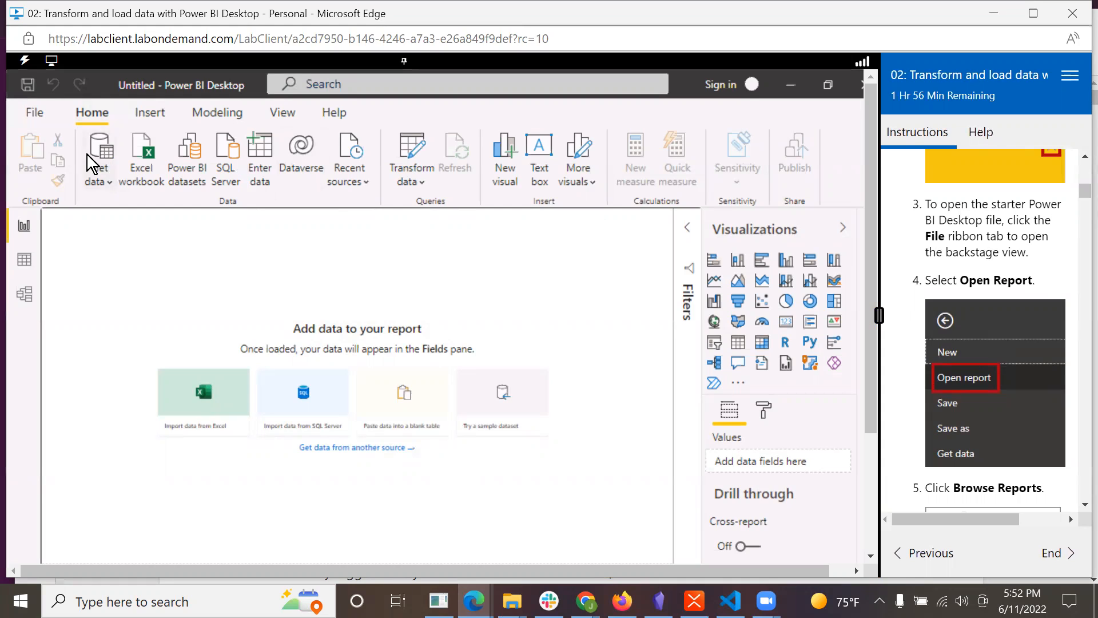
pyautogui.click(26, 111)
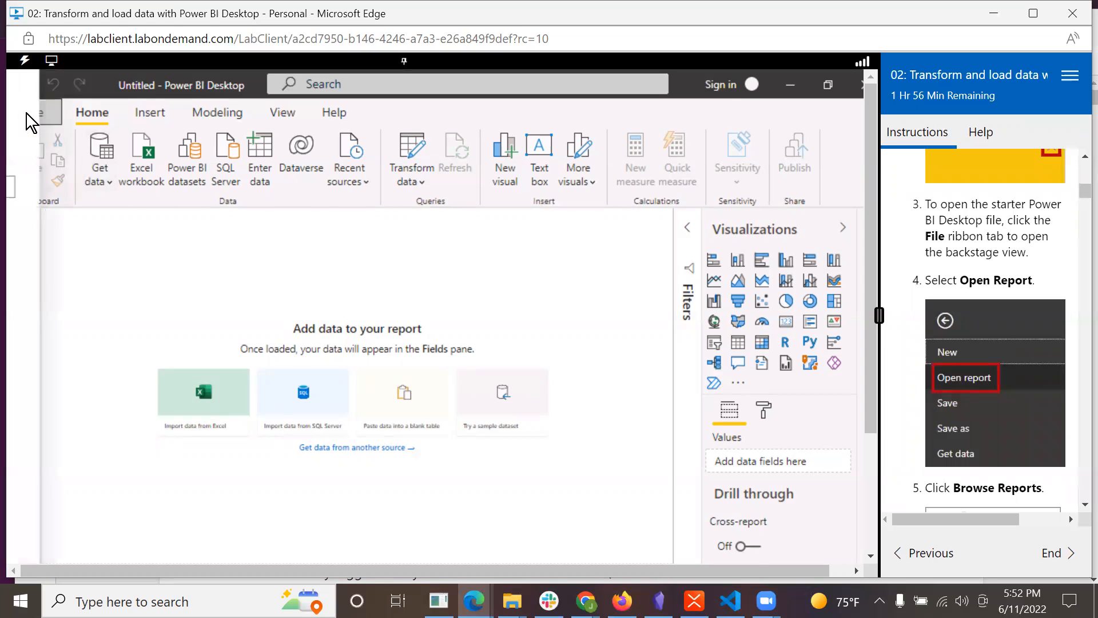
pyautogui.click(39, 161)
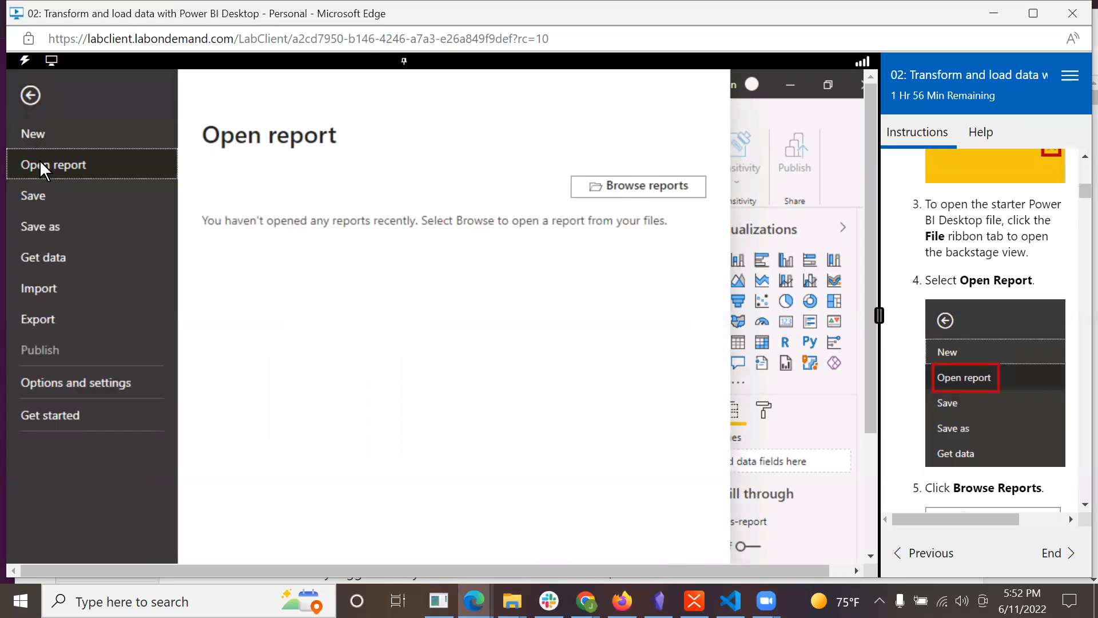
pyautogui.click(603, 184)
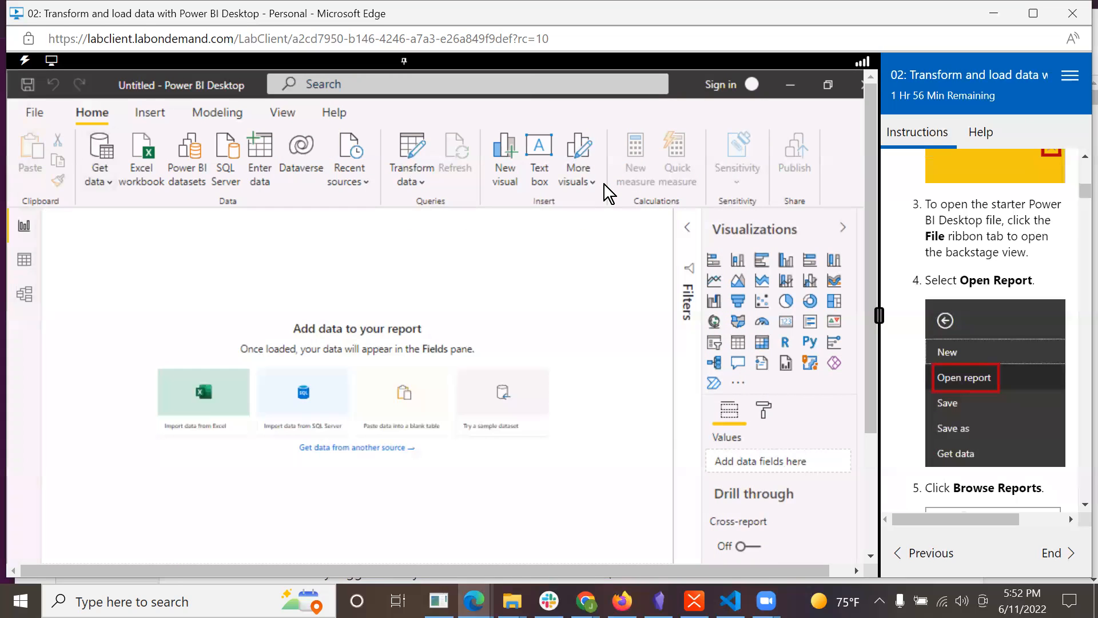
# Open Sales Analysis.pbix from the D:\DA100\Labs\02-load-data-with-power-query-in-power-bi-desktop\Starter folder
pyautogui.scroll(-5, 932, 304)
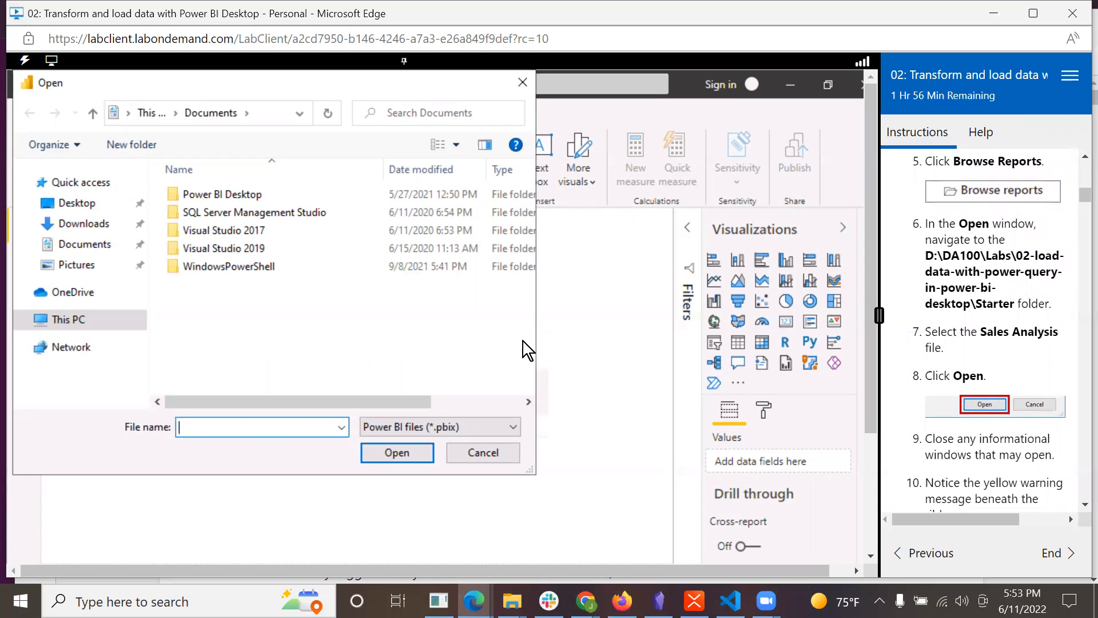
pyautogui.click(22, 319)
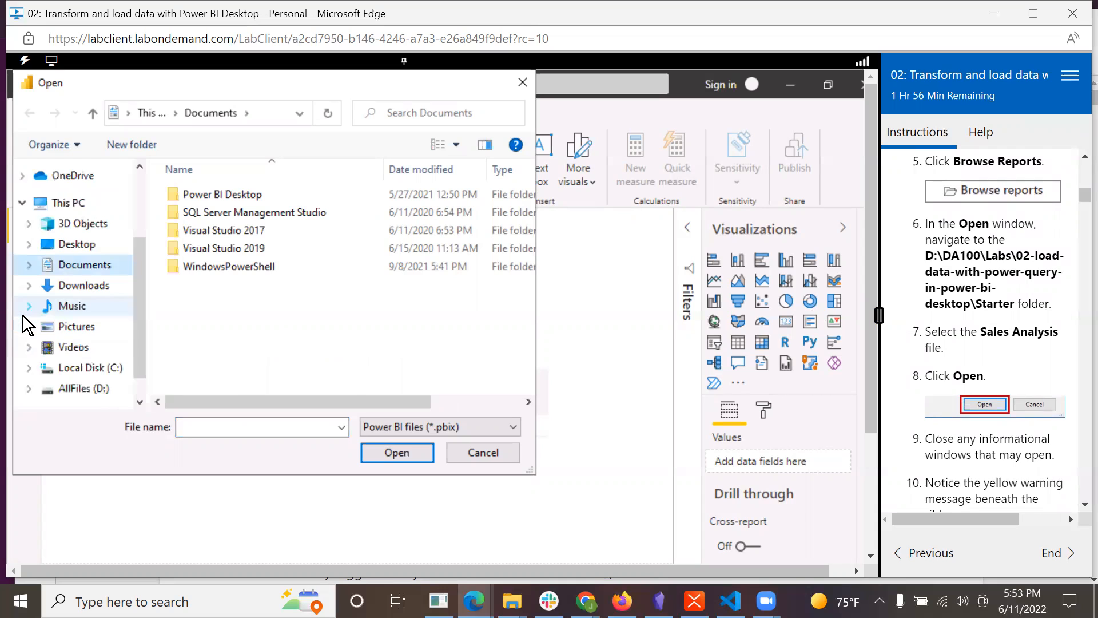
pyautogui.click(81, 391)
pyautogui.click(80, 381)
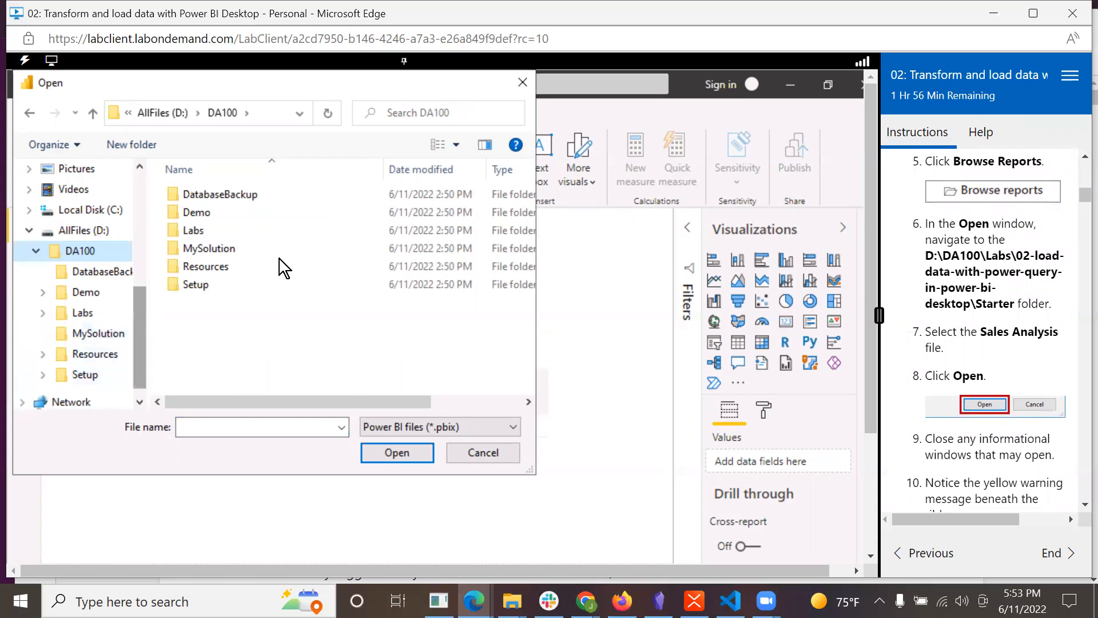
pyautogui.doubleClick(200, 229)
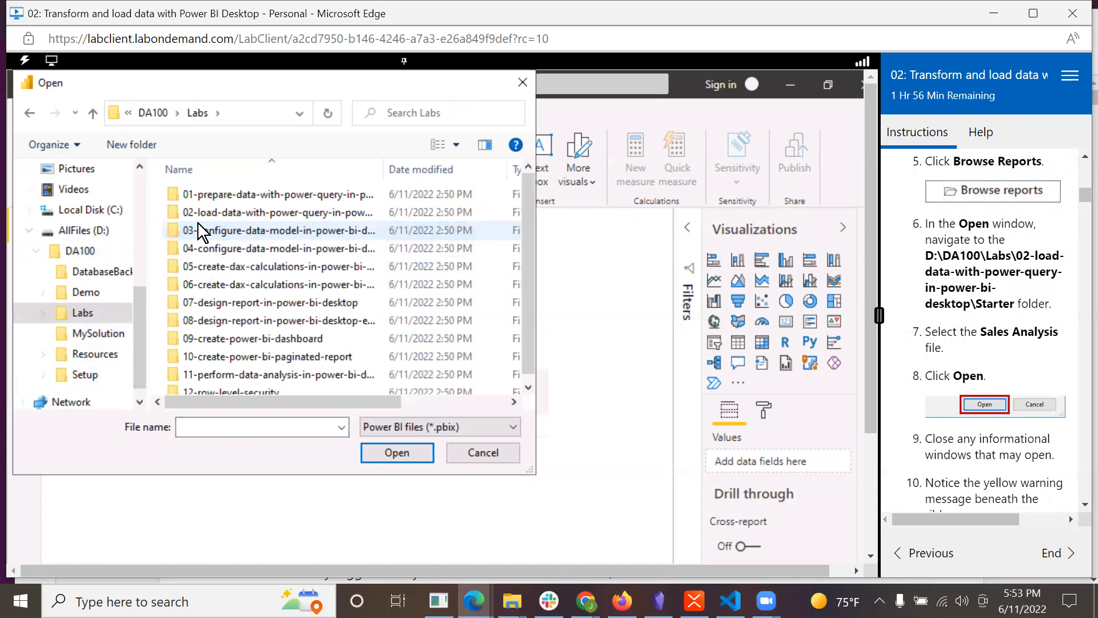
pyautogui.click(203, 210)
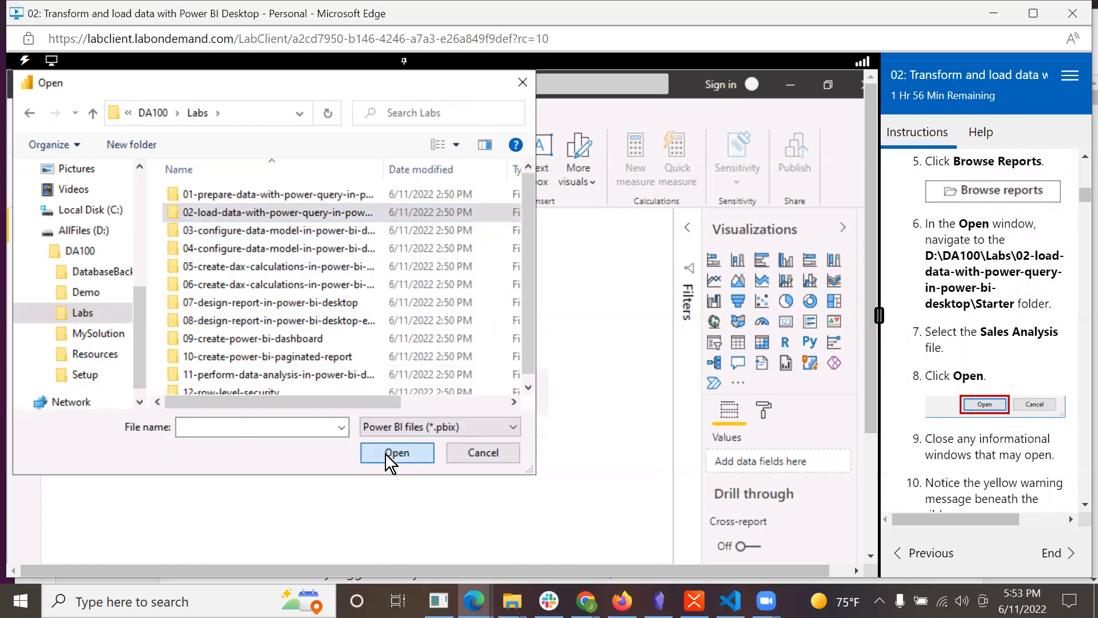
pyautogui.doubleClick(198, 211)
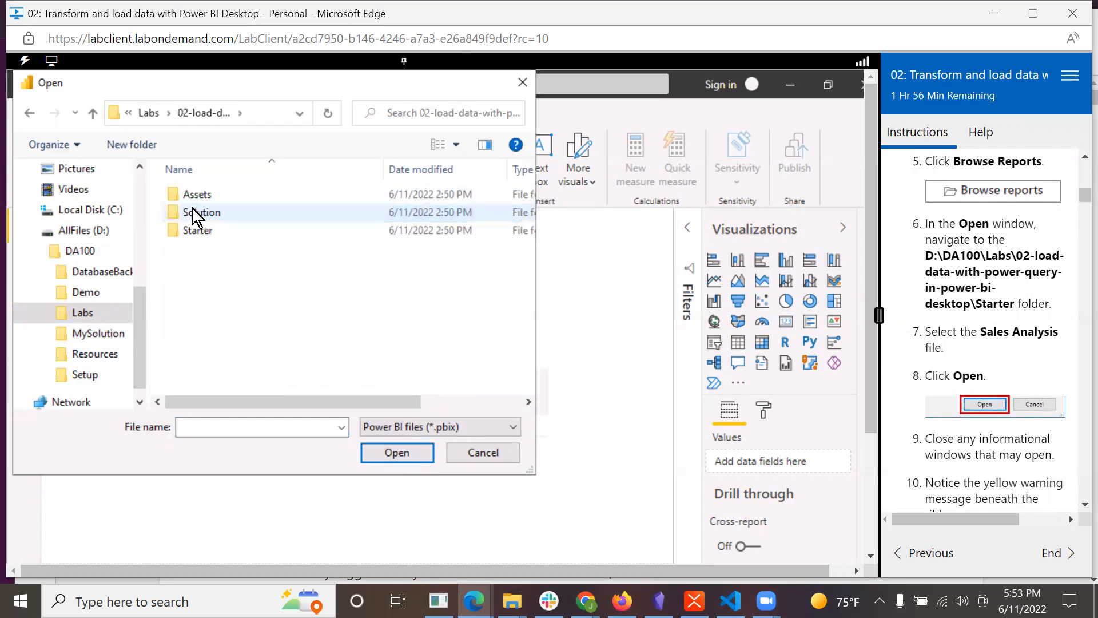
pyautogui.doubleClick(192, 229)
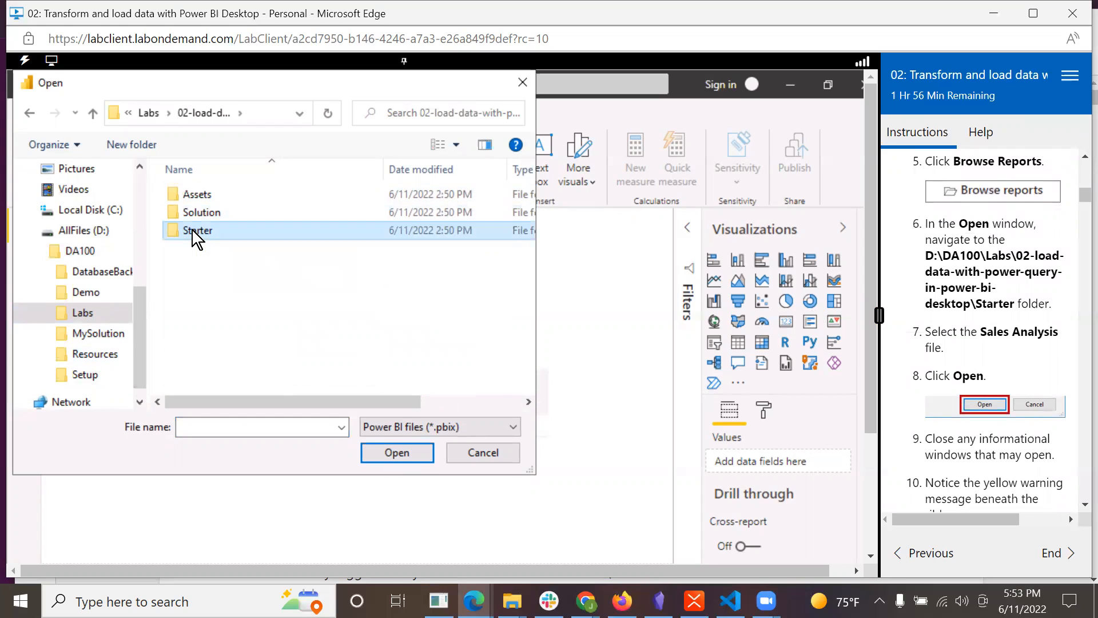
pyautogui.click(190, 194)
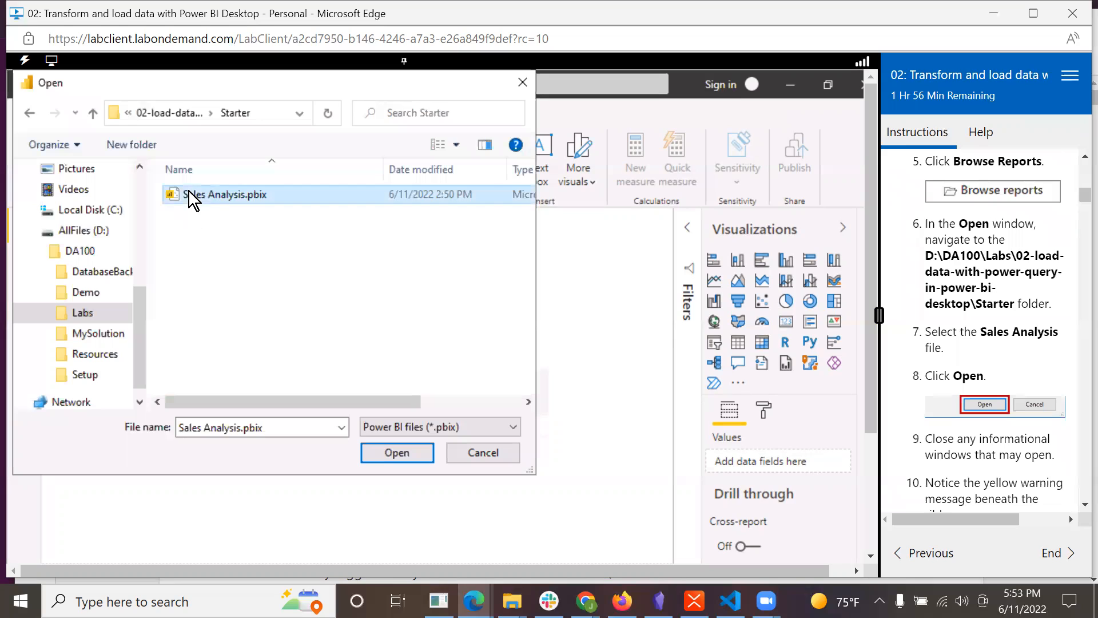
pyautogui.click(407, 456)
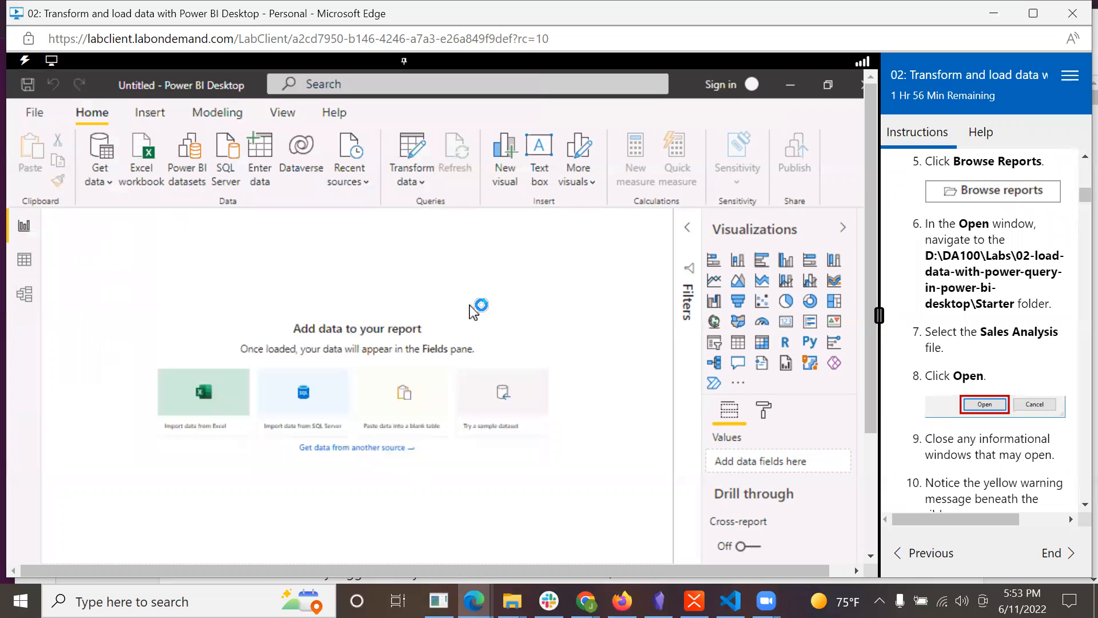
# Follow the Task 1 instructions up to the pending changes warning and dismiss it without applying or discarding the changes
pyautogui.scroll(-3, 995, 442)
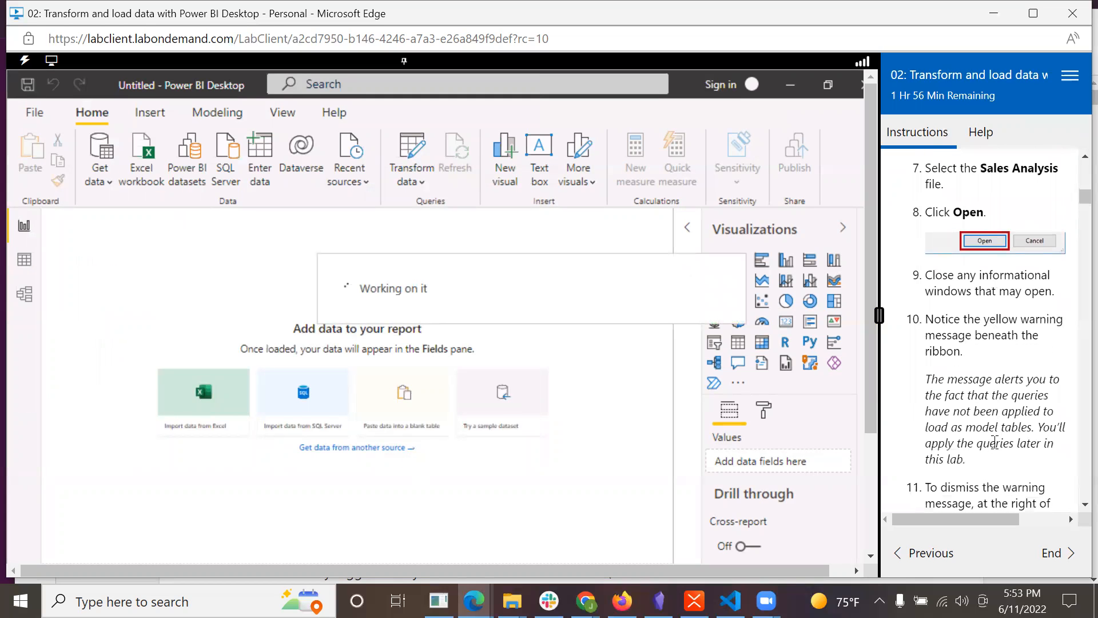
pyautogui.scroll(-2, 995, 442)
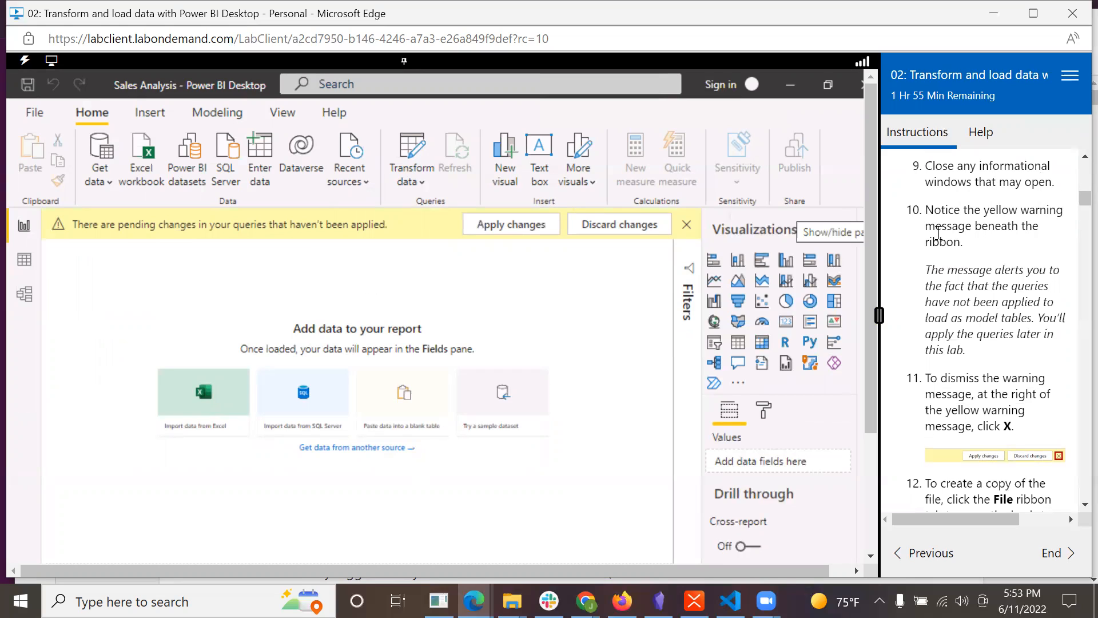
pyautogui.scroll(-1, 932, 283)
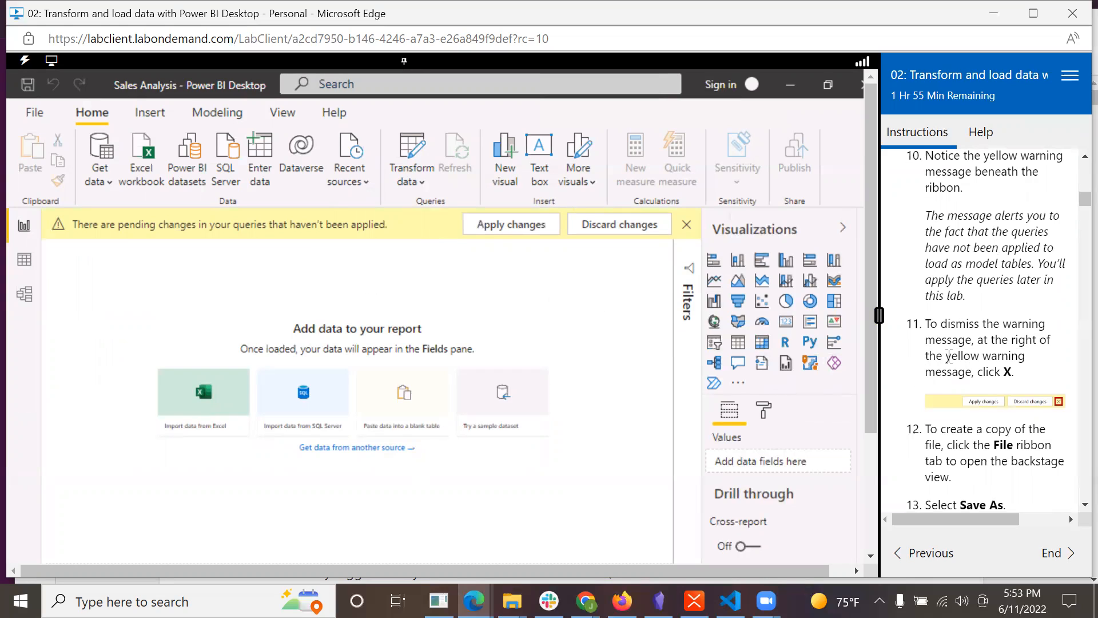
pyautogui.scroll(-2, 938, 371)
pyautogui.scroll(-1, 942, 371)
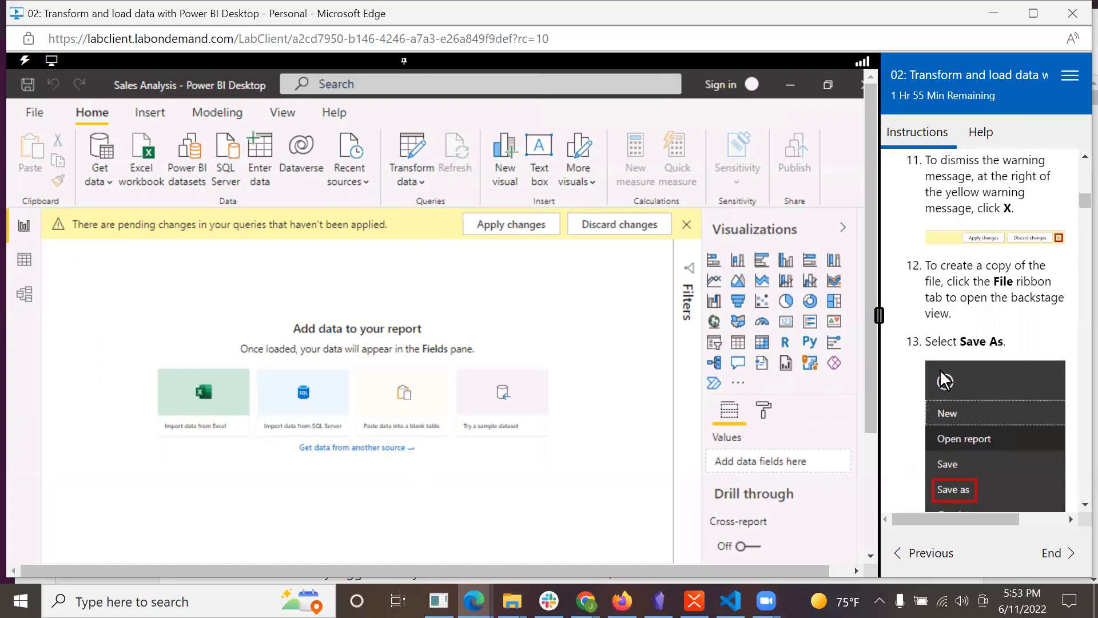
pyautogui.click(689, 225)
# Start saving a copy of the report, choosing to apply the pending query changes later
pyautogui.scroll(-1, 962, 342)
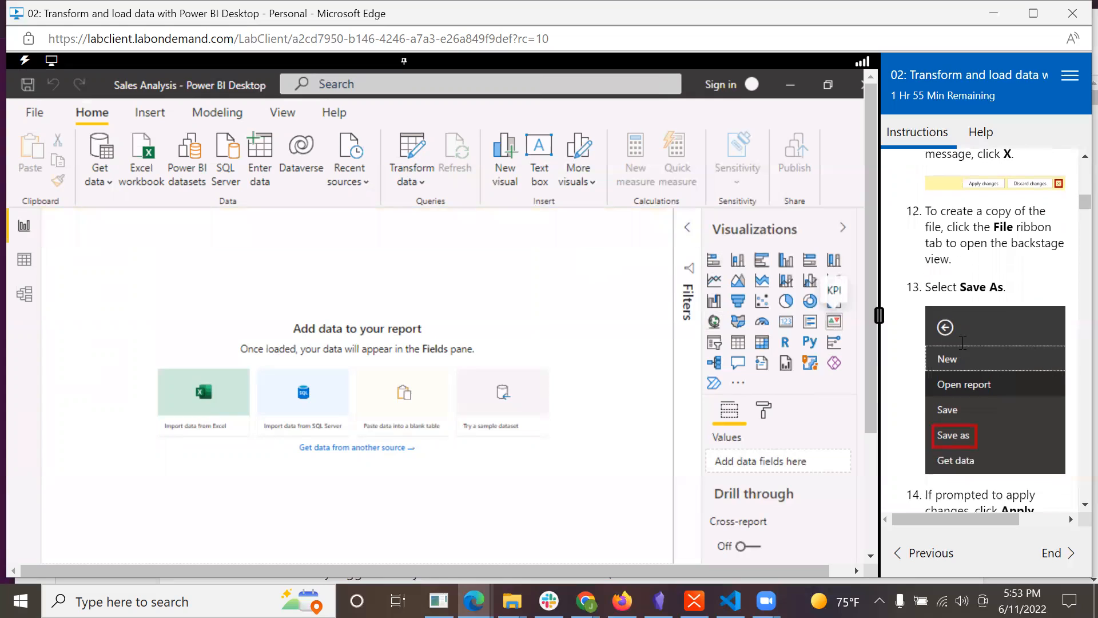
pyautogui.scroll(-1, 963, 342)
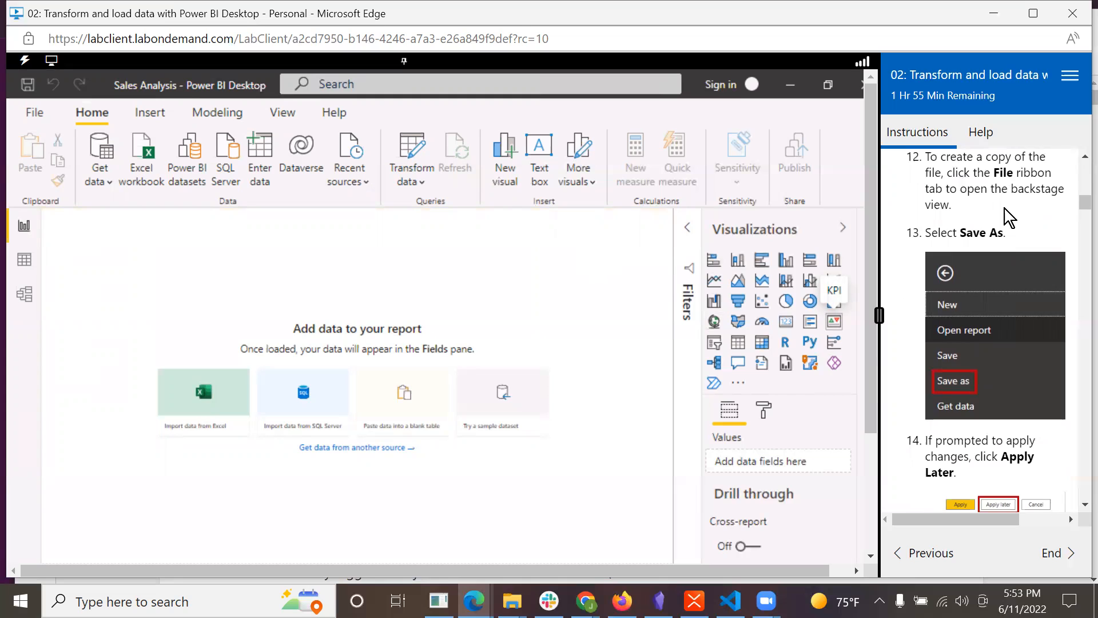
pyautogui.scroll(-1, 1005, 409)
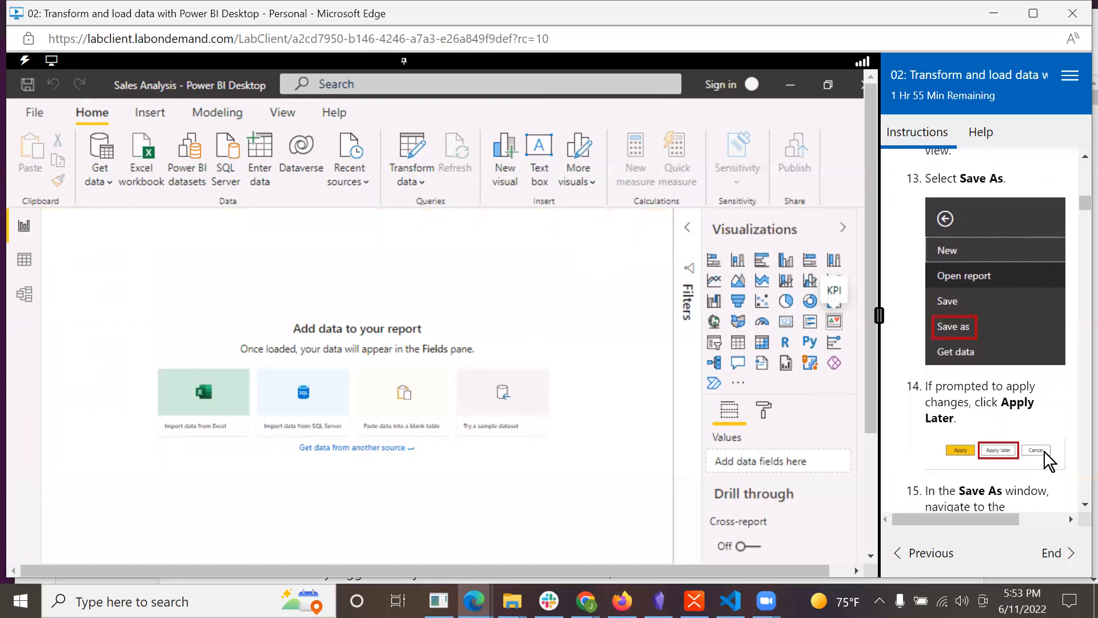
pyautogui.click(25, 106)
pyautogui.click(35, 216)
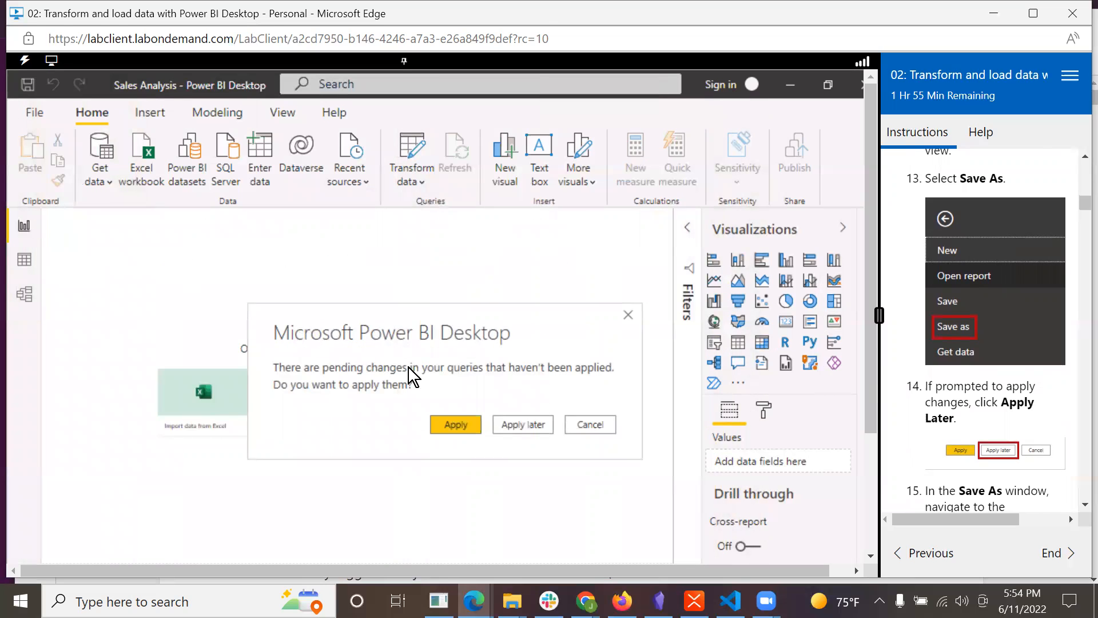
pyautogui.click(522, 427)
# Save the copy as Sales Analysis.pbix in the D:\DA100\MySolution folder
pyautogui.scroll(-3, 990, 461)
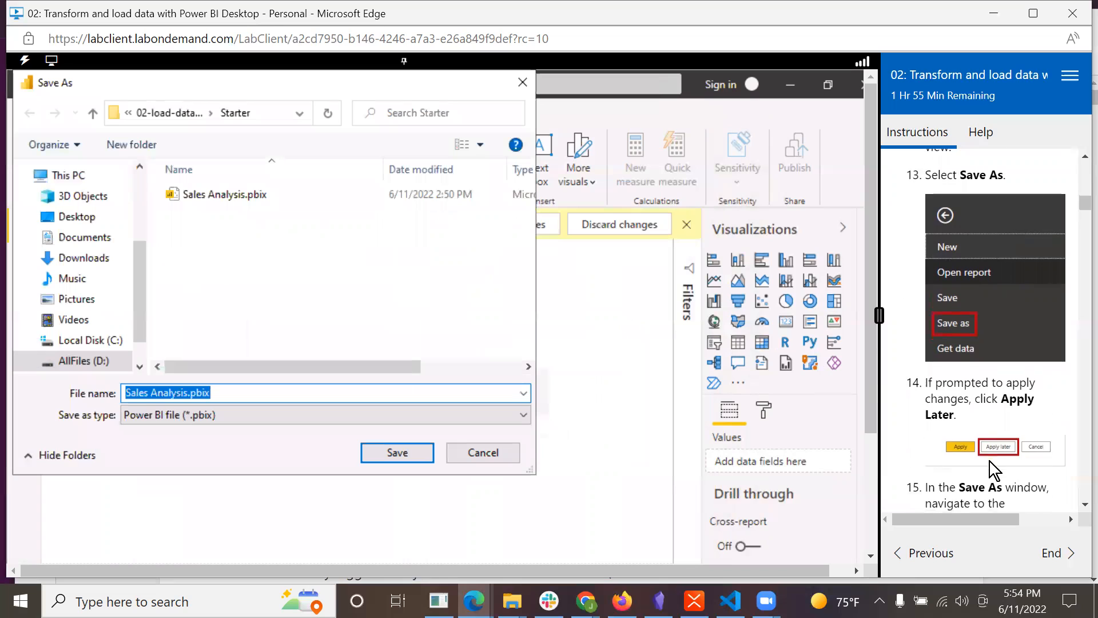
pyautogui.scroll(-1, 990, 461)
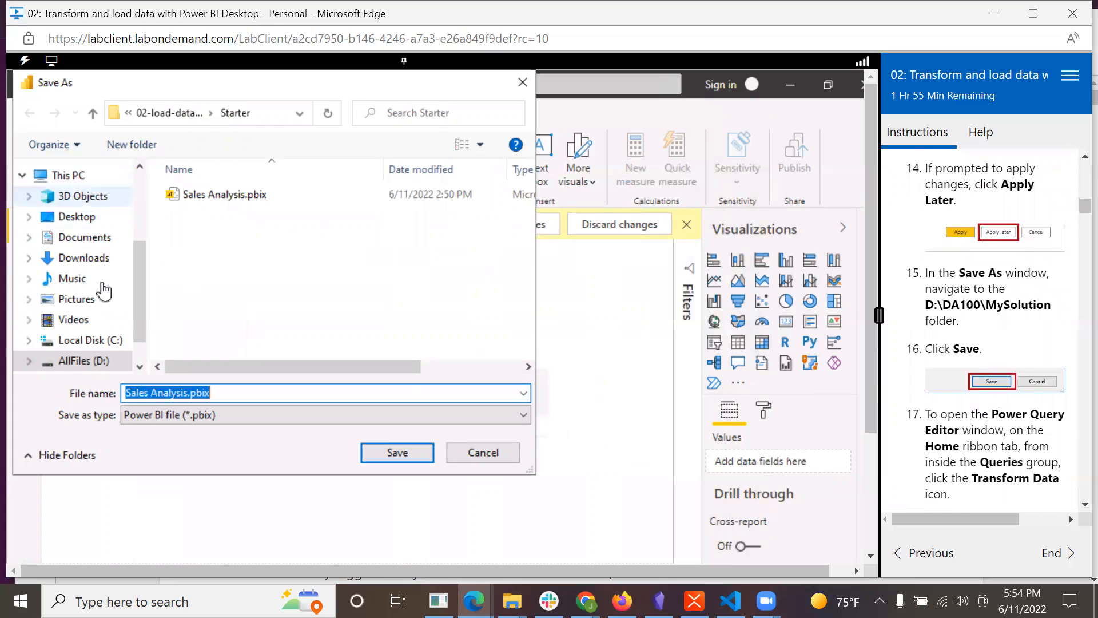
pyautogui.click(65, 362)
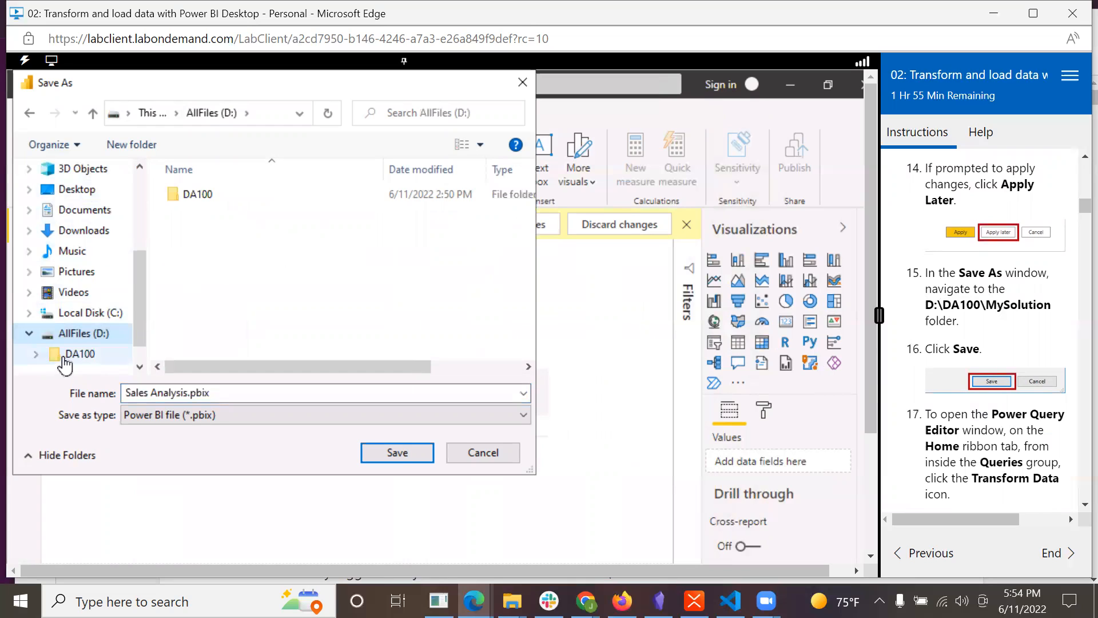
pyautogui.click(64, 360)
pyautogui.click(201, 253)
pyautogui.doubleClick(201, 252)
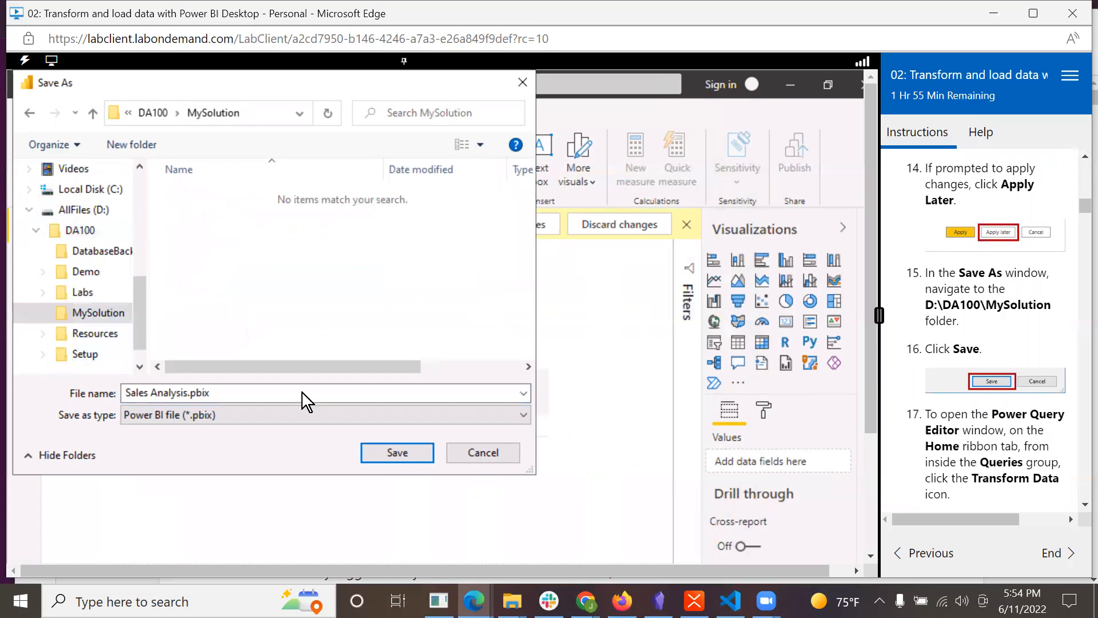
pyautogui.click(386, 452)
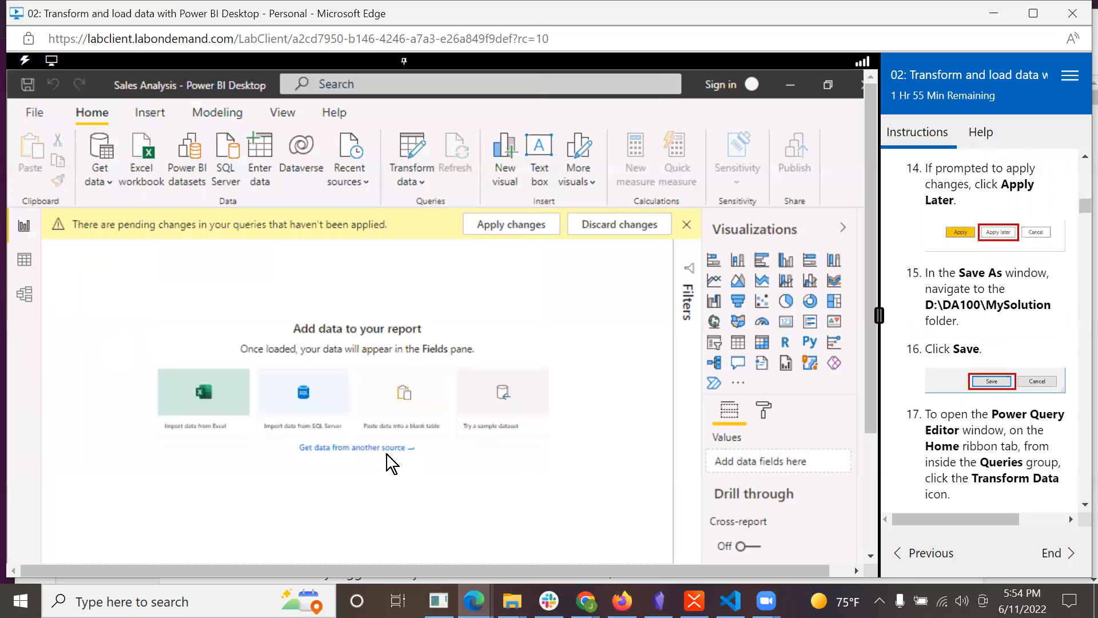
# Dismiss the pending changes warning again and open the Power Query Editor
pyautogui.scroll(-4, 924, 458)
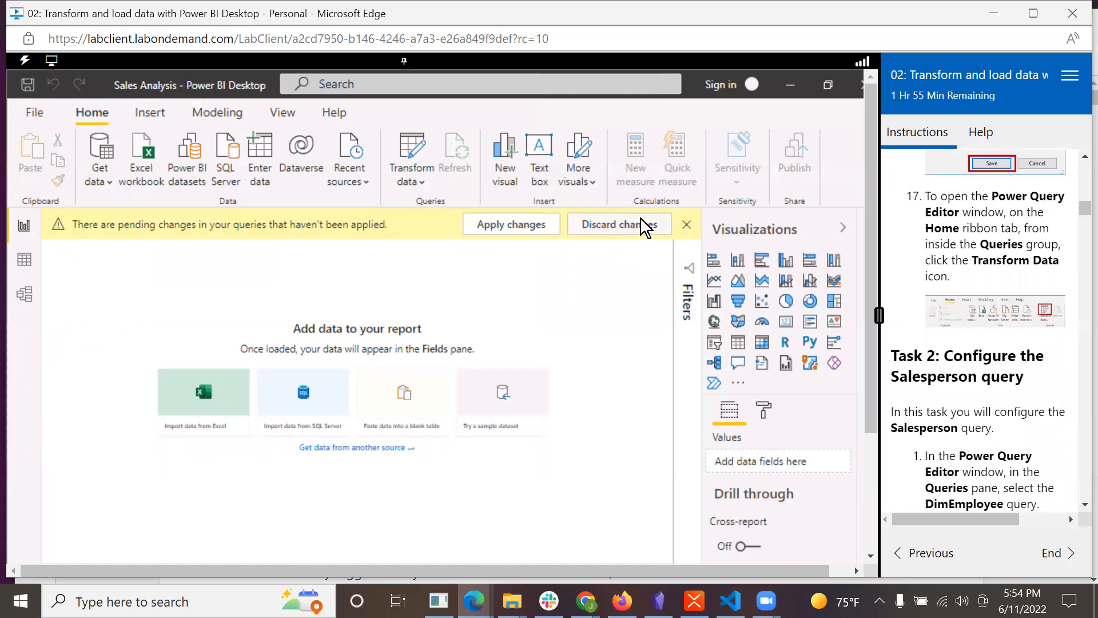
pyautogui.click(685, 226)
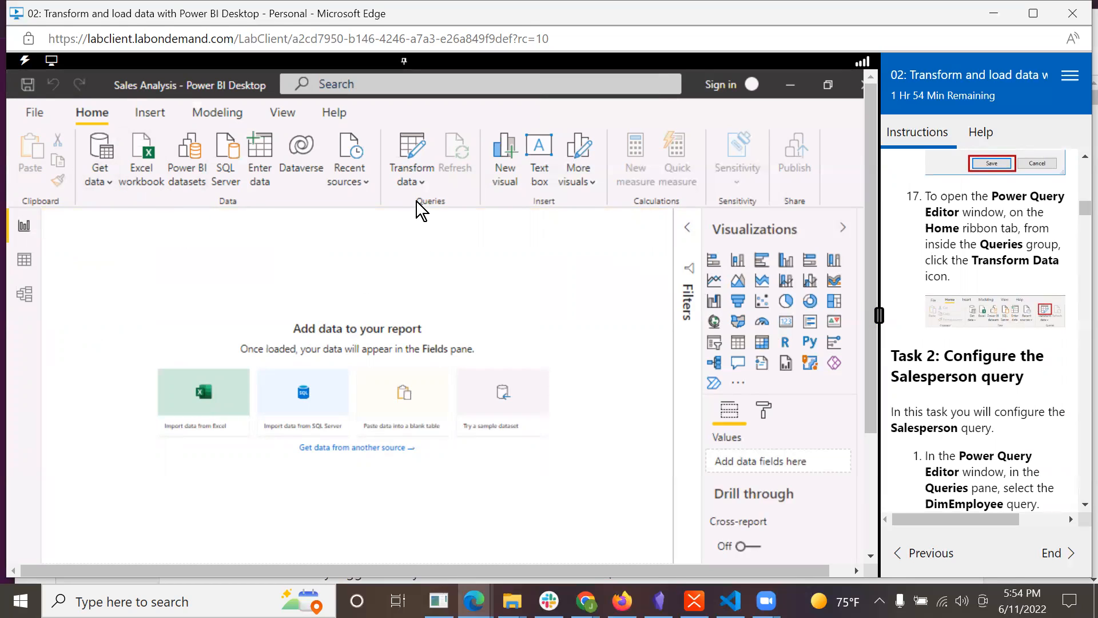
pyautogui.click(413, 143)
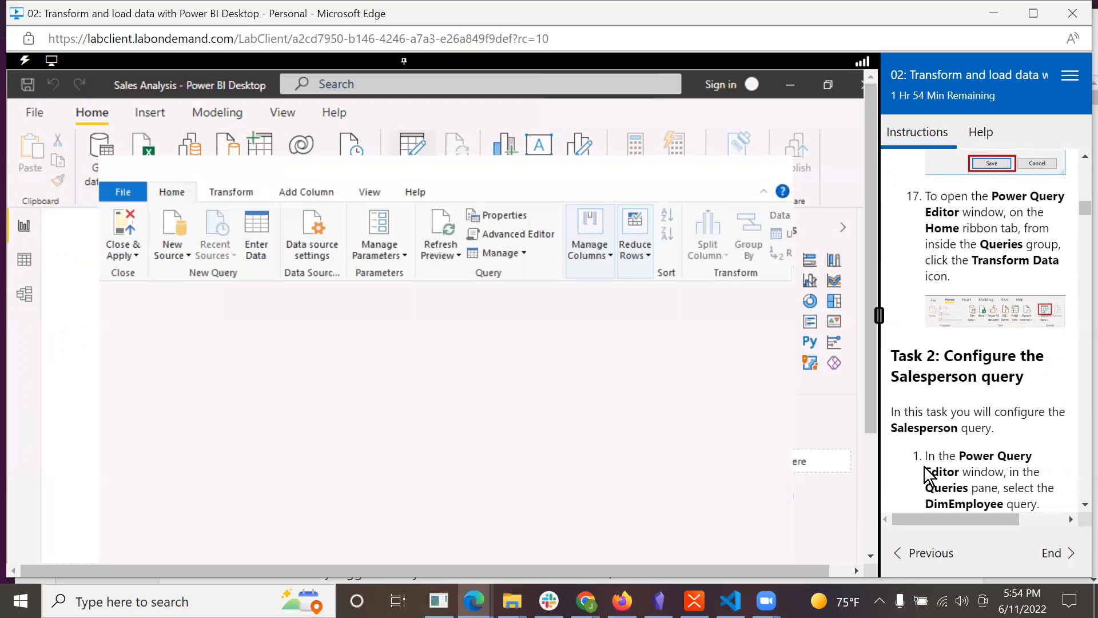
# Following the first Task 2 instructions, rename the DimEmployee query as Salesperson
pyautogui.scroll(-3, 1000, 479)
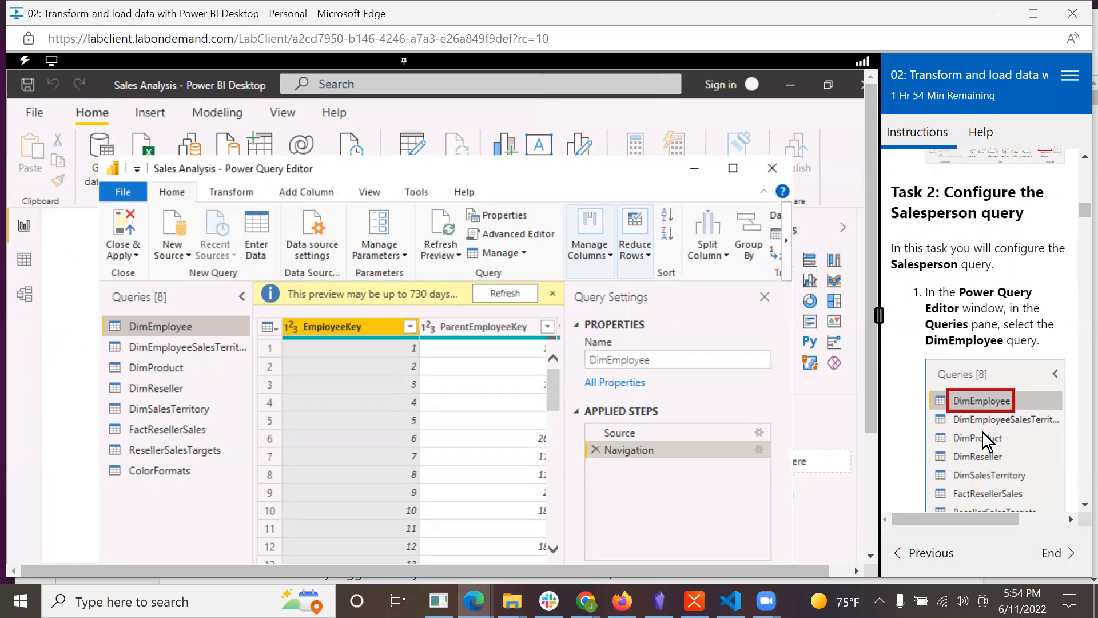
pyautogui.scroll(-2, 982, 430)
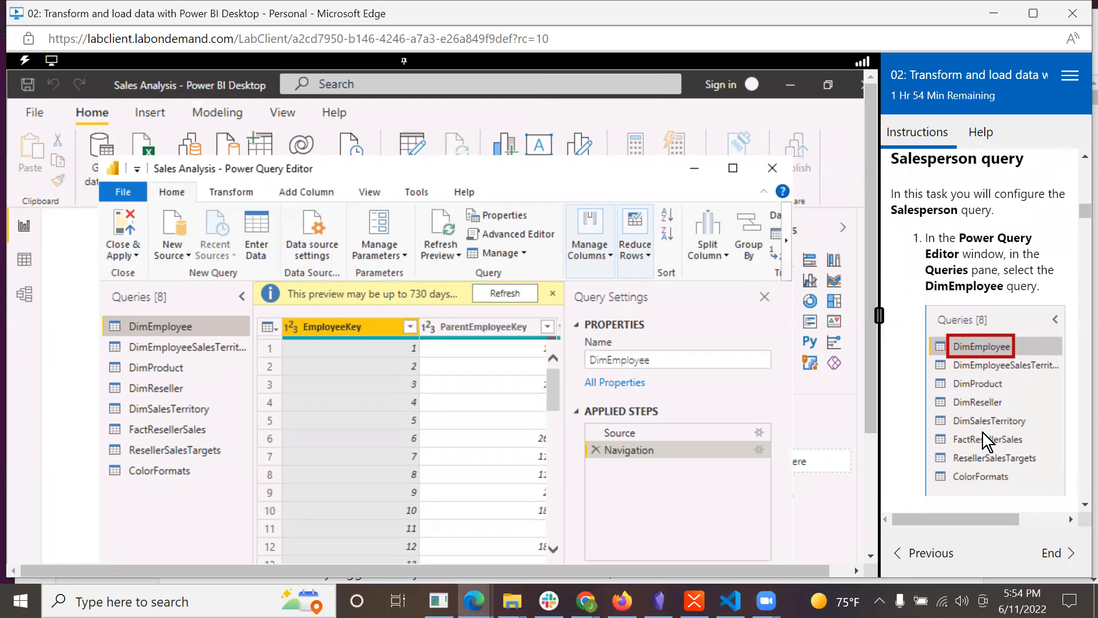
pyautogui.scroll(-2, 983, 431)
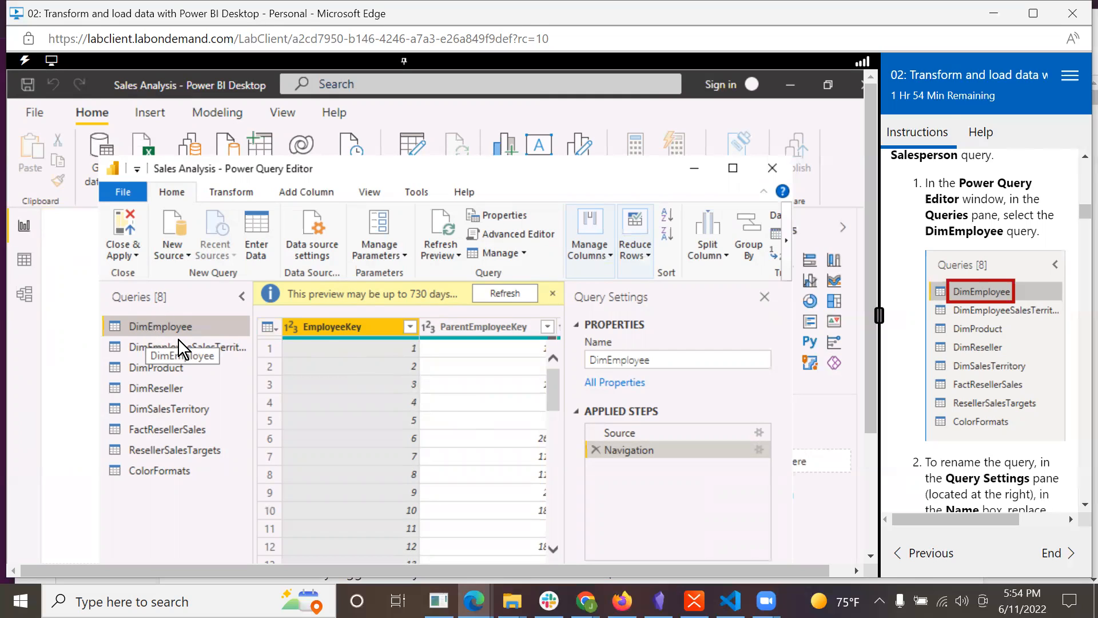
pyautogui.scroll(-3, 938, 459)
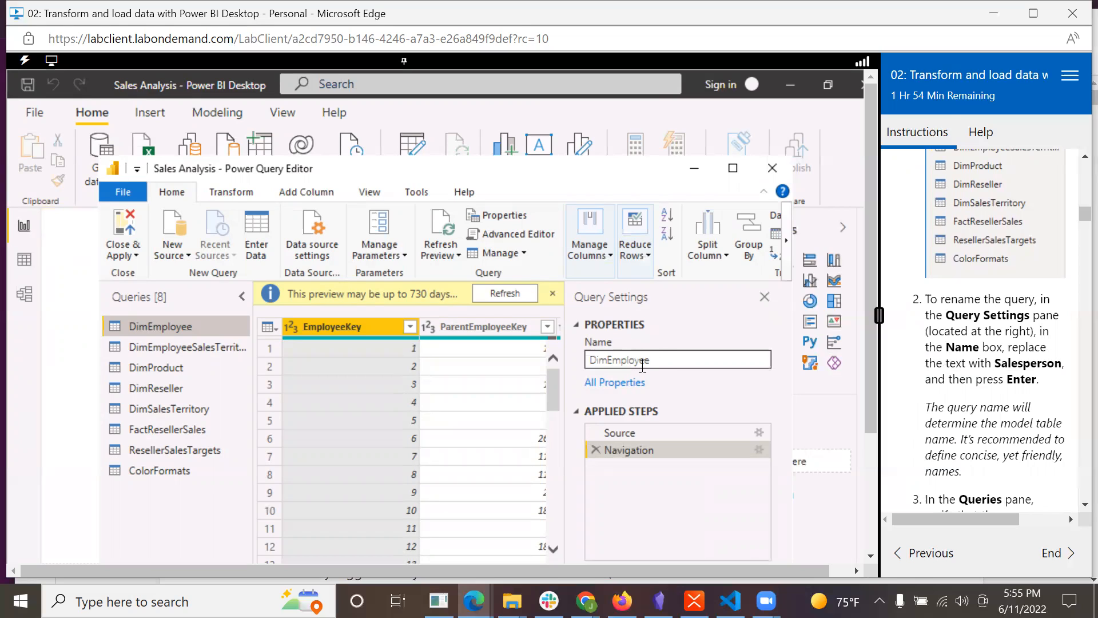
pyautogui.moveTo(665, 360); pyautogui.dragTo(555, 351)
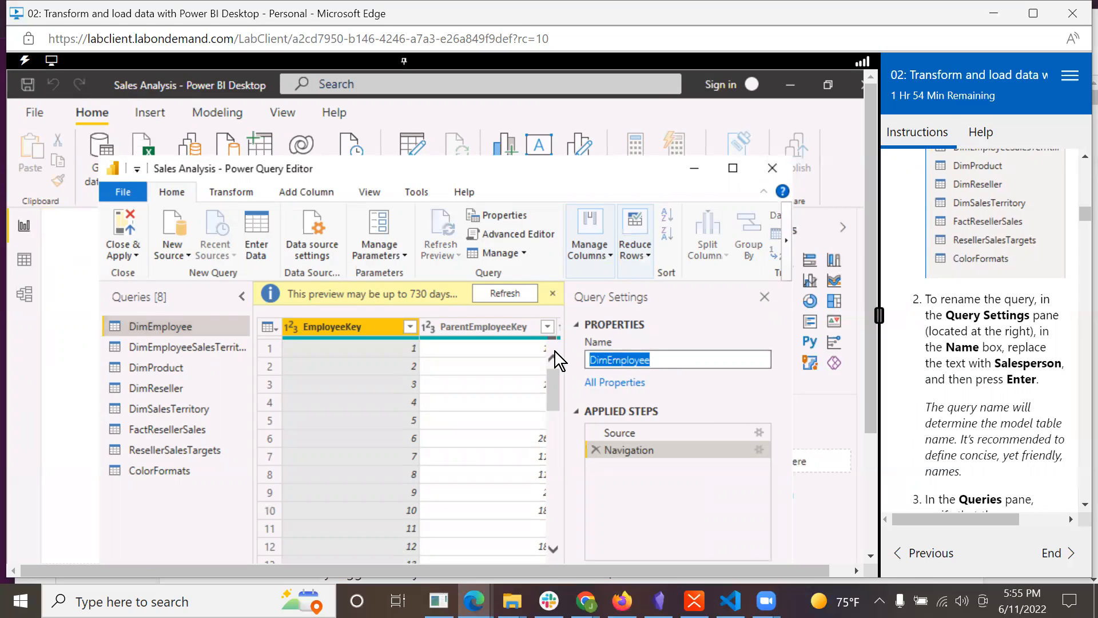
pyautogui.write('Salesperson')
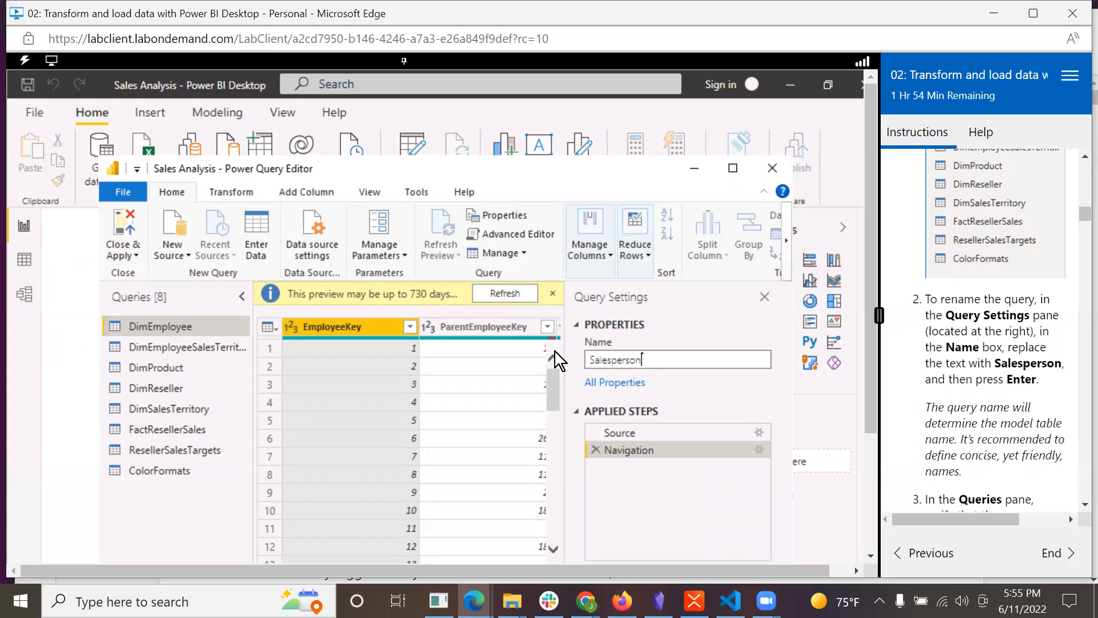
pyautogui.press('Return')
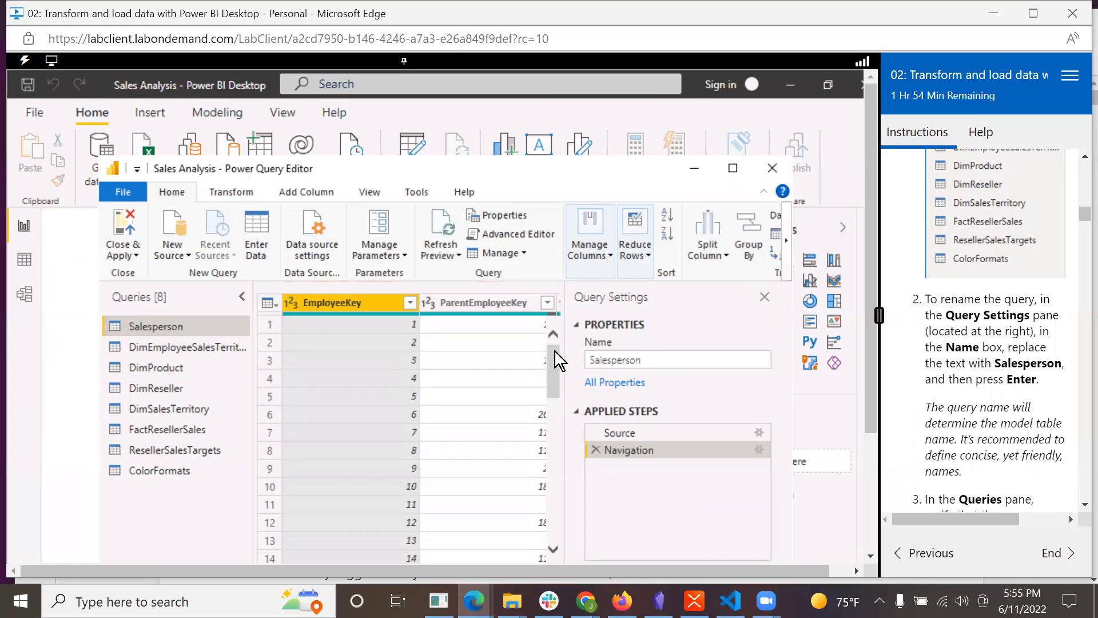
# Following Task 2 instructions 3 and 4, open the Go to Column window for the Salesperson query
pyautogui.scroll(-3, 936, 443)
pyautogui.scroll(-2, 936, 443)
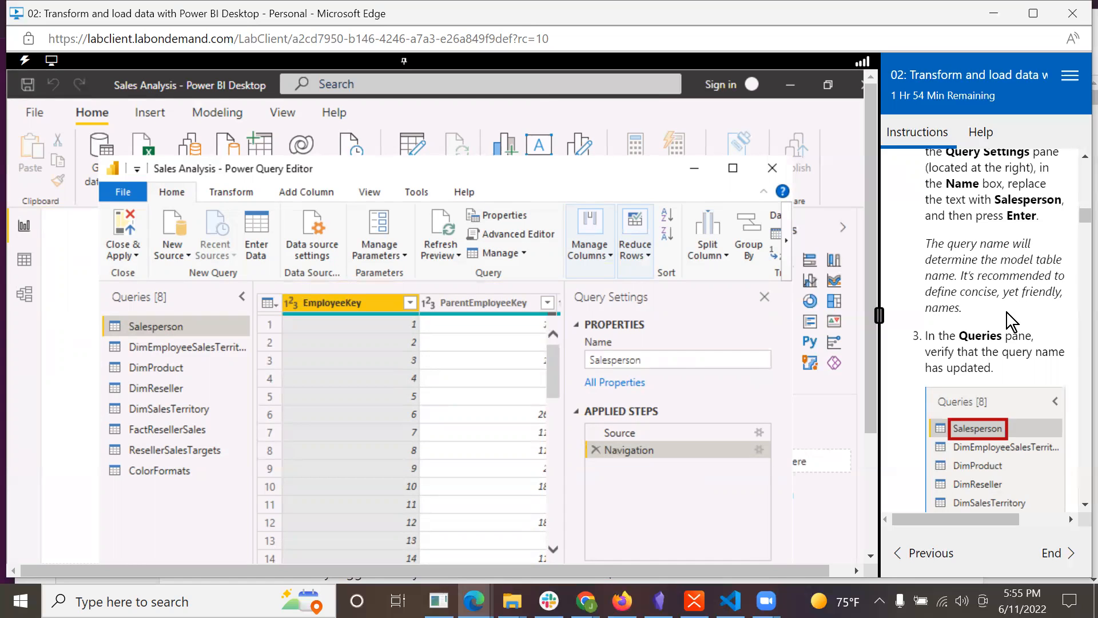
pyautogui.scroll(-3, 1007, 313)
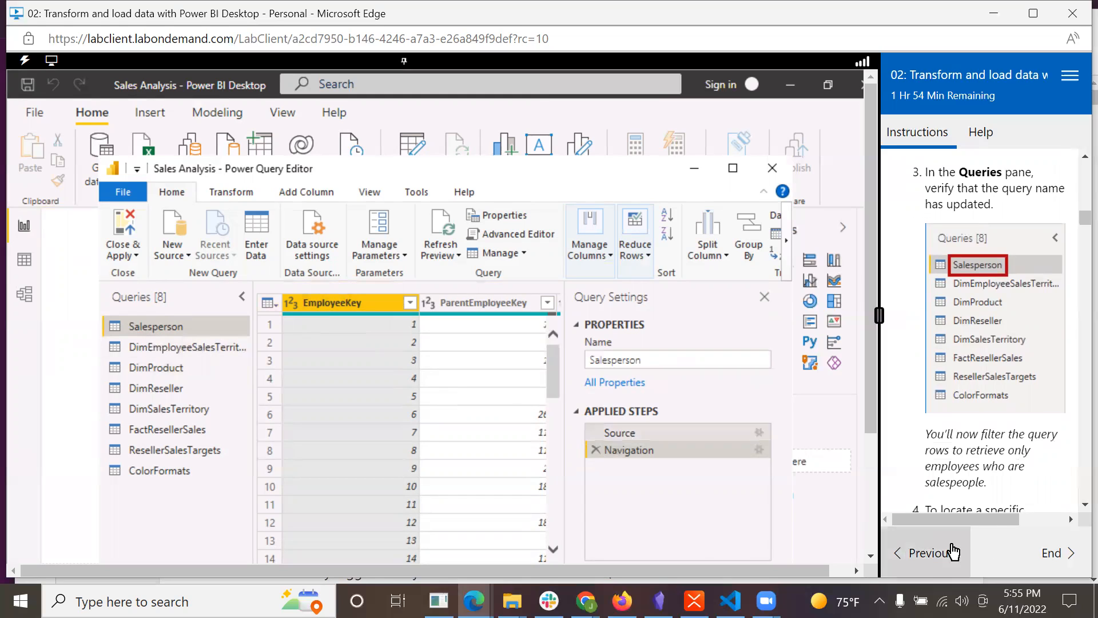
pyautogui.scroll(-1, 1028, 486)
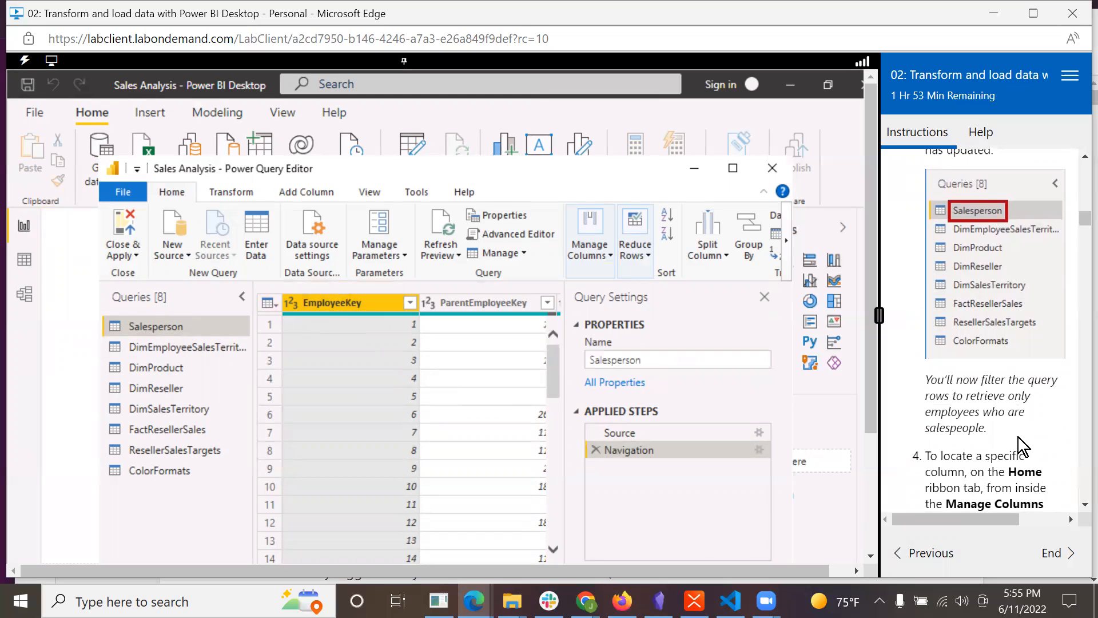
pyautogui.scroll(-5, 1018, 437)
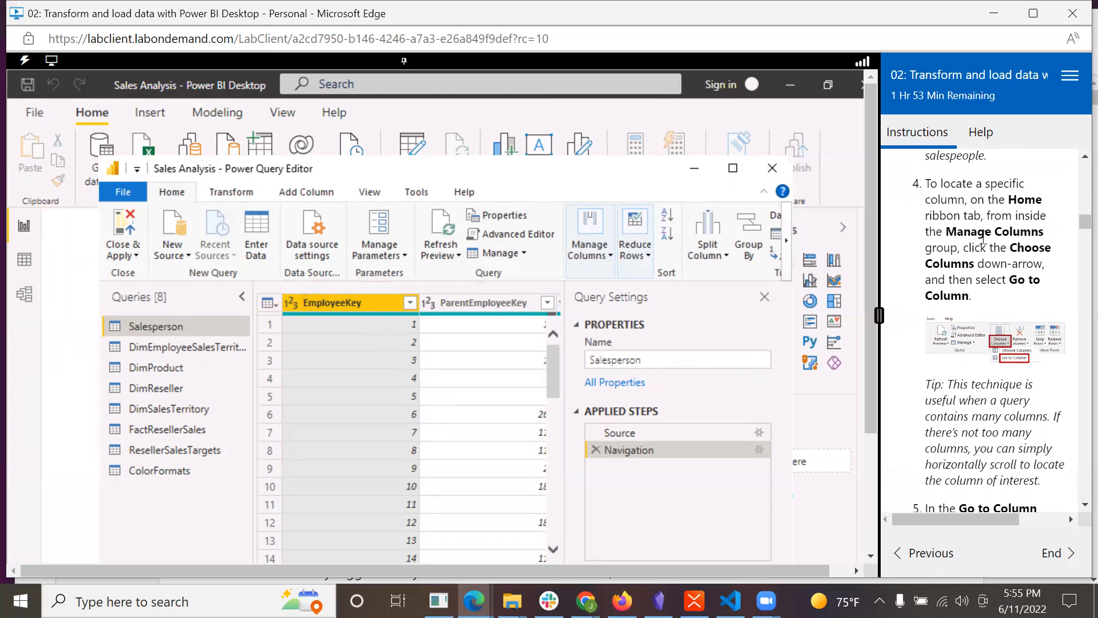
pyautogui.click(606, 253)
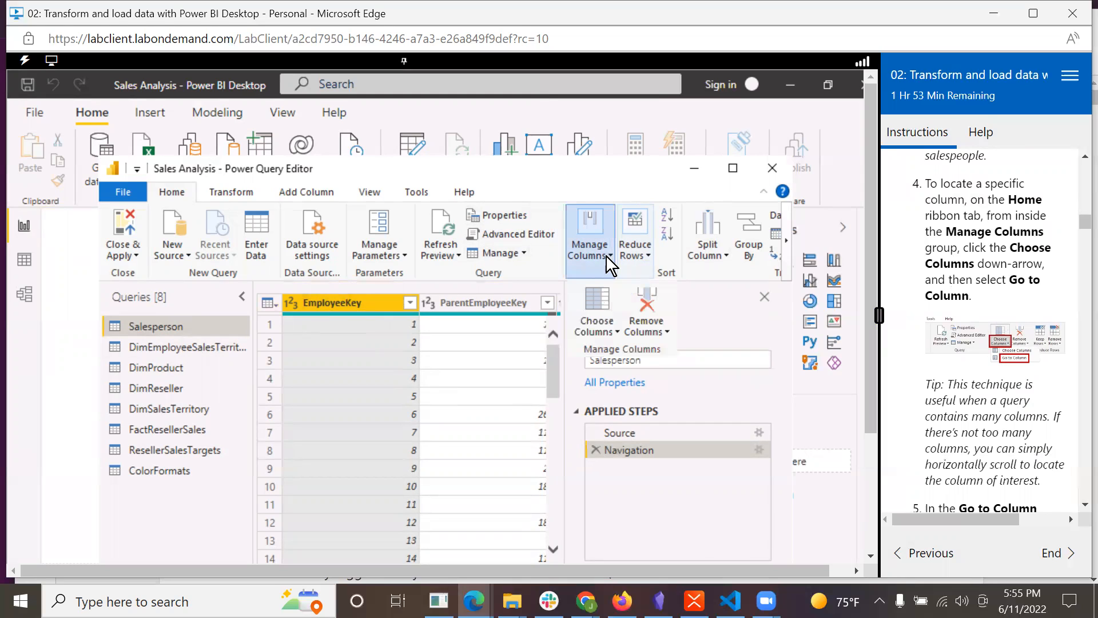
pyautogui.click(617, 331)
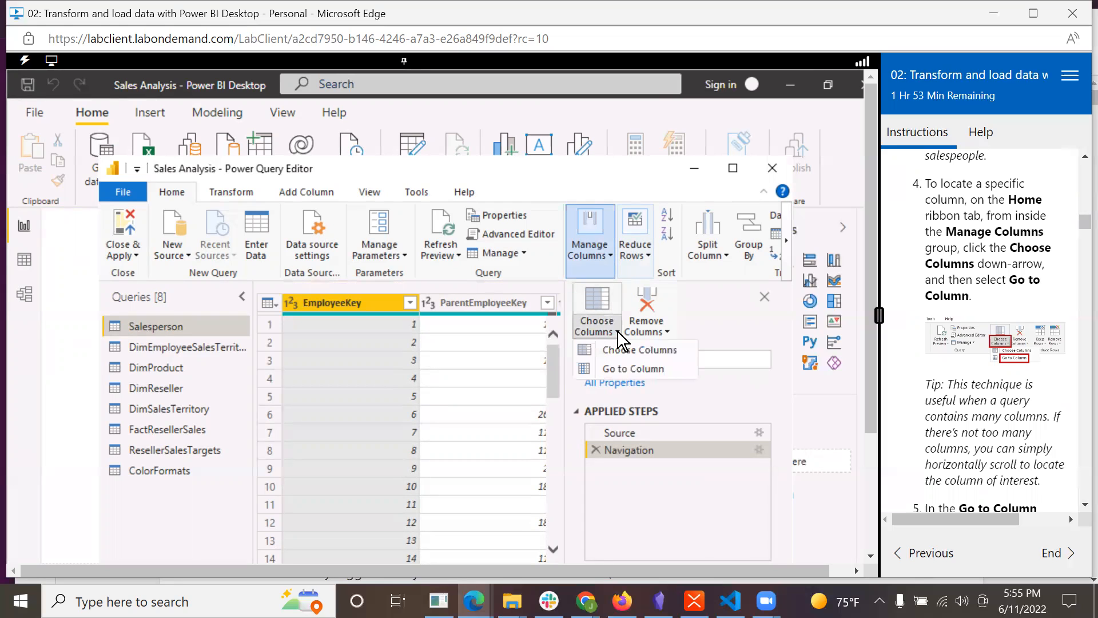
pyautogui.click(616, 369)
# As instruction 5 describes, order the column list in the Go to Column window by name
pyautogui.scroll(-1, 994, 426)
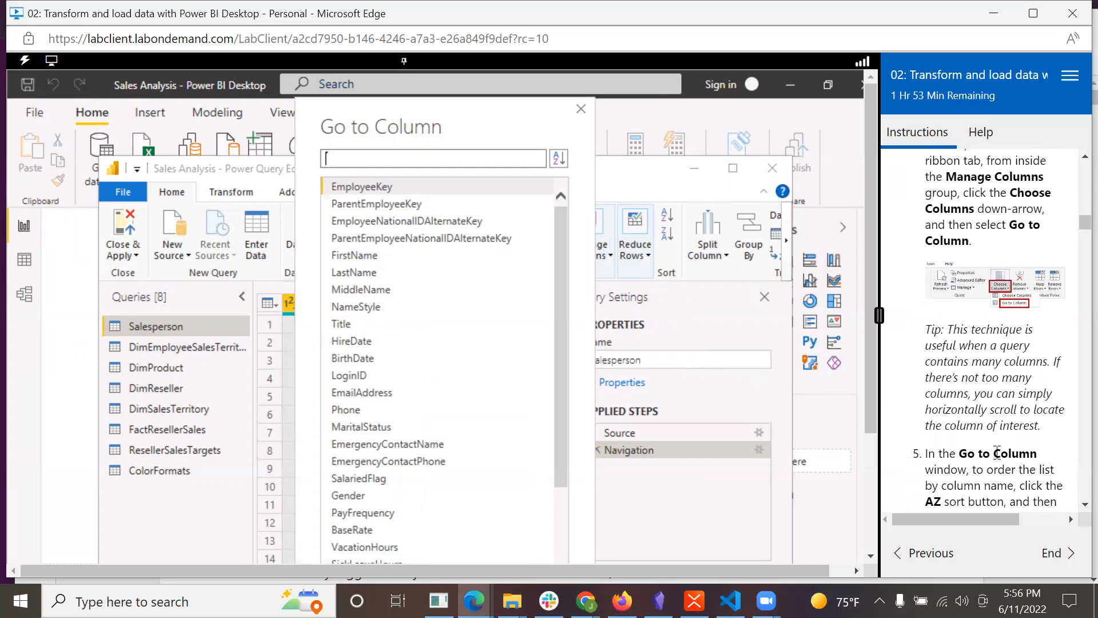
pyautogui.scroll(-3, 996, 451)
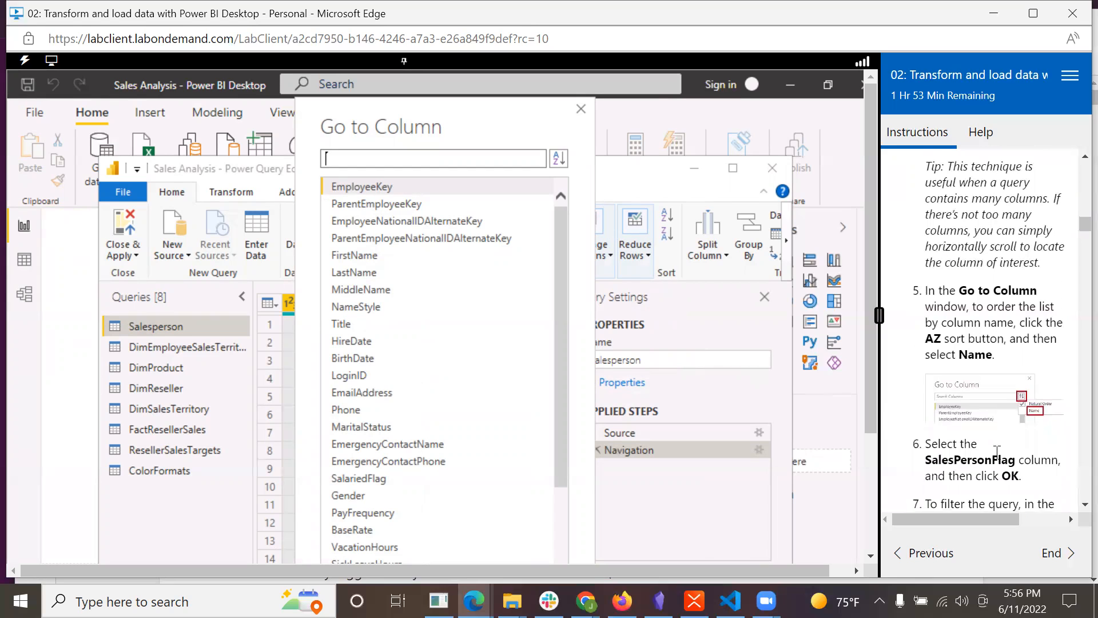
pyautogui.scroll(-1, 997, 452)
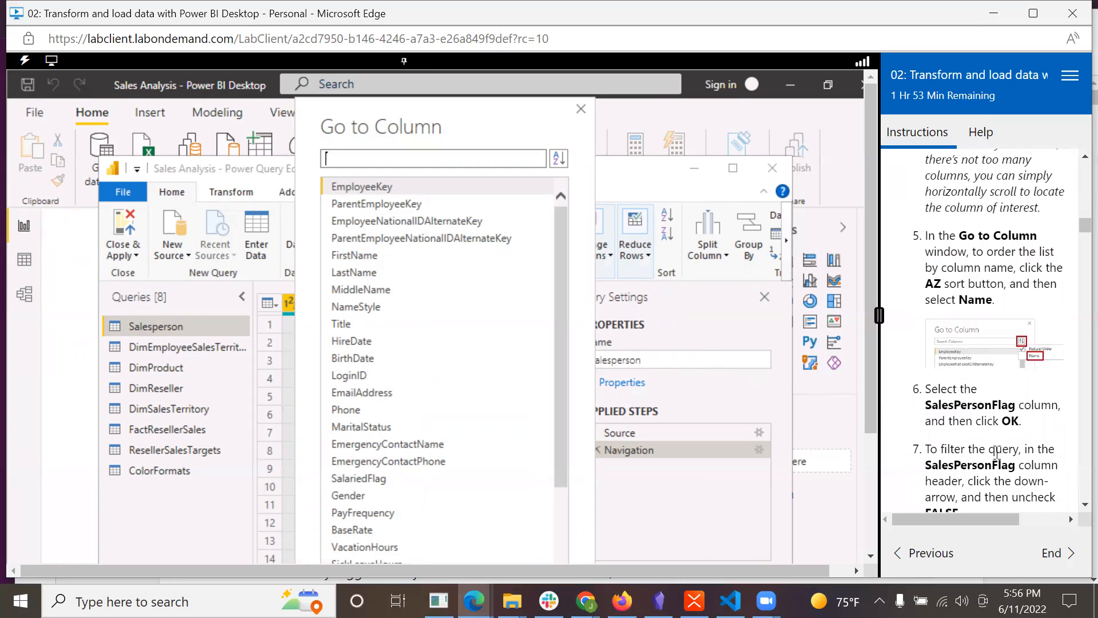
pyautogui.scroll(-1, 997, 451)
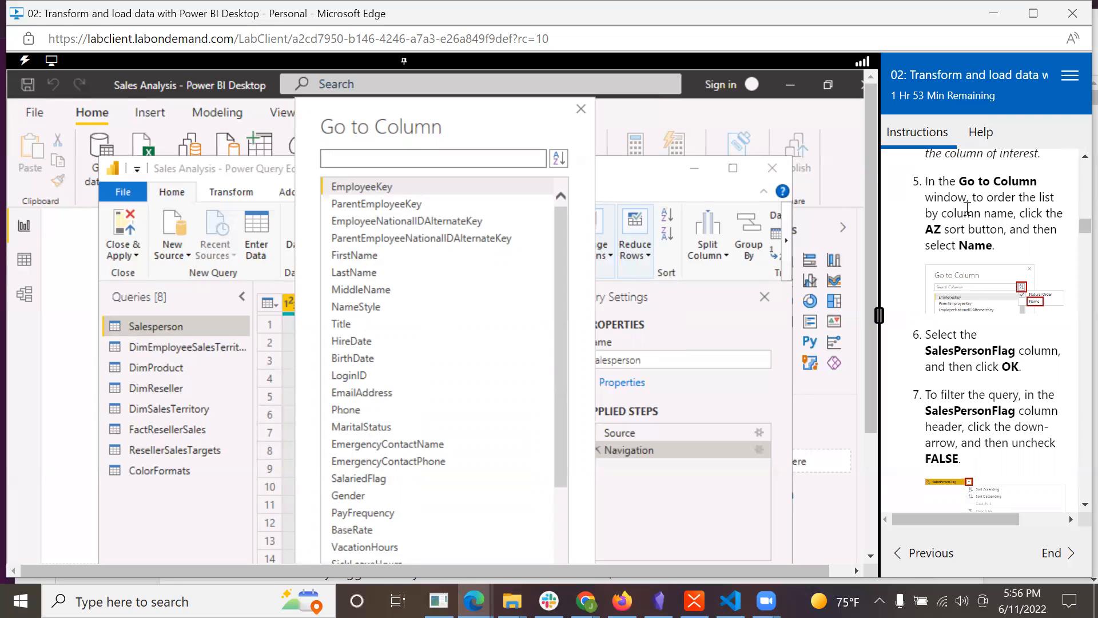
pyautogui.click(559, 159)
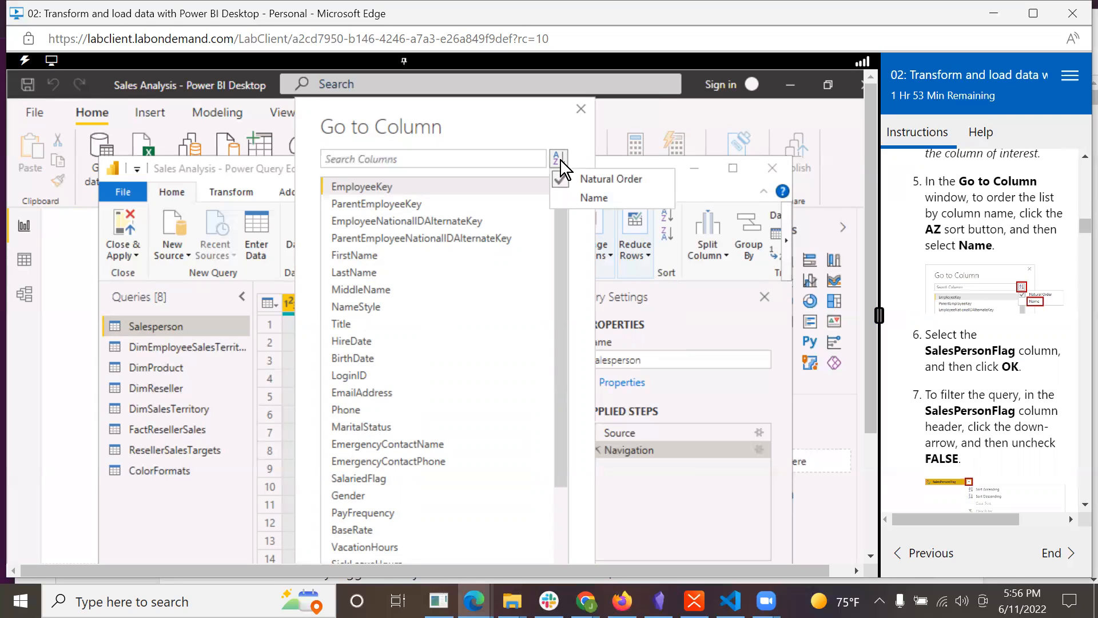
pyautogui.click(589, 197)
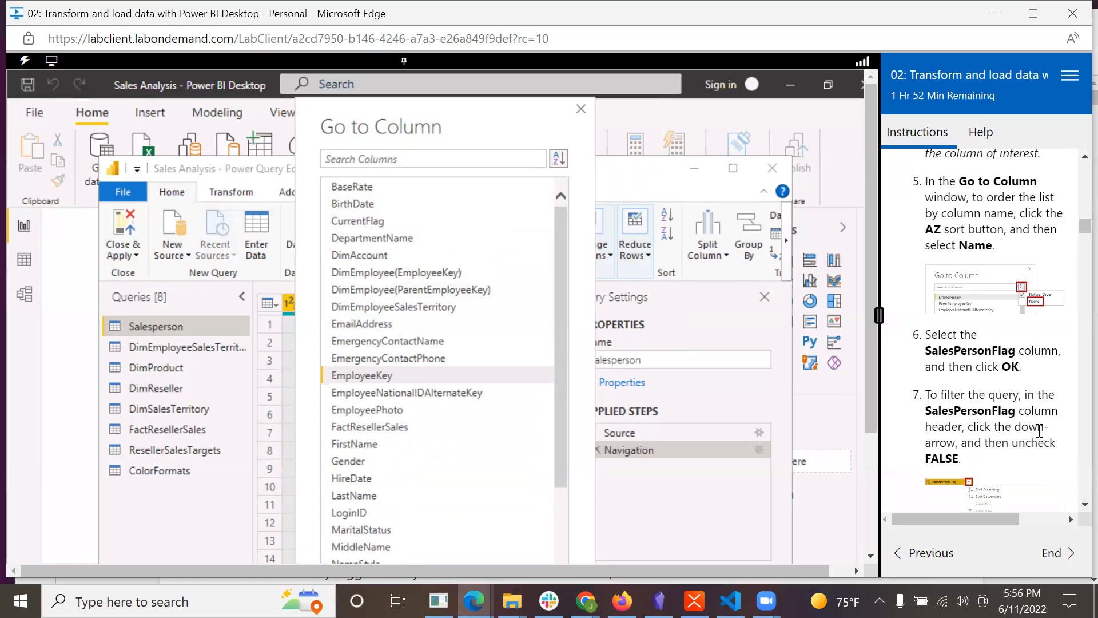
# Find SalesPersonFlag in the sorted column list and go to that column
pyautogui.scroll(-2, 1039, 430)
pyautogui.scroll(-1, 1039, 430)
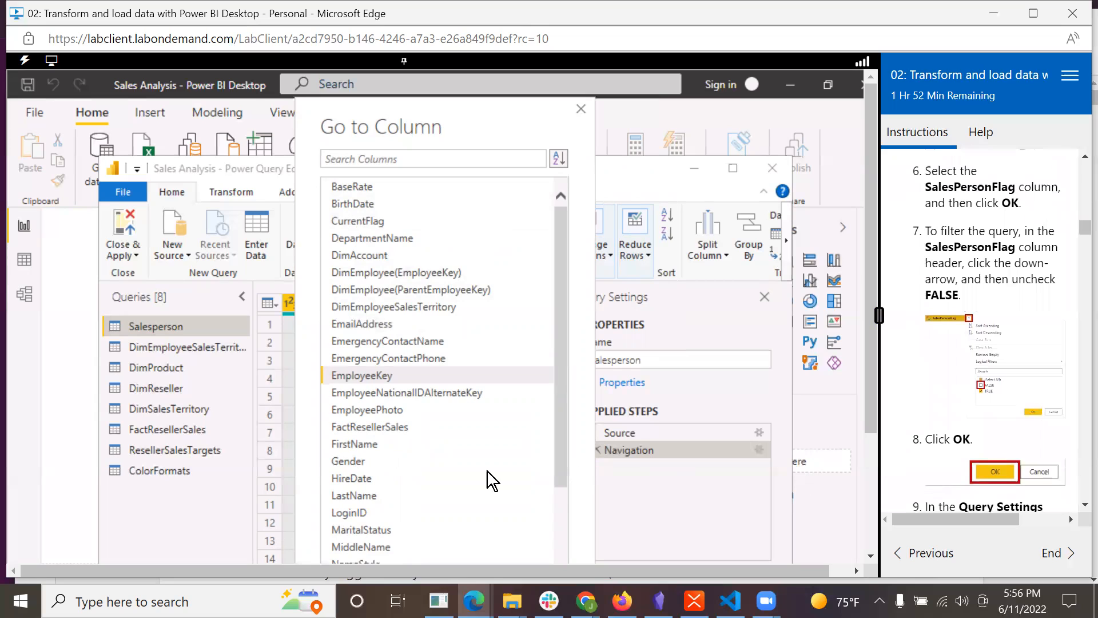
pyautogui.scroll(-3, 482, 470)
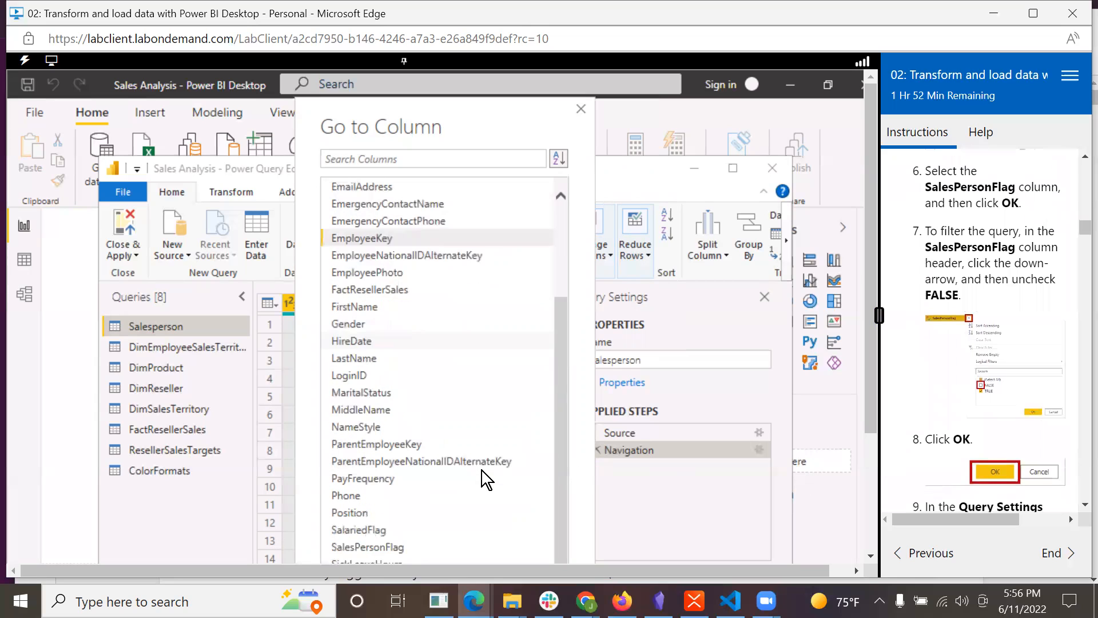
pyautogui.click(353, 549)
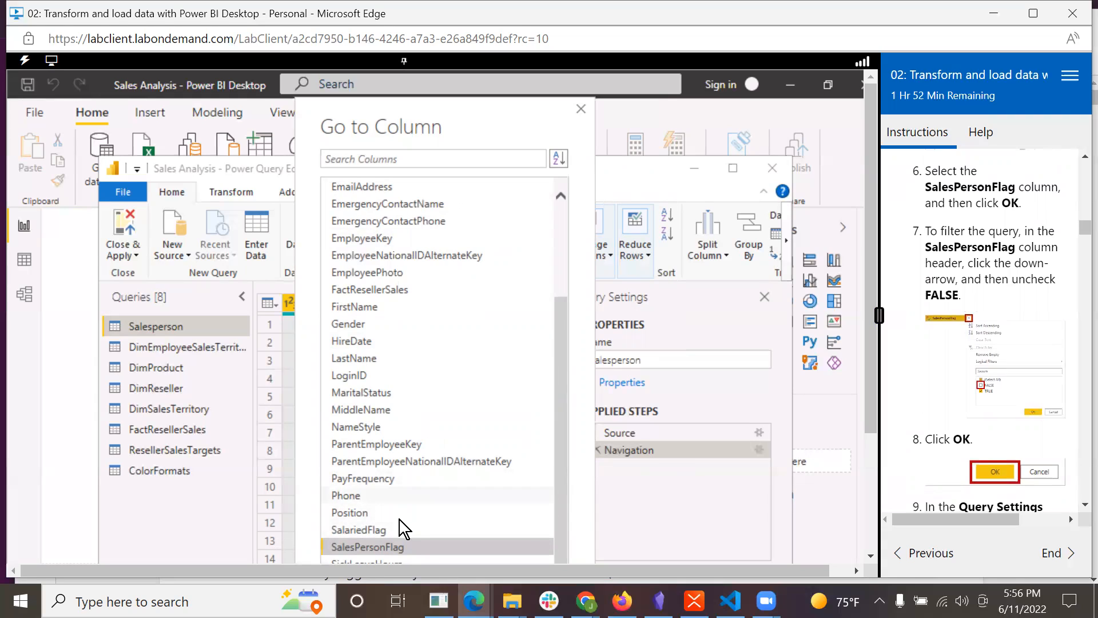
pyautogui.doubleClick(390, 548)
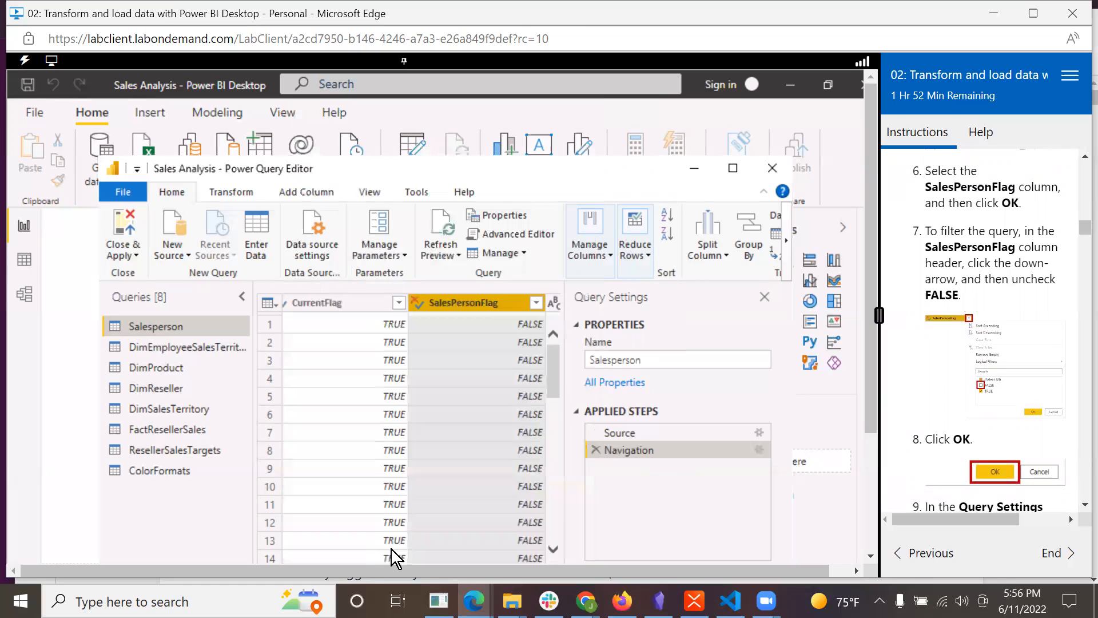
# Filter the SalesPersonFlag column to exclude FALSE, keeping only the TRUE rows
pyautogui.click(536, 302)
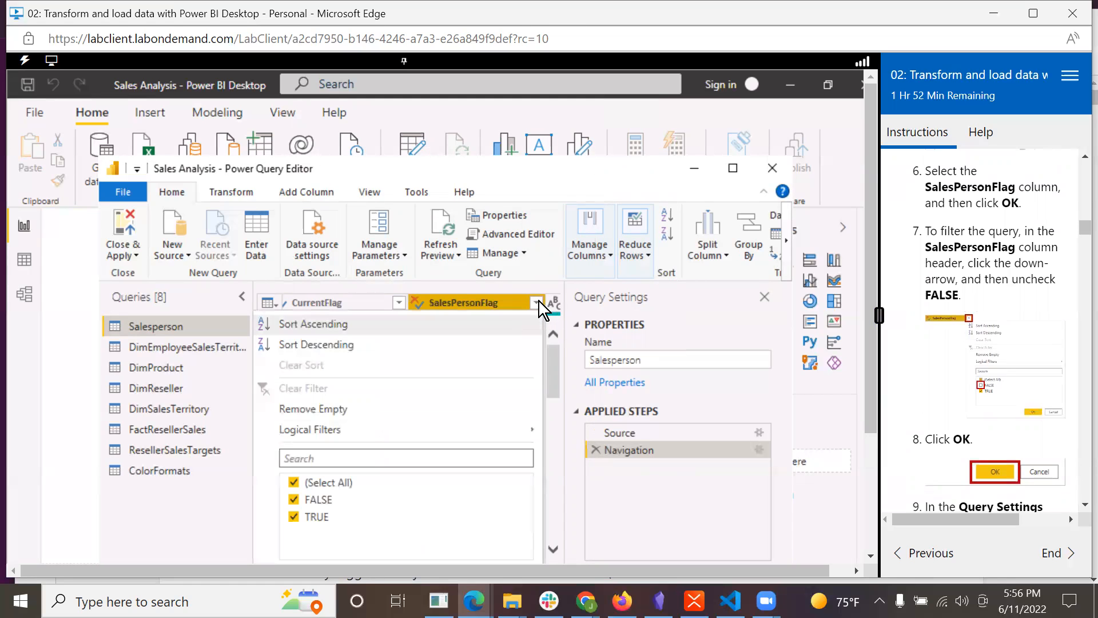
pyautogui.click(296, 496)
pyautogui.moveTo(876, 390); pyautogui.dragTo(887, 493)
pyautogui.click(452, 431)
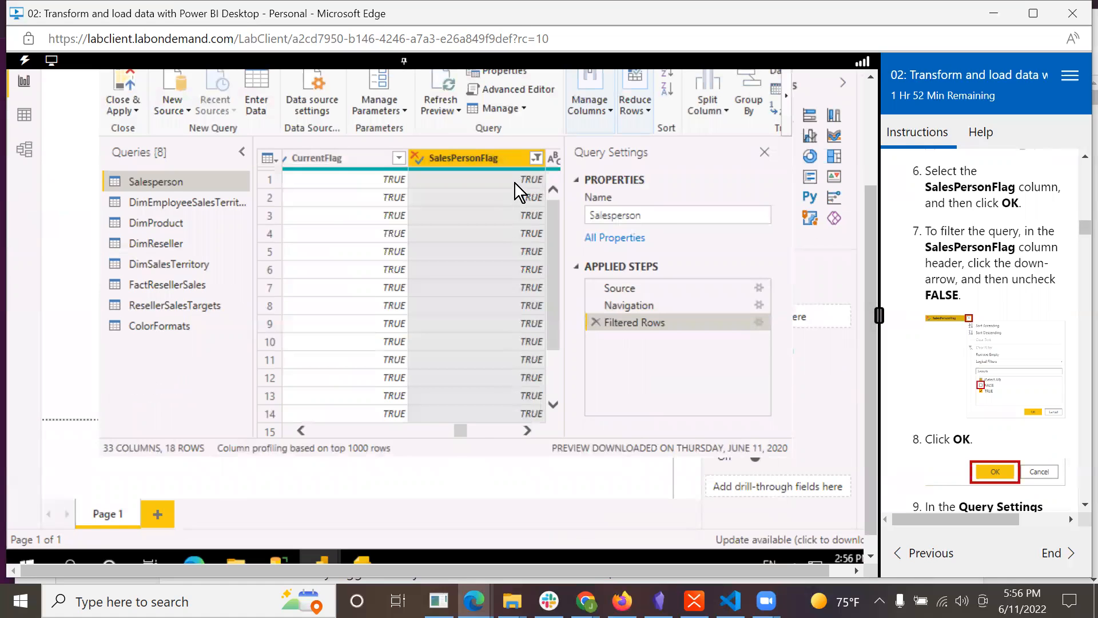
# Following instructions 9 to 11, open the Choose Columns window and deselect all columns of the Salesperson query
pyautogui.scroll(-5, 994, 385)
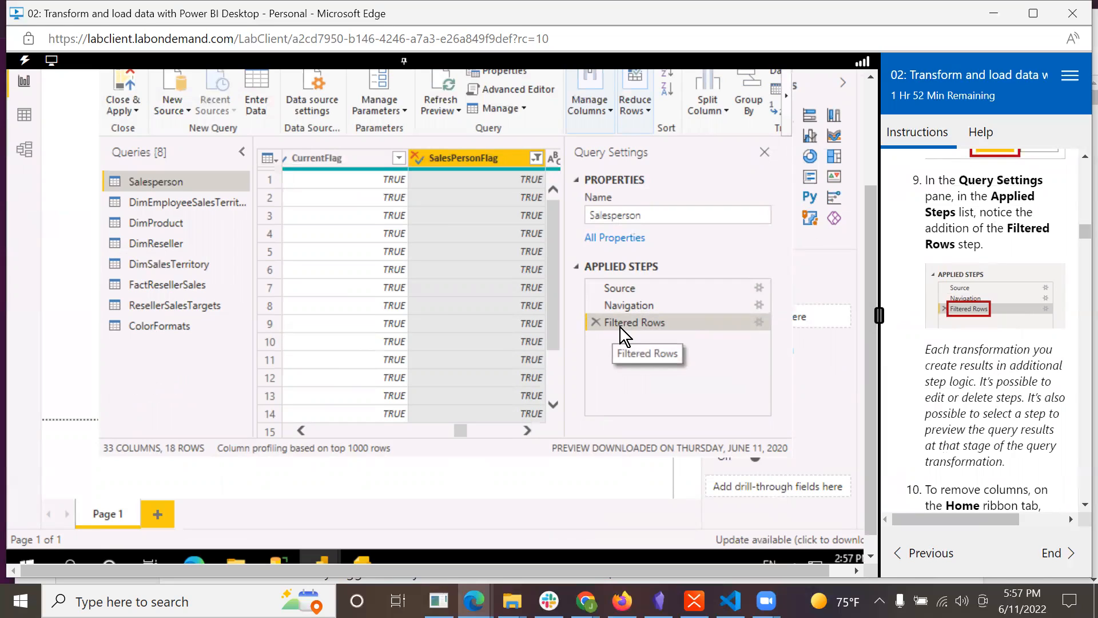
pyautogui.scroll(-2, 990, 419)
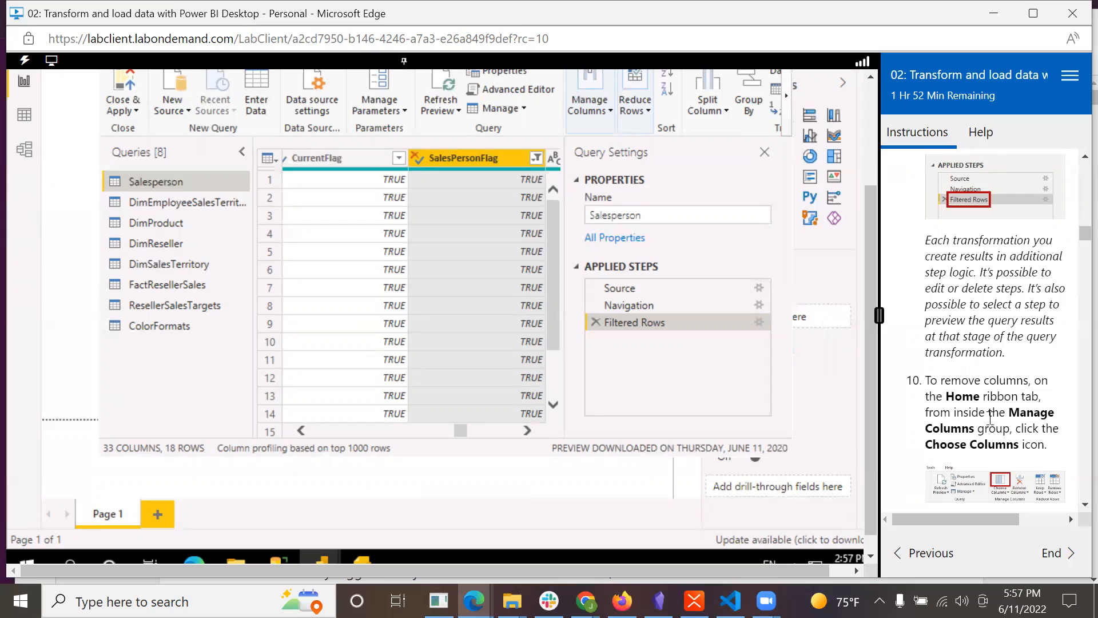
pyautogui.scroll(-3, 990, 417)
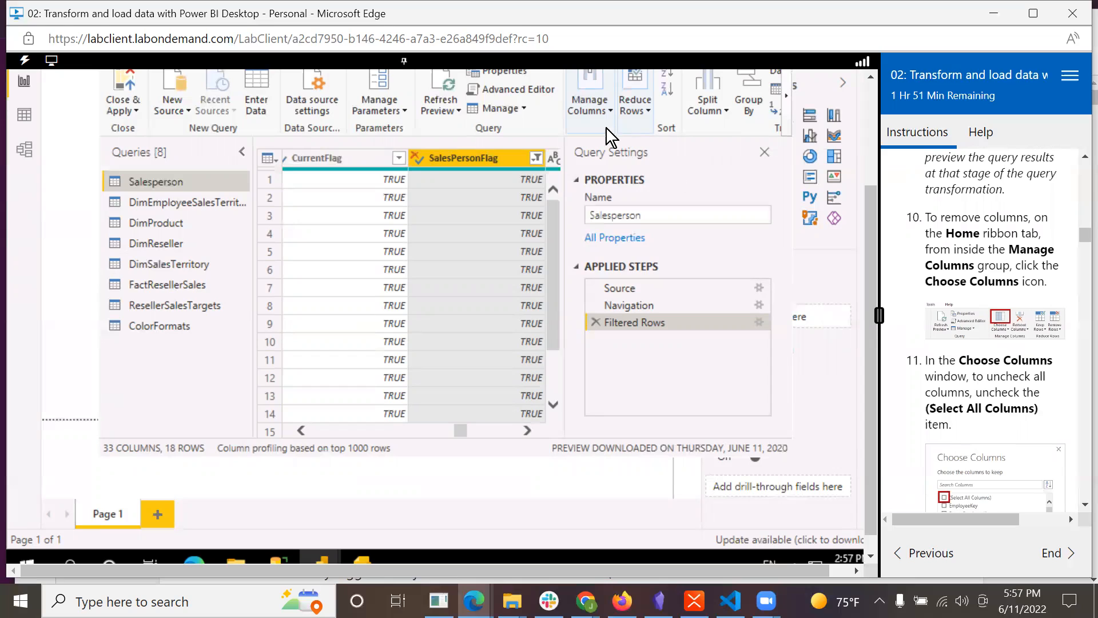
pyautogui.click(606, 111)
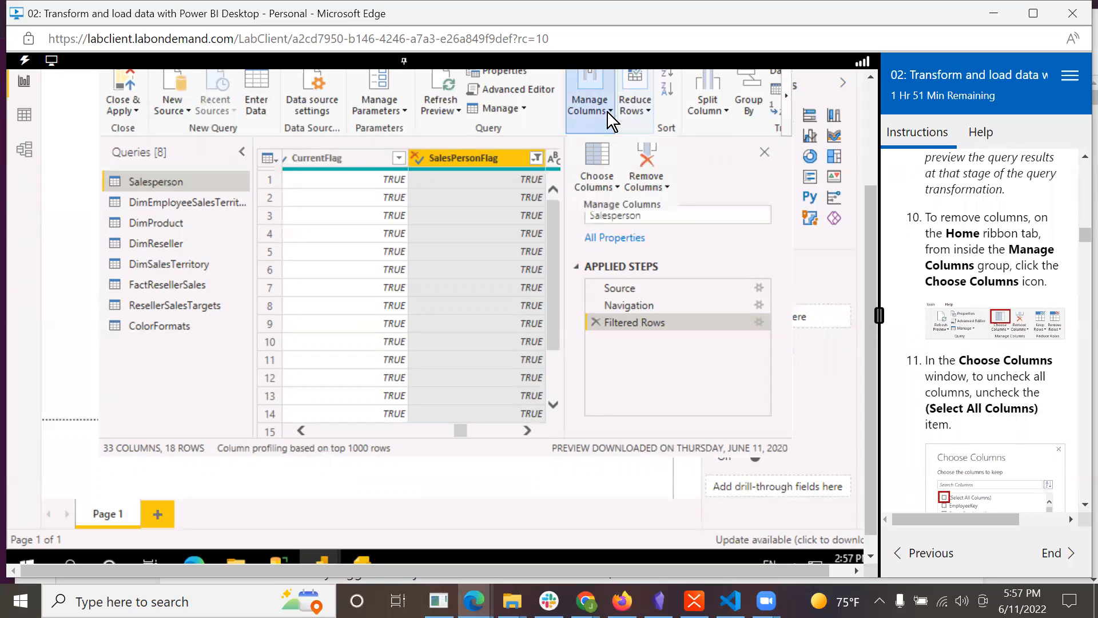
pyautogui.click(612, 186)
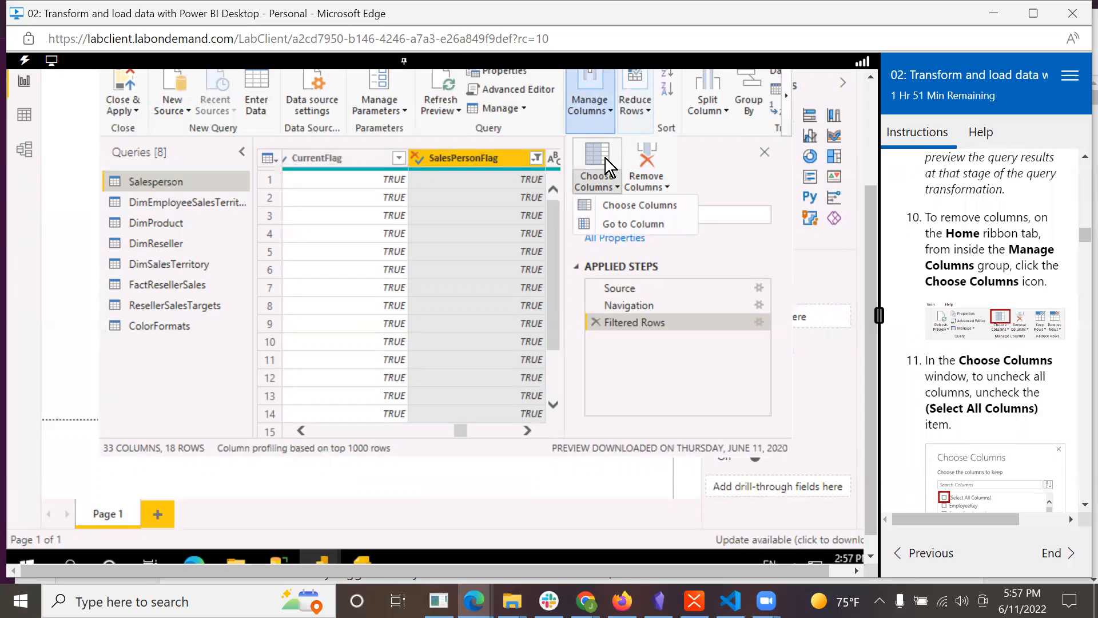
pyautogui.click(612, 204)
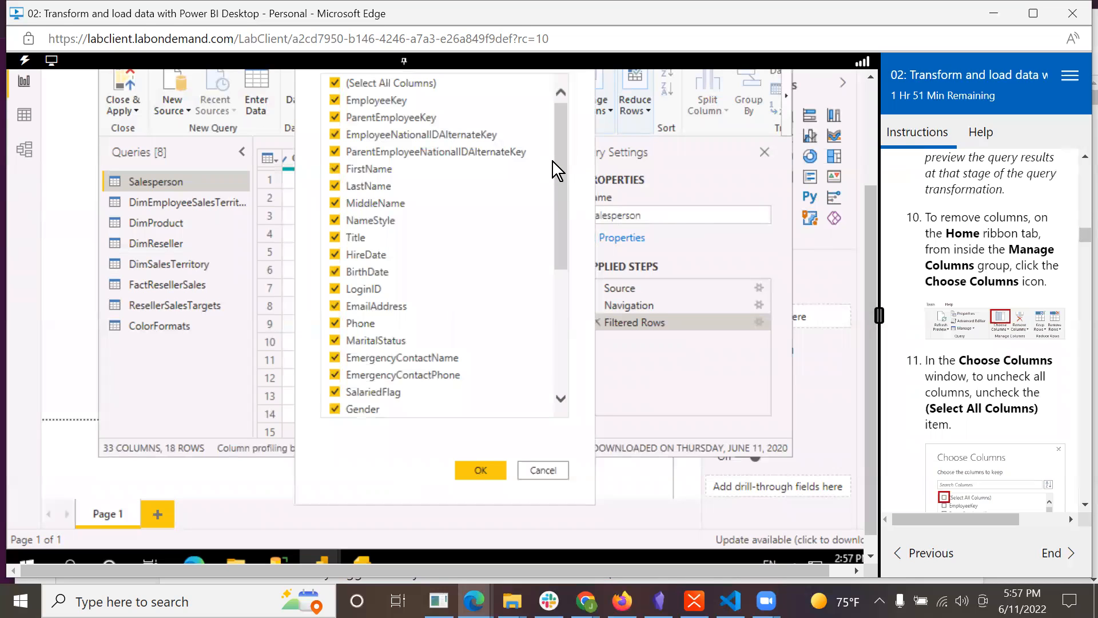
pyautogui.moveTo(866, 219); pyautogui.dragTo(866, 149)
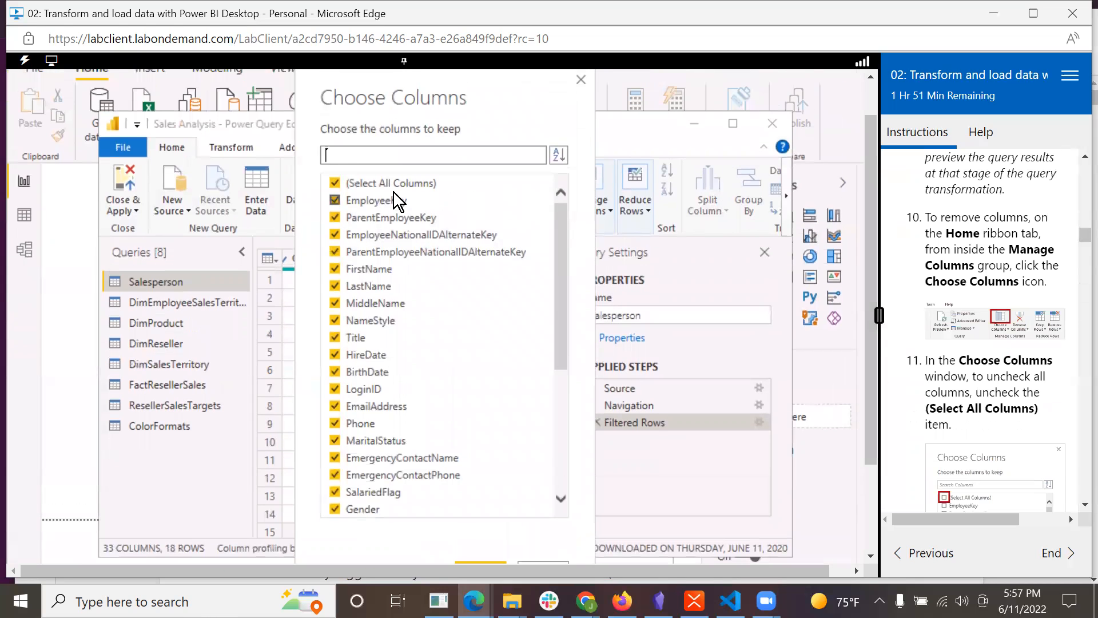
pyautogui.click(336, 182)
# As instruction 12 lists, include the columns EmployeeKey, EmployeeNationalIDAlternateKey, FirstName, LastName, Title and EmailAddress
pyautogui.scroll(-3, 1059, 432)
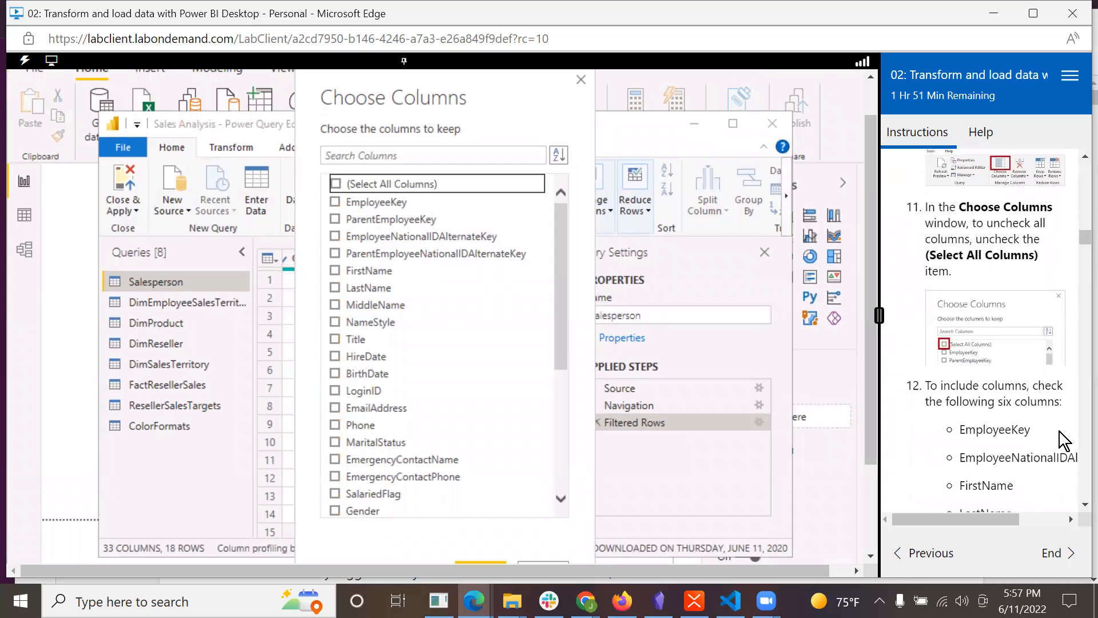
pyautogui.scroll(-1, 1059, 431)
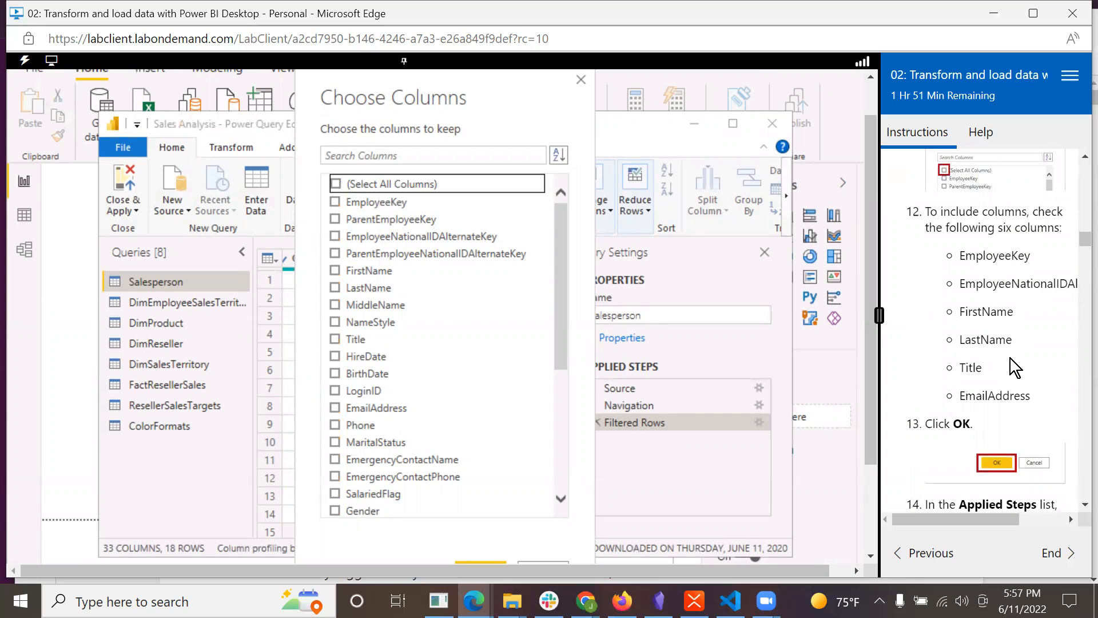
pyautogui.scroll(-1, 1009, 358)
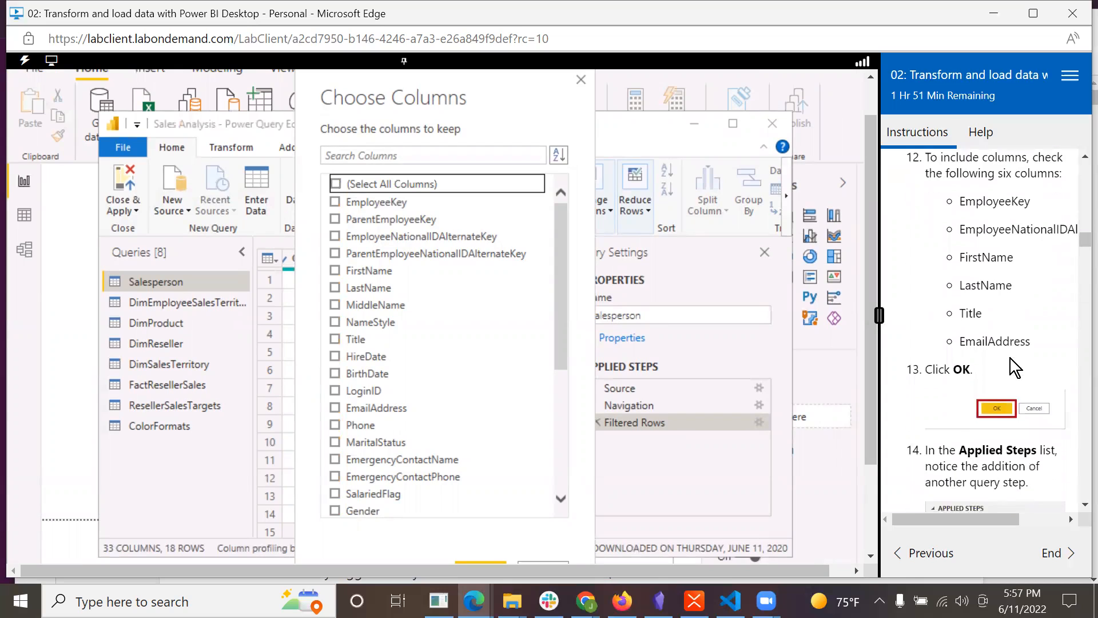
pyautogui.click(335, 201)
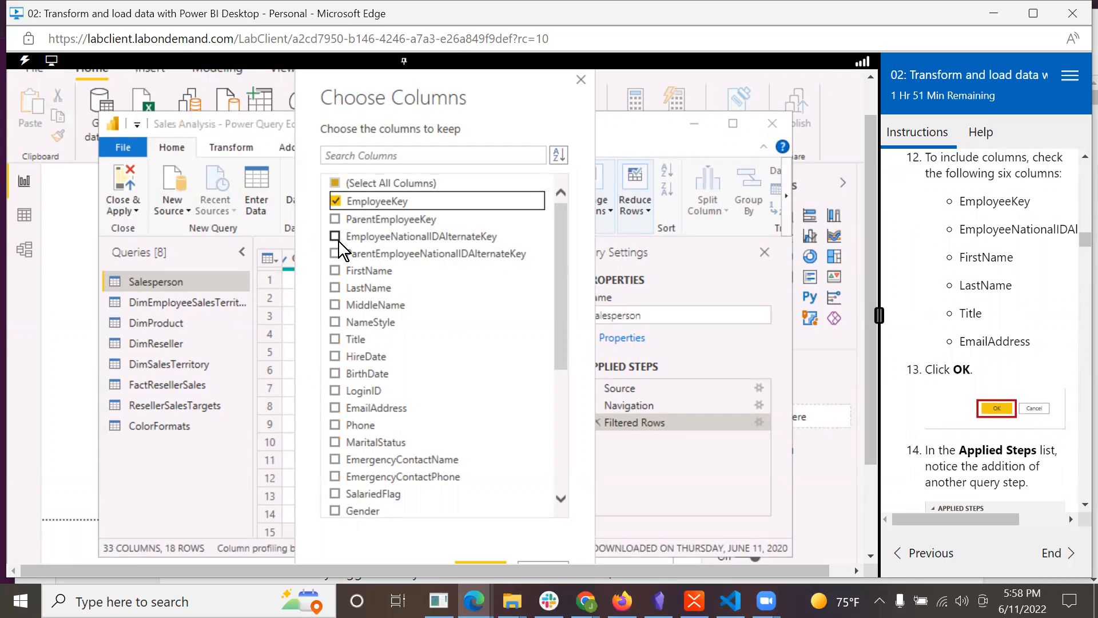
pyautogui.moveTo(927, 520)
pyautogui.mouseDown()
pyautogui.moveTo(973, 523)
pyautogui.moveTo(945, 521)
pyautogui.mouseUp()
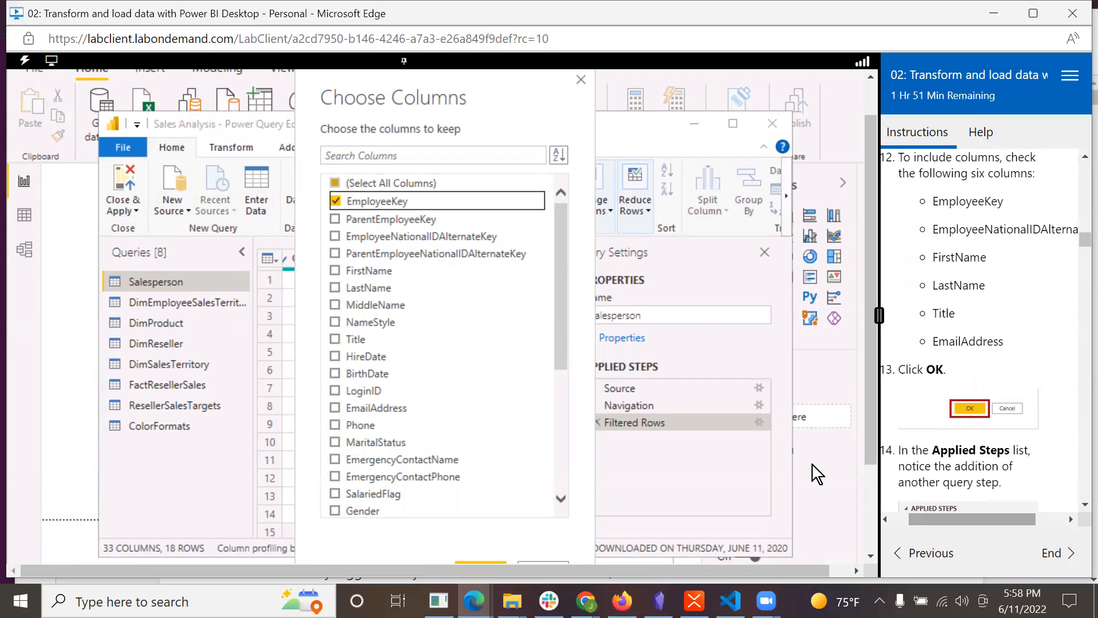
pyautogui.click(334, 237)
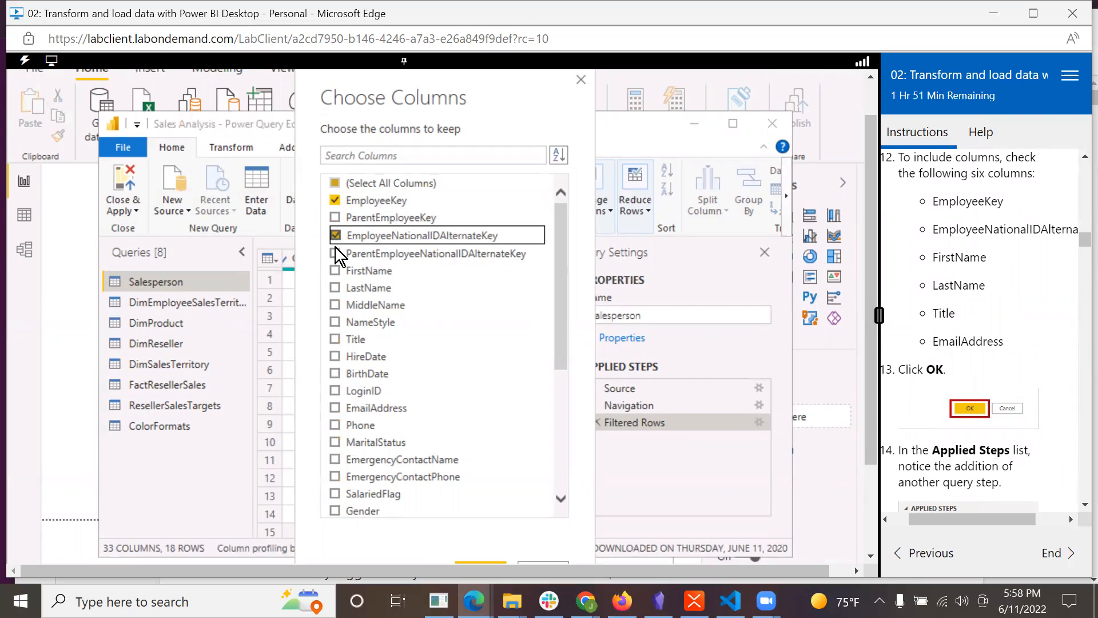
pyautogui.click(334, 269)
pyautogui.click(335, 286)
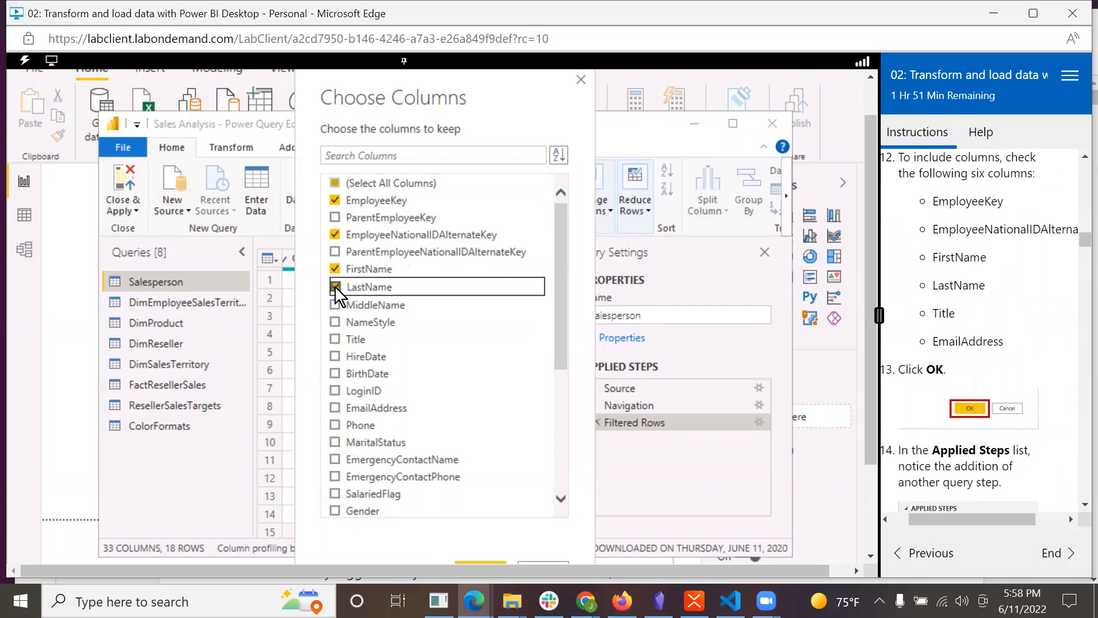
pyautogui.click(334, 338)
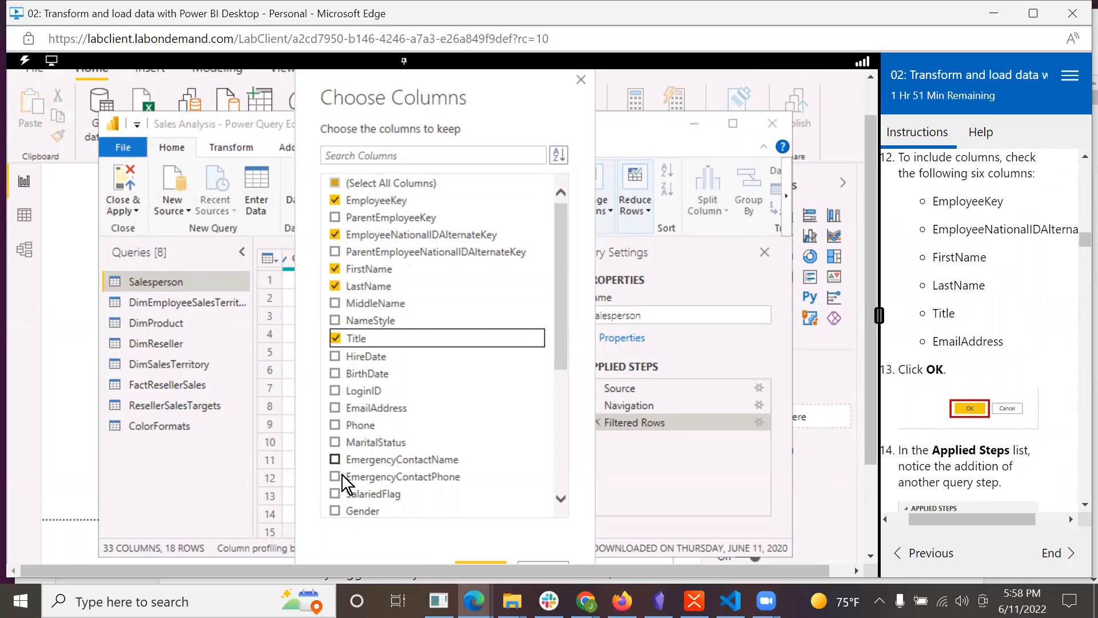
pyautogui.scroll(-5, 400, 473)
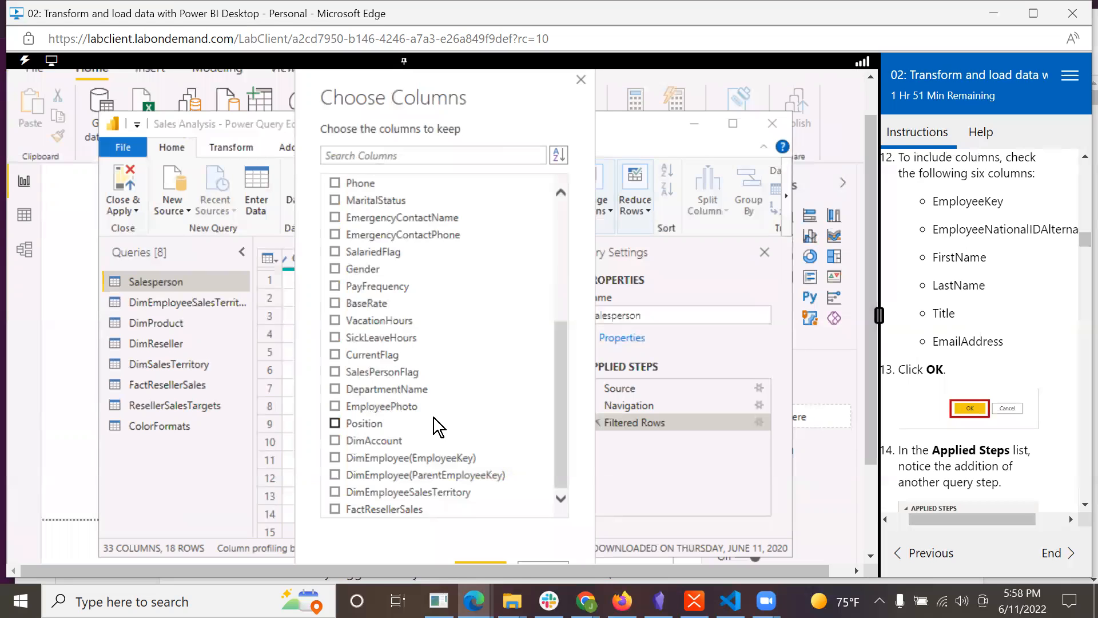
pyautogui.scroll(5, 434, 426)
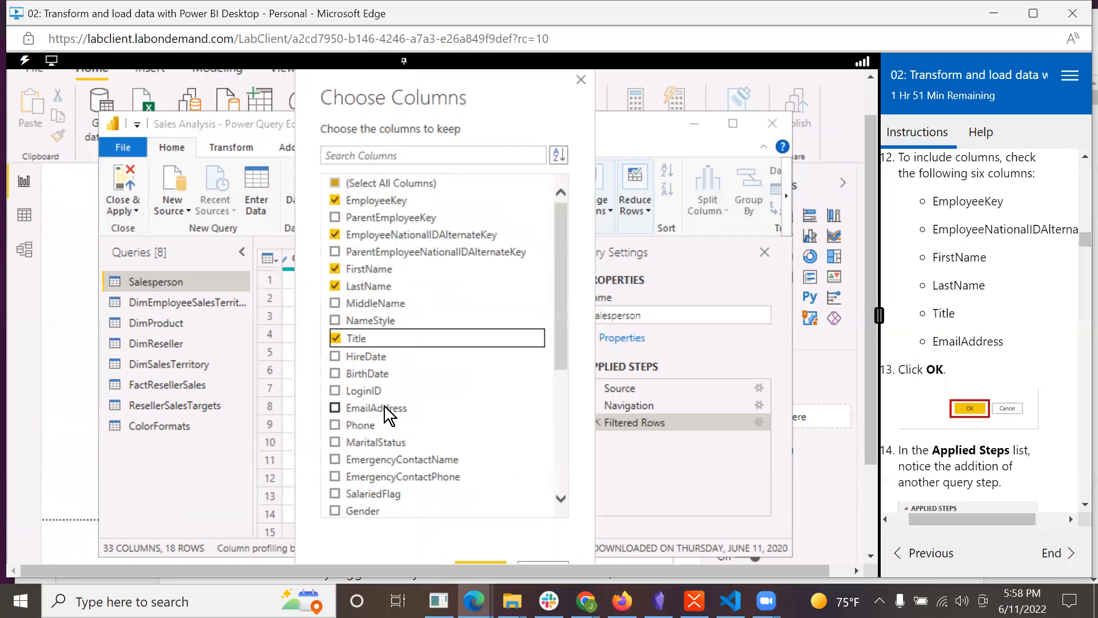
pyautogui.click(336, 408)
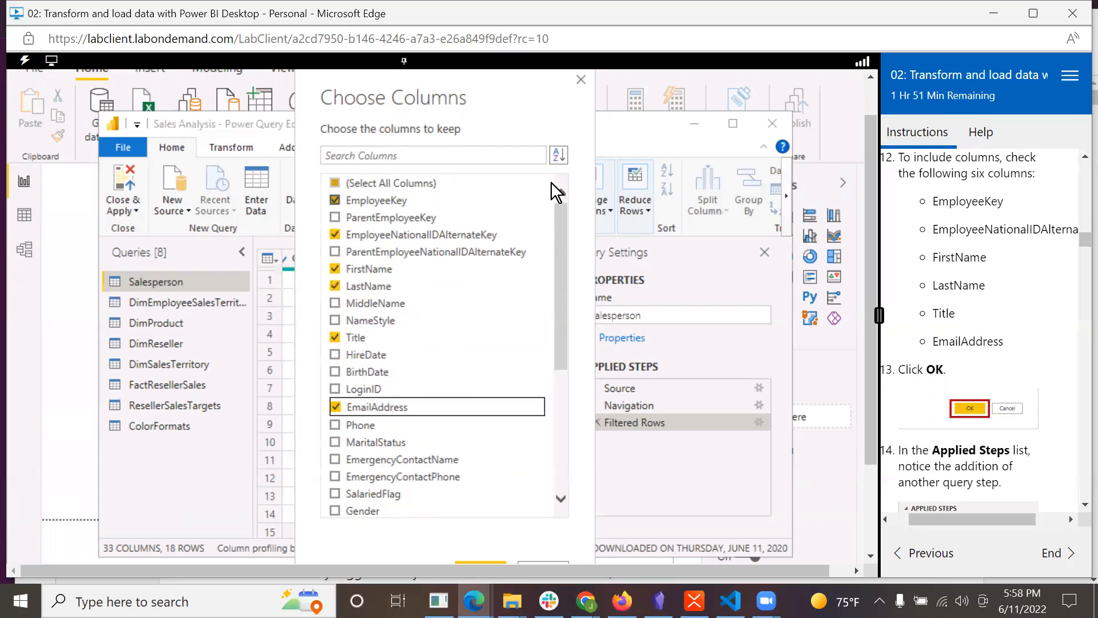
# Order the Choose Columns list by name, review the selected columns down to the end, and apply the column selection
pyautogui.click(563, 153)
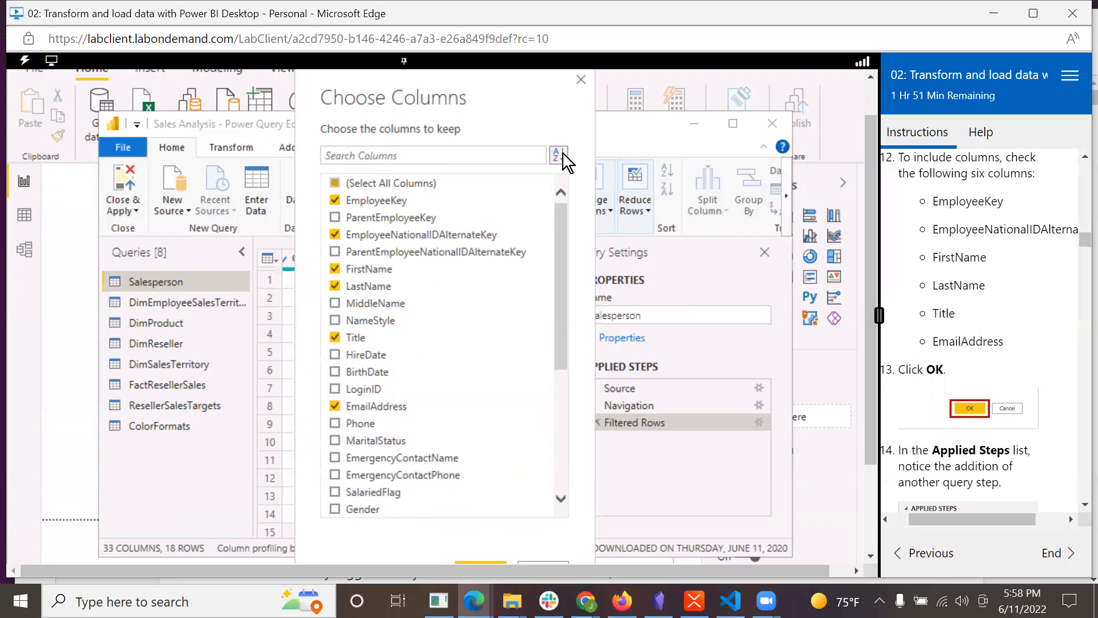
pyautogui.click(581, 195)
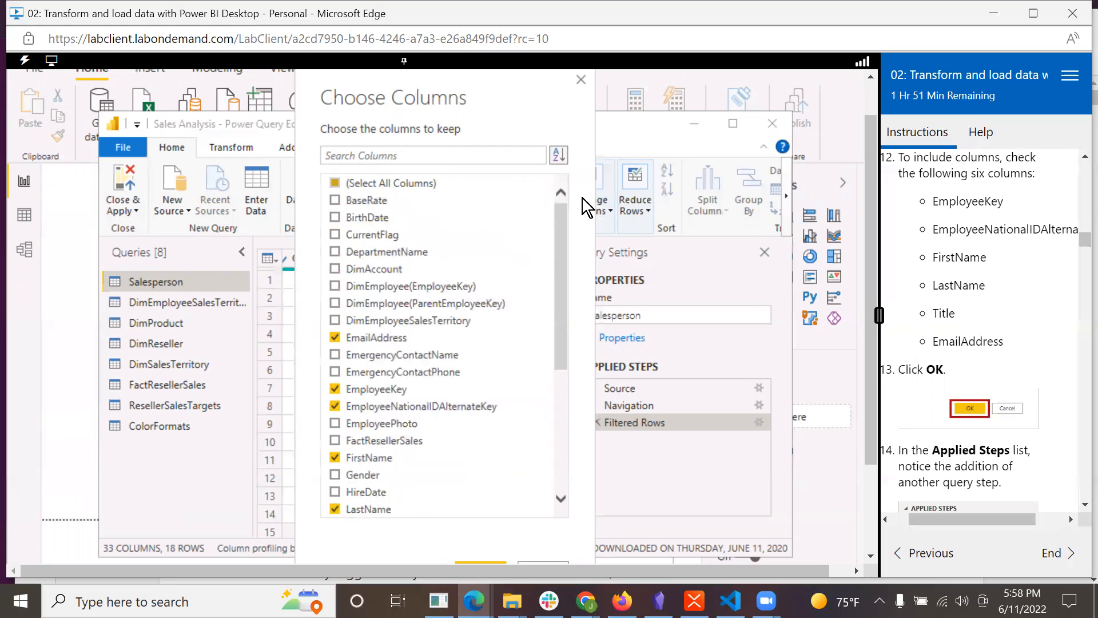
pyautogui.moveTo(565, 303); pyautogui.dragTo(573, 542)
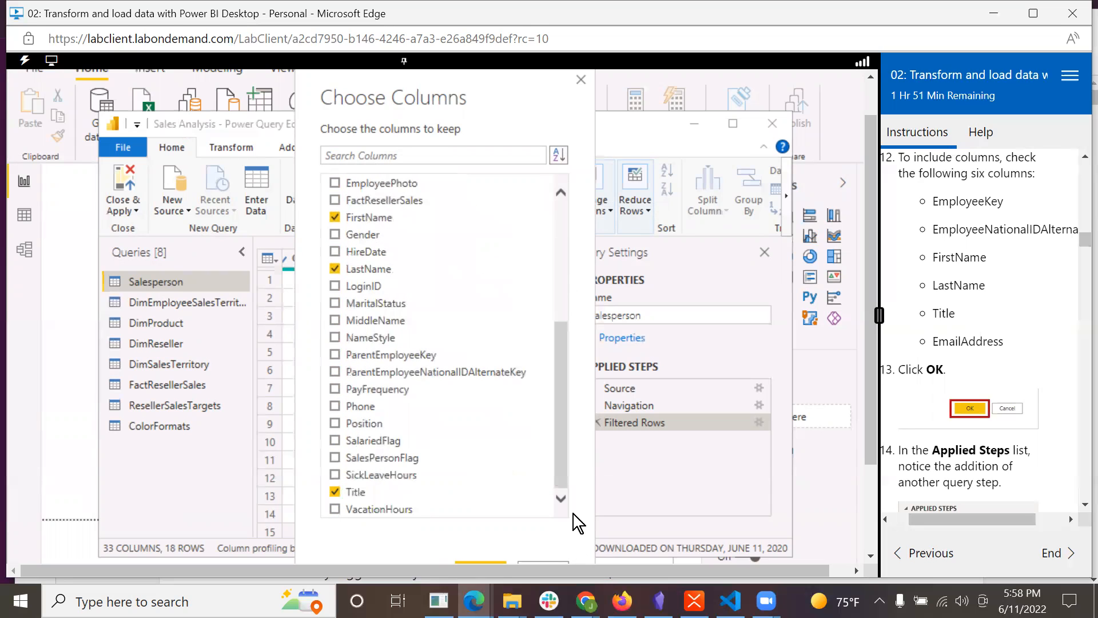
pyautogui.moveTo(870, 400); pyautogui.dragTo(869, 471)
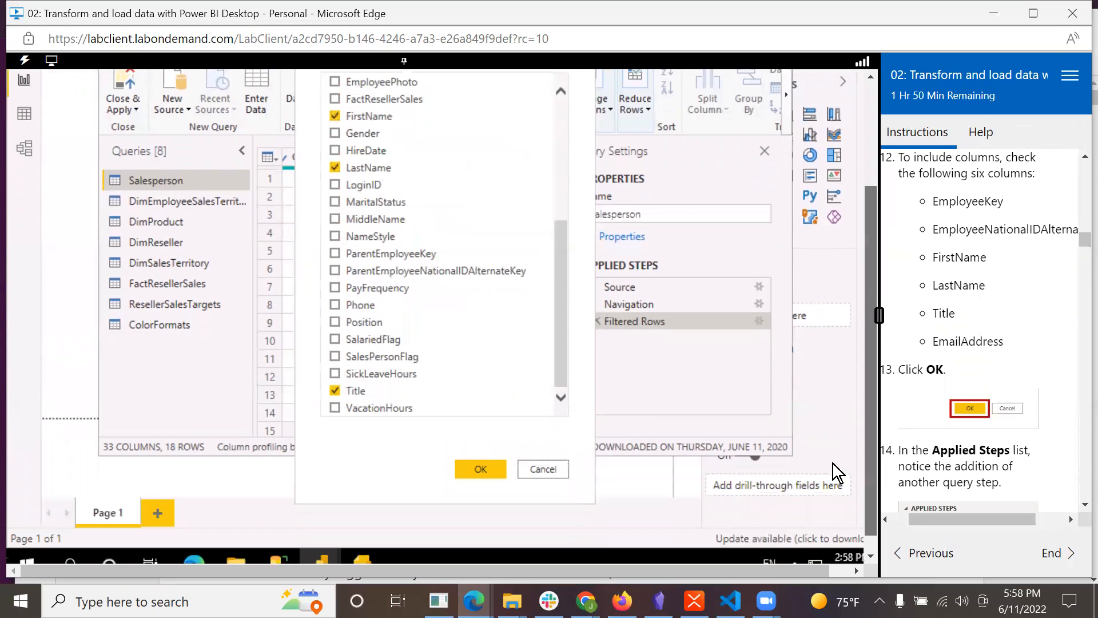
pyautogui.click(474, 469)
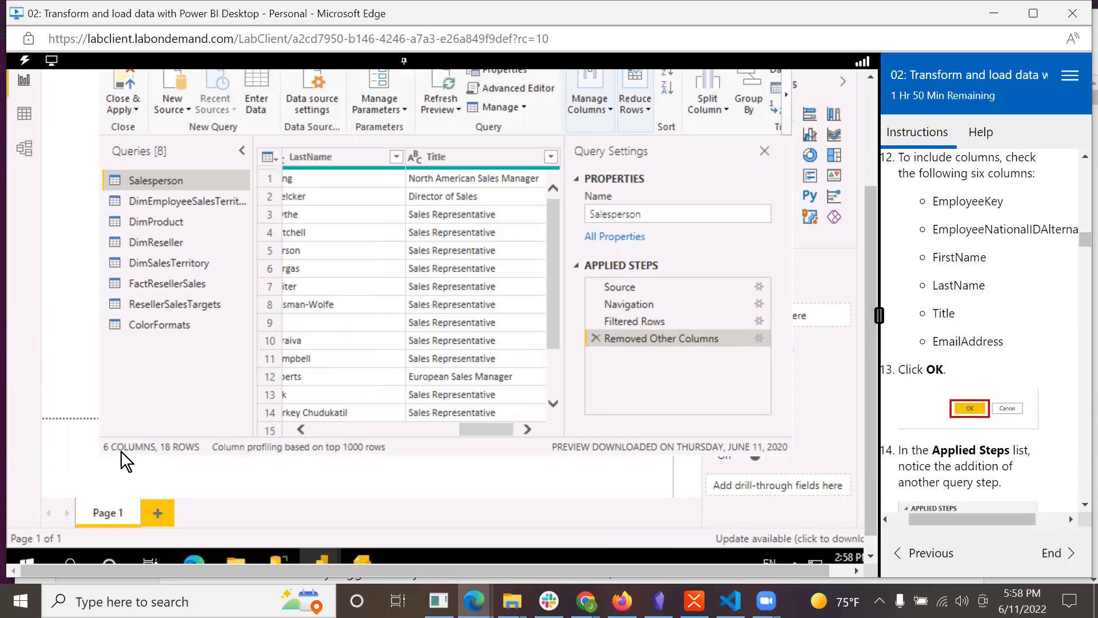
# Following instructions 14 to 17, select the FirstName and LastName columns together and open the Merge Columns window for them
pyautogui.scroll(-4, 1014, 440)
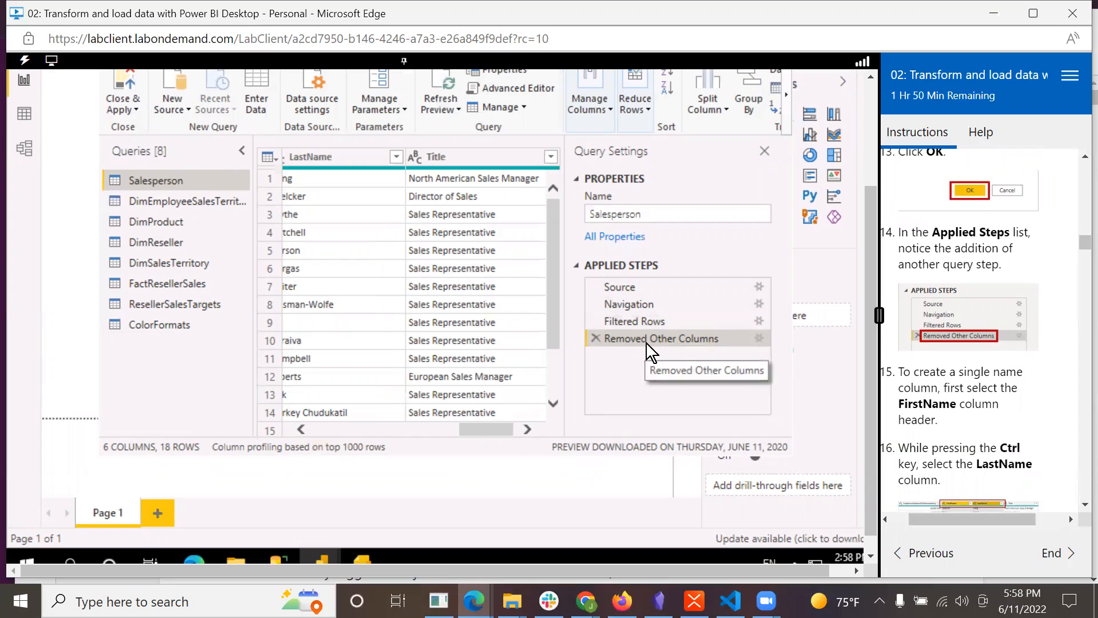
pyautogui.scroll(-2, 976, 410)
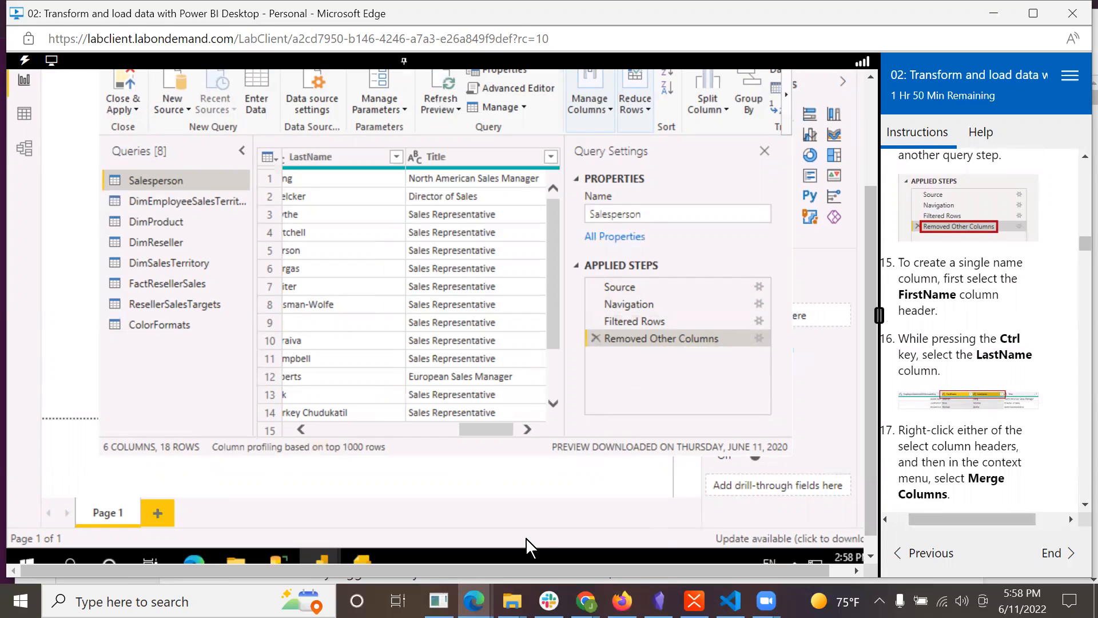
pyautogui.moveTo(475, 433); pyautogui.dragTo(427, 423)
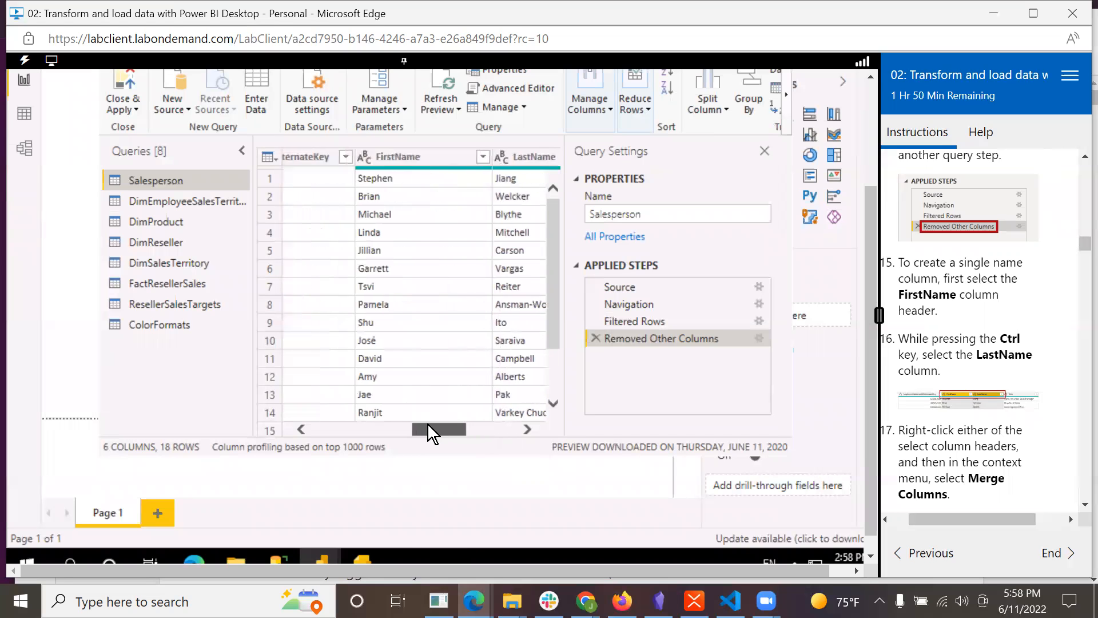
pyautogui.click(412, 157)
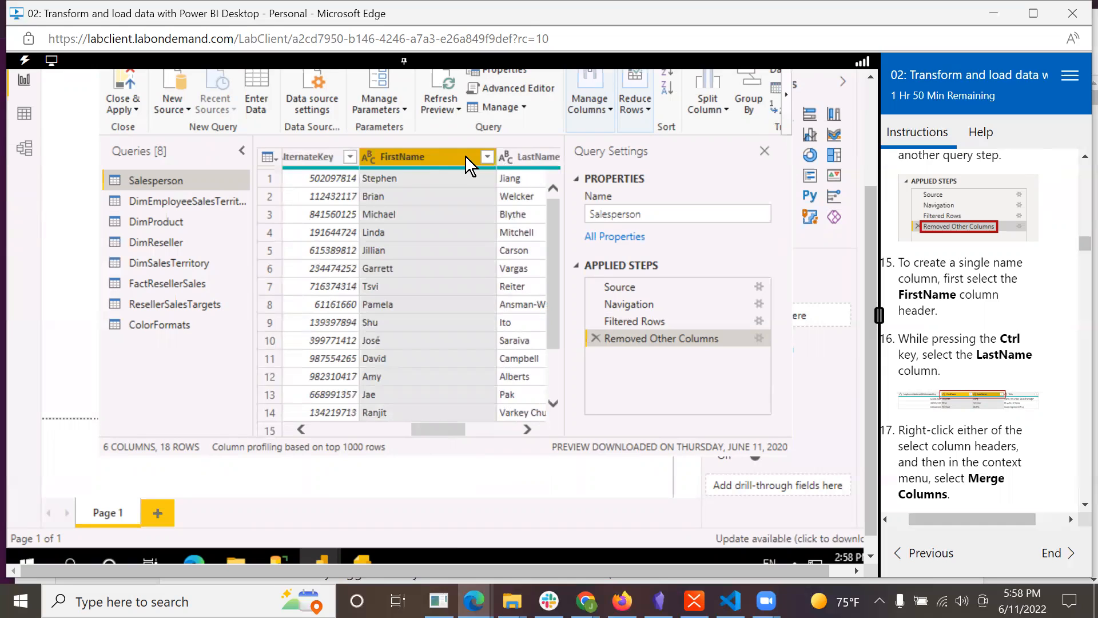
pyautogui.keyDown('ctrl'); pyautogui.click(523, 154); pyautogui.keyUp('ctrl')
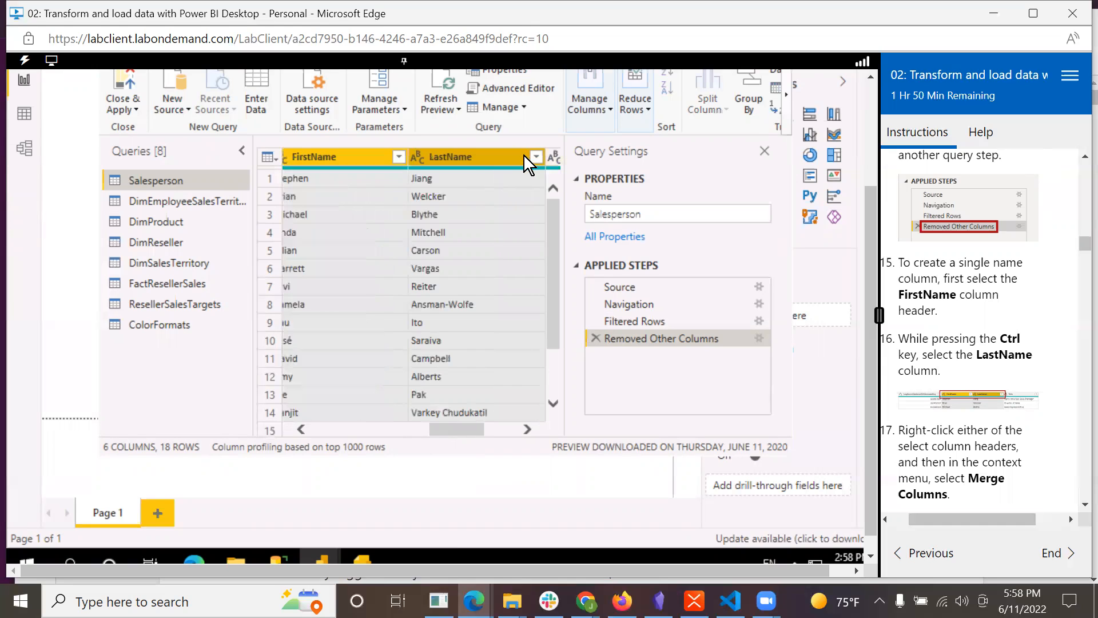
pyautogui.rightClick(464, 156)
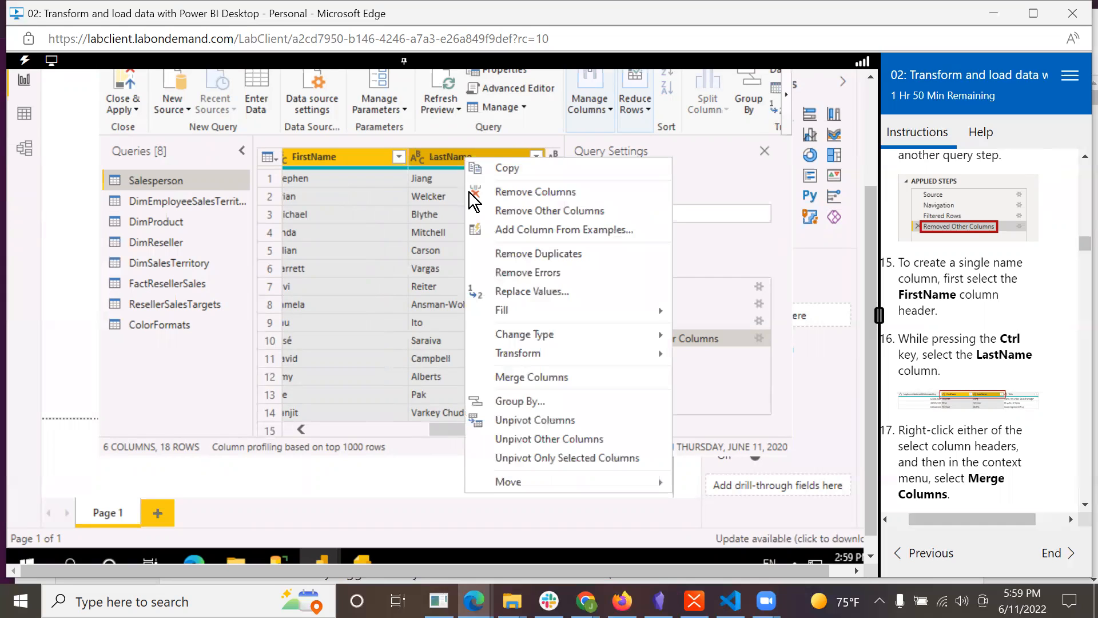
pyautogui.click(510, 376)
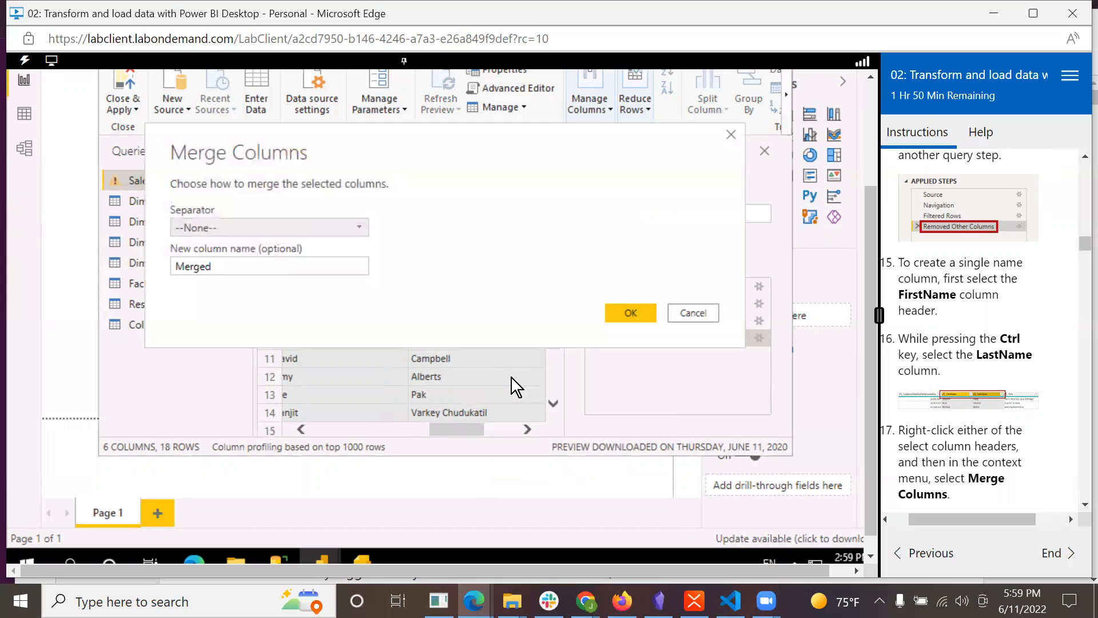
# Merge the two name columns with Space as separator and Salesperson as the new column name
pyautogui.click(356, 229)
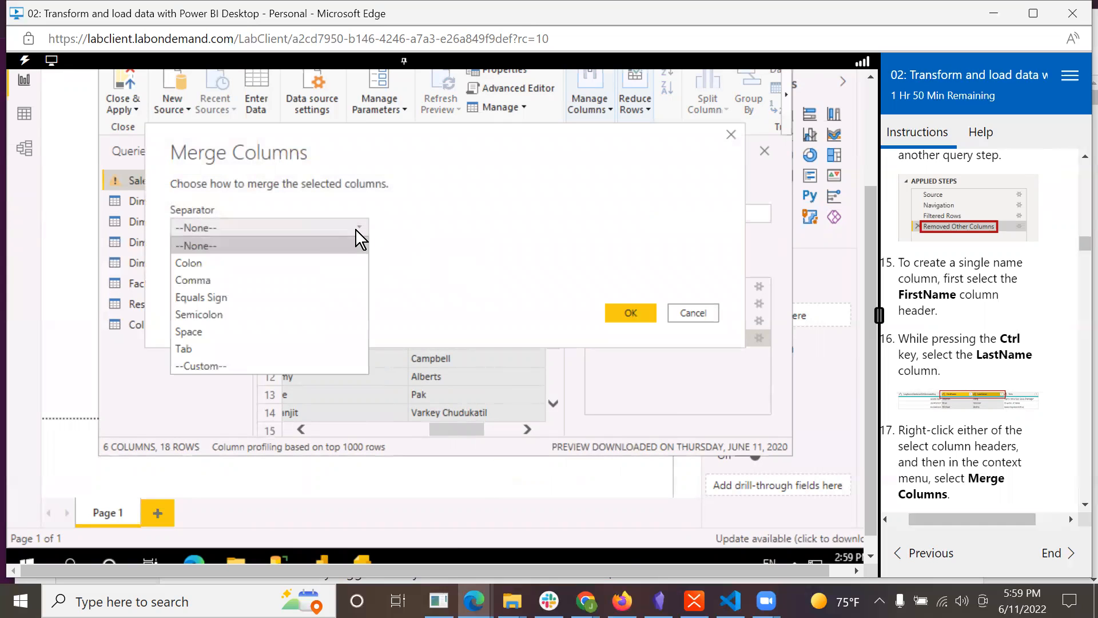
pyautogui.click(211, 331)
pyautogui.scroll(-2, 1015, 422)
pyautogui.scroll(-4, 1015, 422)
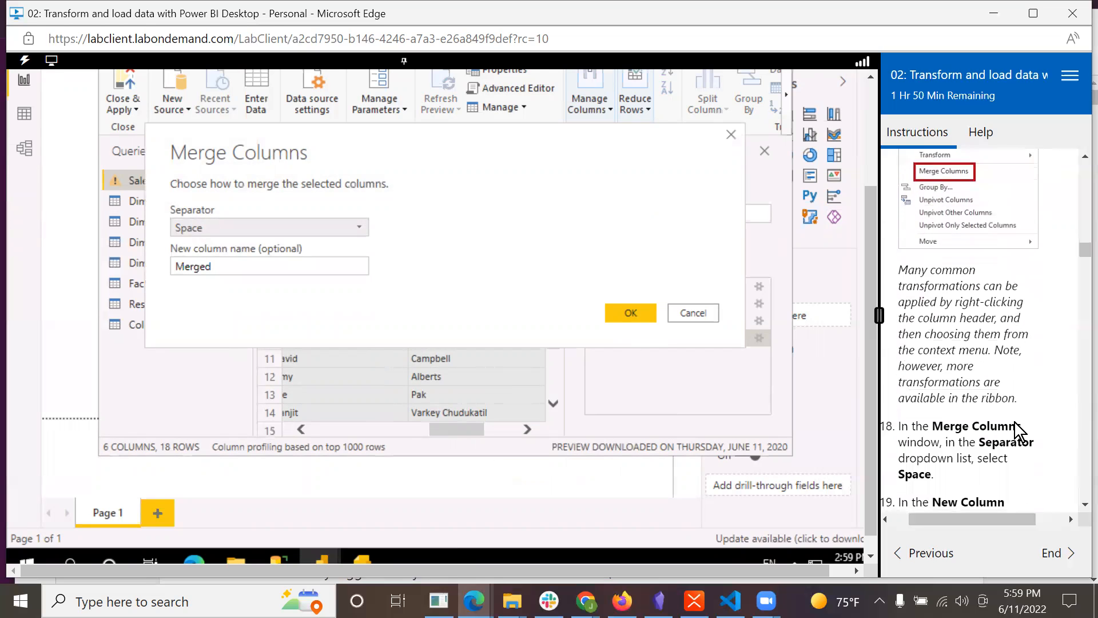
pyautogui.scroll(-1, 1015, 422)
pyautogui.scroll(-2, 1015, 422)
pyautogui.scroll(1, 1015, 422)
pyautogui.moveTo(299, 266); pyautogui.dragTo(123, 266)
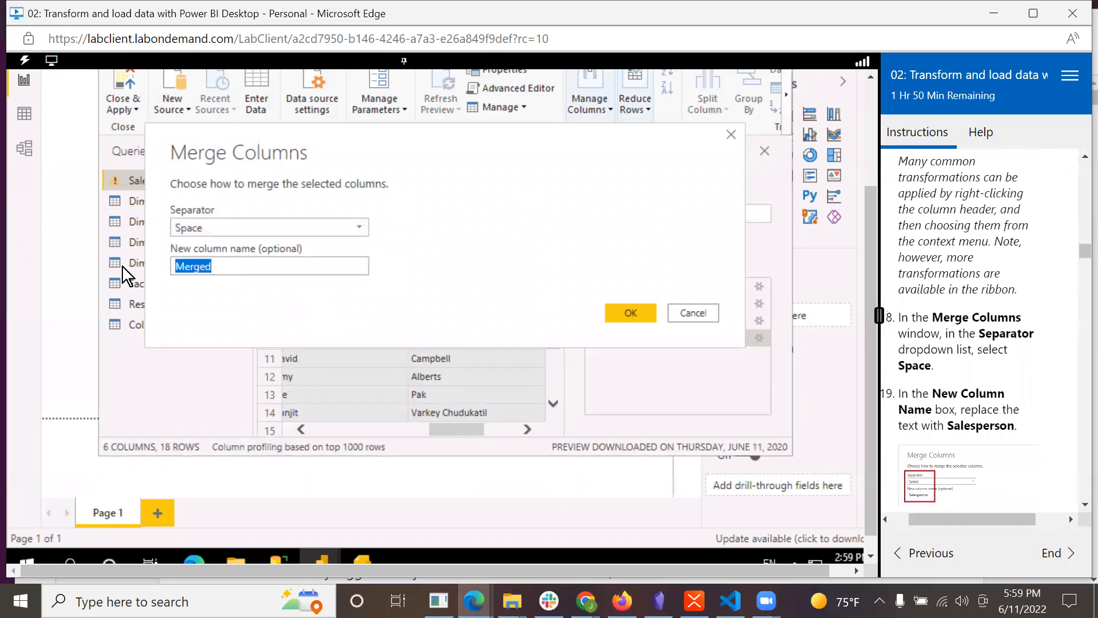
pyautogui.write('Salea')
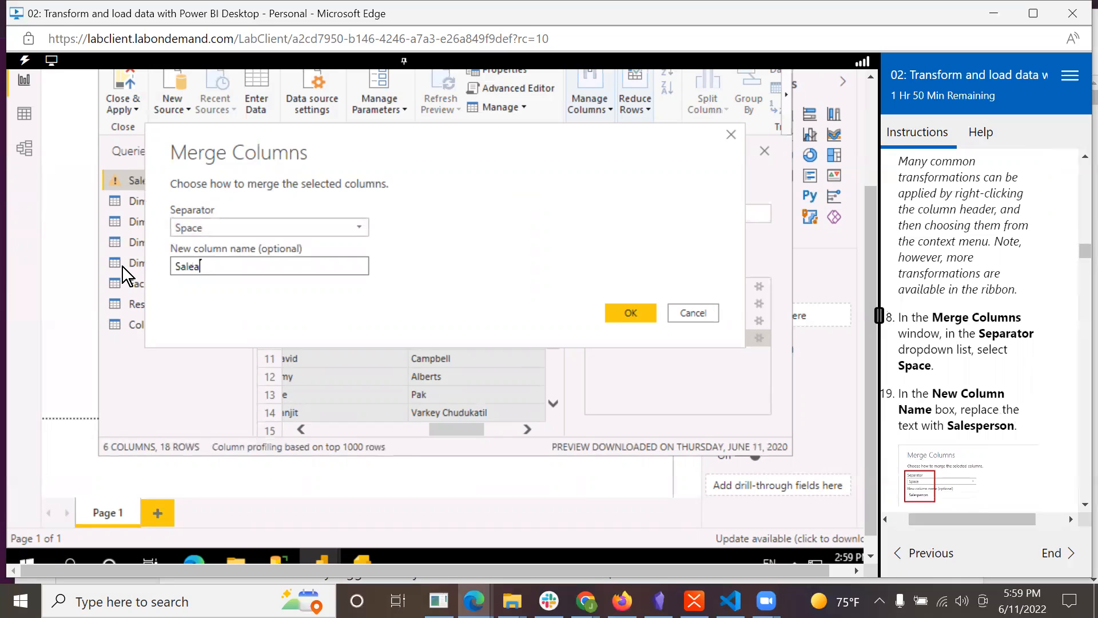
pyautogui.press('BackSpace')
pyautogui.write('sperson')
pyautogui.click(622, 308)
# Following instructions 21 and 22, rename the EmployeeNationalIDAlternateKey column of the Salesperson query to EmployeeID
pyautogui.scroll(5, 986, 278)
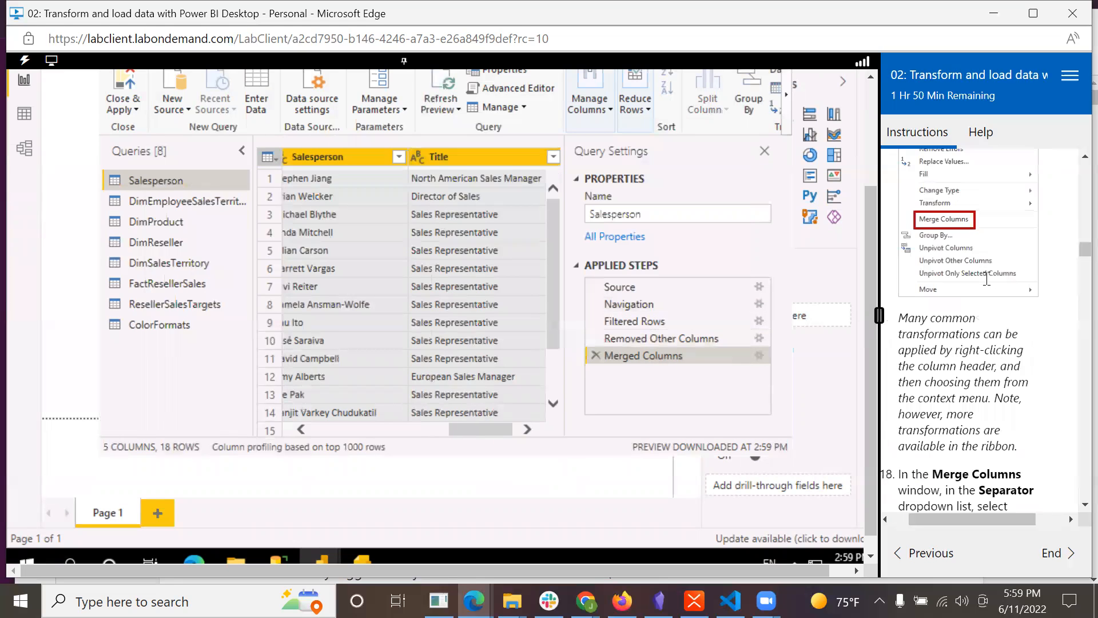
pyautogui.scroll(1, 986, 278)
pyautogui.scroll(-6, 986, 278)
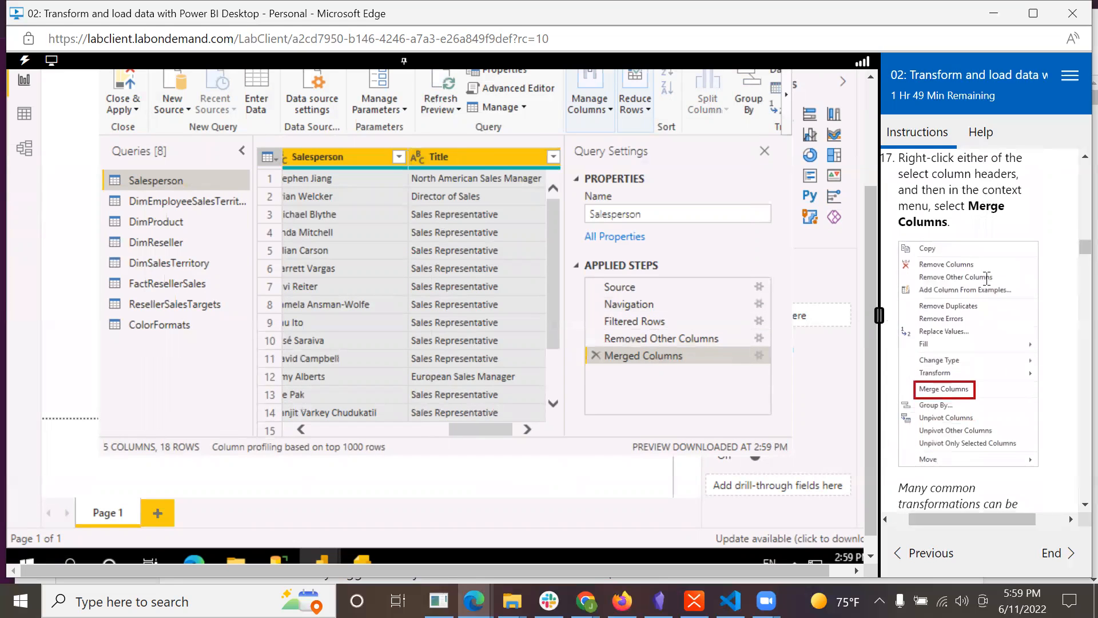
pyautogui.scroll(-1, 985, 280)
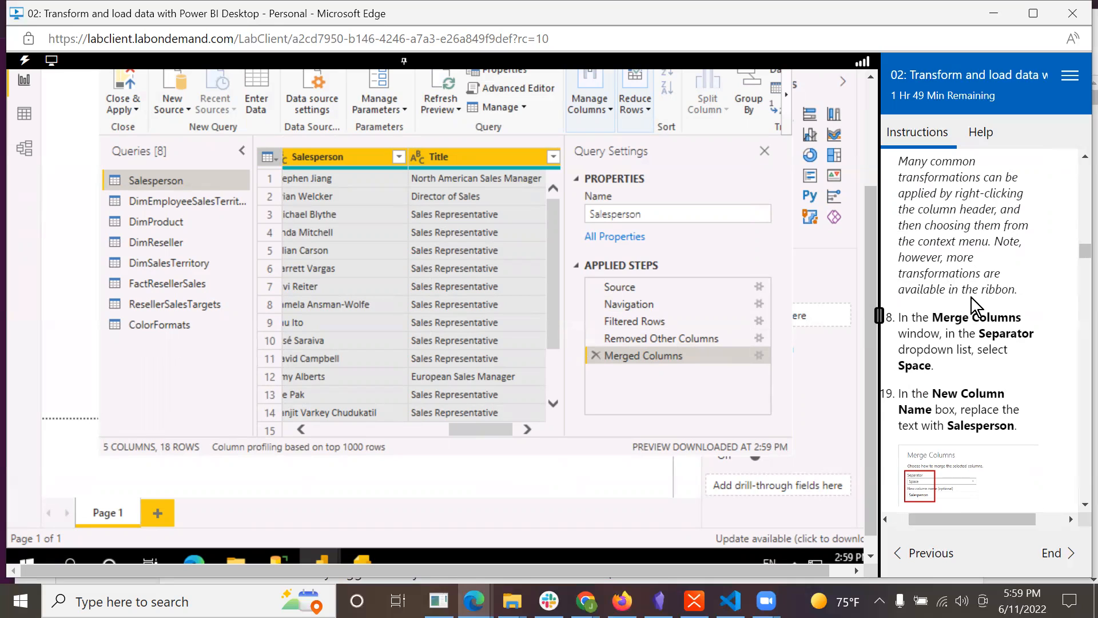
pyautogui.scroll(-2, 1026, 394)
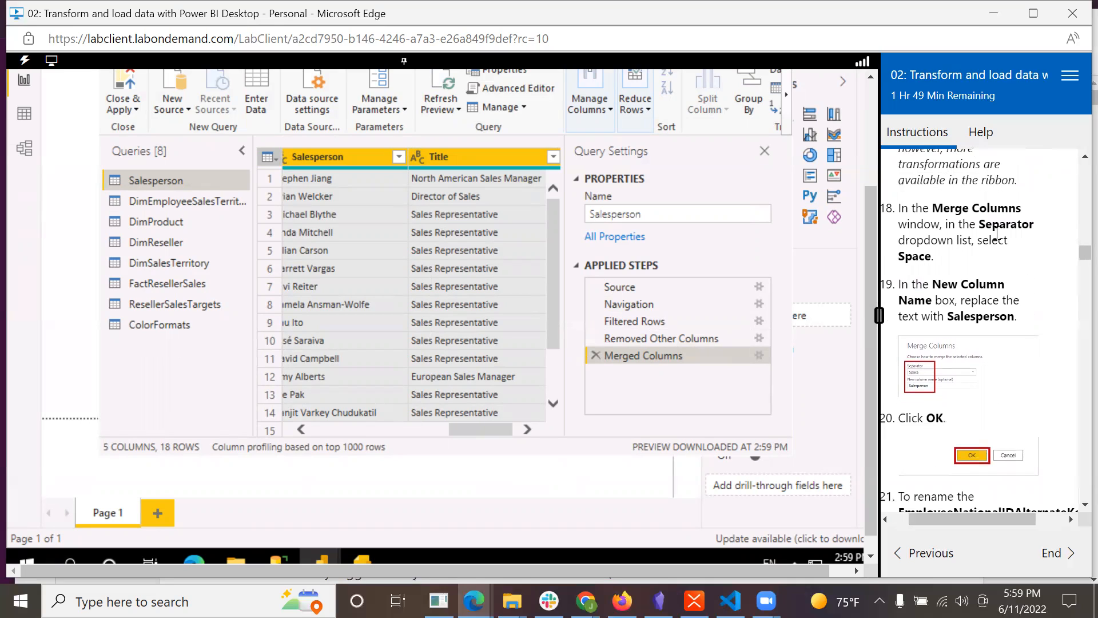
pyautogui.scroll(-2, 934, 276)
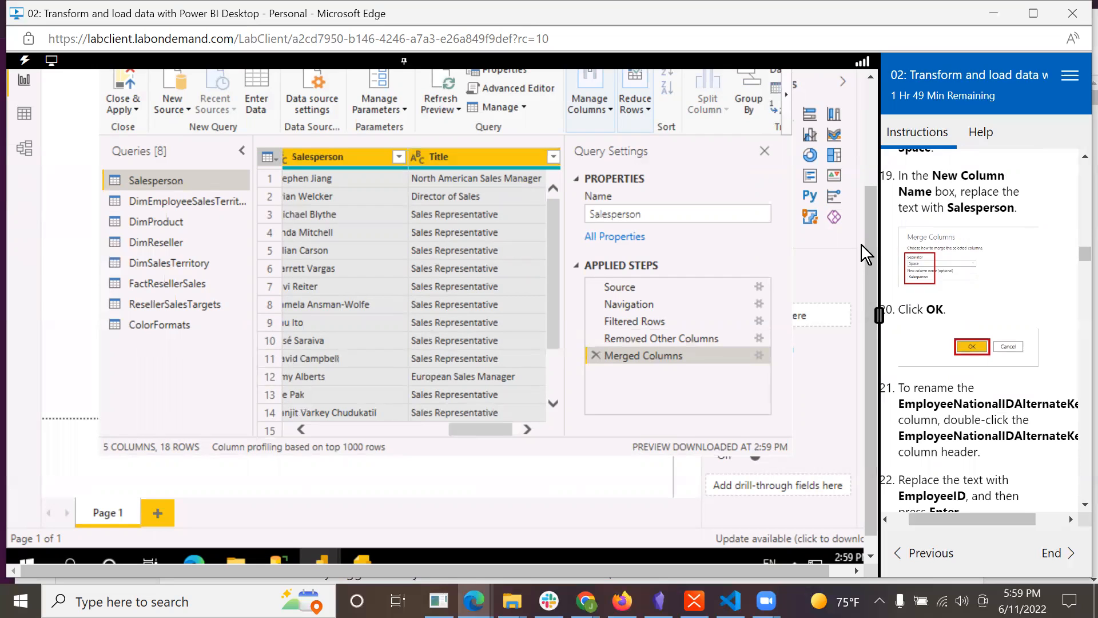
pyautogui.scroll(-4, 991, 286)
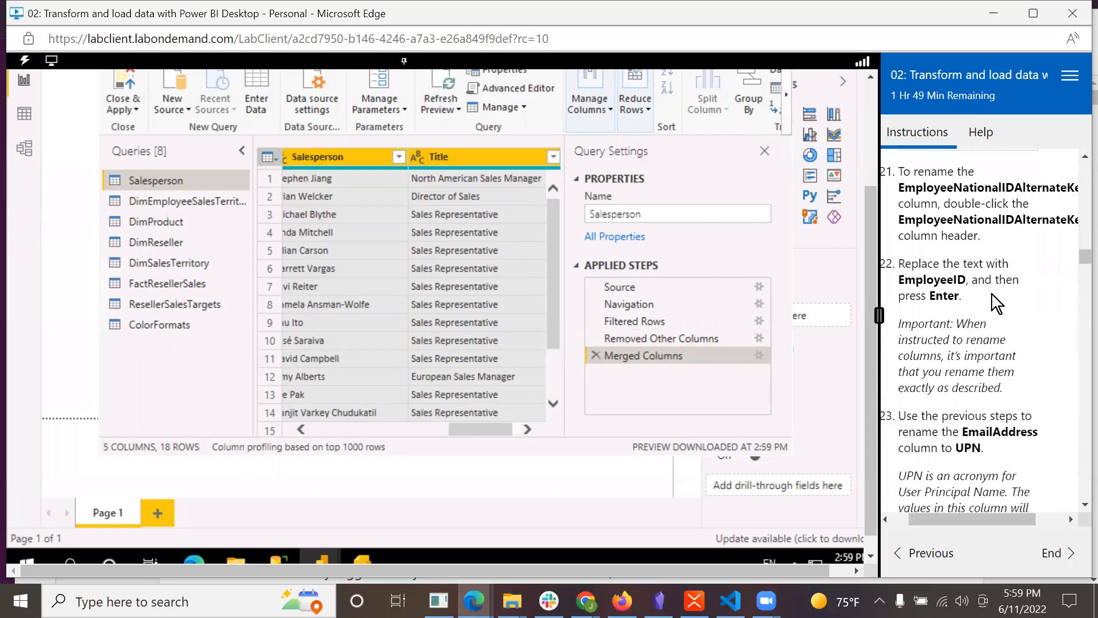
pyautogui.moveTo(479, 428); pyautogui.dragTo(421, 428)
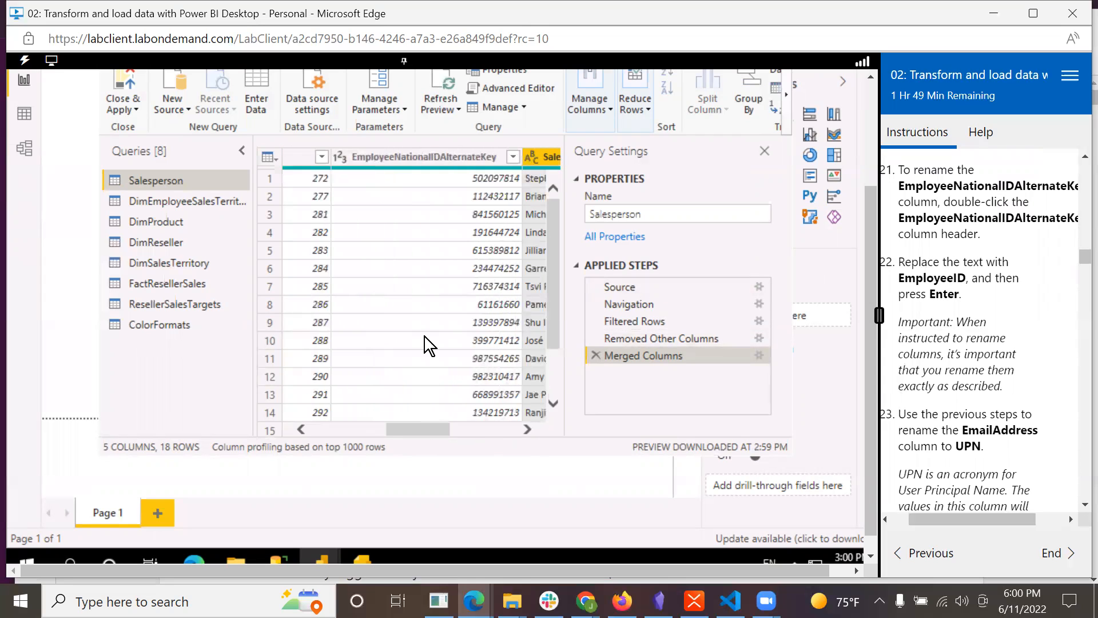
pyautogui.doubleClick(420, 156)
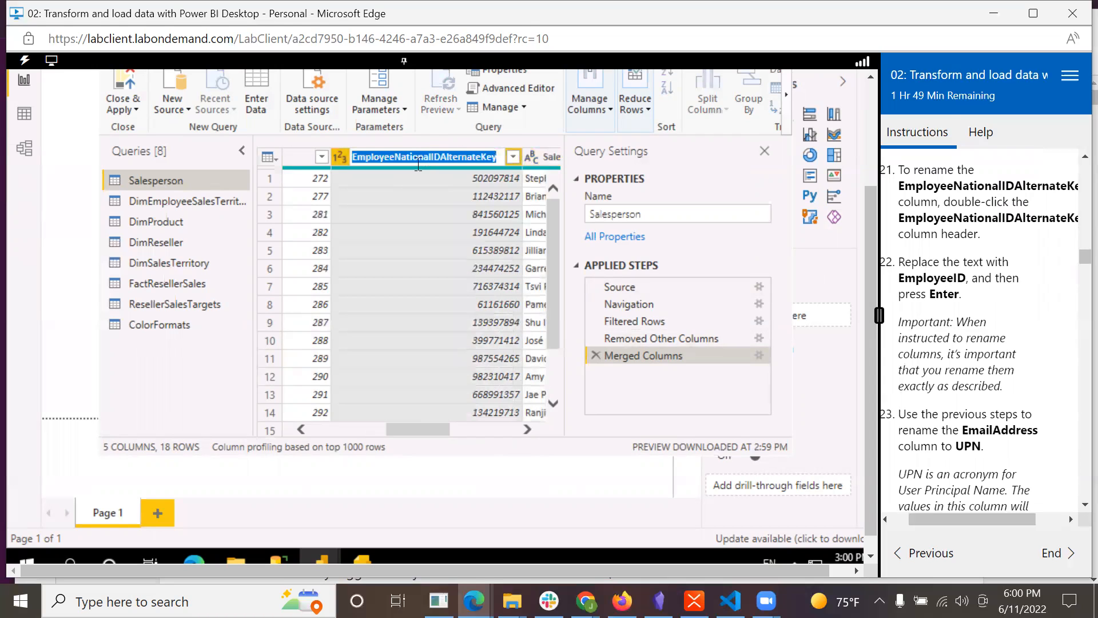
pyautogui.write('Em')
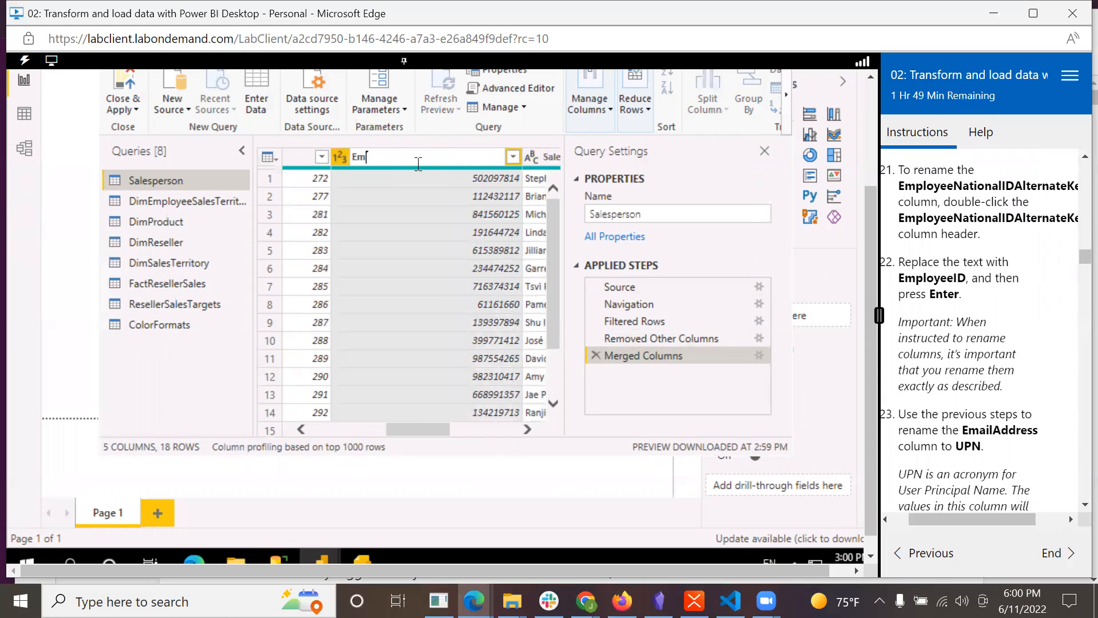
pyautogui.write('ployeeID')
pyautogui.press('Return')
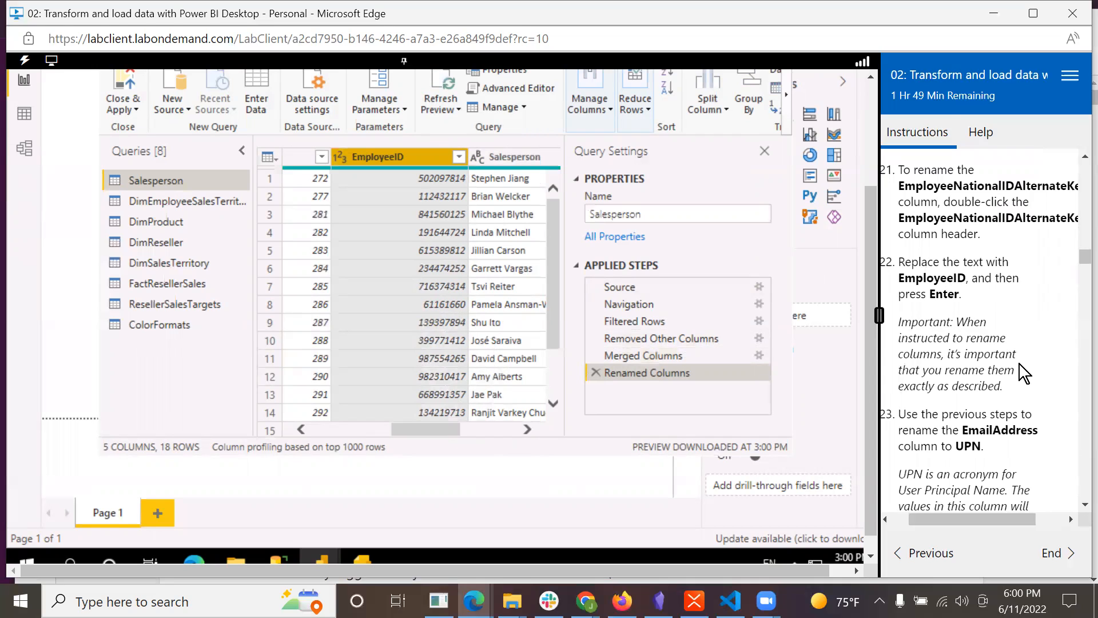
# As instruction 23 asks, rename the EmailAddress column of the Salesperson query to UPN
pyautogui.scroll(-1, 1015, 376)
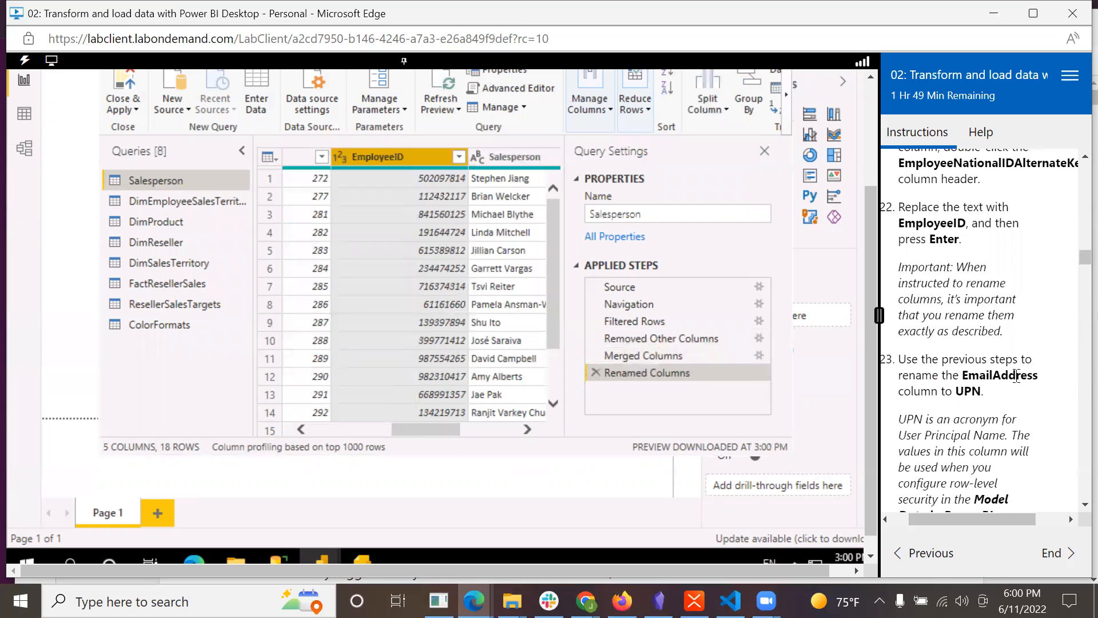
pyautogui.scroll(-3, 1016, 377)
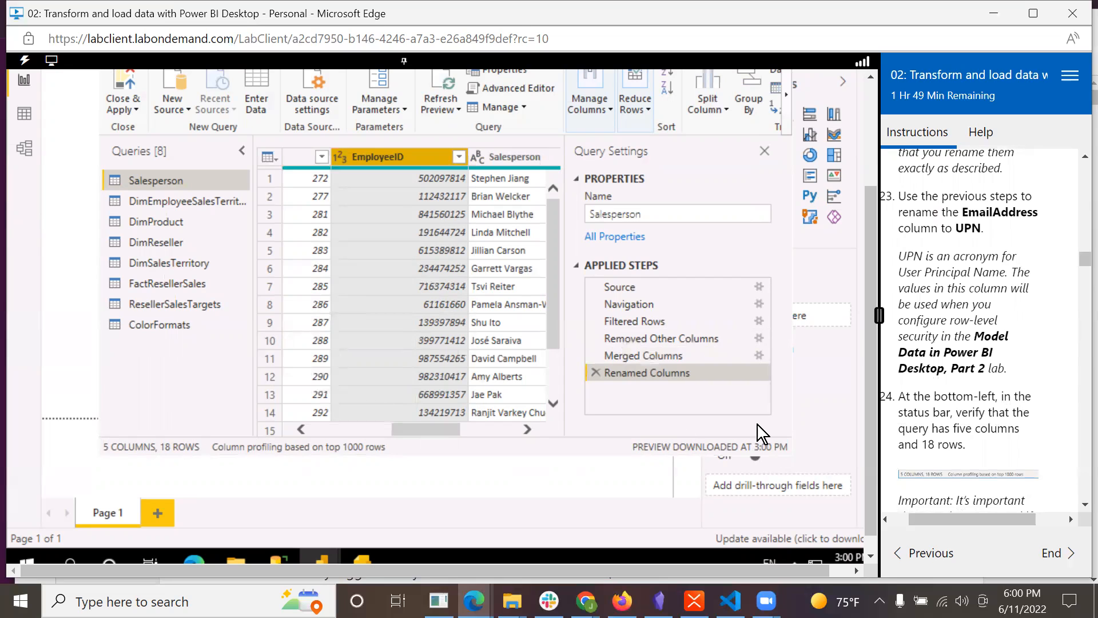
pyautogui.moveTo(410, 430); pyautogui.dragTo(314, 386)
pyautogui.click(331, 149)
pyautogui.doubleClick(332, 149)
pyautogui.write('UPN')
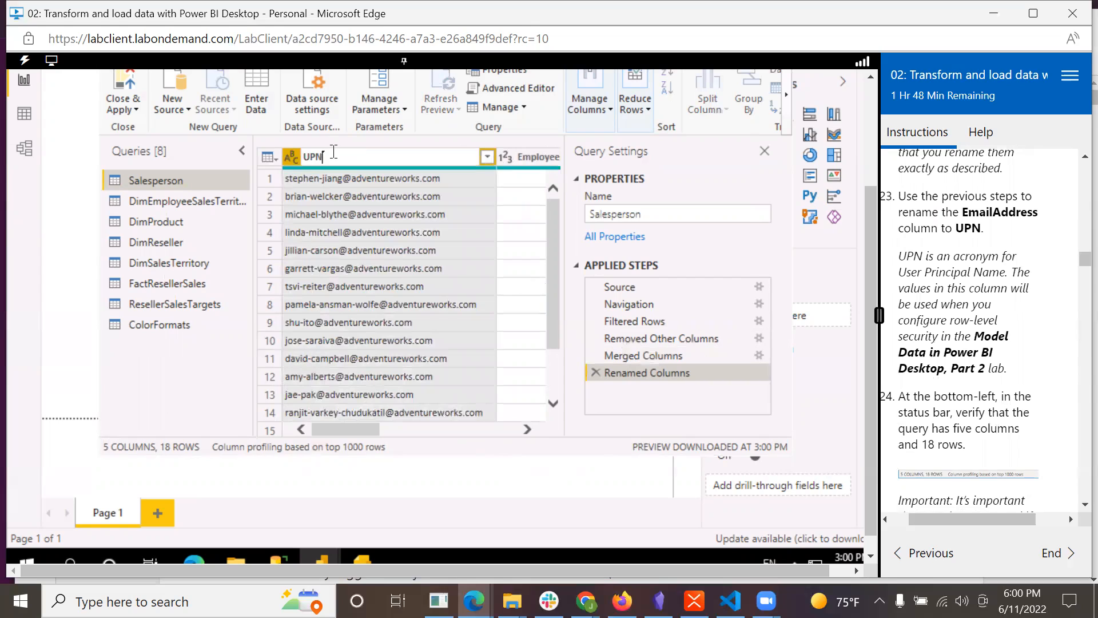
pyautogui.press('Return')
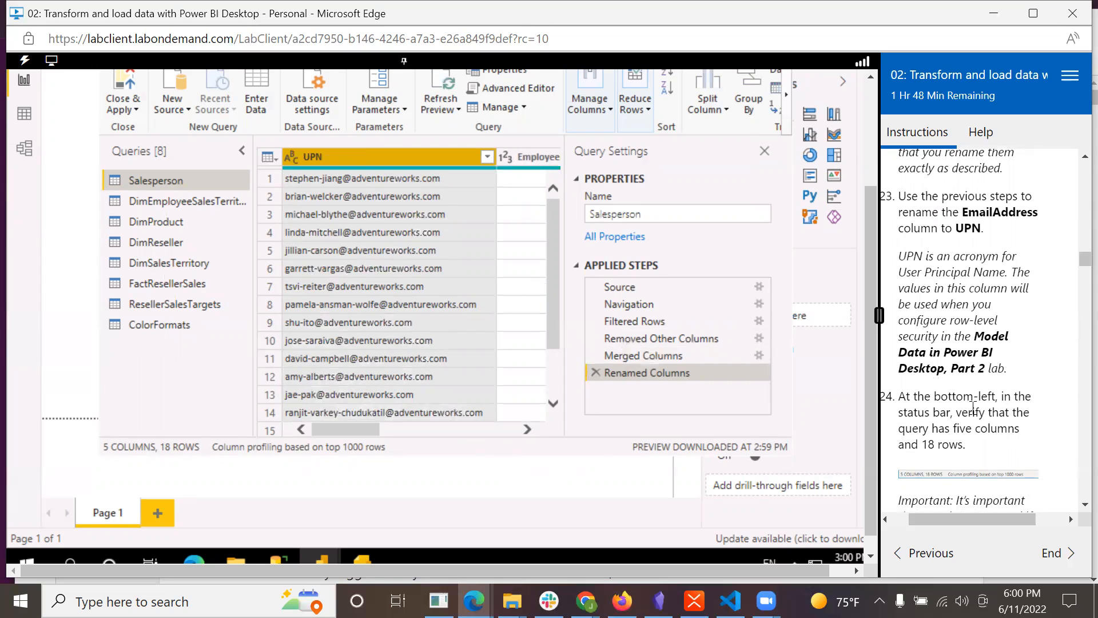
# Read on through instruction 24 to Task 3 and select the DimEmployeeSalesTerritory query
pyautogui.scroll(-4, 1031, 373)
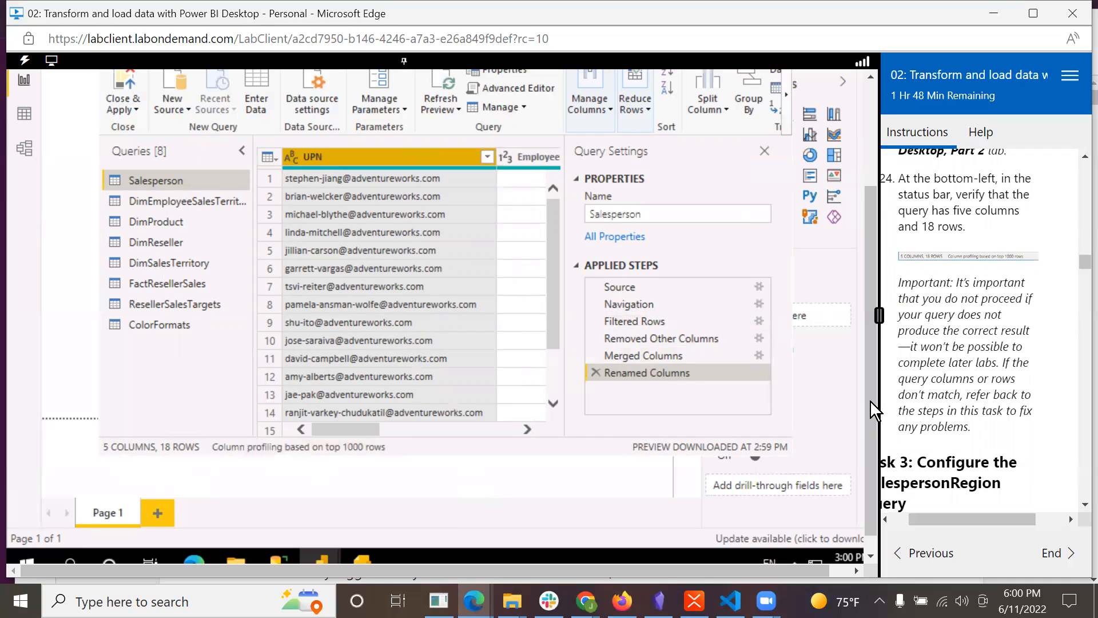
pyautogui.scroll(-1, 1011, 348)
pyautogui.scroll(-1, 1011, 347)
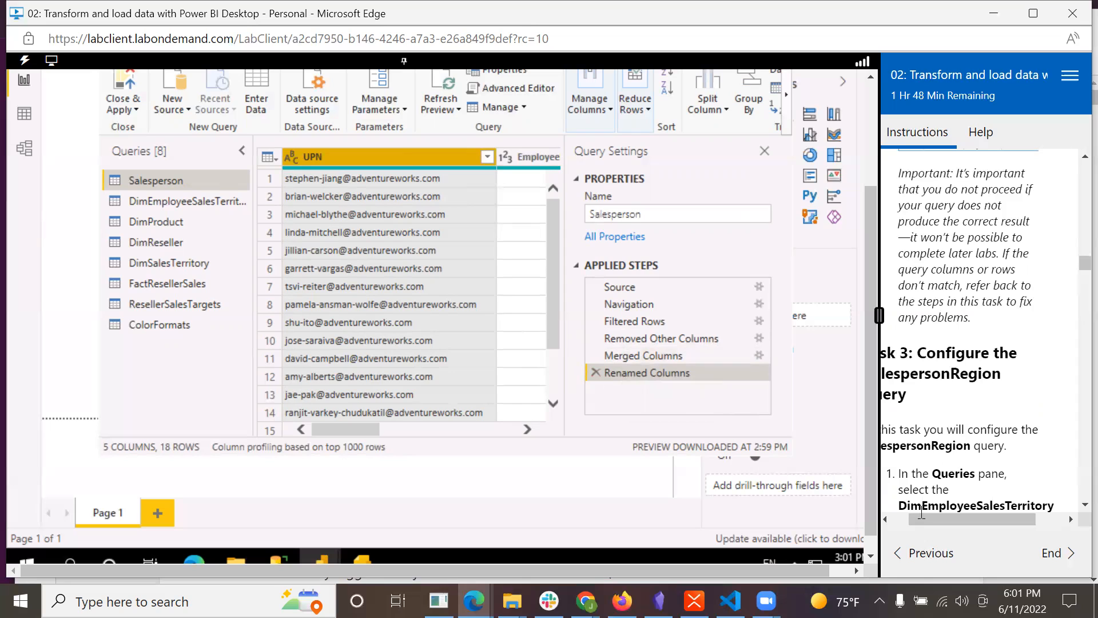
pyautogui.moveTo(928, 519); pyautogui.dragTo(897, 516)
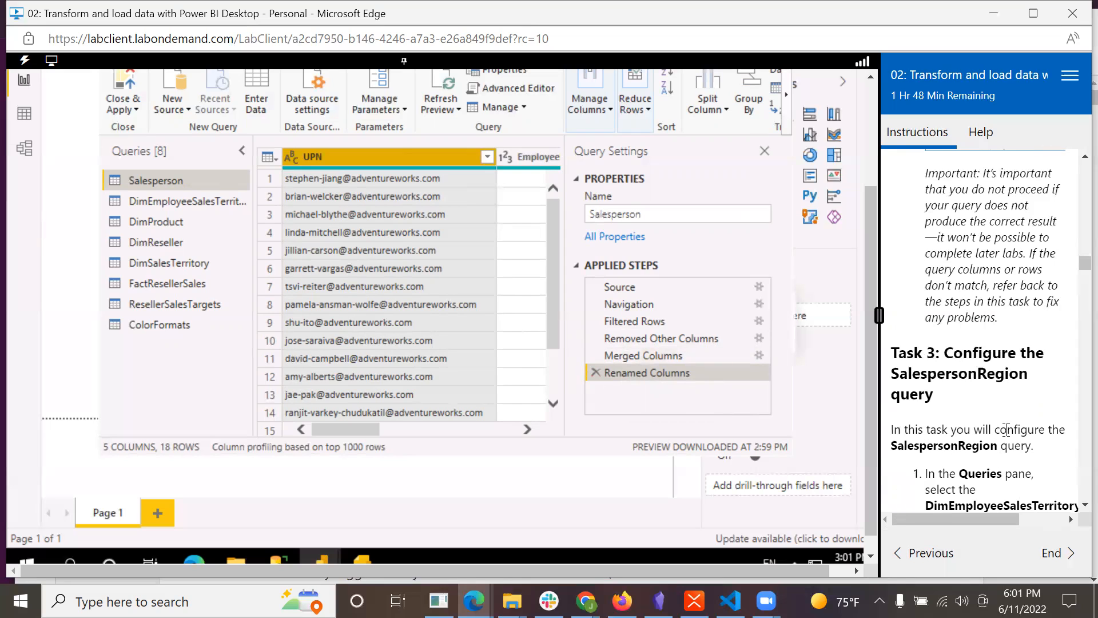
pyautogui.scroll(-3, 1007, 429)
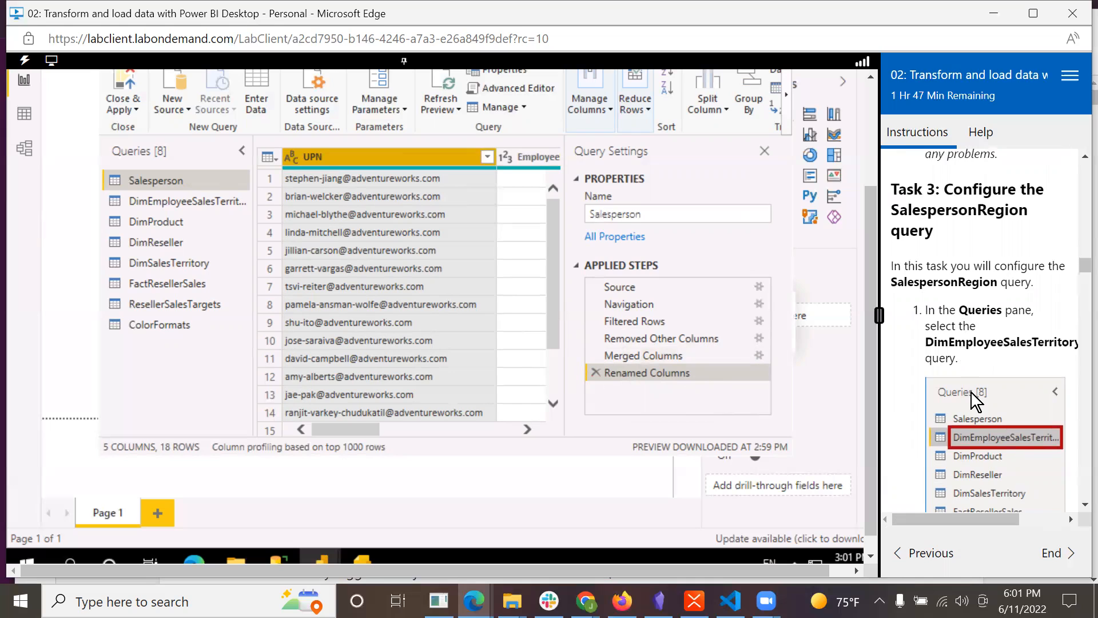
pyautogui.scroll(-1, 970, 390)
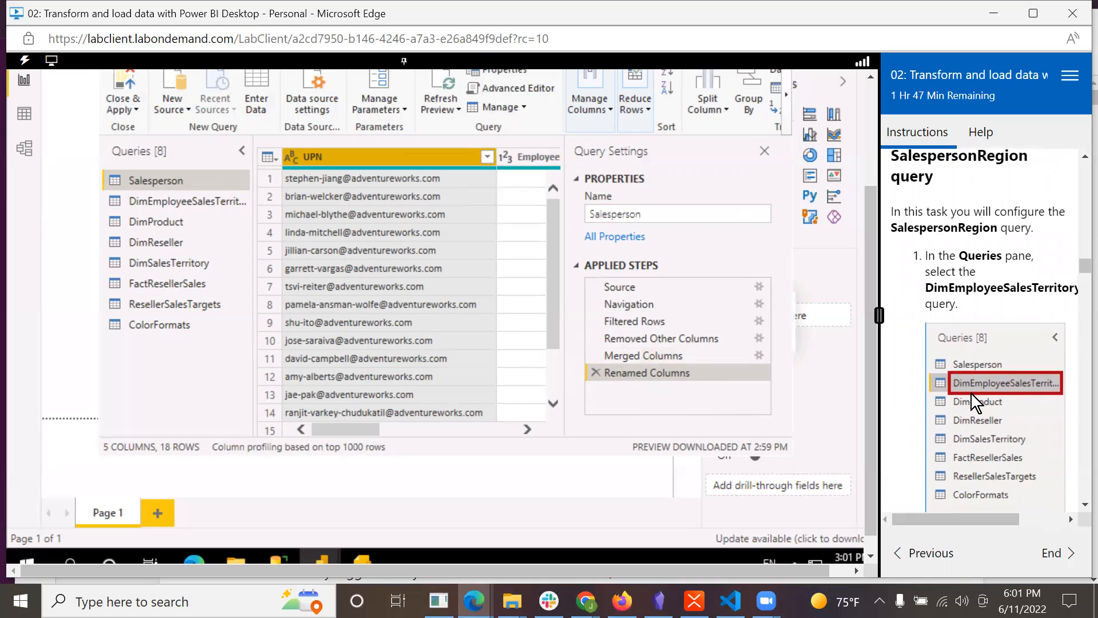
pyautogui.scroll(-1, 970, 392)
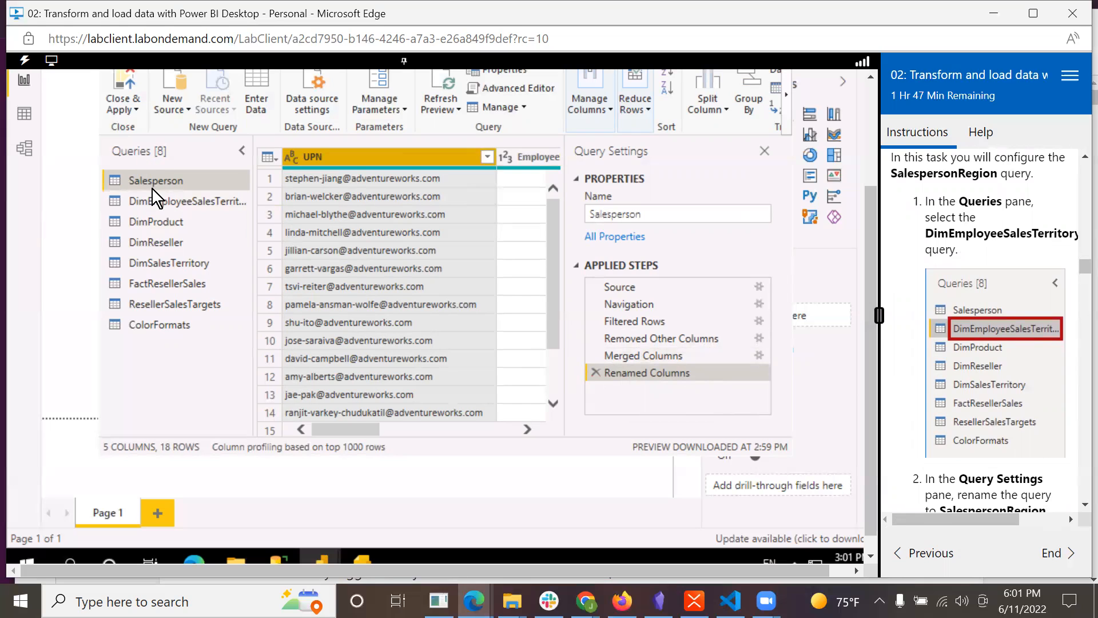
pyautogui.click(156, 208)
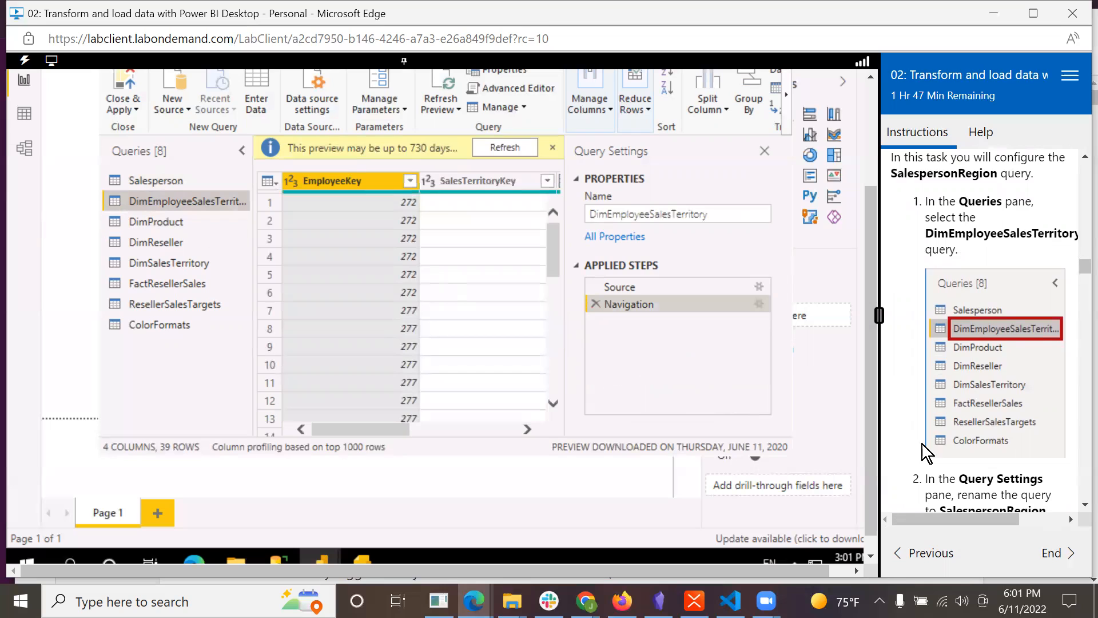
# Rename the DimEmployeeSalesTerritory query to SalespersonRegion
pyautogui.scroll(-2, 1005, 428)
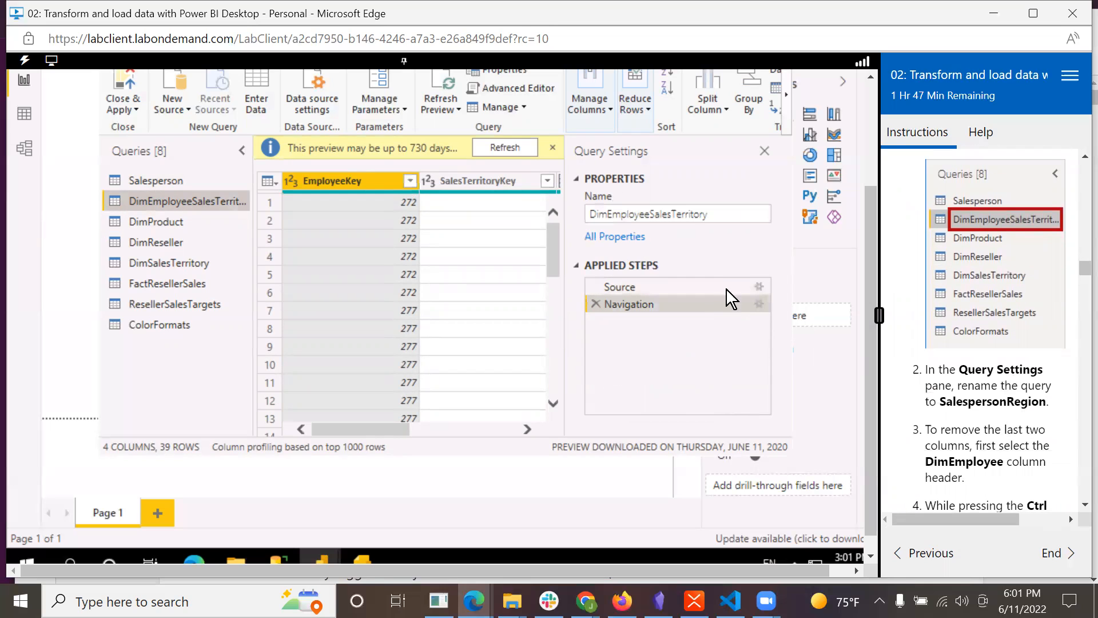
pyautogui.doubleClick(719, 218)
pyautogui.write('Sa')
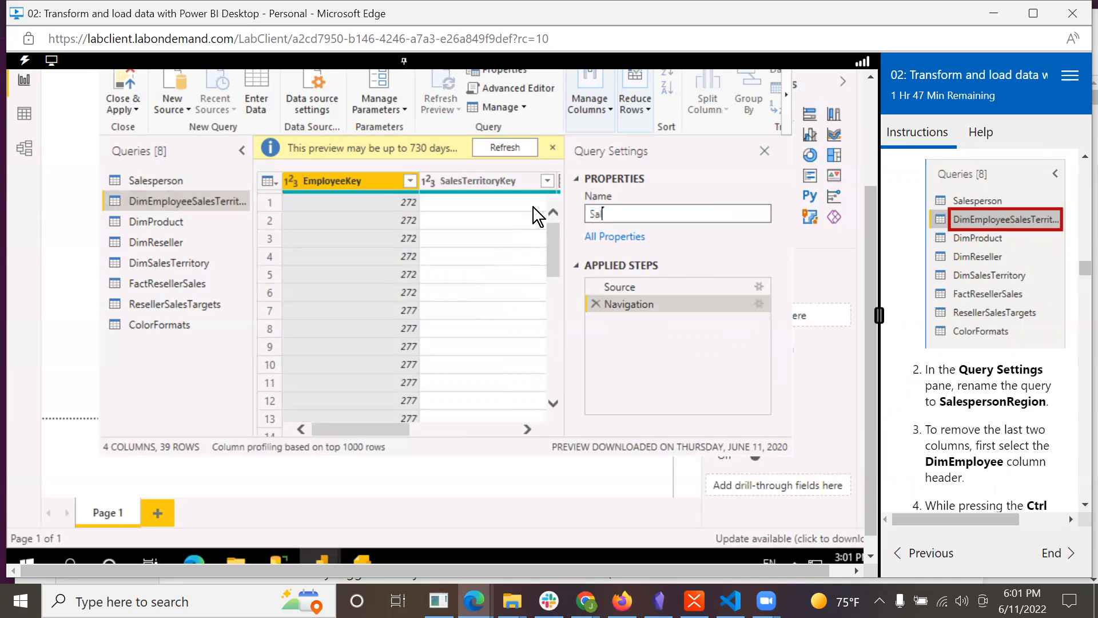
pyautogui.write('lespersonRegion')
pyautogui.press('Return')
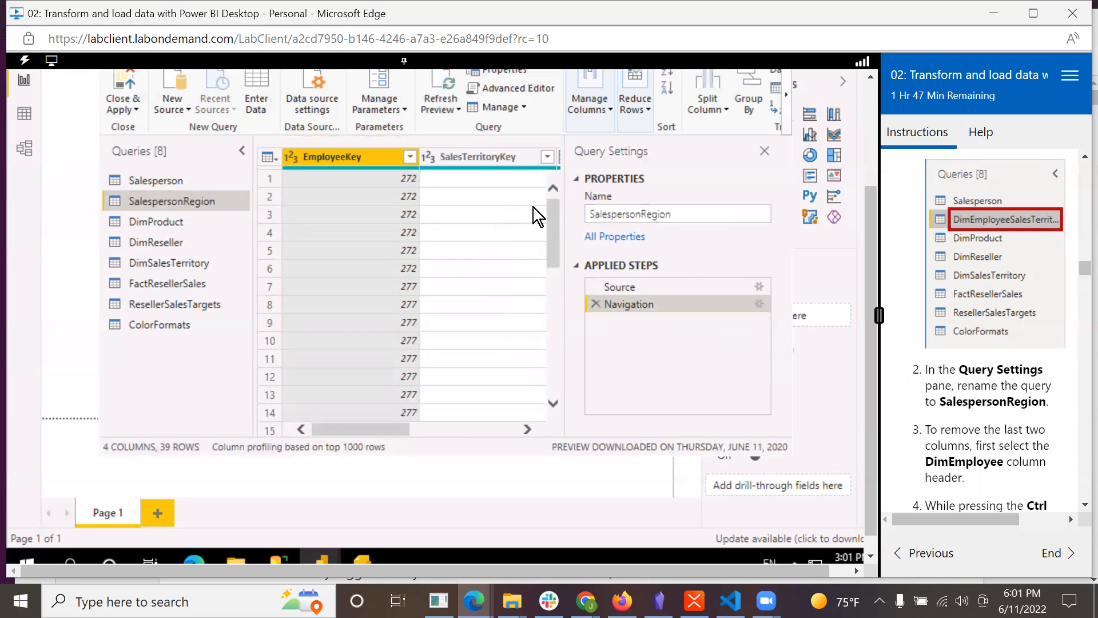
# Following instructions 3 to 5, remove the DimEmployee and DimSalesTerritory columns from the SalespersonRegion query
pyautogui.scroll(-1, 1002, 354)
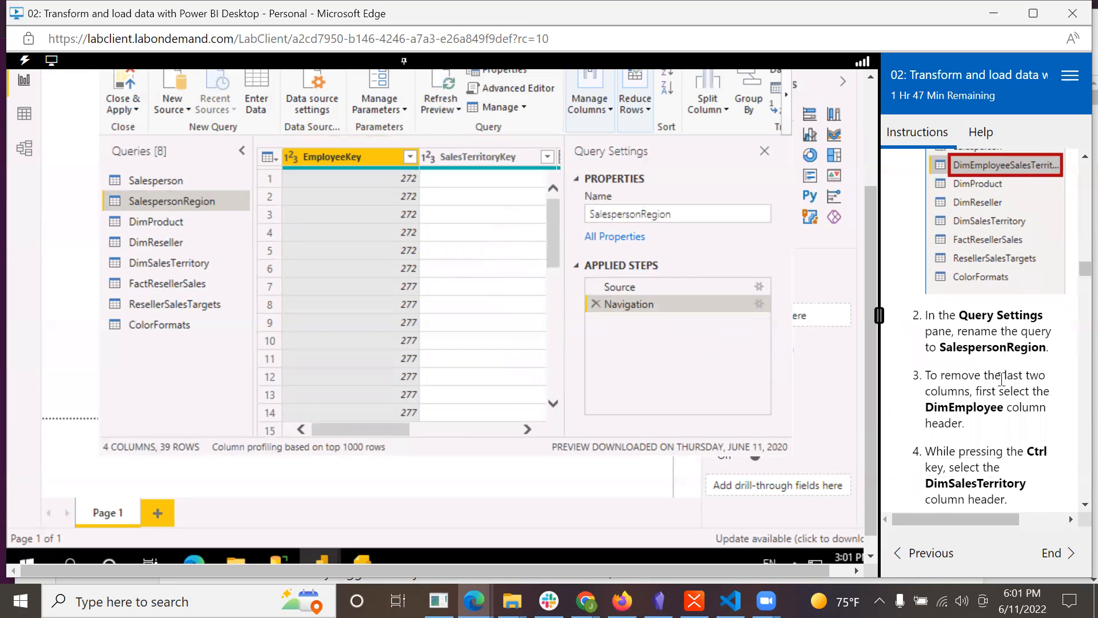
pyautogui.scroll(-1, 983, 366)
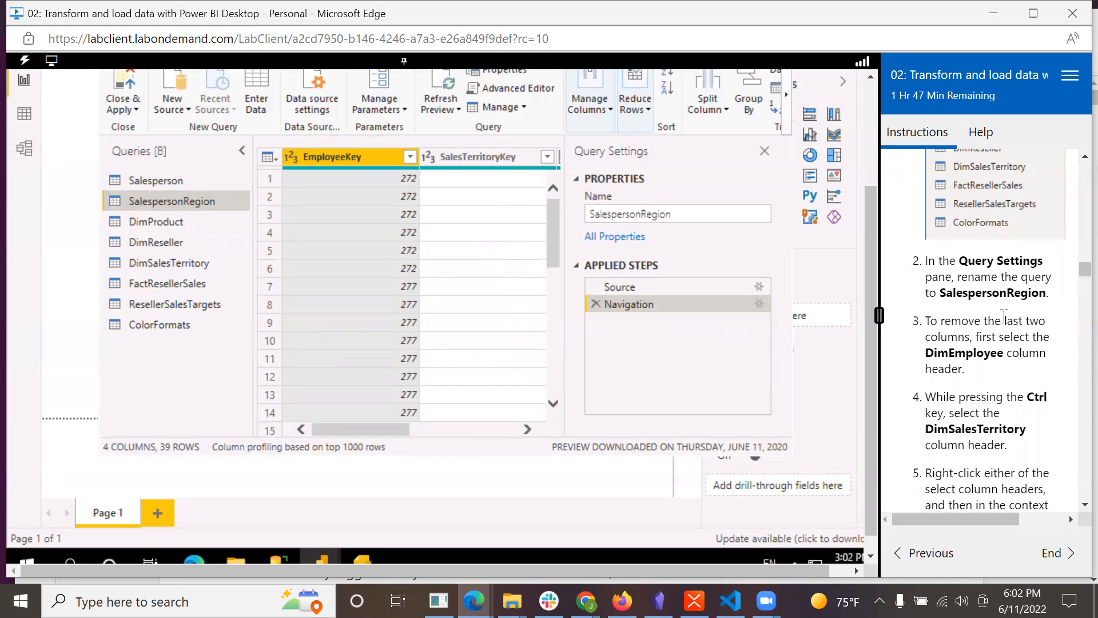
pyautogui.scroll(-1, 1027, 320)
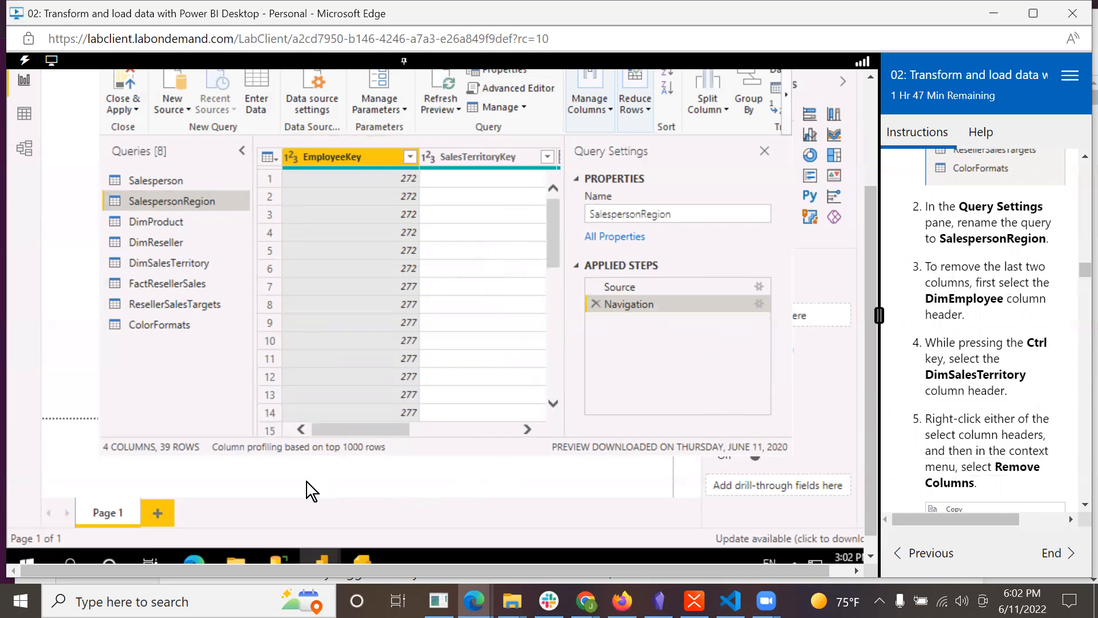
pyautogui.moveTo(365, 427); pyautogui.dragTo(552, 422)
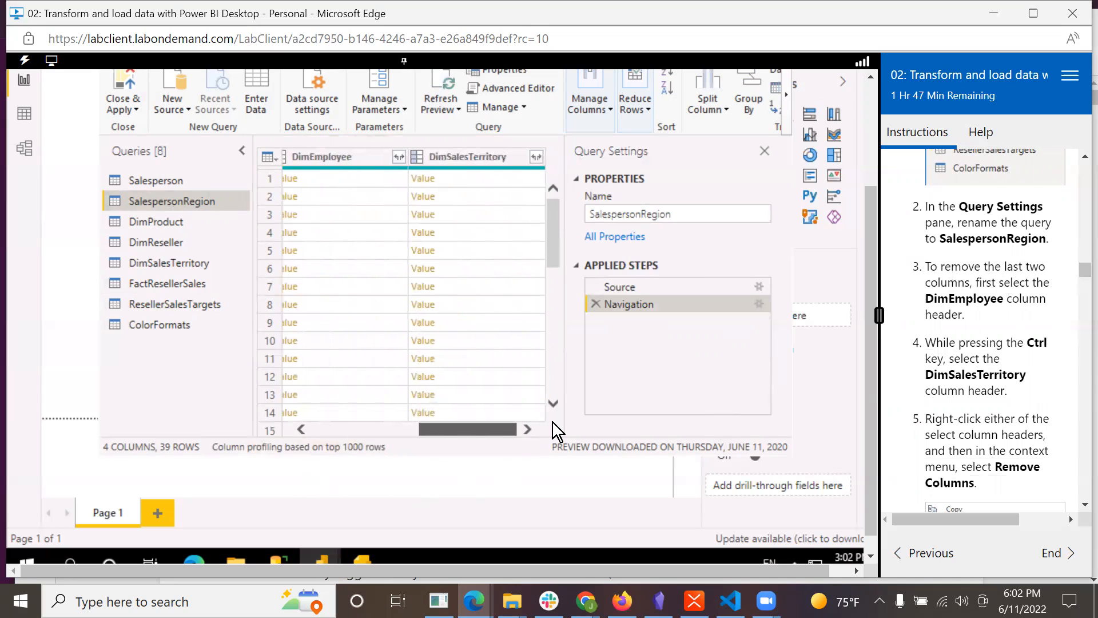
pyautogui.click(355, 156)
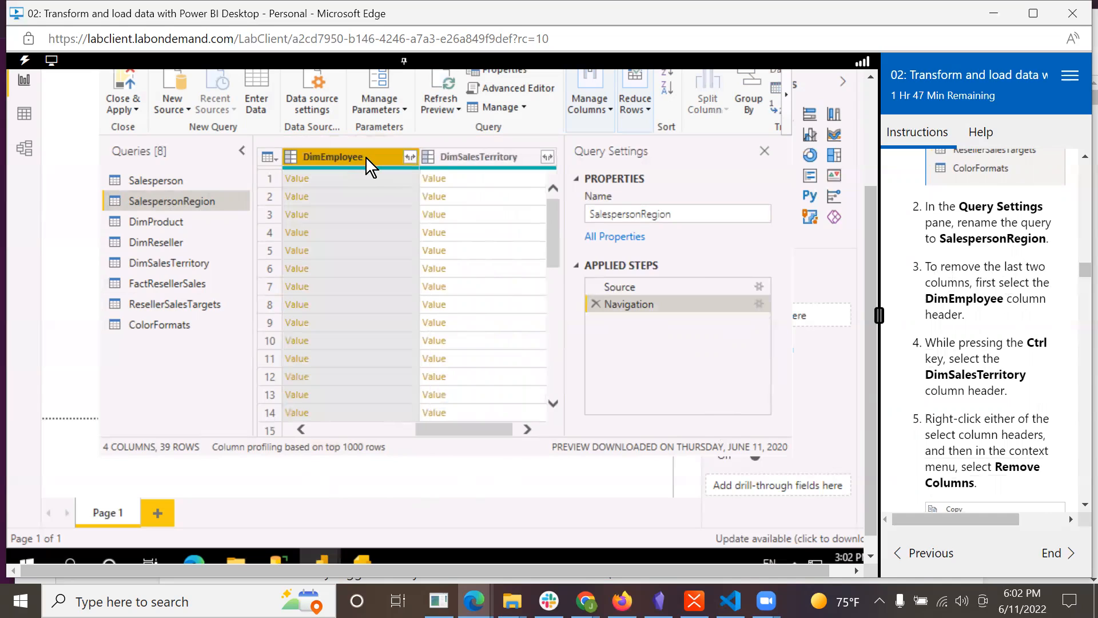
pyautogui.keyDown('ctrl'); pyautogui.click(478, 160); pyautogui.keyUp('ctrl')
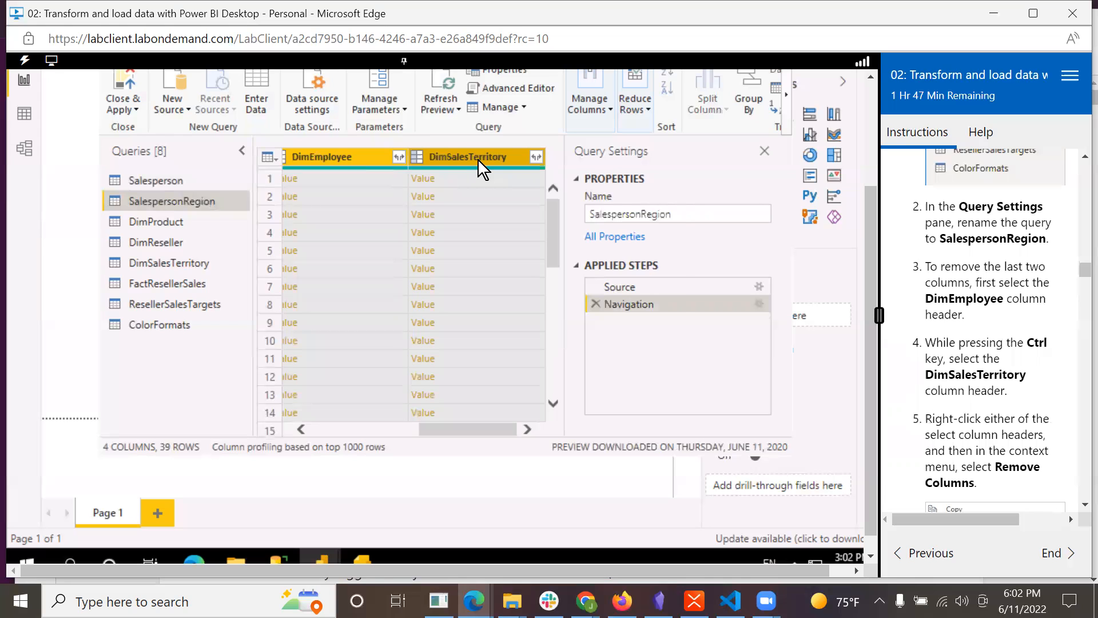
pyautogui.rightClick(478, 159)
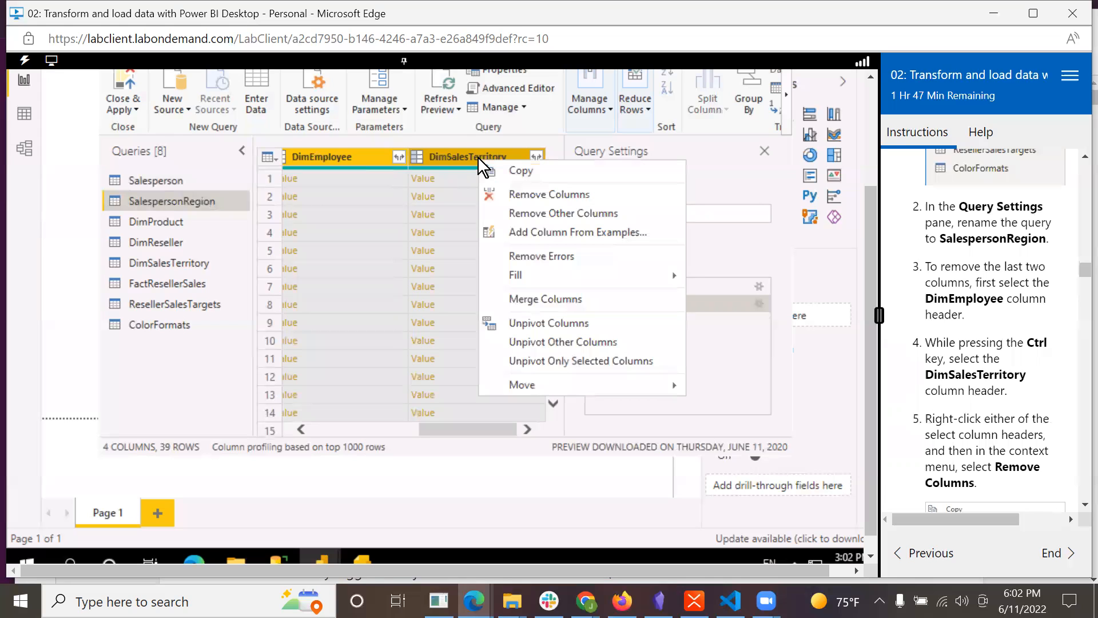
pyautogui.click(523, 197)
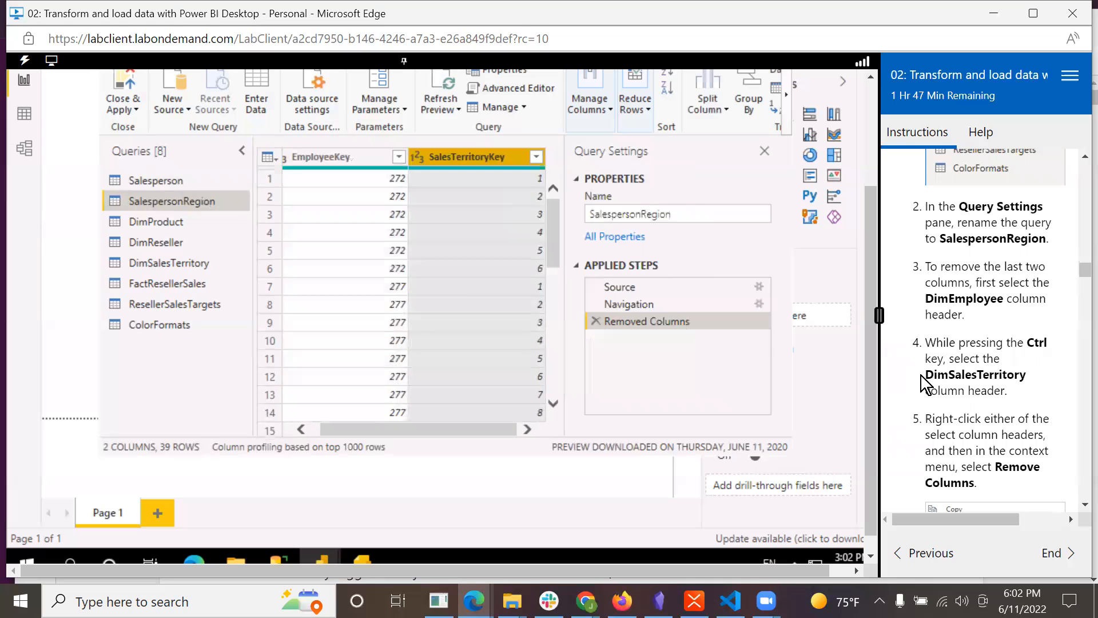
# Read on through instruction 6 and the Task 4 introduction, and select the DimProduct query
pyautogui.scroll(-8, 924, 376)
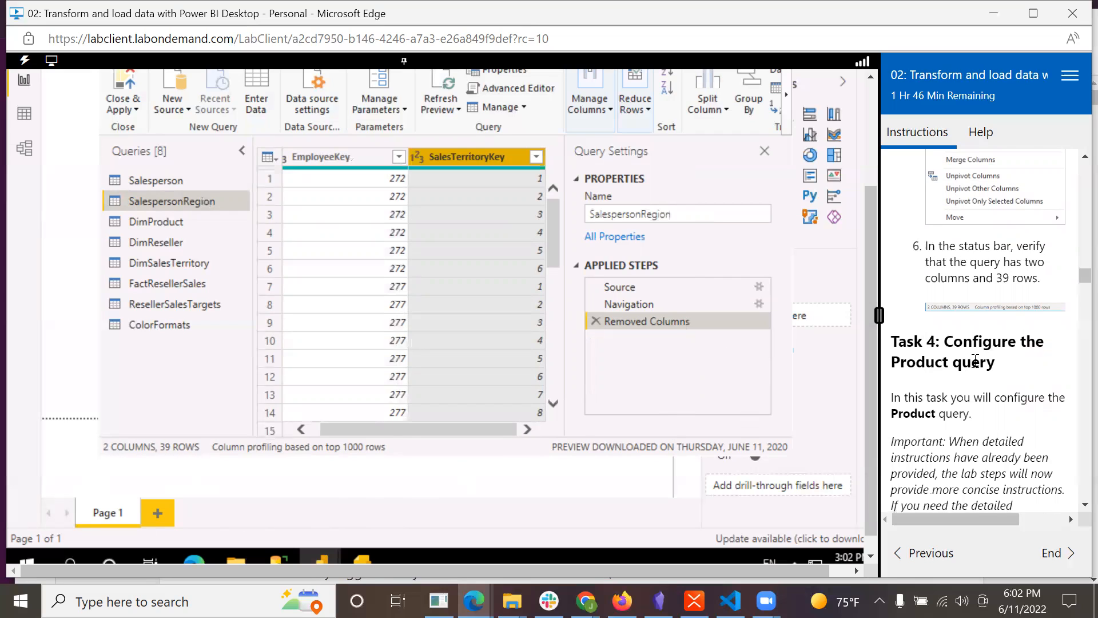
pyautogui.scroll(-3, 974, 361)
pyautogui.scroll(-5, 974, 362)
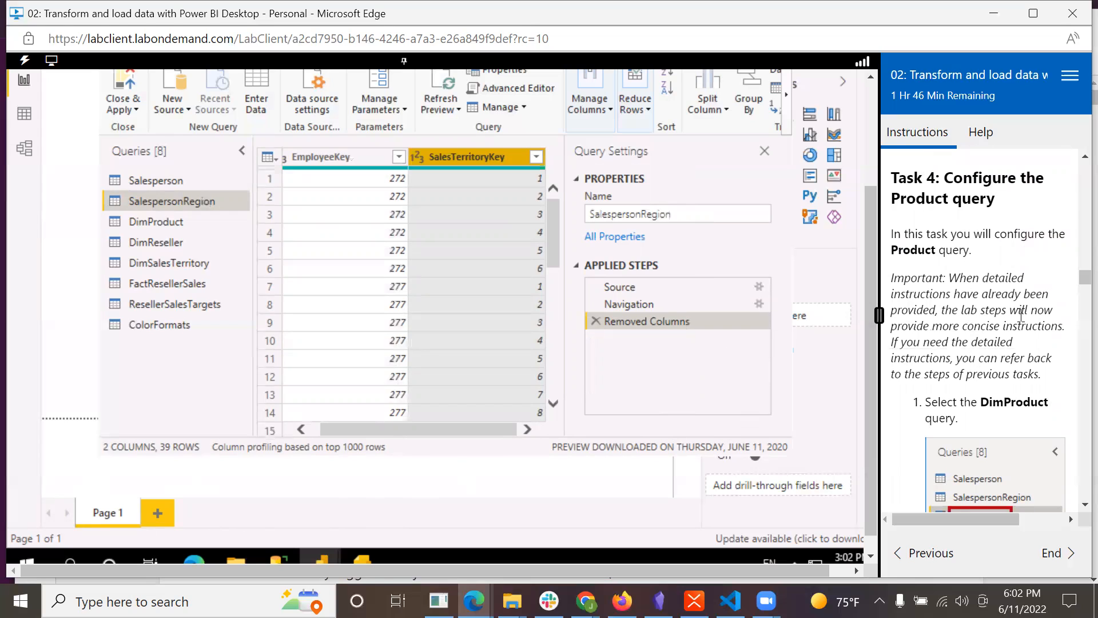
pyautogui.scroll(-2, 1015, 316)
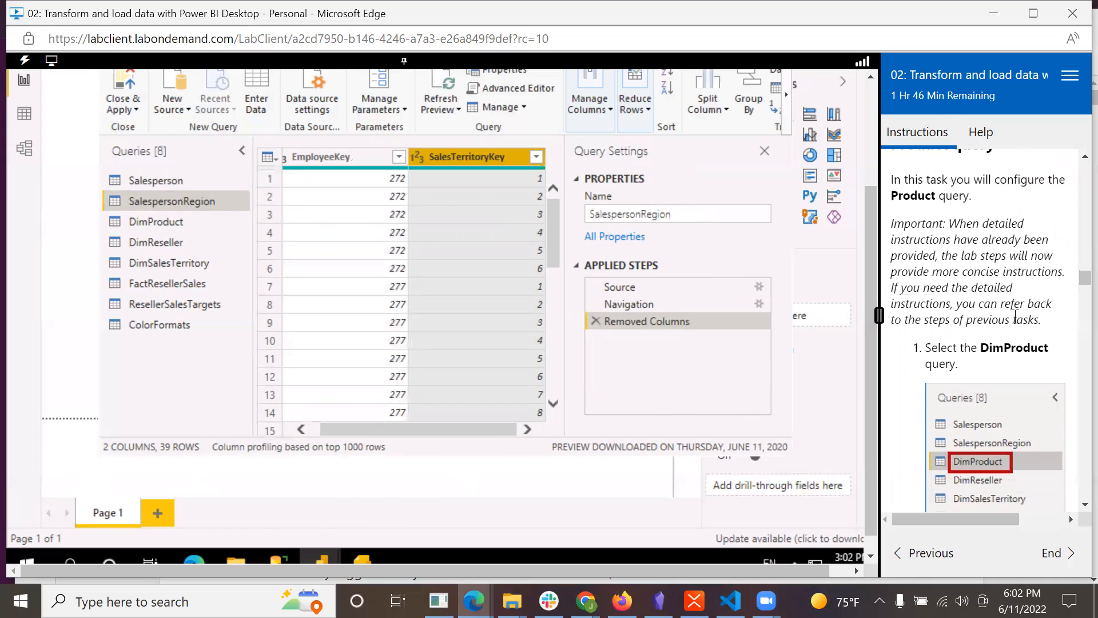
pyautogui.scroll(-2, 1016, 318)
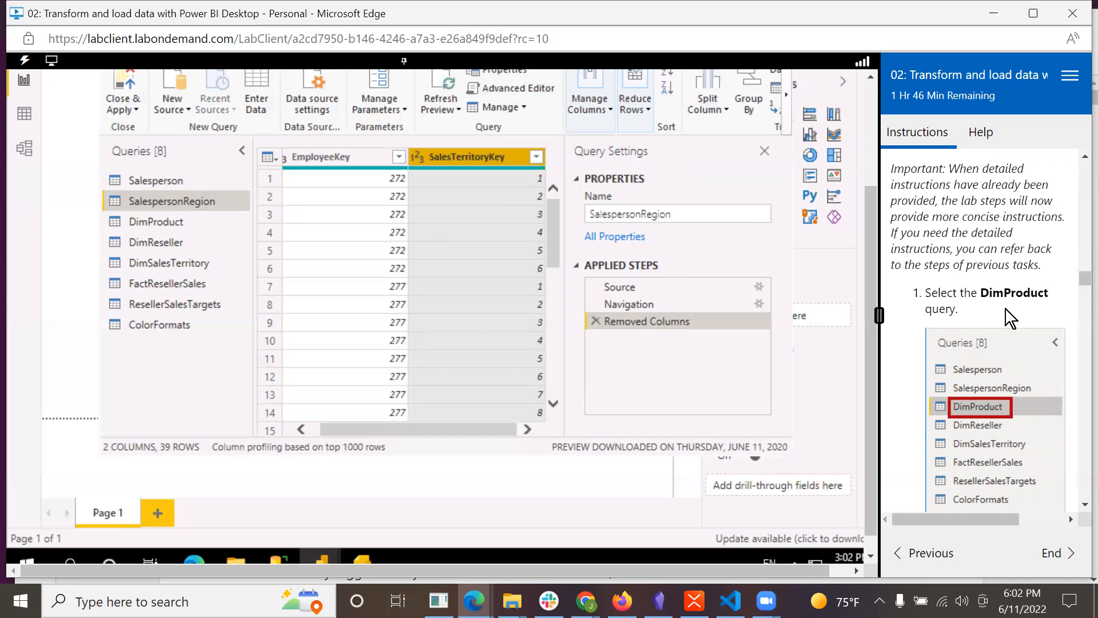
pyautogui.scroll(-2, 1004, 310)
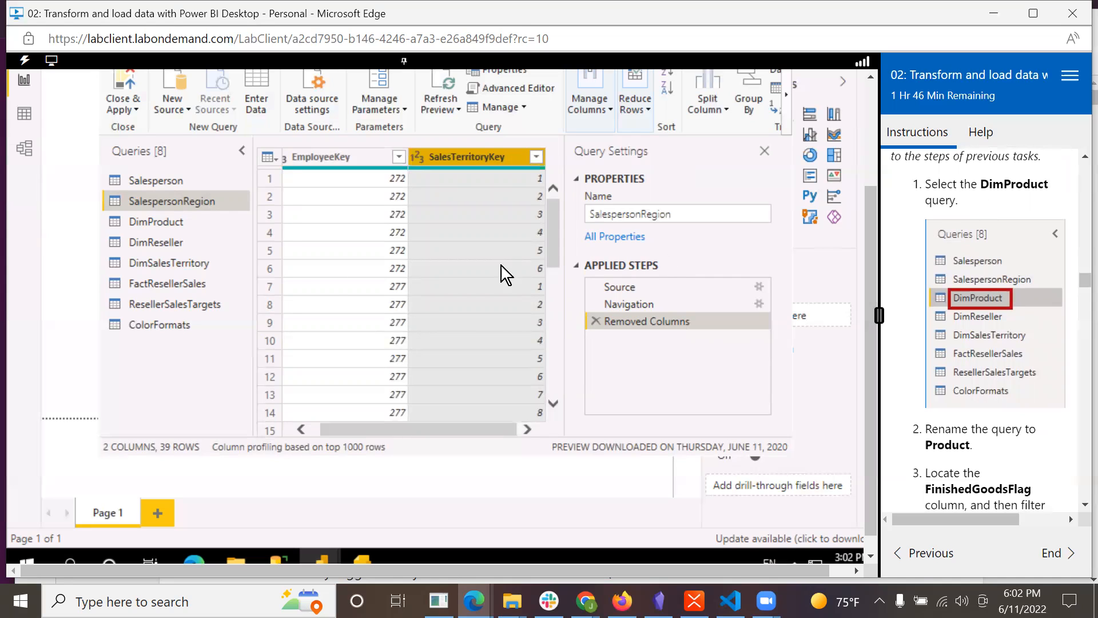
pyautogui.click(163, 218)
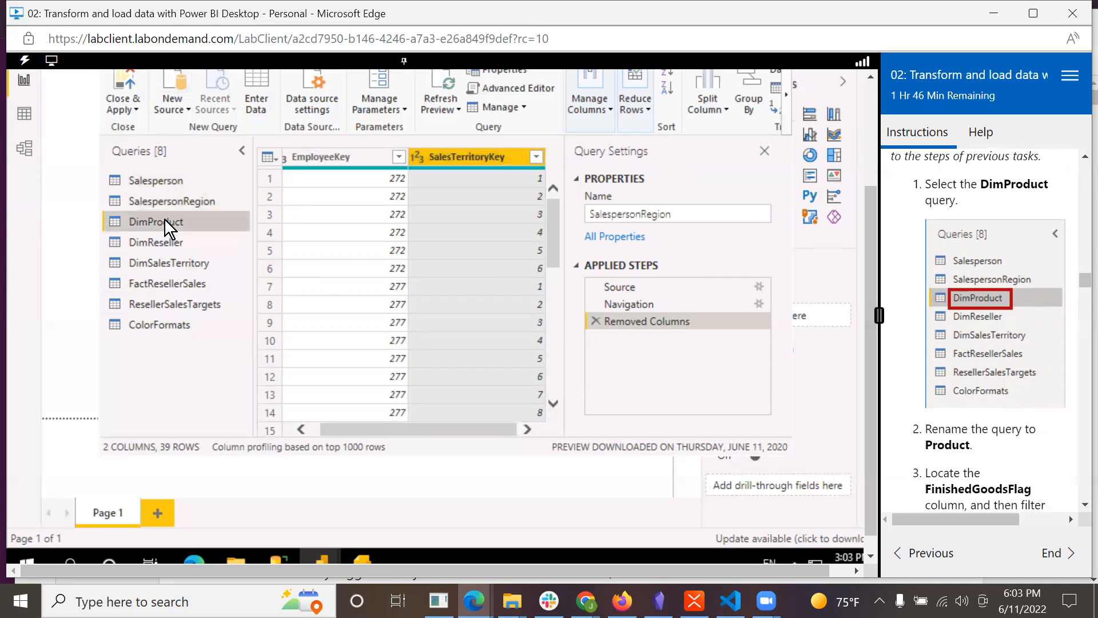
# As instruction 2 asks, rename the DimProduct query to Product
pyautogui.scroll(-2, 1026, 410)
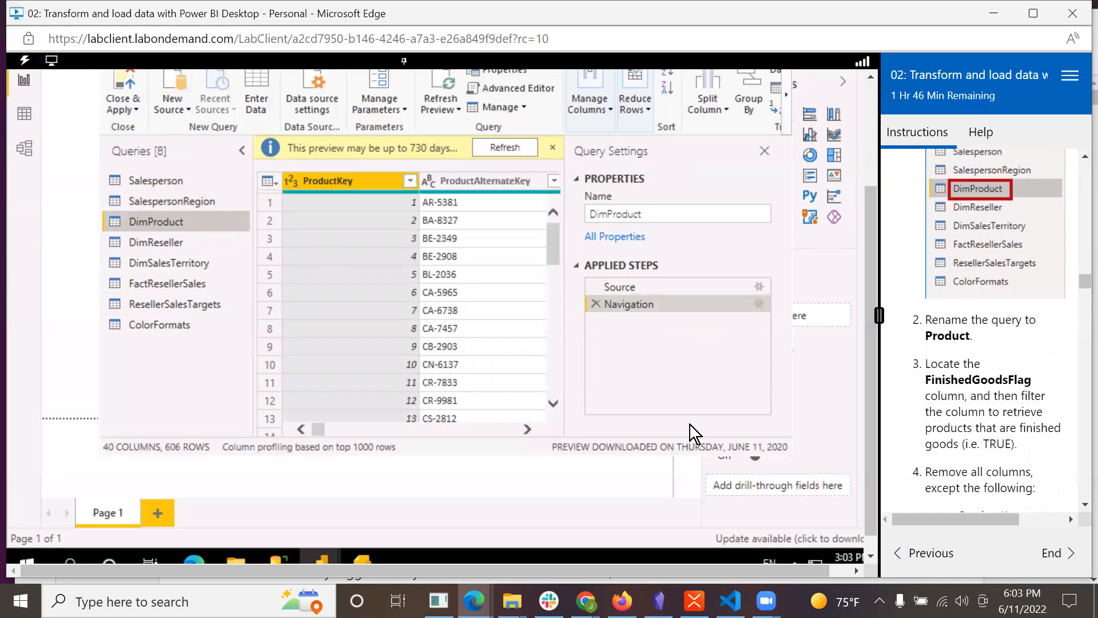
pyautogui.click(608, 215)
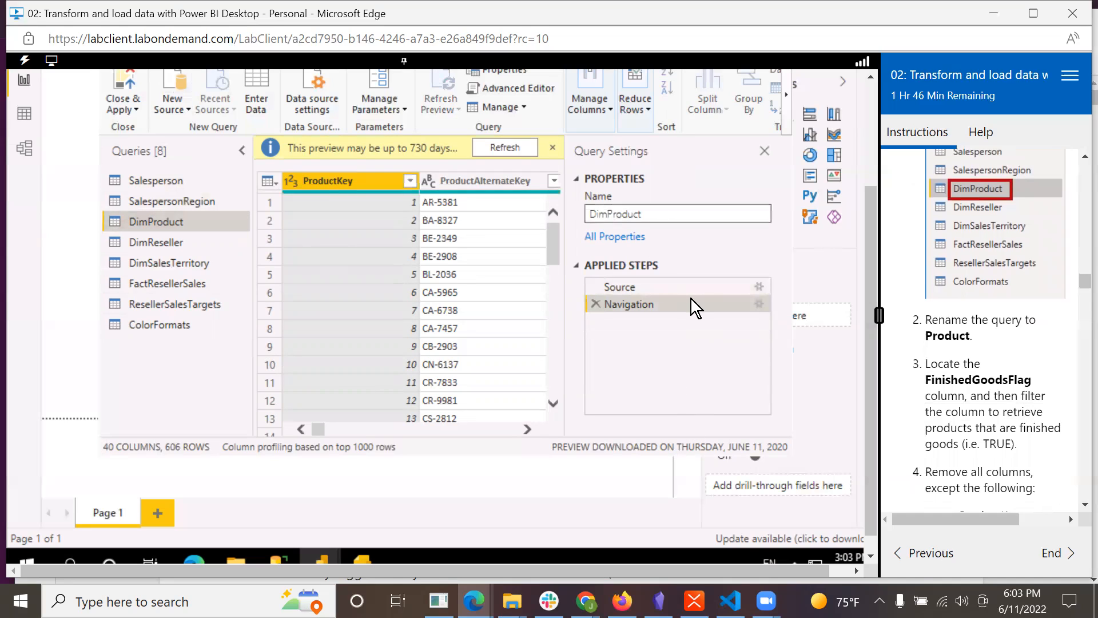
pyautogui.press('BackSpace')
pyautogui.press('BackSpace')
pyautogui.press('BackSpace')
pyautogui.press('Return')
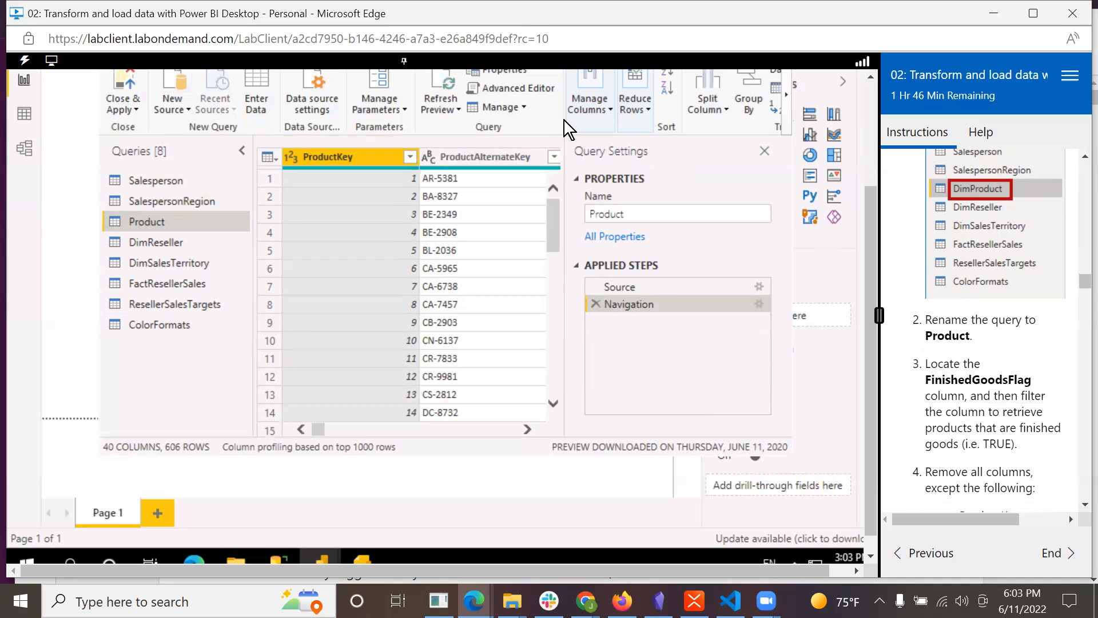
# Use Go to Column to locate the FinishedGoodsFlag column in the Product query
pyautogui.click(600, 106)
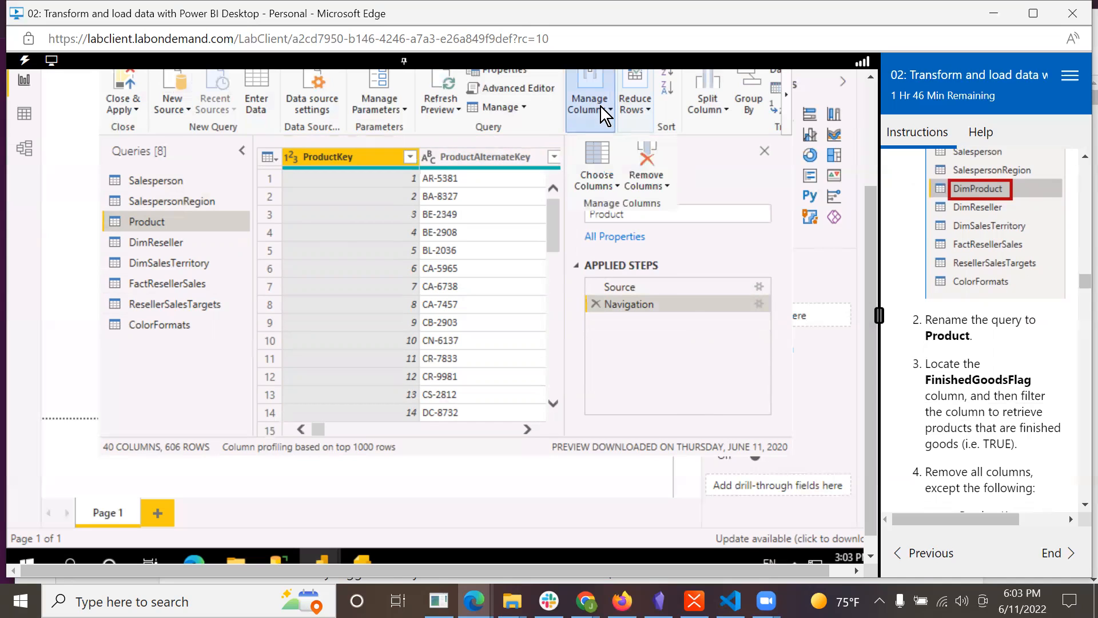
pyautogui.click(615, 184)
pyautogui.click(620, 223)
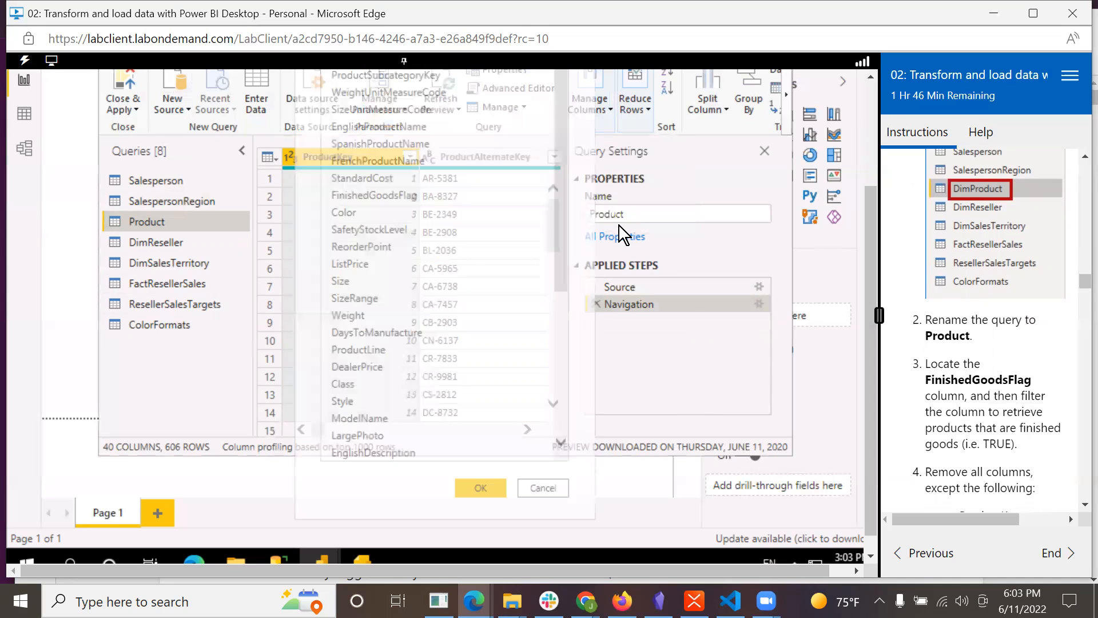
pyautogui.scroll(-5, 481, 304)
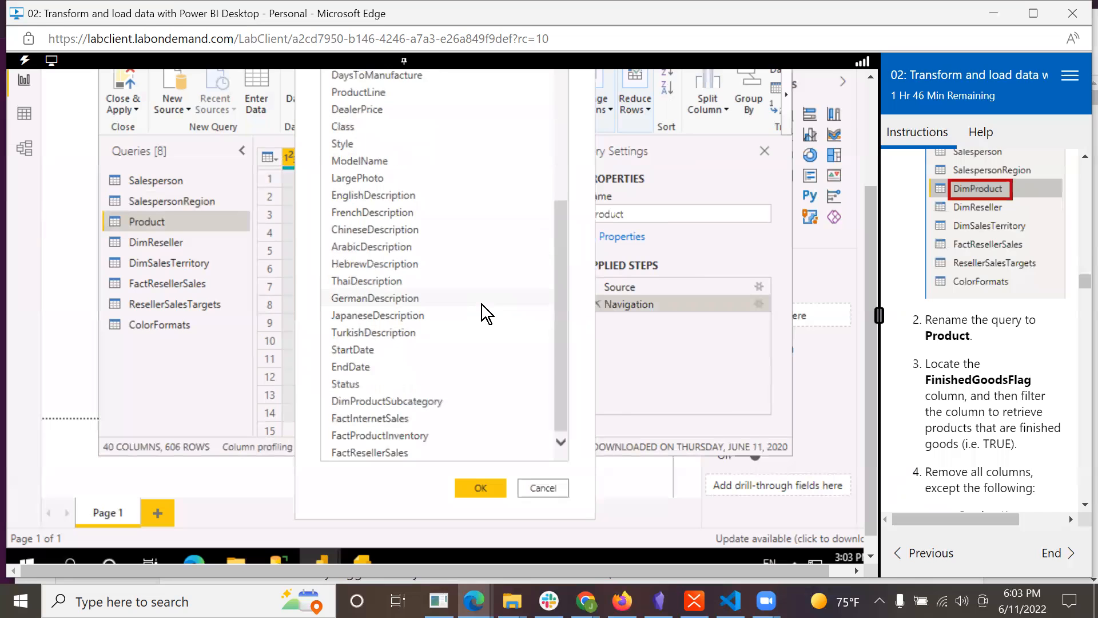
pyautogui.scroll(5, 481, 314)
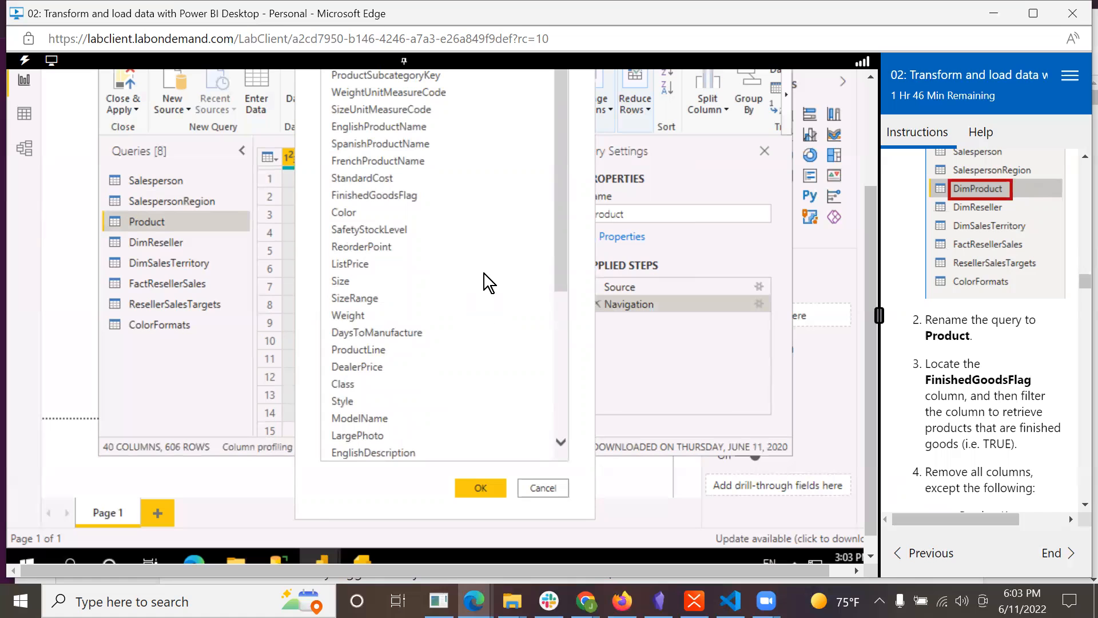
pyautogui.scroll(3, 874, 218)
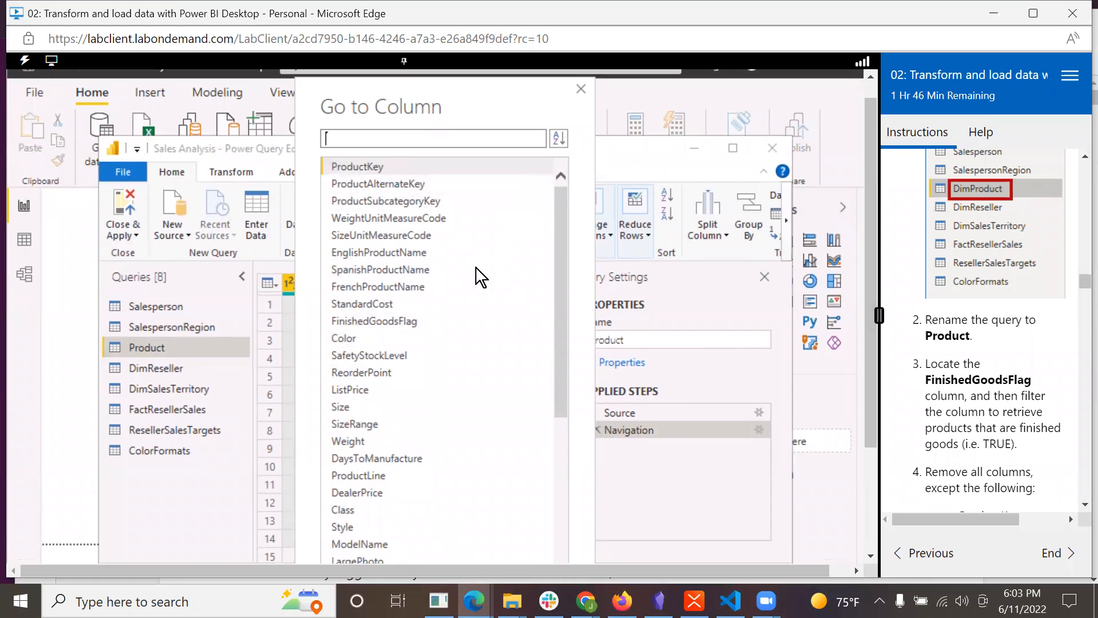
pyautogui.doubleClick(385, 321)
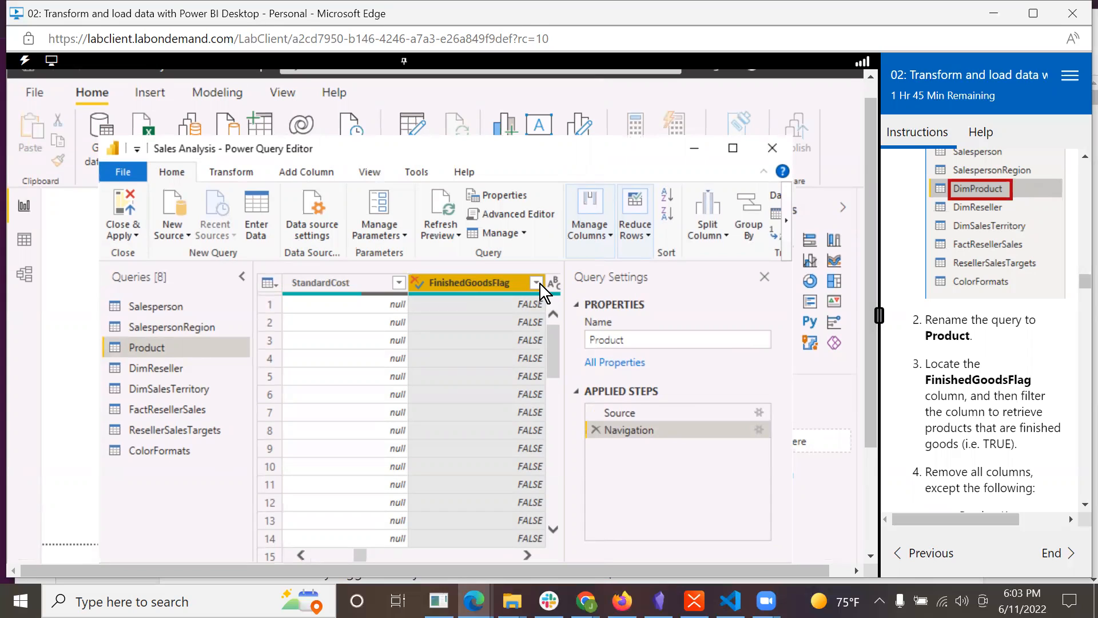
# Filter the FinishedGoodsFlag column to keep only the TRUE rows
pyautogui.click(539, 283)
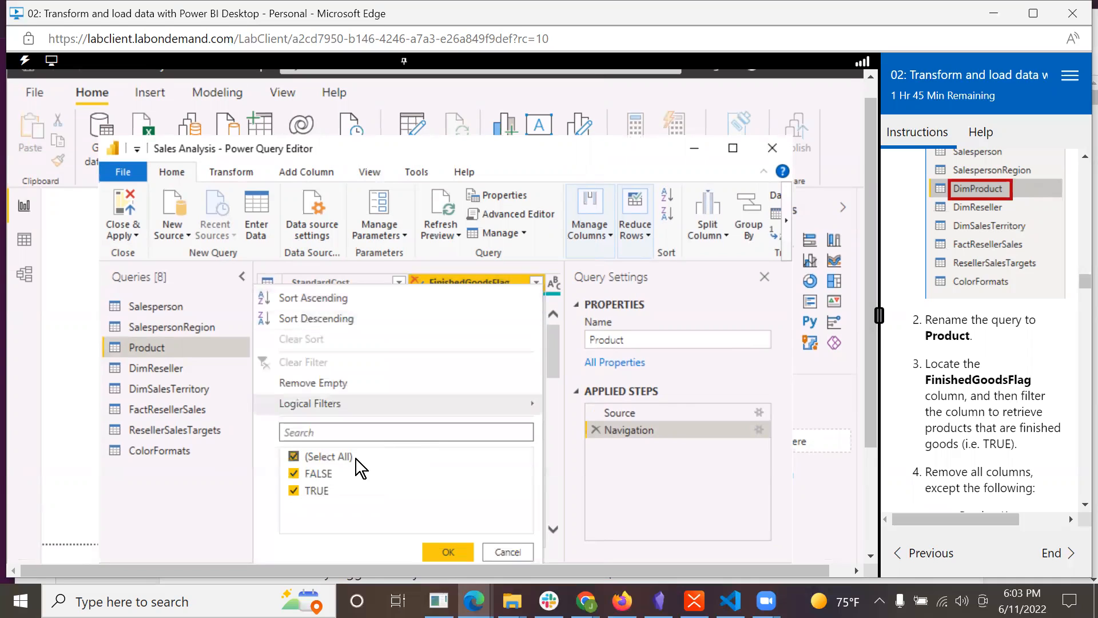
pyautogui.click(311, 470)
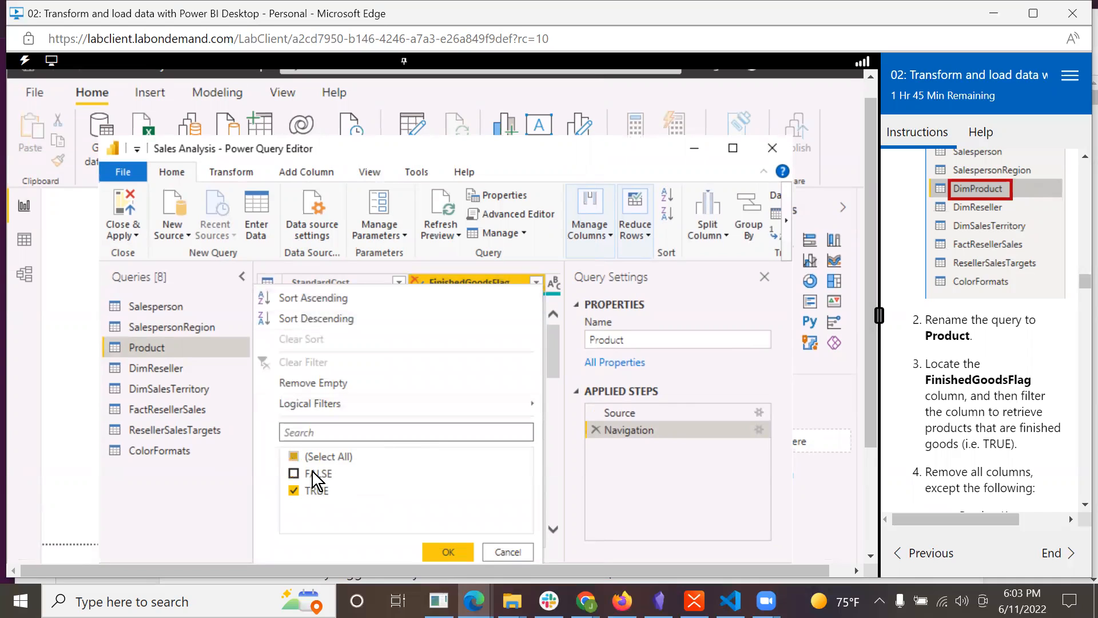
pyautogui.click(443, 552)
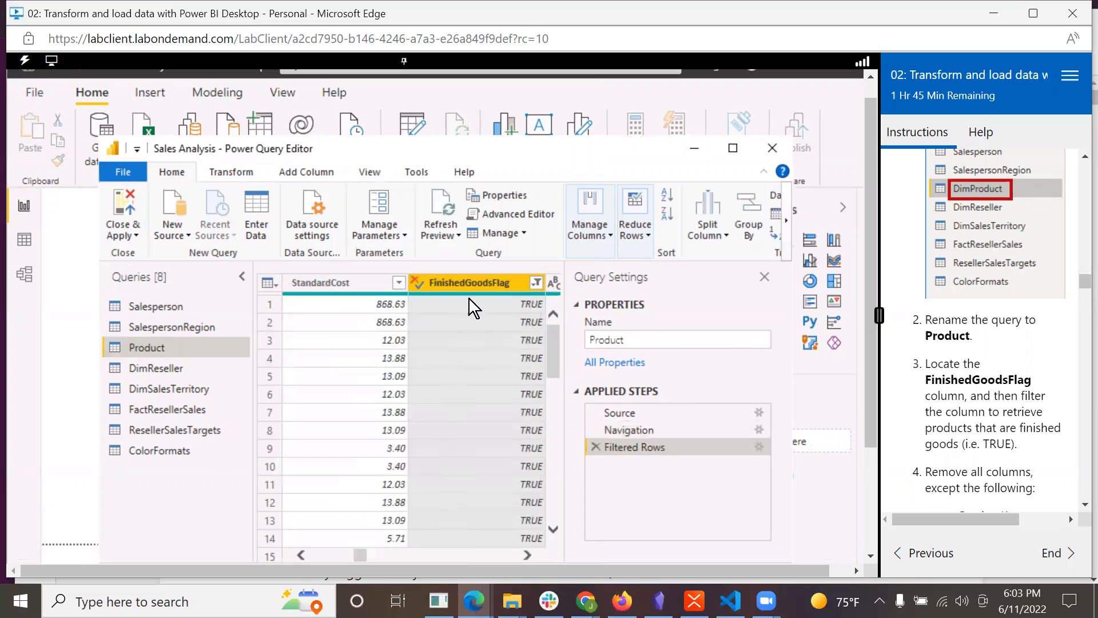
# Read instruction 4 on the columns to keep and open Choose Columns for the Product query
pyautogui.scroll(-5, 978, 451)
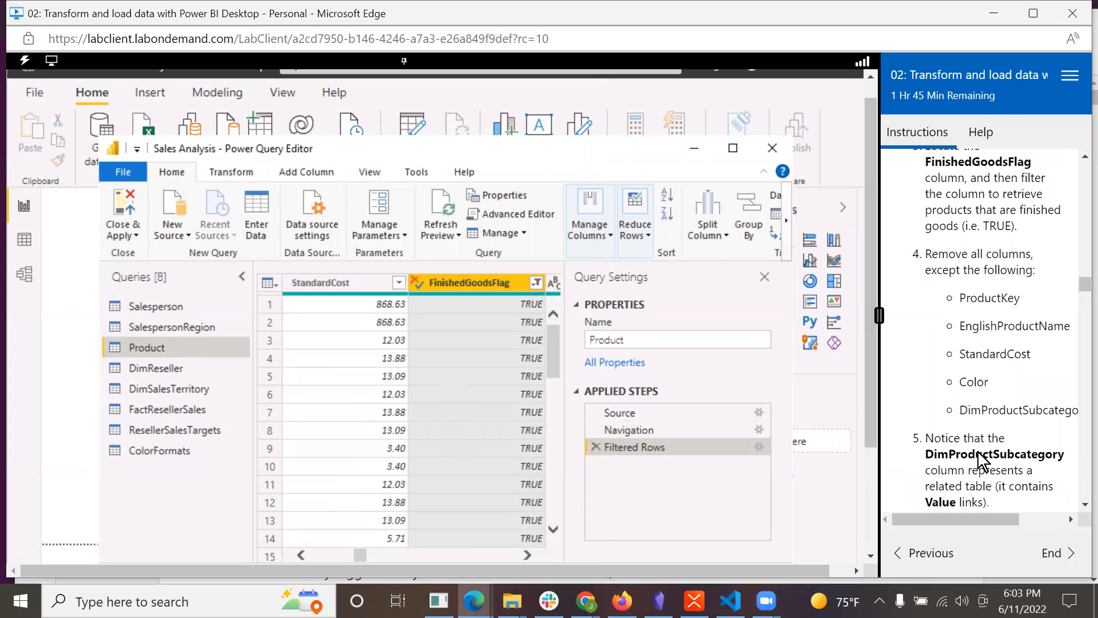
pyautogui.scroll(-1, 978, 451)
pyautogui.scroll(1, 980, 399)
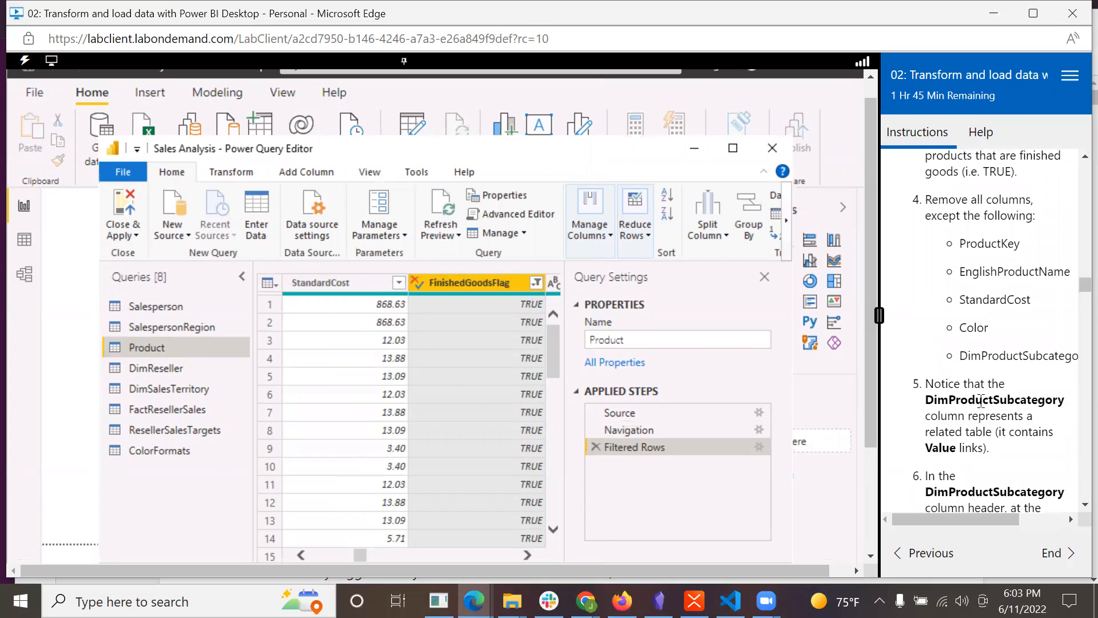
pyautogui.click(605, 231)
pyautogui.click(602, 288)
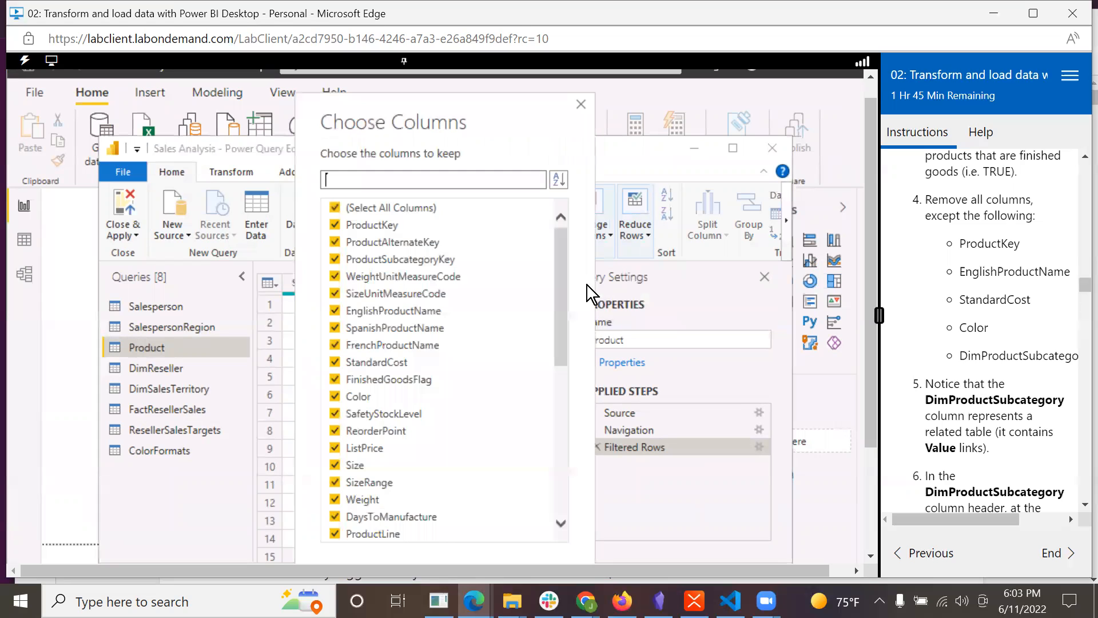
pyautogui.click(334, 243)
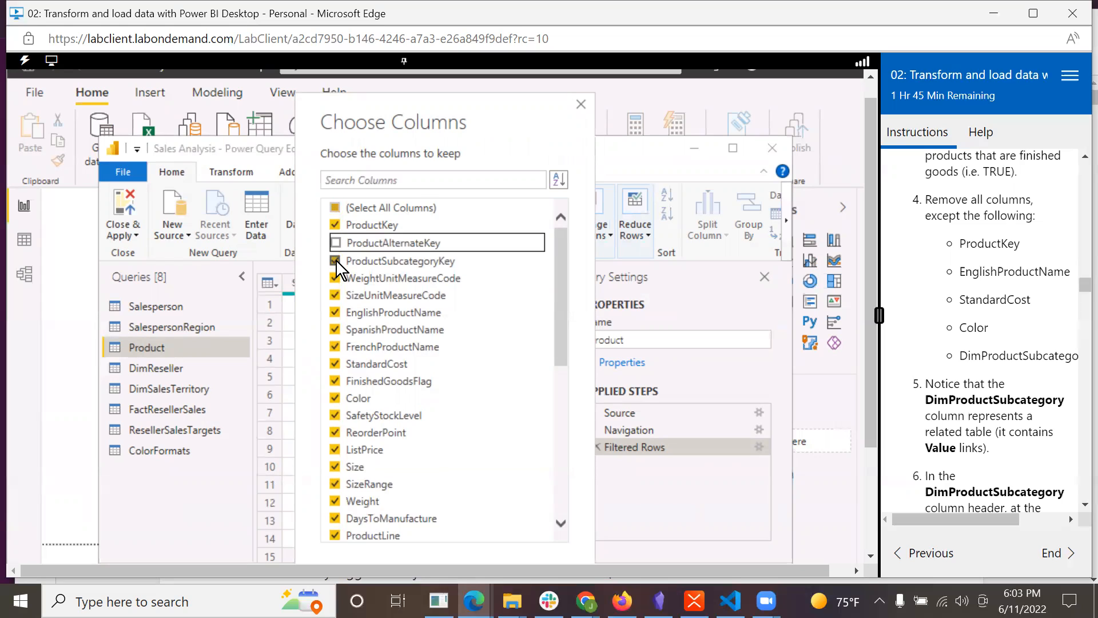
pyautogui.click(335, 259)
pyautogui.click(334, 279)
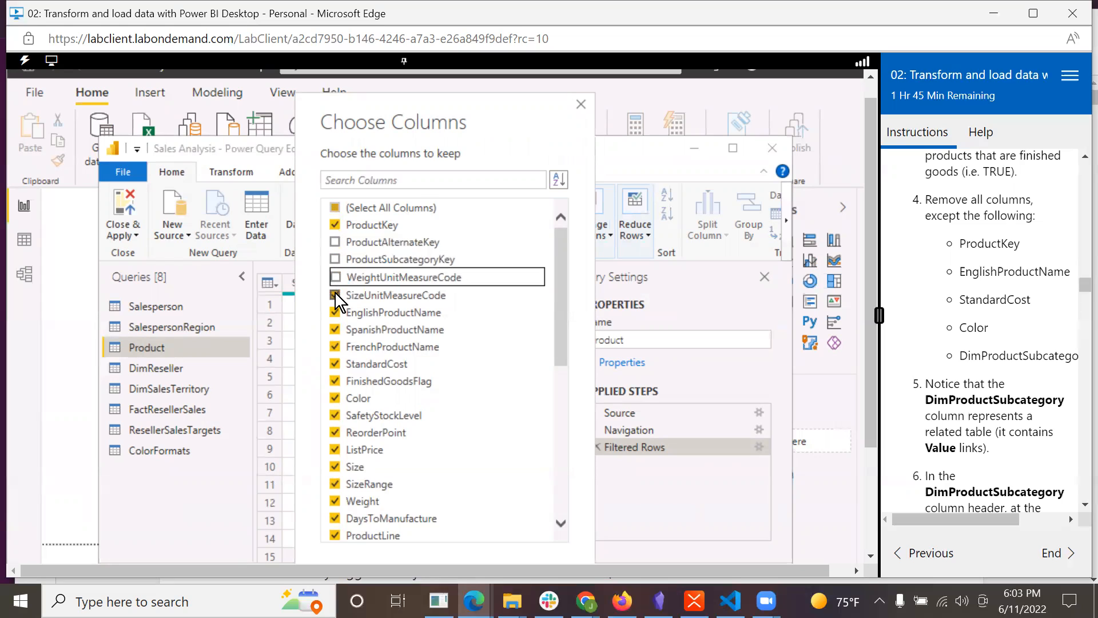
pyautogui.click(335, 294)
pyautogui.click(342, 206)
# Deselect all columns in Choose Columns, and tick ProductKey, EnglishProductName, StandardCost and Color as columns to keep
pyautogui.click(342, 205)
pyautogui.click(334, 224)
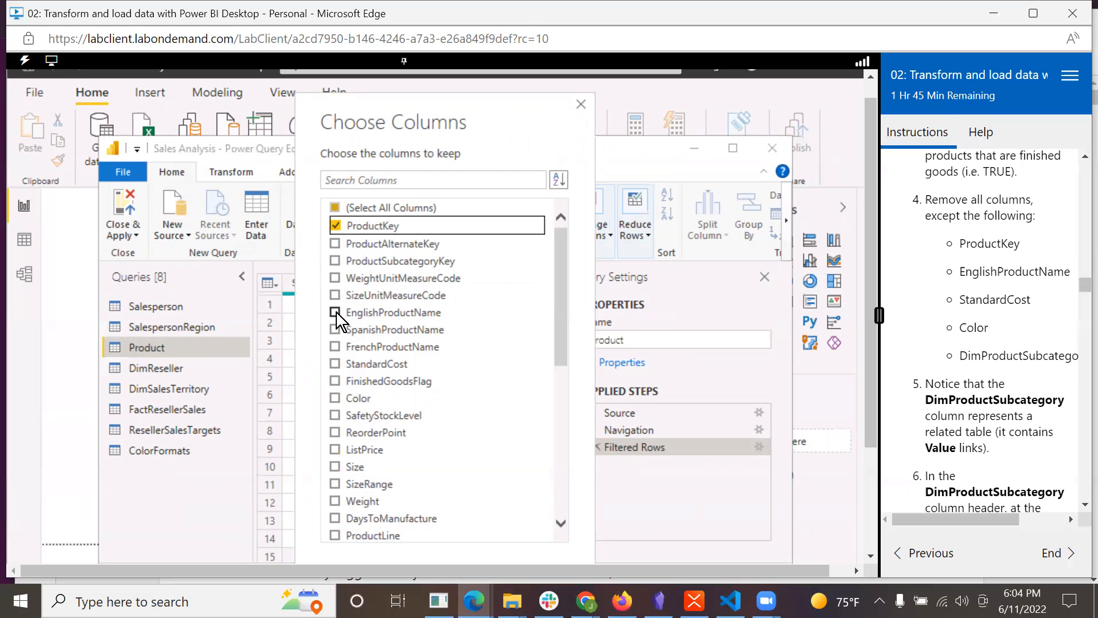
pyautogui.click(336, 312)
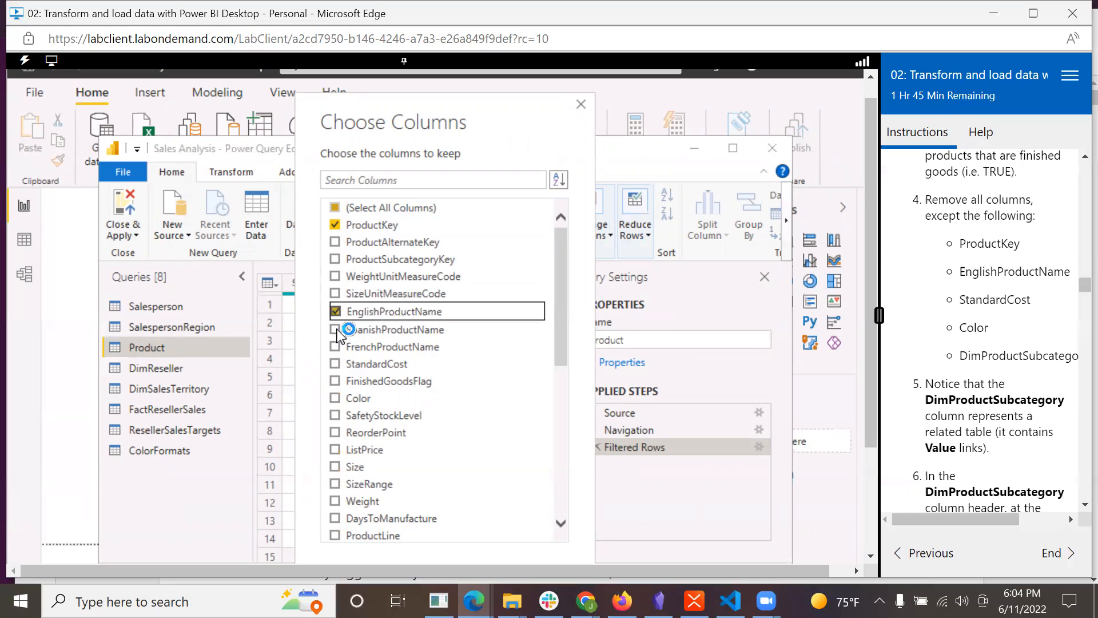
pyautogui.click(334, 364)
pyautogui.click(335, 398)
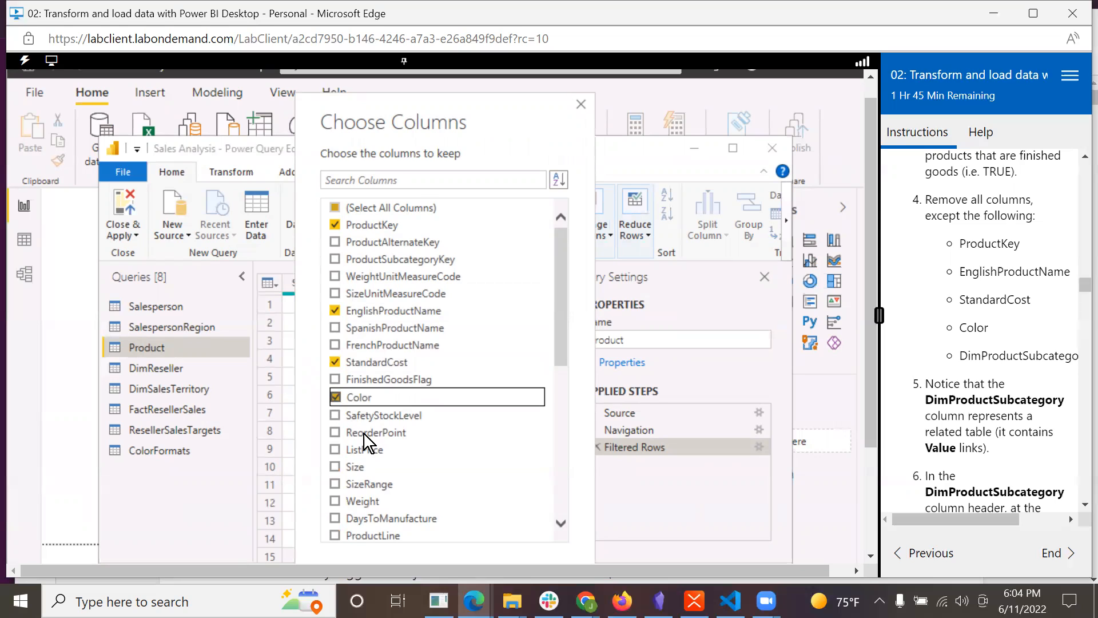
# Sort the column list by name, add DimProductSubcategory to the columns to keep and apply the selection
pyautogui.scroll(-7, 408, 444)
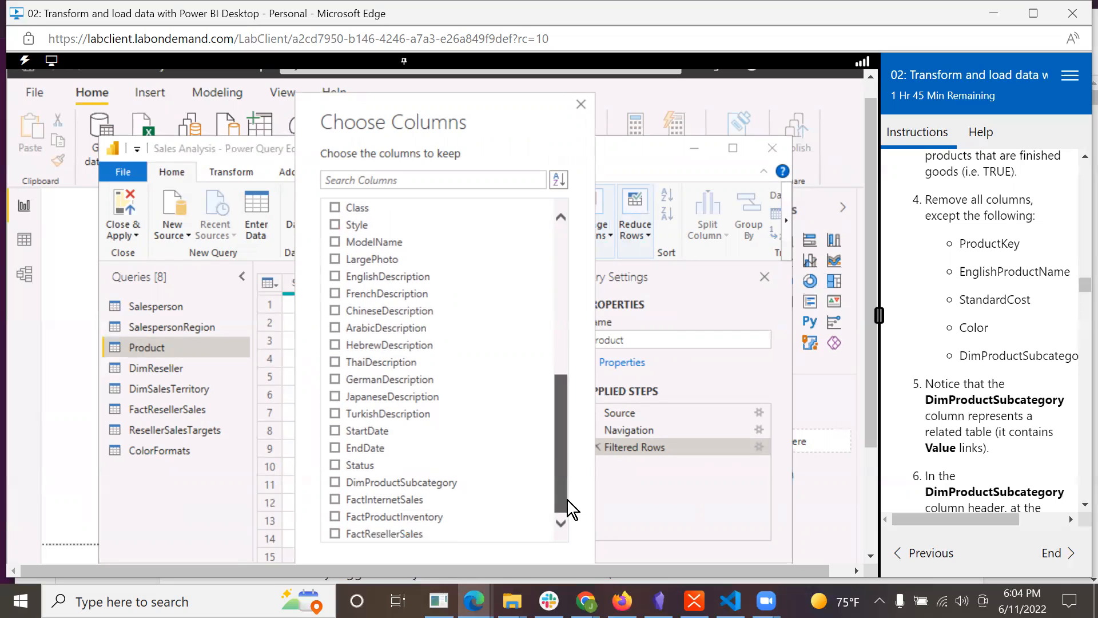
pyautogui.moveTo(867, 411); pyautogui.dragTo(870, 451)
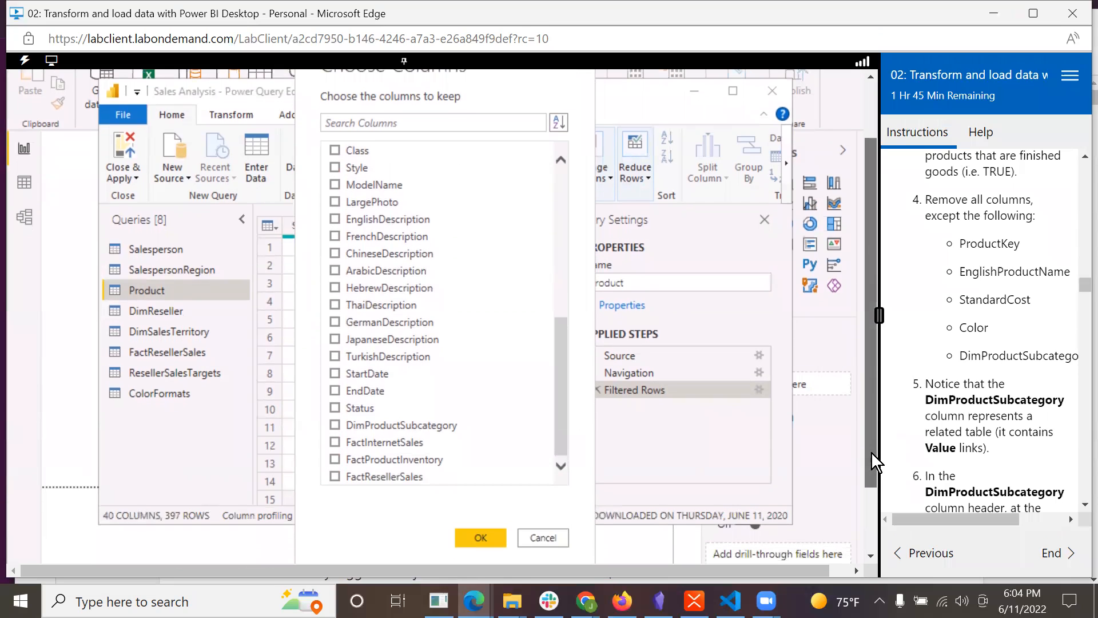
pyautogui.moveTo(561, 366); pyautogui.dragTo(561, 213)
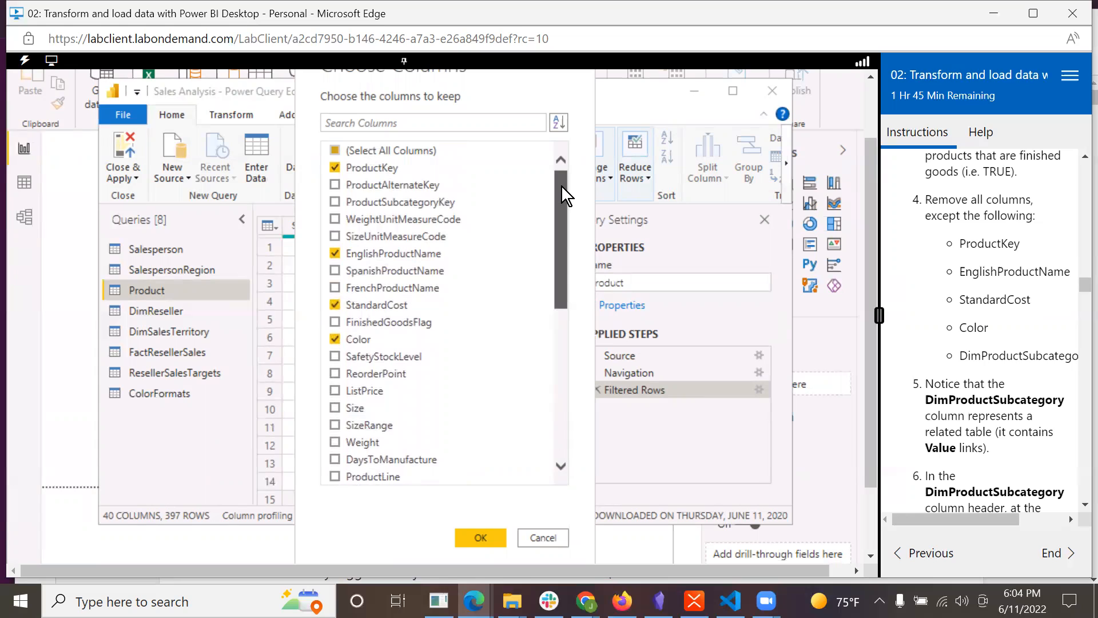
pyautogui.click(559, 119)
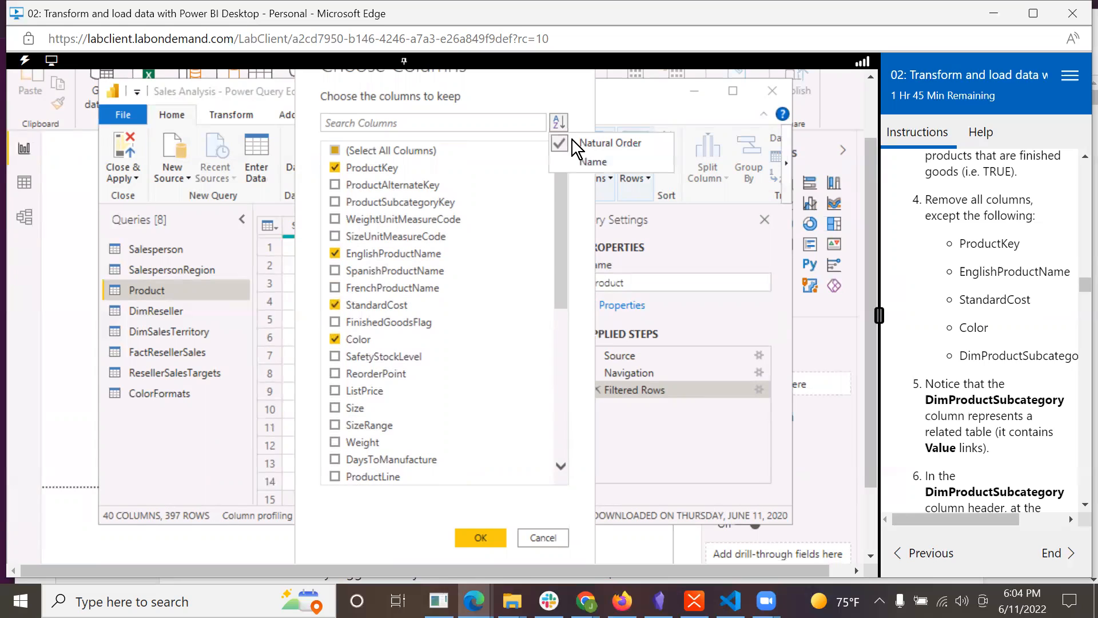
pyautogui.click(582, 159)
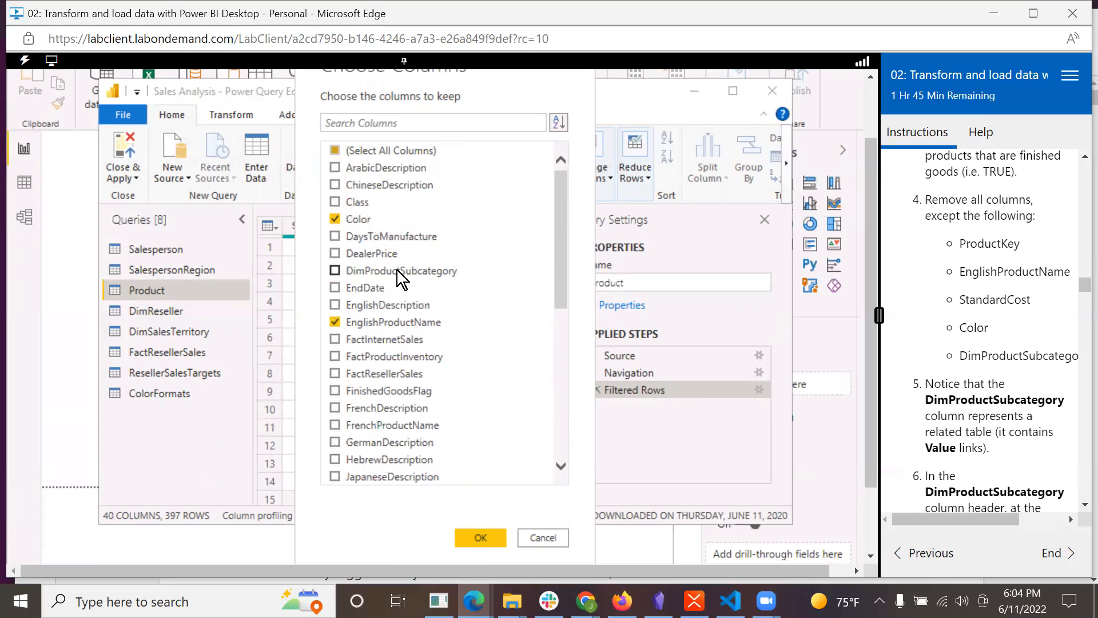
pyautogui.click(337, 270)
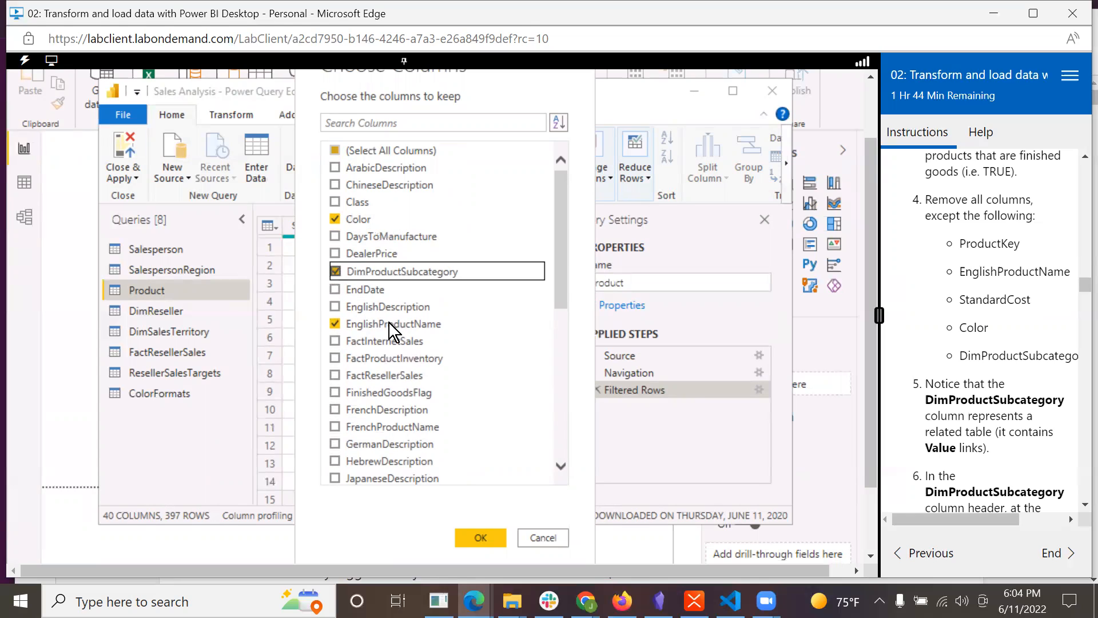
pyautogui.click(472, 535)
# Following instructions 5 and 6, locate the DimProductSubcategory column in the Product query and examine its contents
pyautogui.scroll(-1, 988, 455)
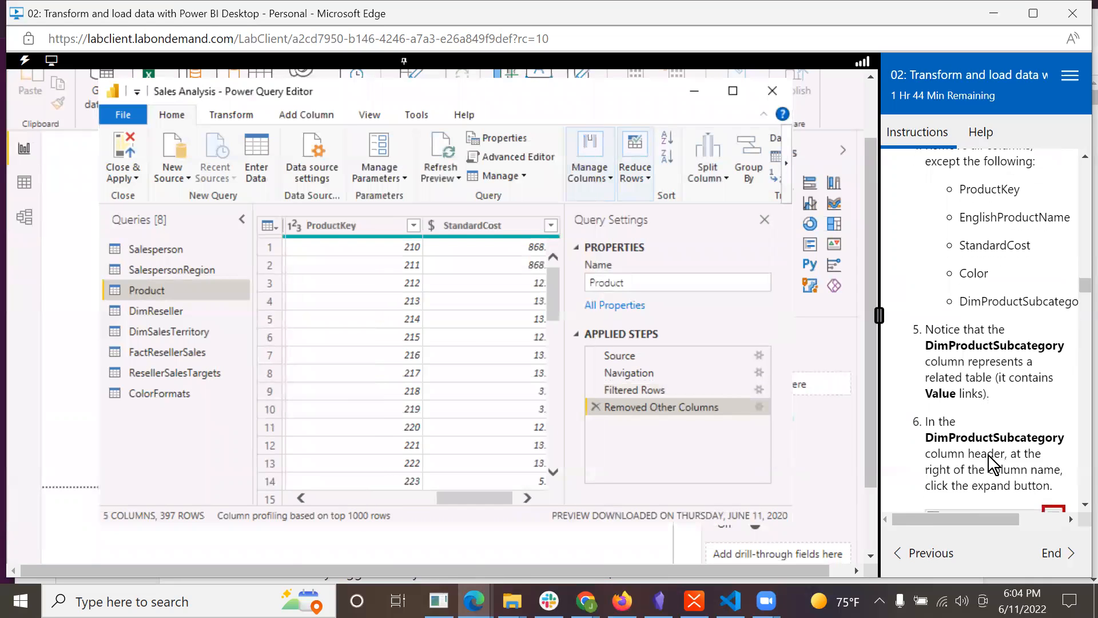
pyautogui.moveTo(476, 502); pyautogui.dragTo(474, 493)
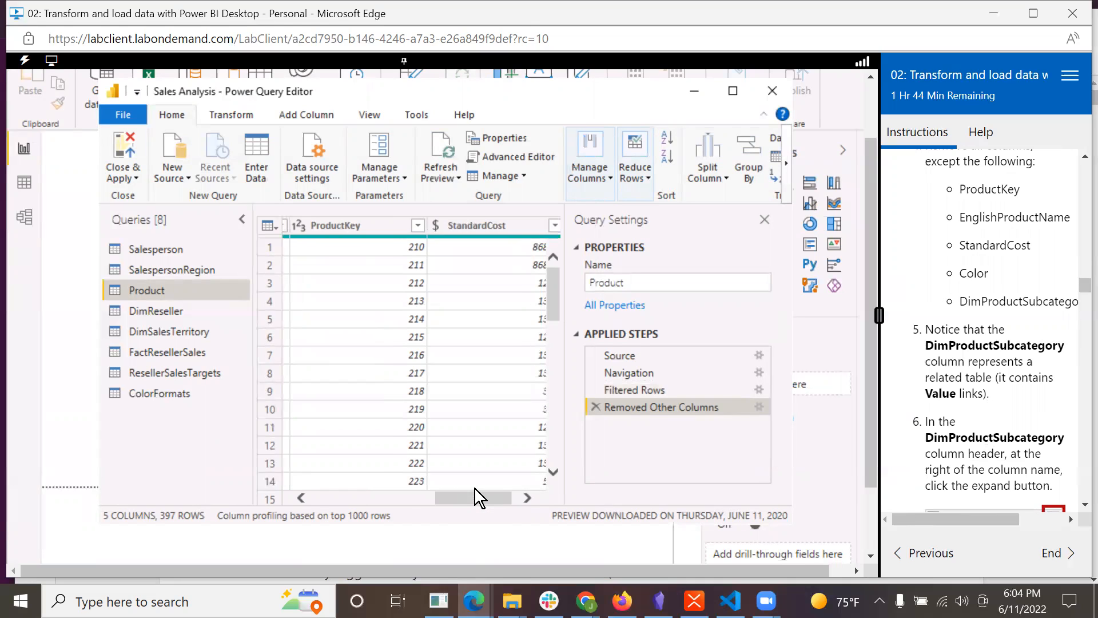
pyautogui.moveTo(475, 501); pyautogui.dragTo(406, 329)
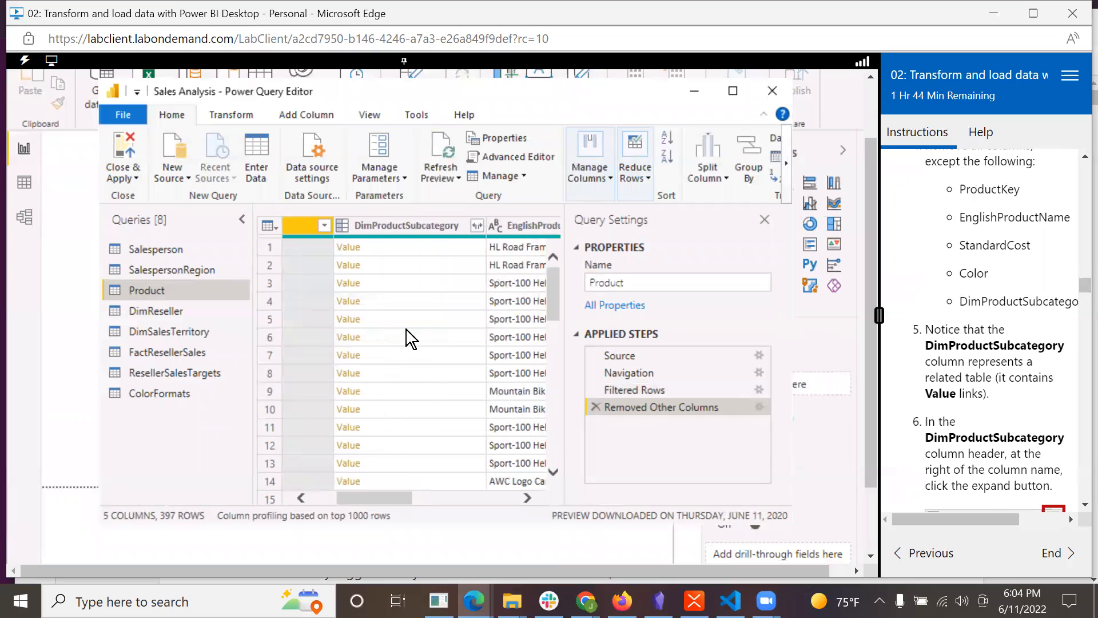
# Open the expand options of the DimProductSubcategory column and select only EnglishProductSubcategoryName and DimProductCategory
pyautogui.click(476, 225)
pyautogui.scroll(-4, 980, 407)
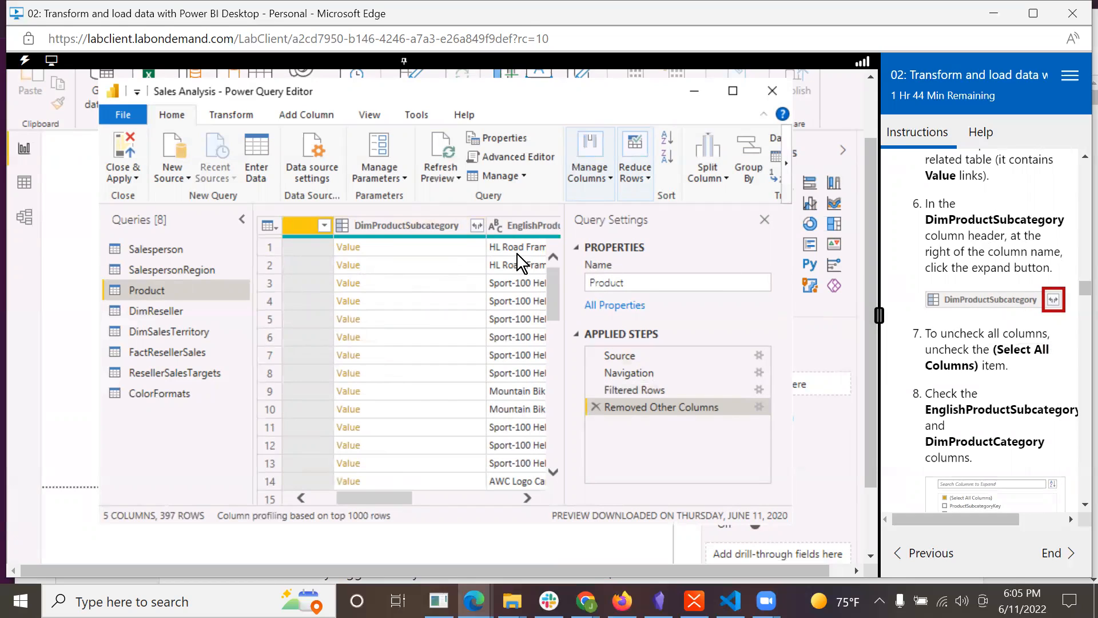
pyautogui.click(475, 226)
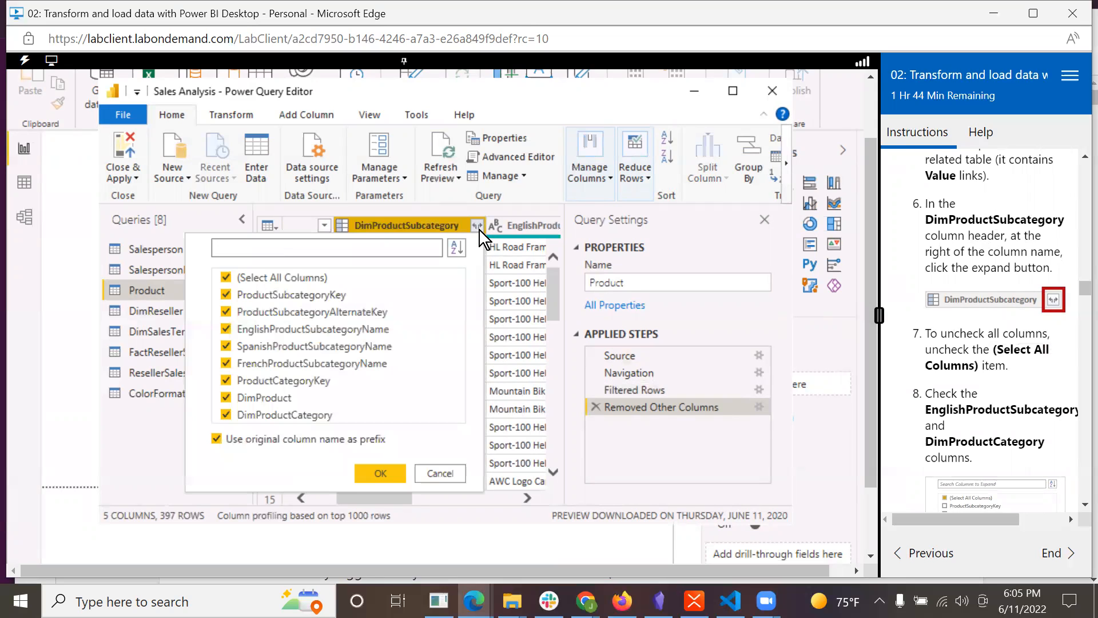
pyautogui.scroll(-3, 982, 382)
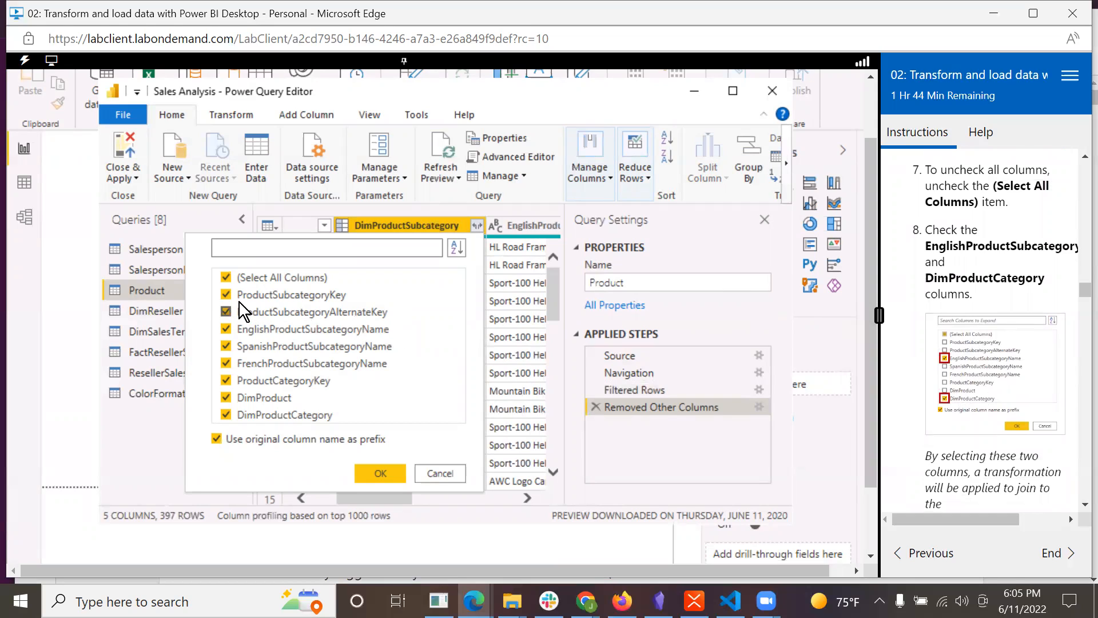
pyautogui.click(227, 278)
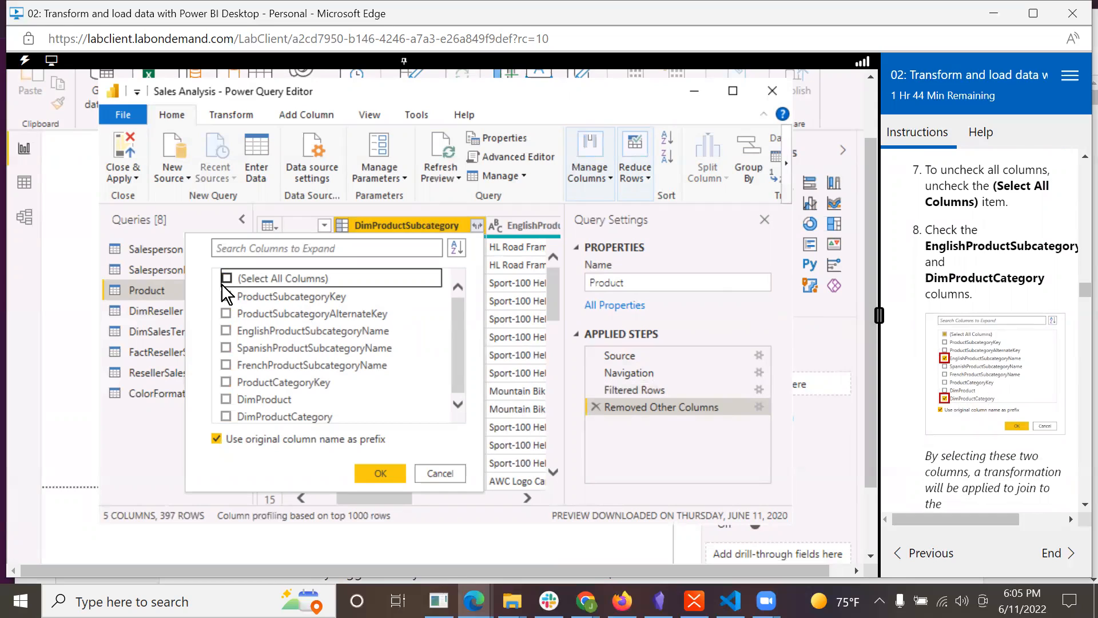
pyautogui.click(225, 330)
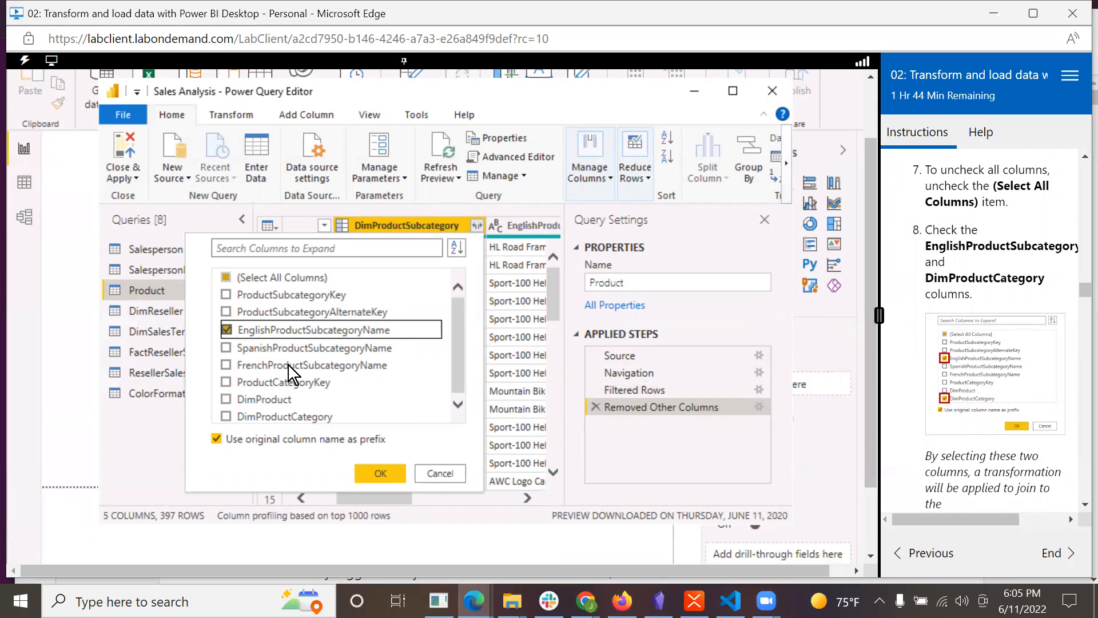
pyautogui.click(227, 415)
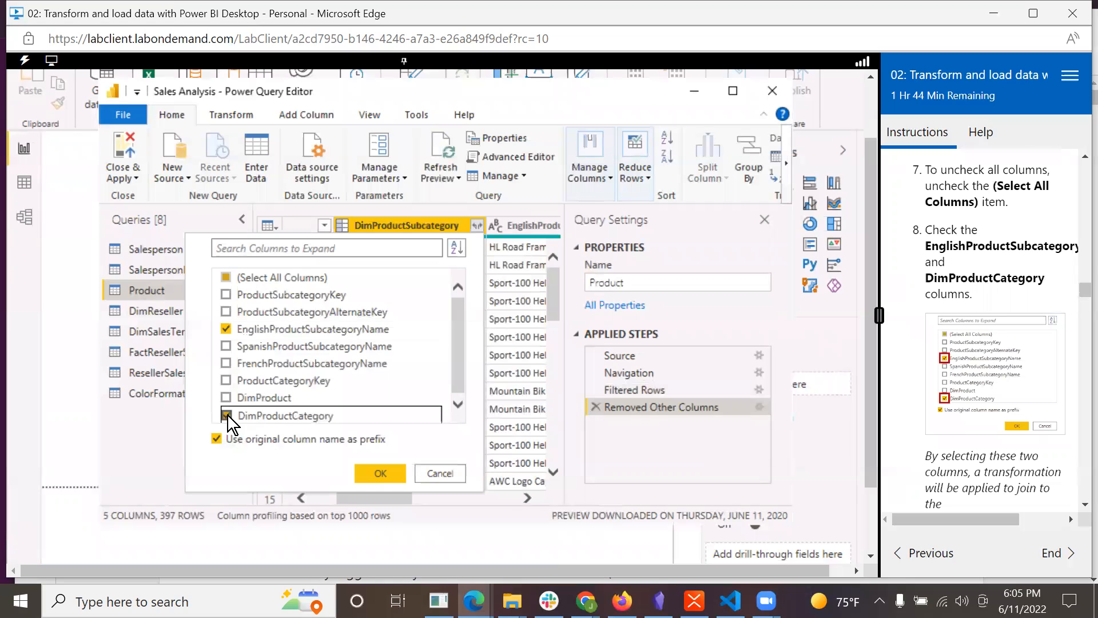
# Following instructions 9 and 10, turn off using the original column name as prefix and apply the DimProductSubcategory expansion
pyautogui.scroll(-2, 974, 420)
pyautogui.scroll(-1, 976, 419)
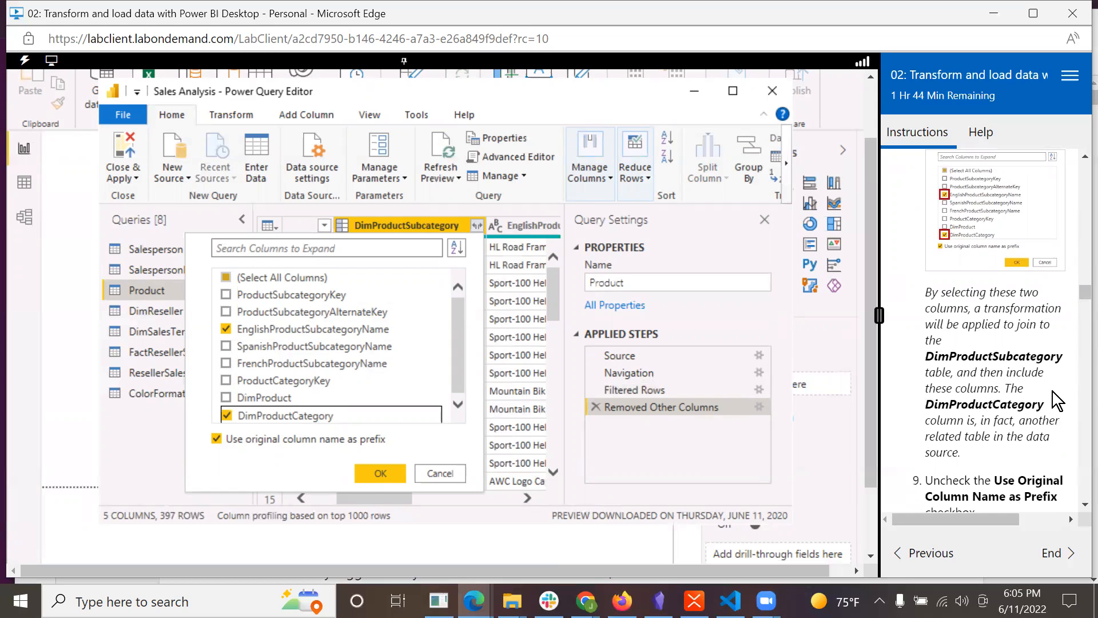
pyautogui.scroll(-1, 1057, 402)
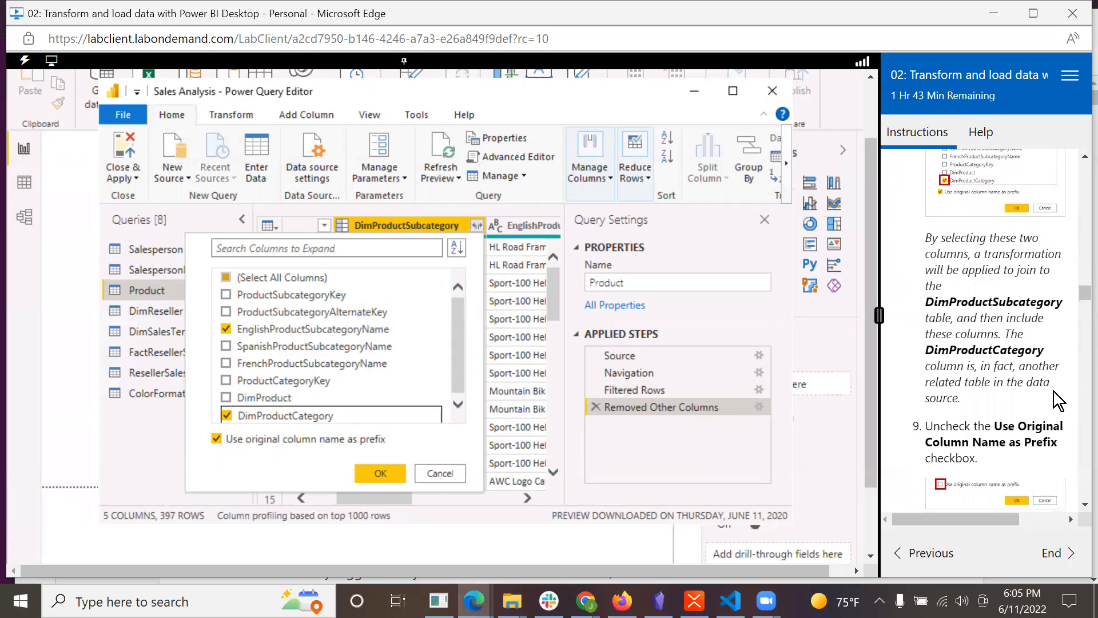
pyautogui.scroll(-1, 1057, 401)
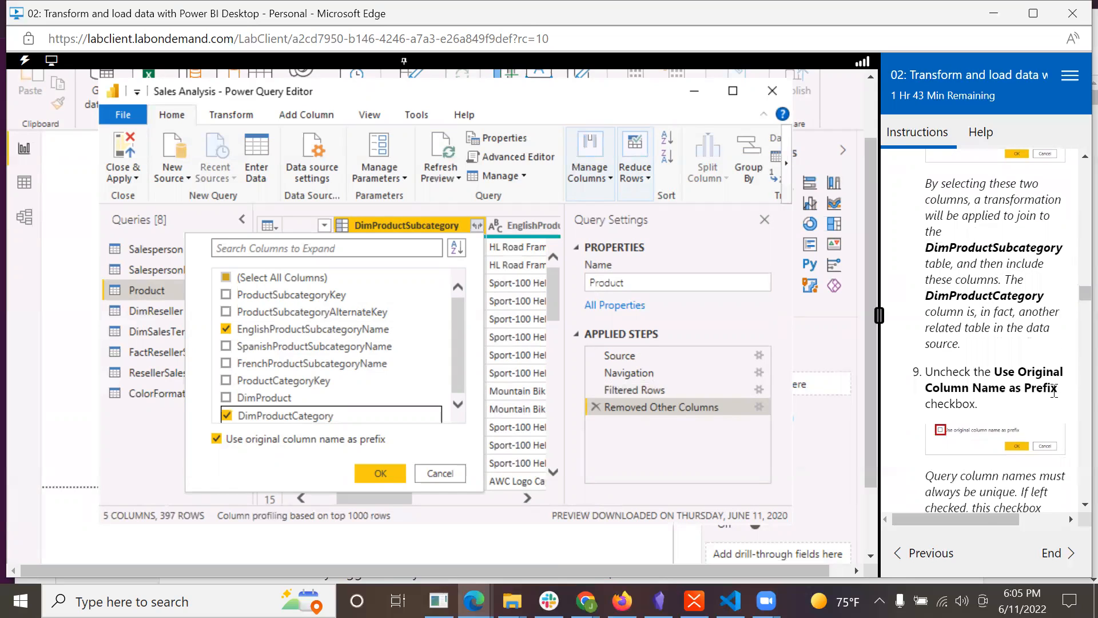
pyautogui.scroll(-3, 1054, 390)
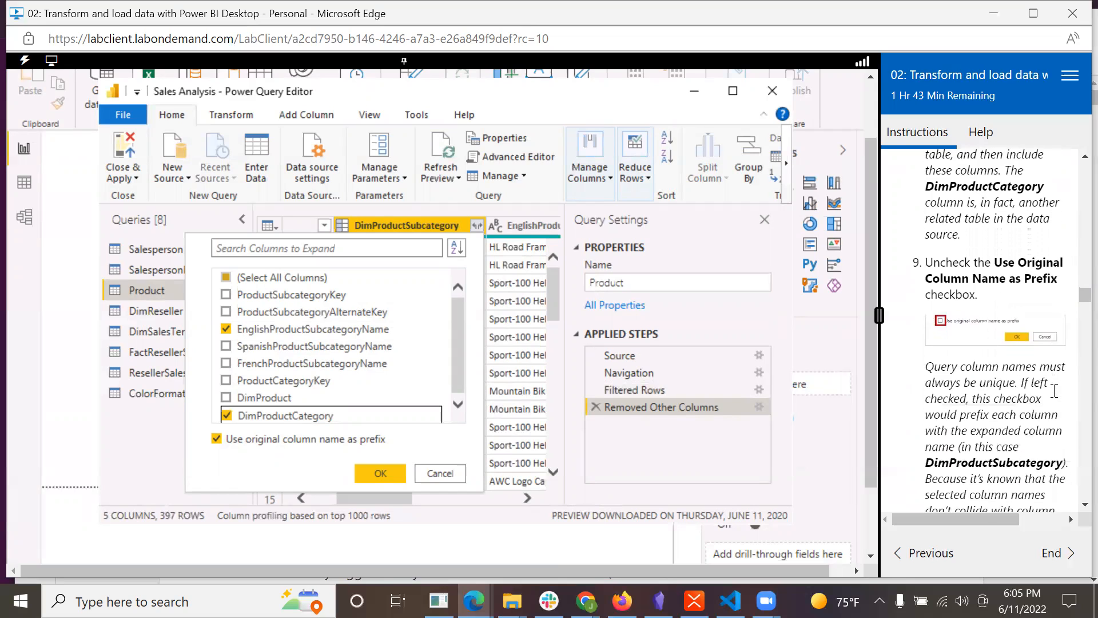
pyautogui.click(218, 439)
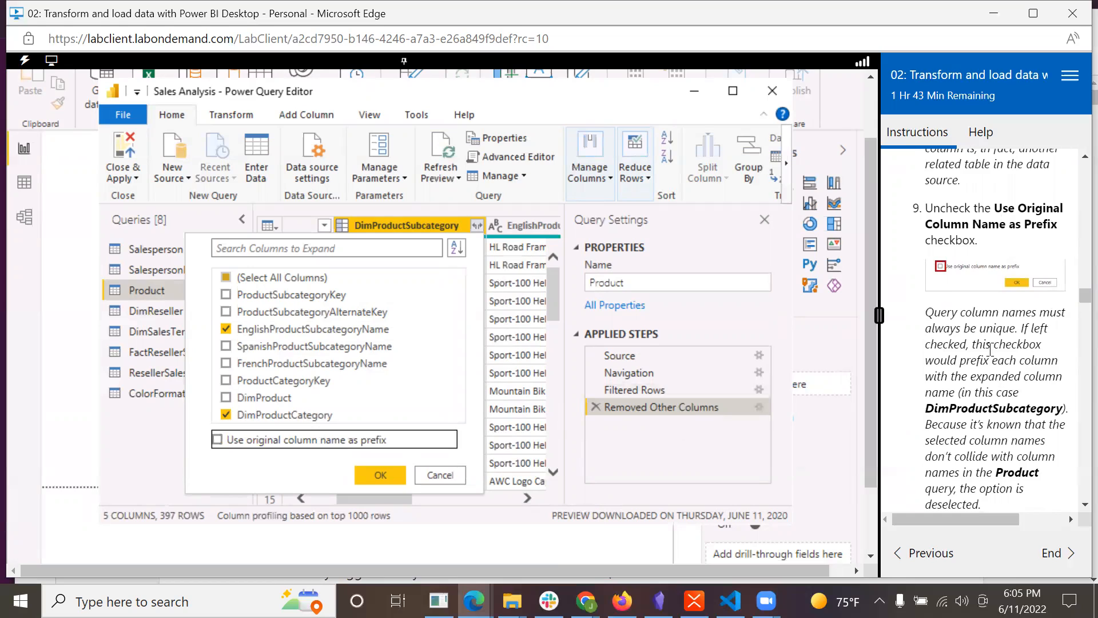
pyautogui.scroll(-1, 990, 349)
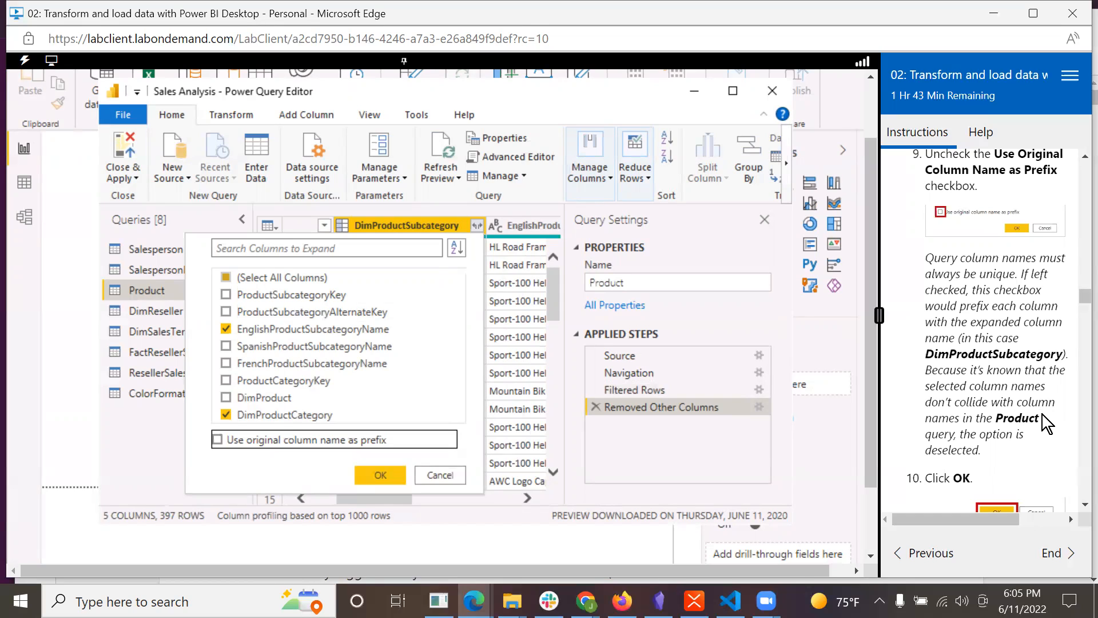
pyautogui.scroll(-2, 1044, 416)
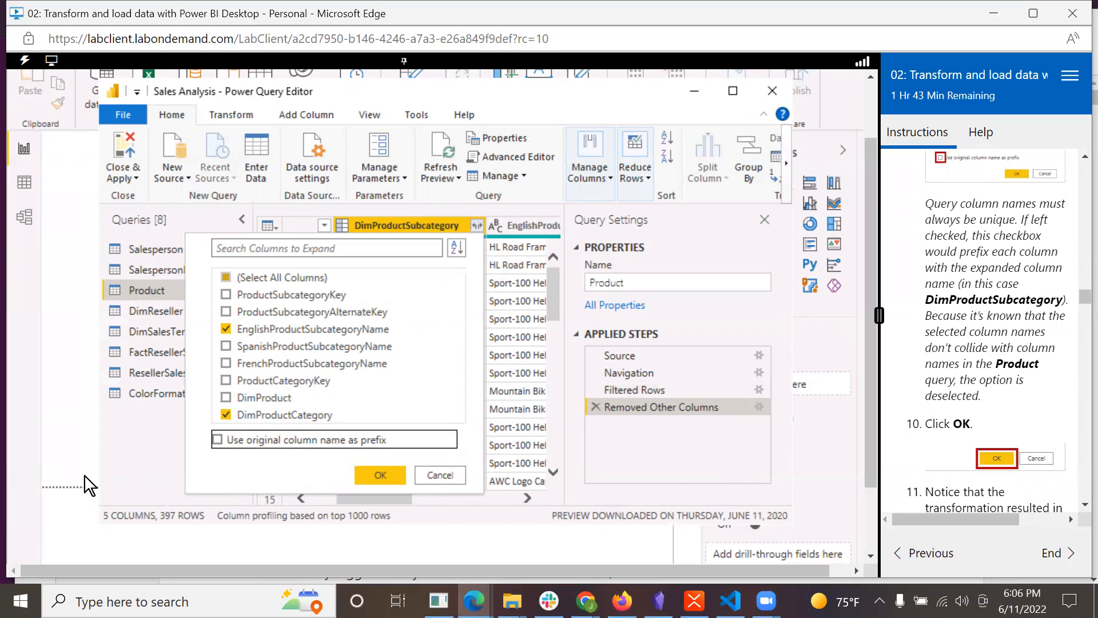
pyautogui.click(368, 478)
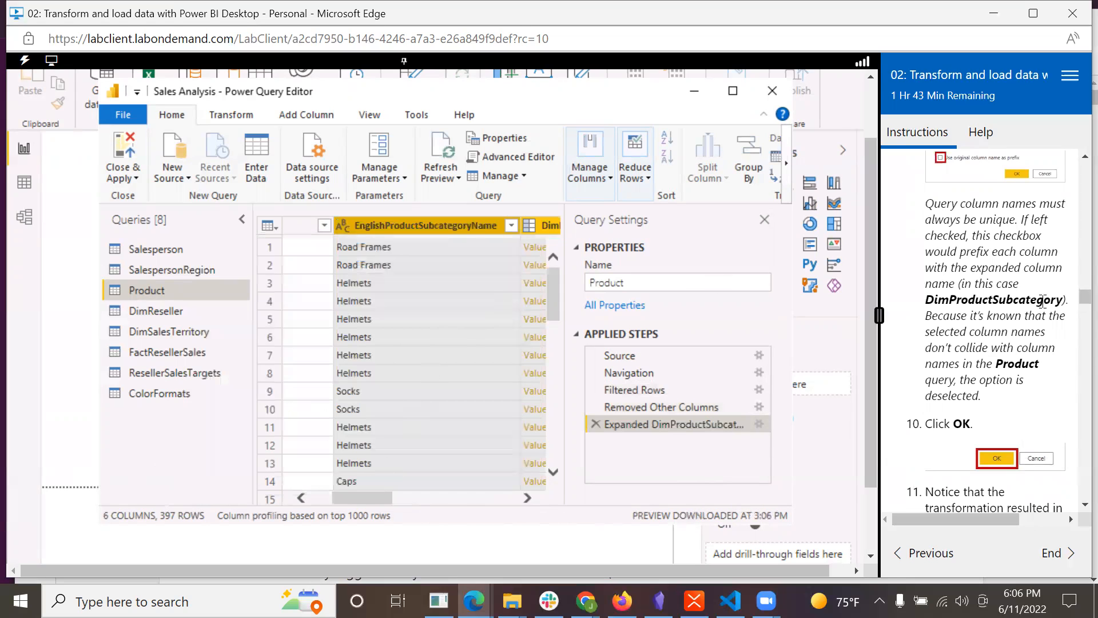
# Following instruction 12, expand the DimProductCategory column to introduce only the EnglishProductCategoryName column
pyautogui.scroll(-5, 1026, 392)
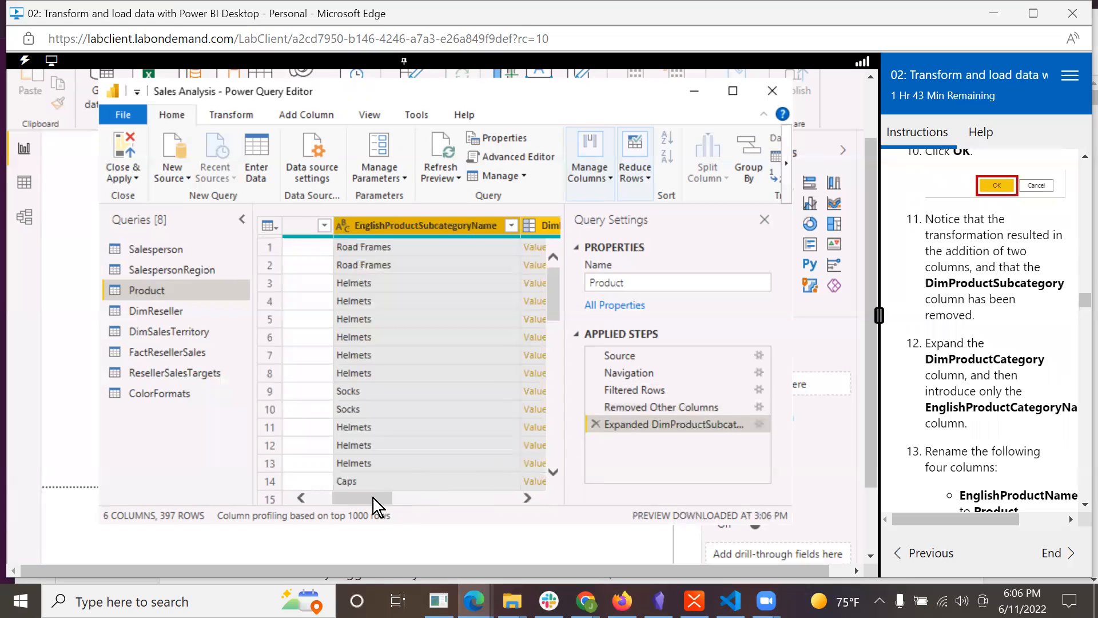
pyautogui.moveTo(373, 496); pyautogui.dragTo(509, 493)
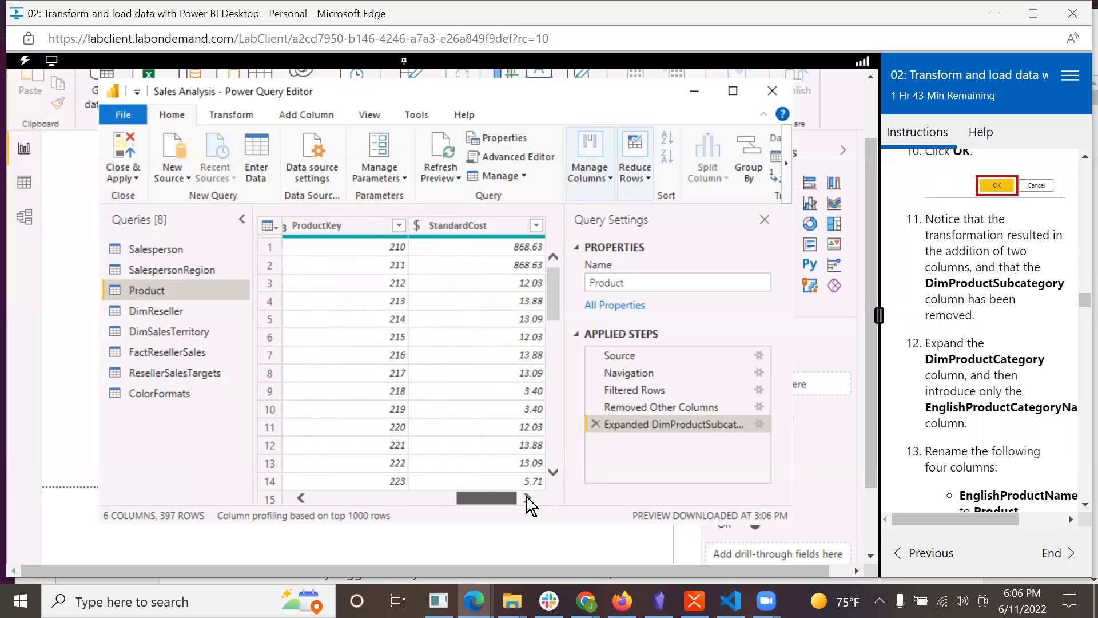
pyautogui.moveTo(506, 492); pyautogui.dragTo(390, 473)
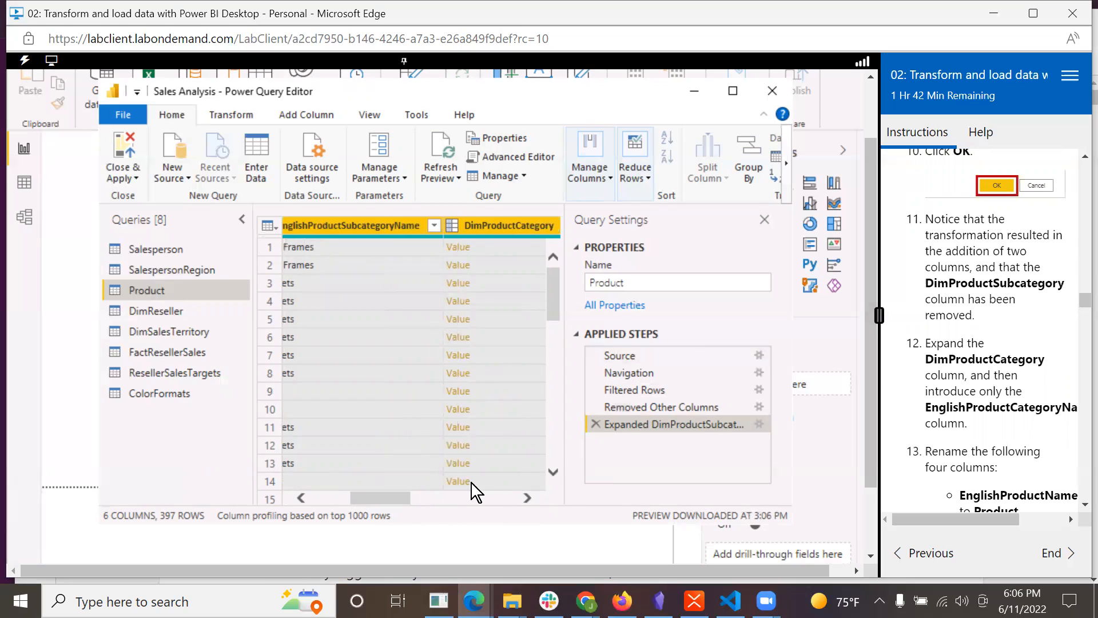
pyautogui.moveTo(392, 495); pyautogui.dragTo(418, 496)
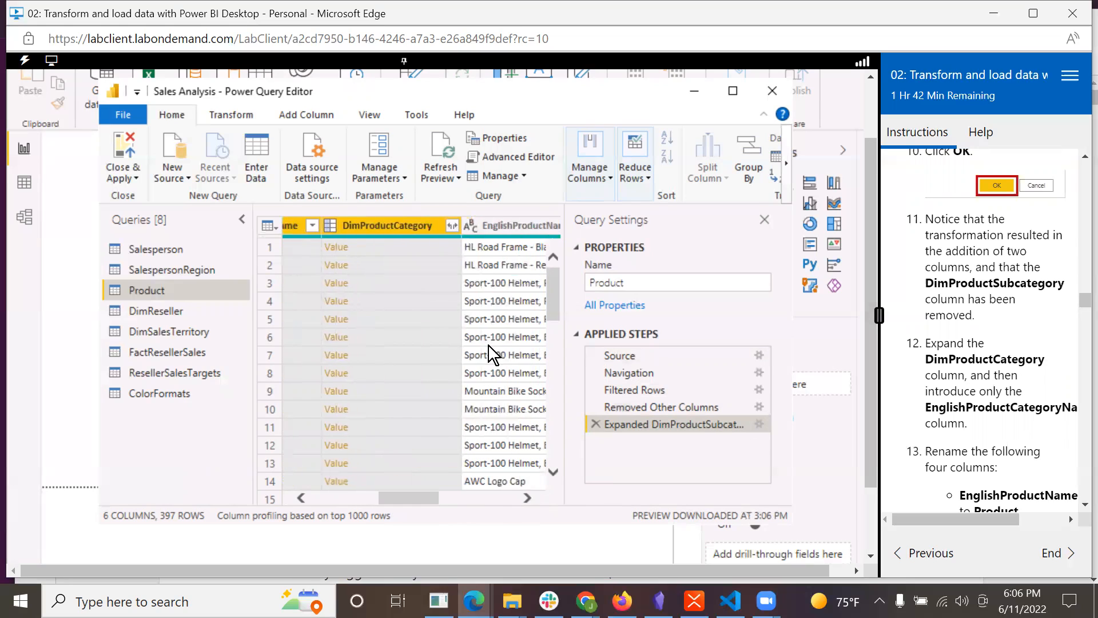
pyautogui.click(453, 227)
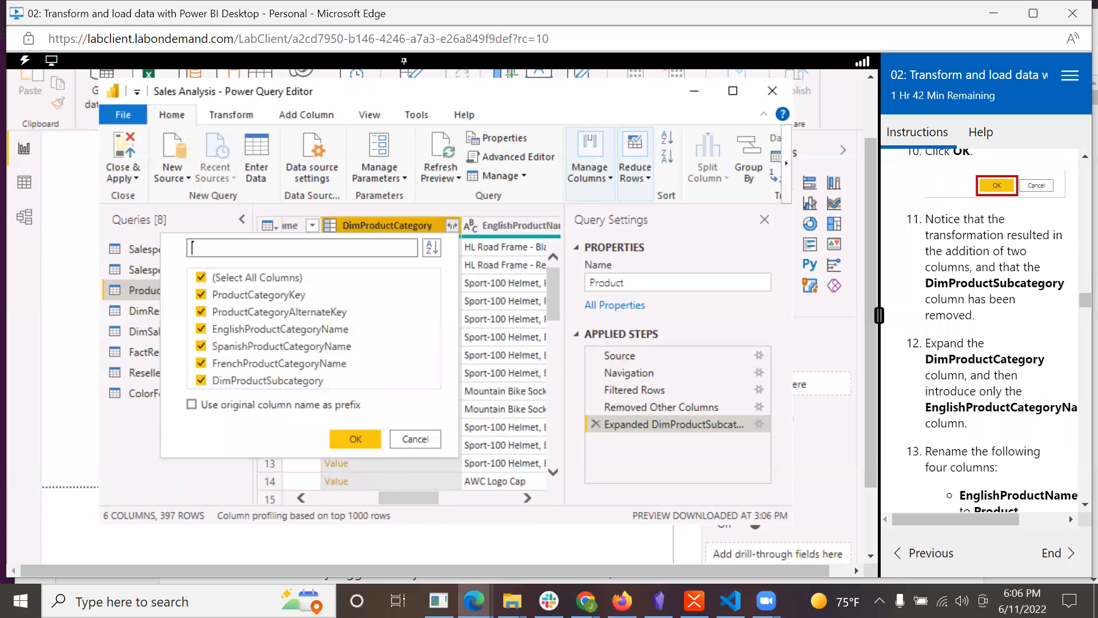
pyautogui.scroll(-3, 955, 382)
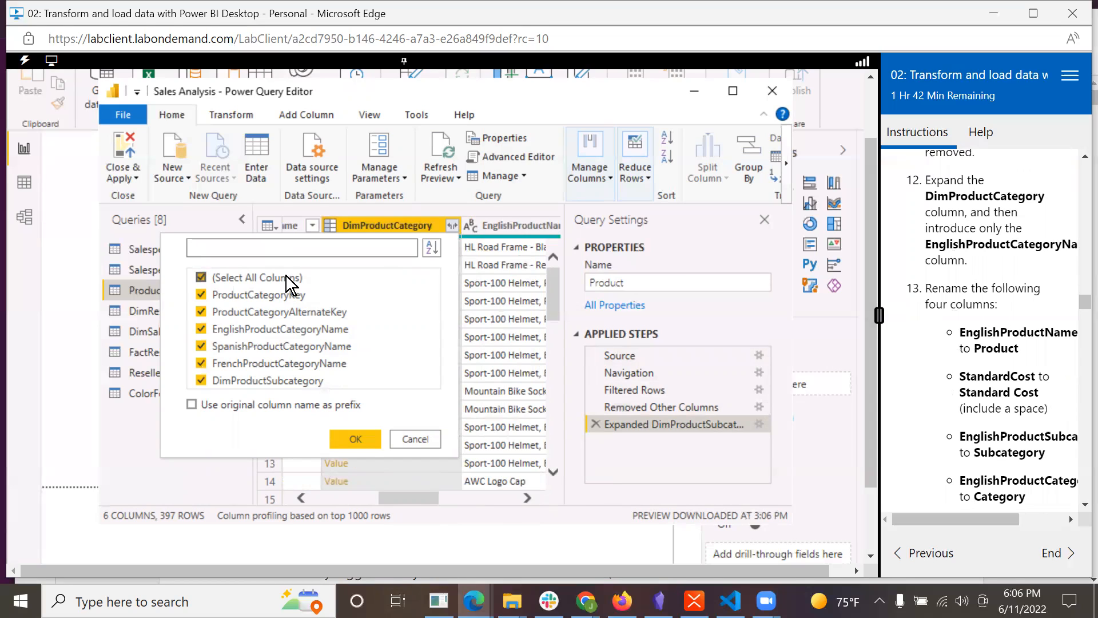
pyautogui.click(204, 276)
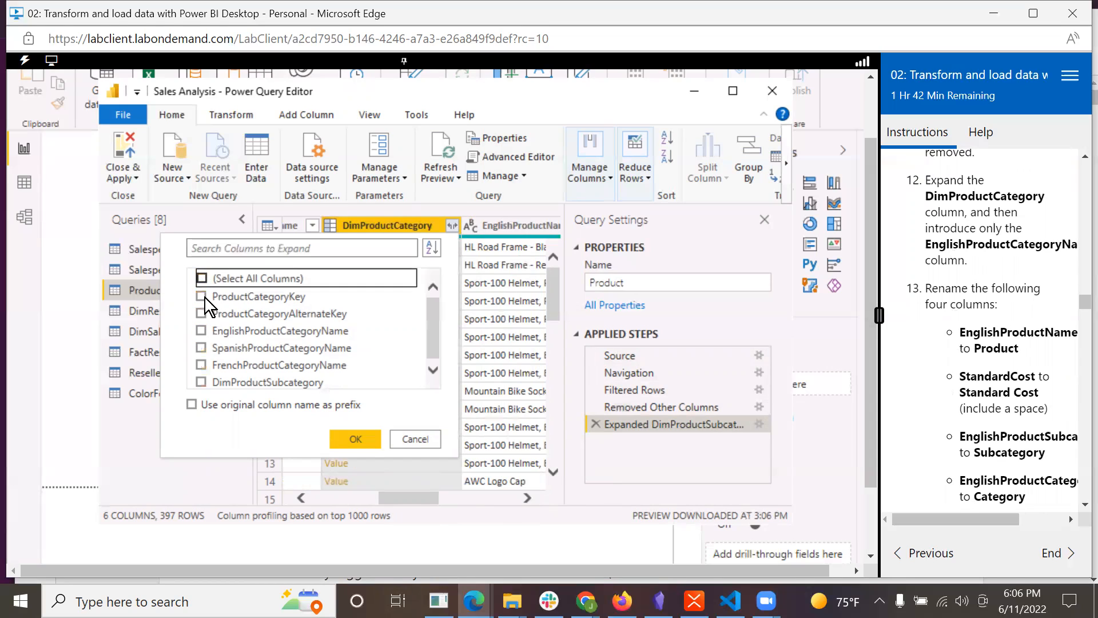
pyautogui.click(200, 330)
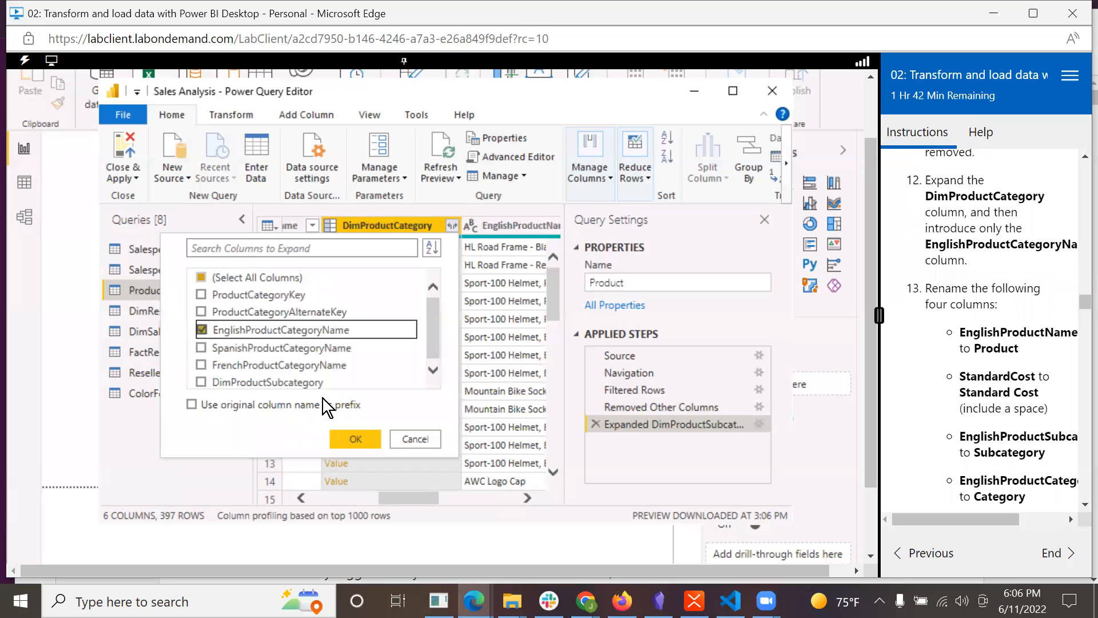
pyautogui.click(351, 439)
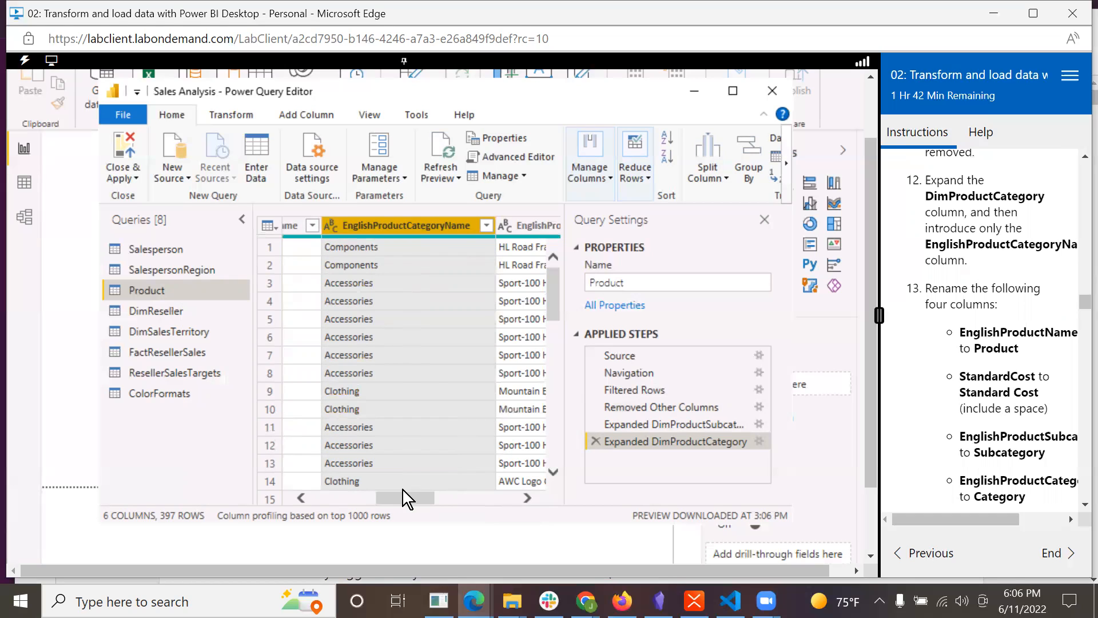
# Rename the EnglishProductName column of the Product query to Product
pyautogui.moveTo(403, 493); pyautogui.dragTo(434, 495)
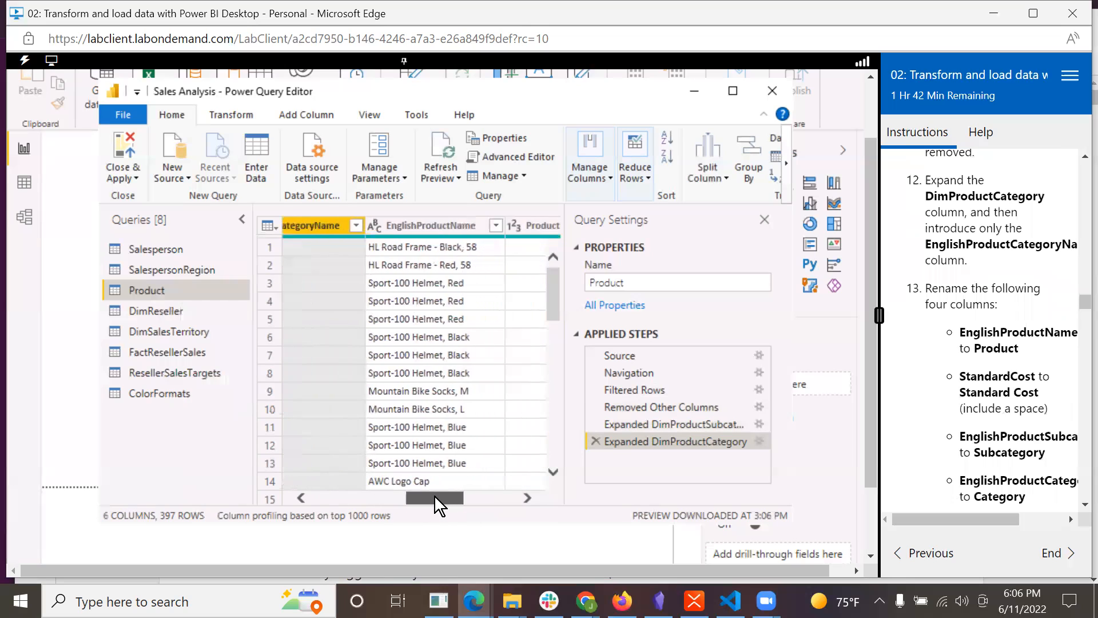
pyautogui.doubleClick(428, 224)
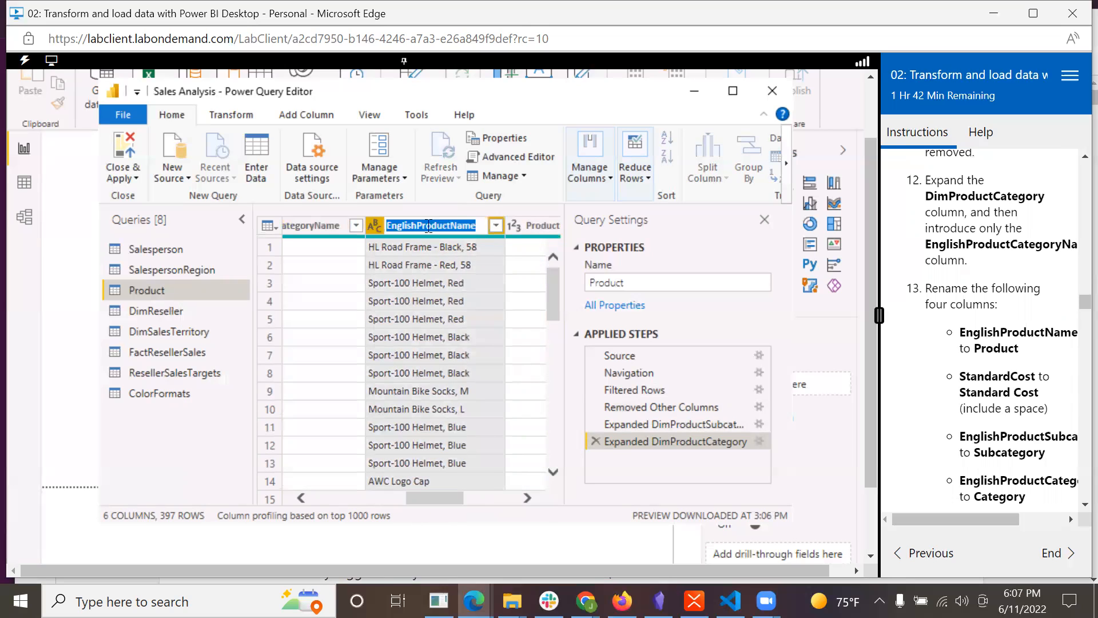
pyautogui.write('Product')
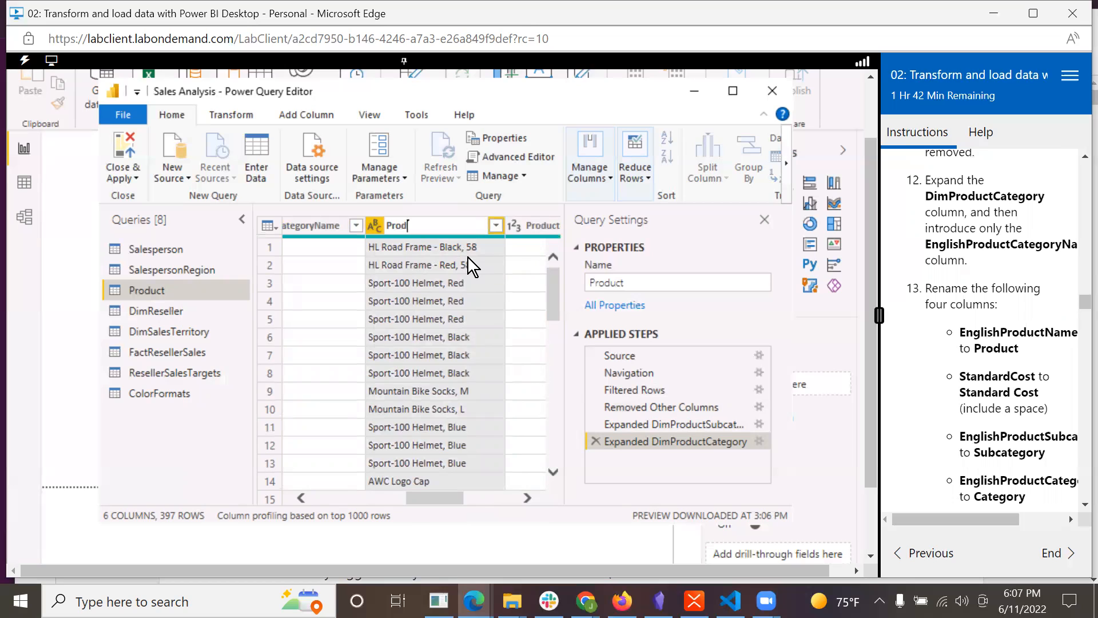
pyautogui.press('Return')
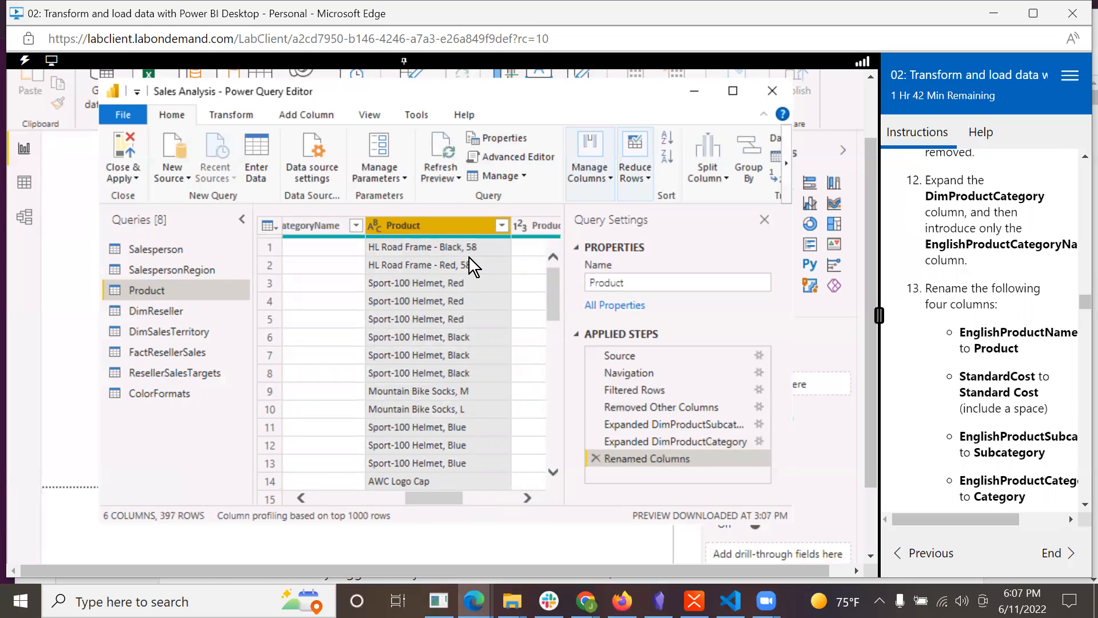
# Rename the StandardCost column to Standard Cost, with a space, as listed in instruction 13
pyautogui.scroll(-2, 961, 377)
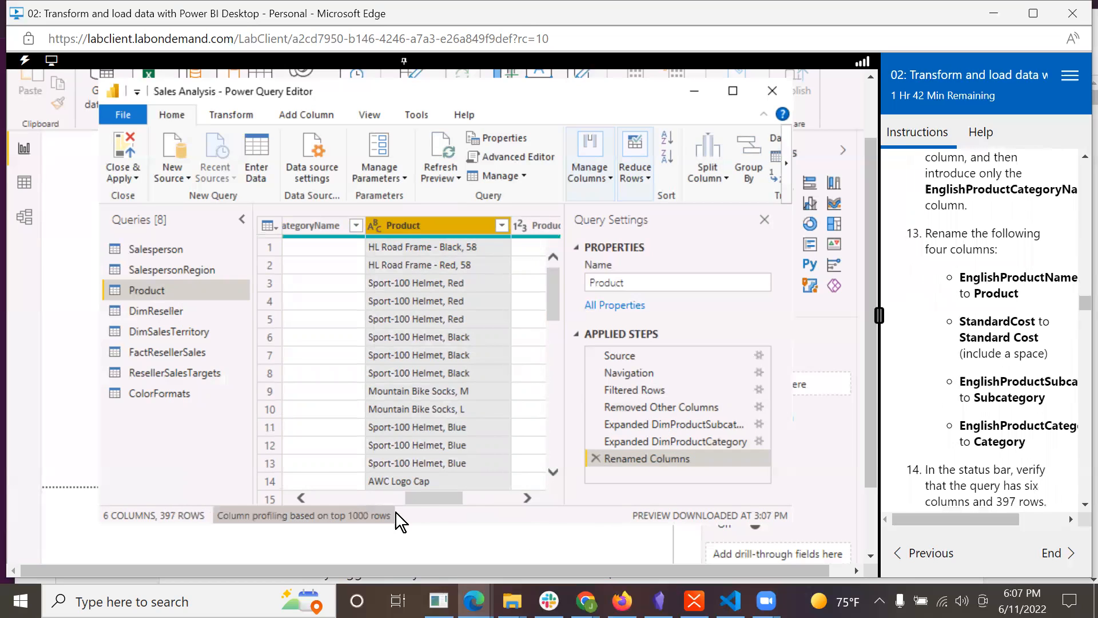
pyautogui.moveTo(431, 496); pyautogui.dragTo(492, 485)
pyautogui.doubleClick(475, 228)
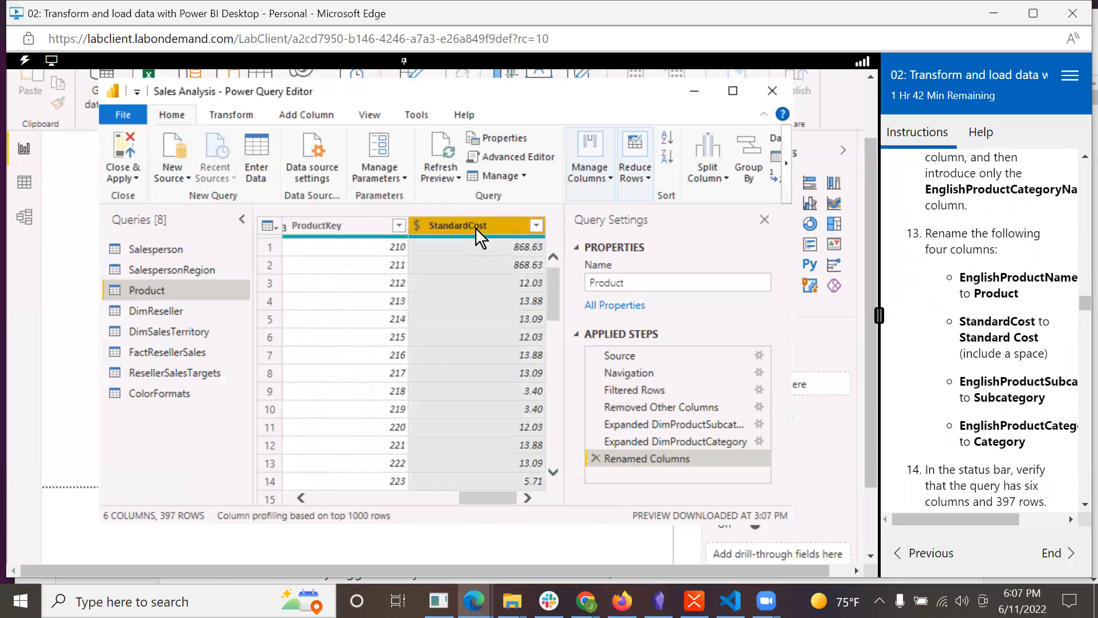
pyautogui.click(467, 225)
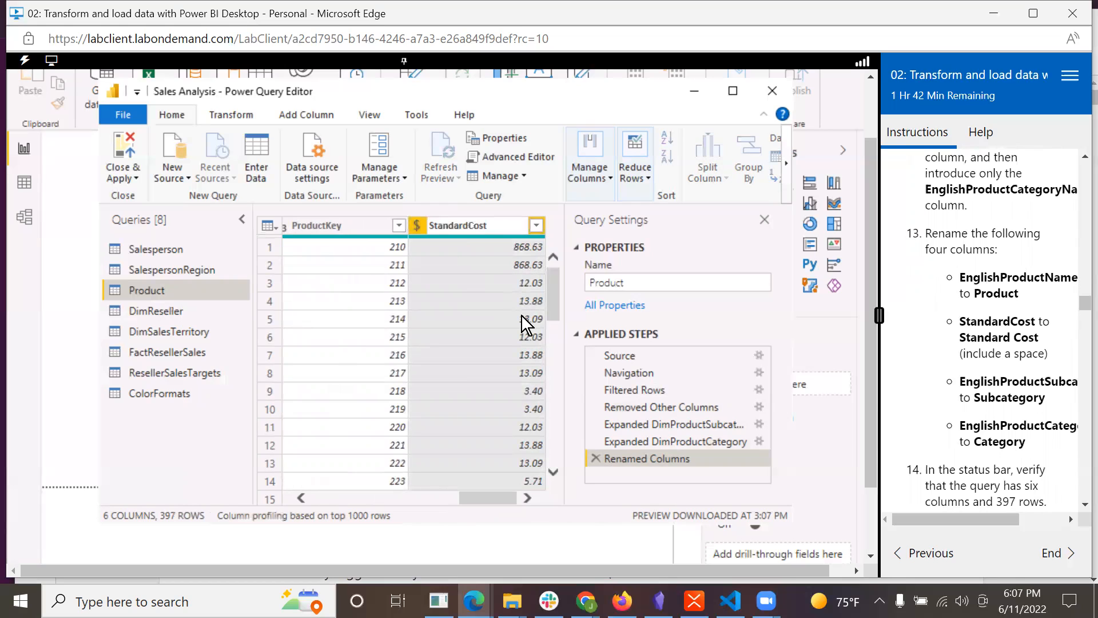
pyautogui.press('Return')
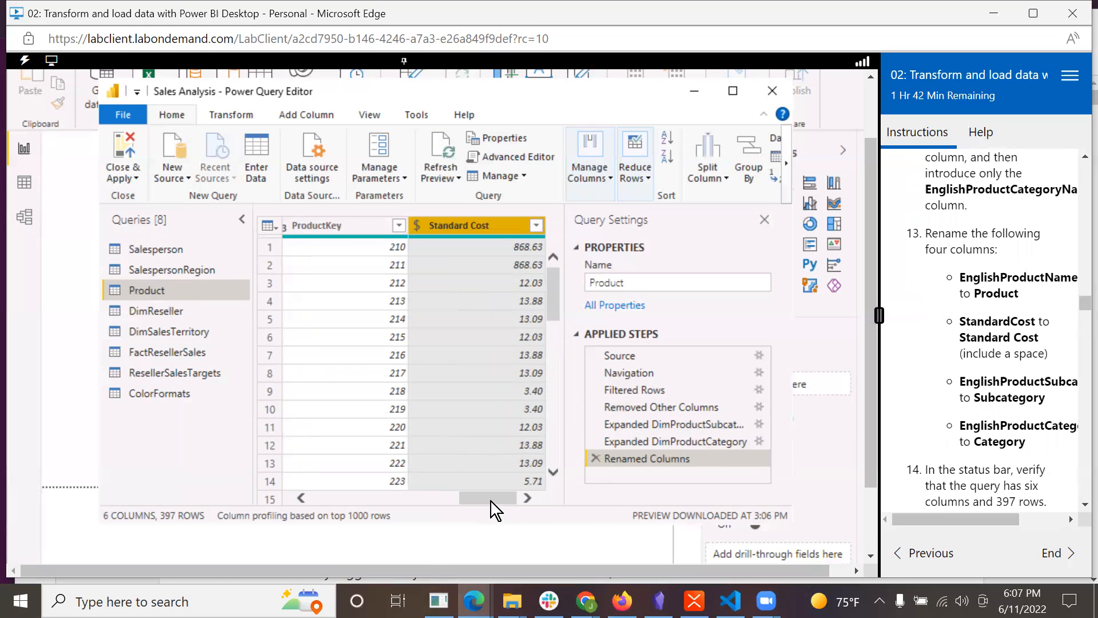
# Rename the EnglishProductSubcategoryName column to Subcategory
pyautogui.moveTo(489, 501); pyautogui.dragTo(373, 482)
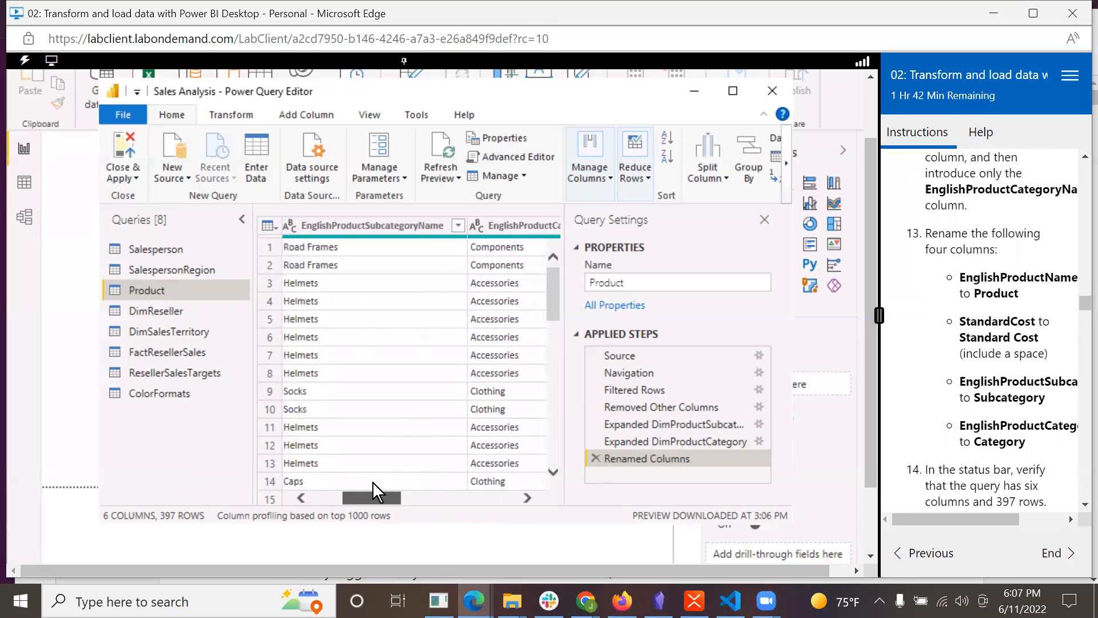
pyautogui.doubleClick(345, 225)
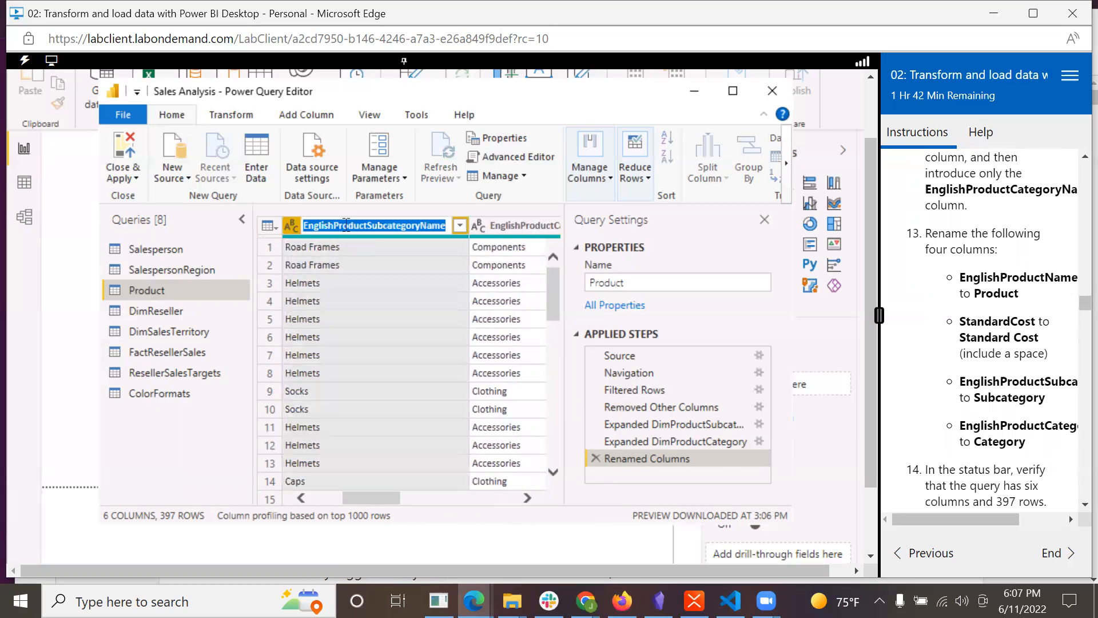
pyautogui.write('Subcate')
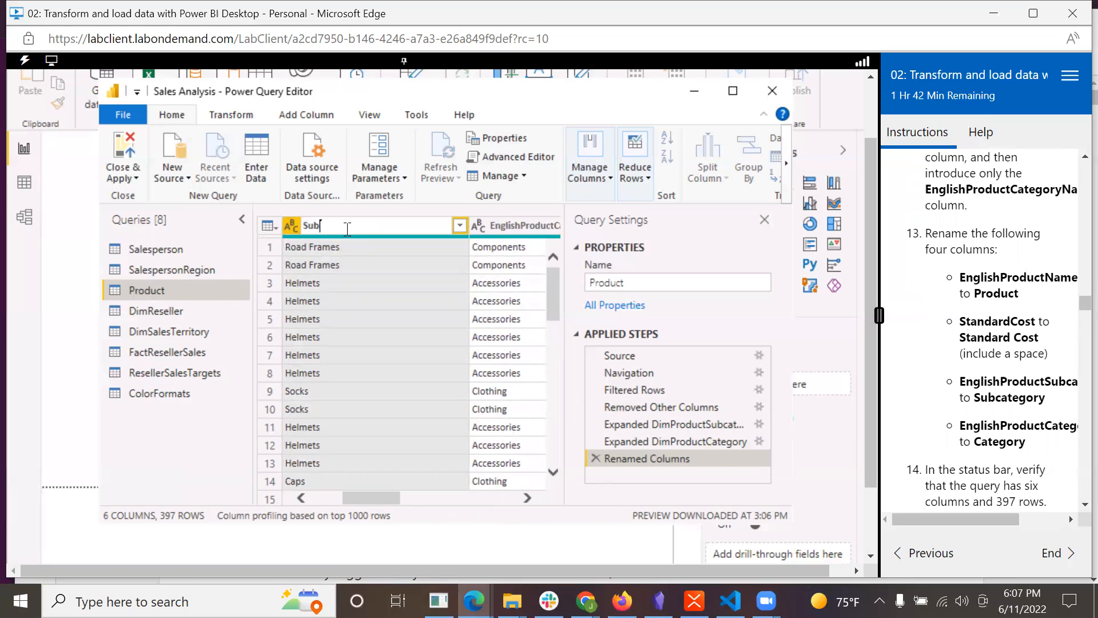
pyautogui.write('gory')
pyautogui.press('Return')
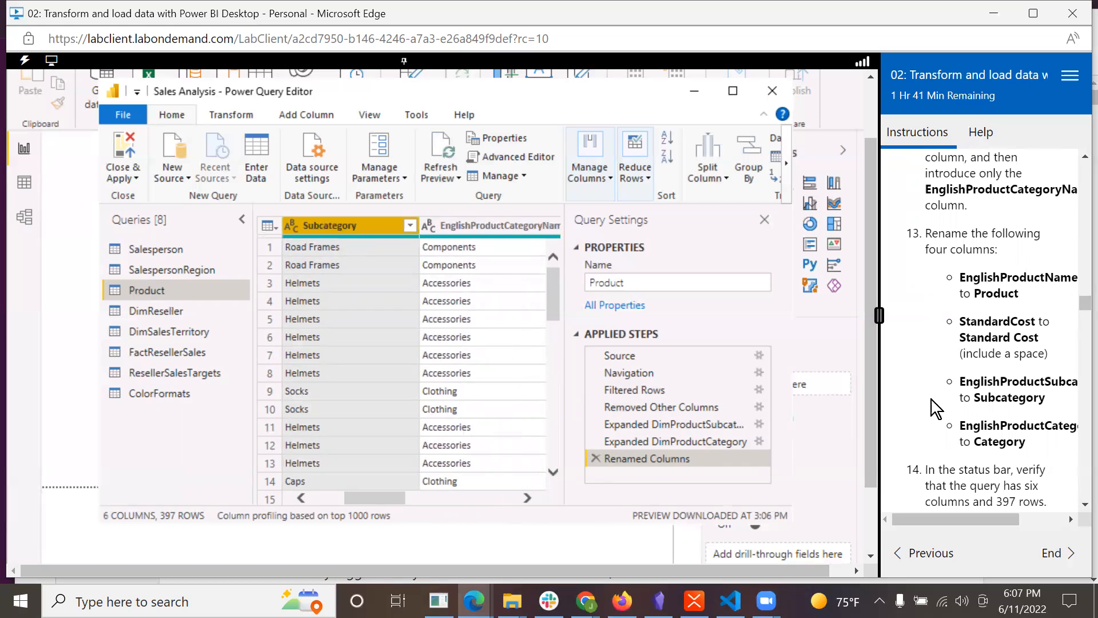
# Rename the EnglishProductCategoryName column of the Product query to Category
pyautogui.click(486, 224)
pyautogui.doubleClick(489, 224)
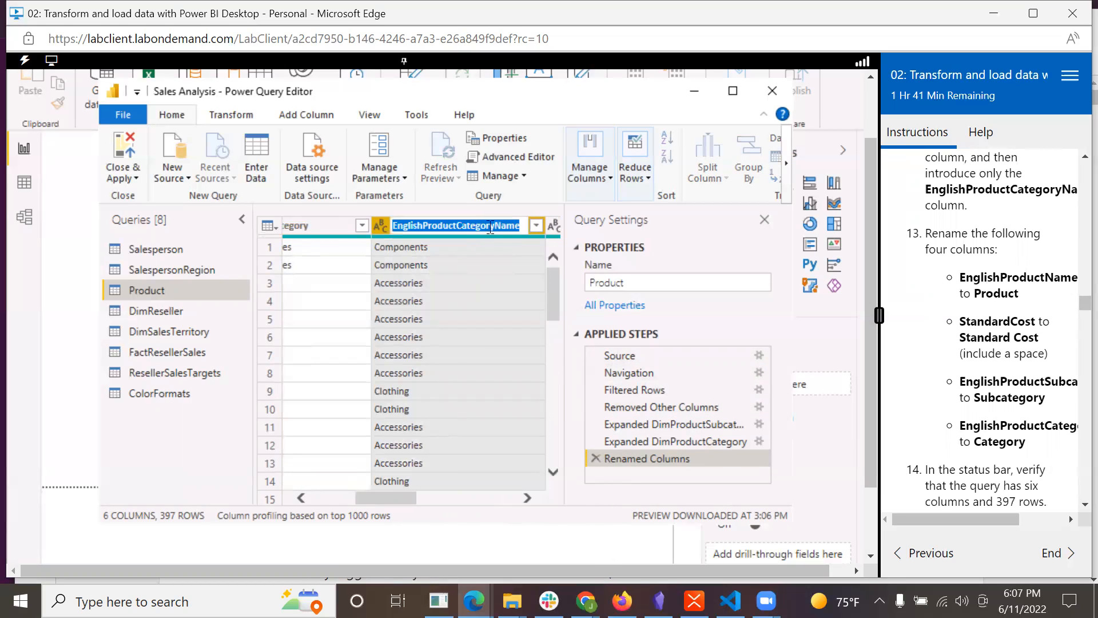
pyautogui.write('Category')
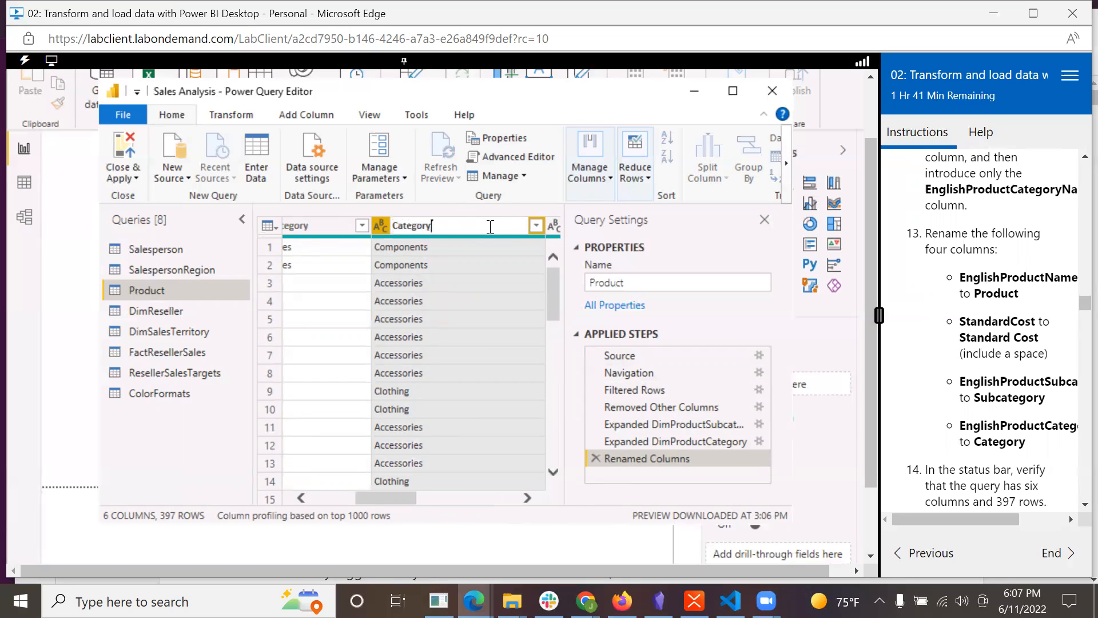
pyautogui.press('Return')
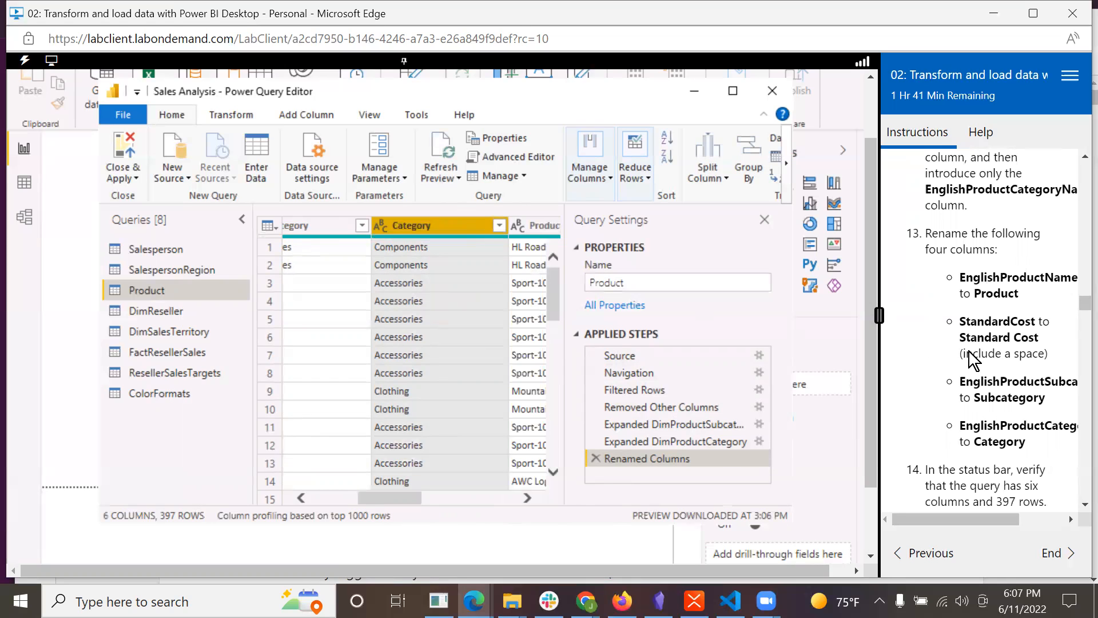
# Following Task 5 of the lab instructions, rename the DimReseller query to Reseller
pyautogui.scroll(-5, 1049, 442)
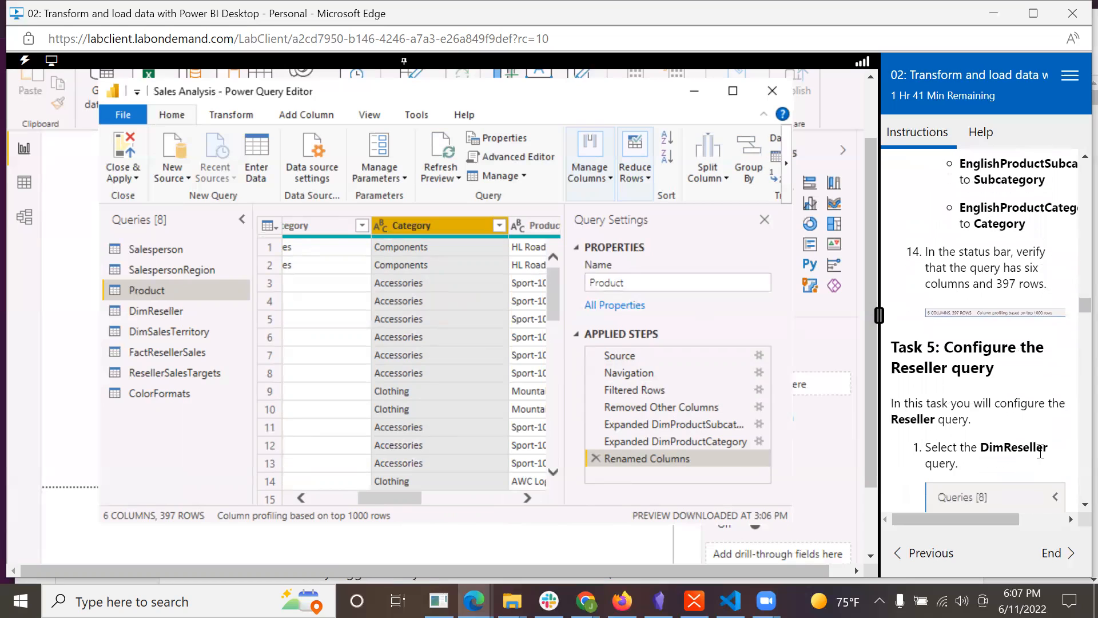
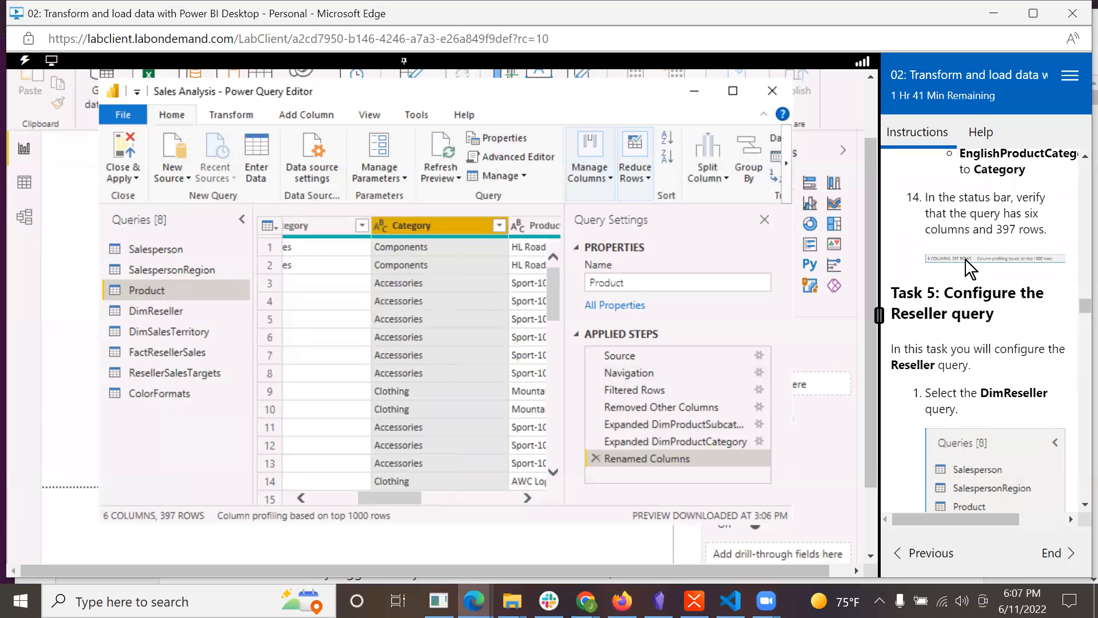
pyautogui.scroll(-2, 966, 259)
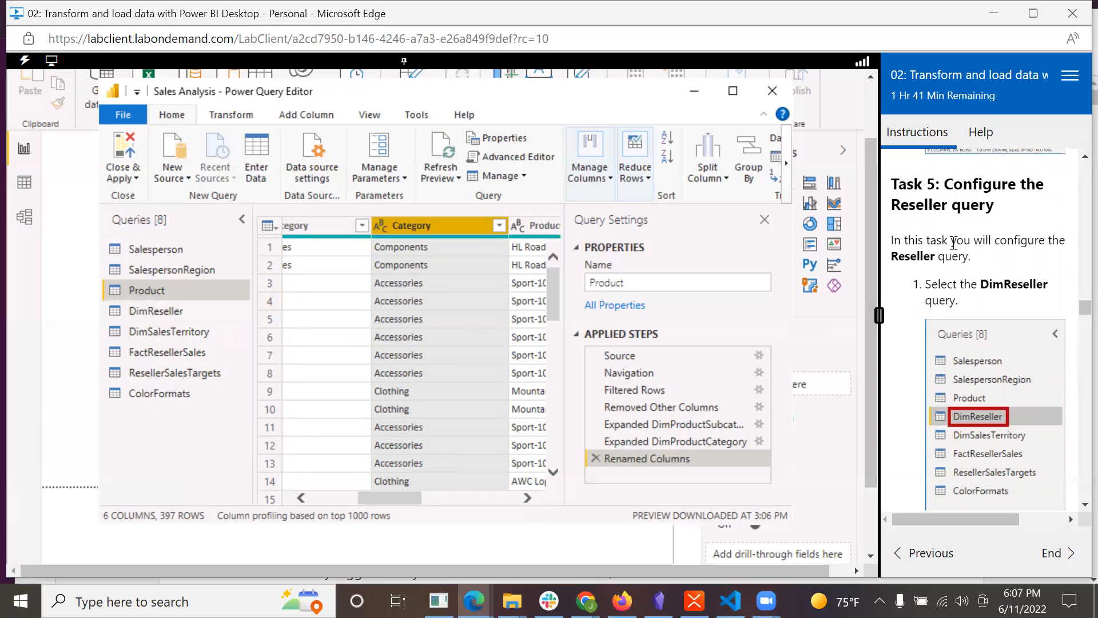
pyautogui.scroll(-2, 1042, 298)
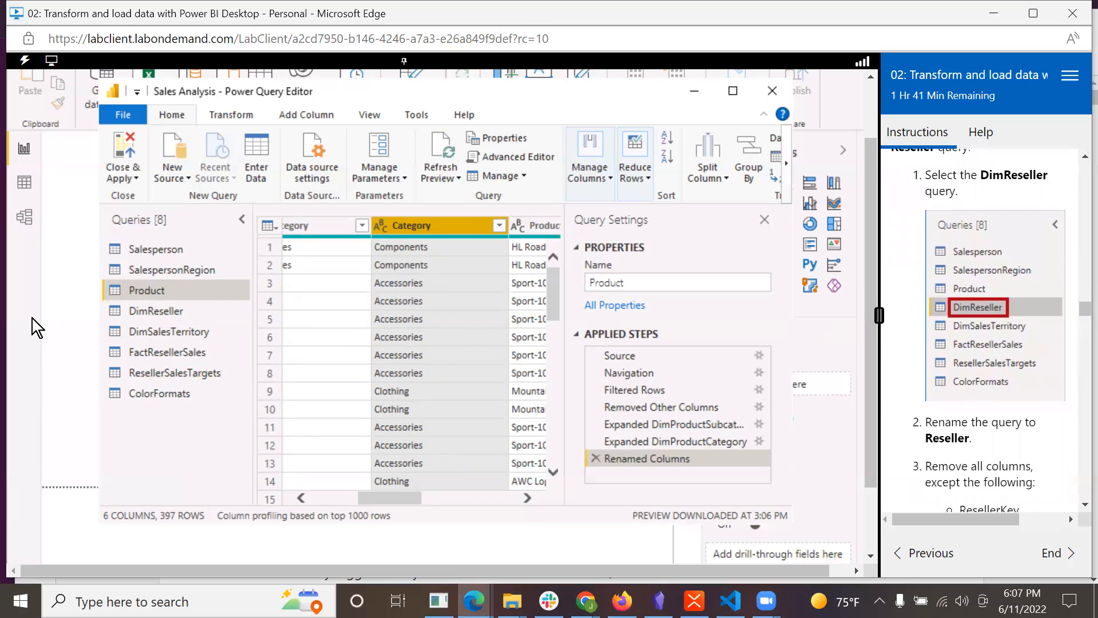
pyautogui.click(166, 310)
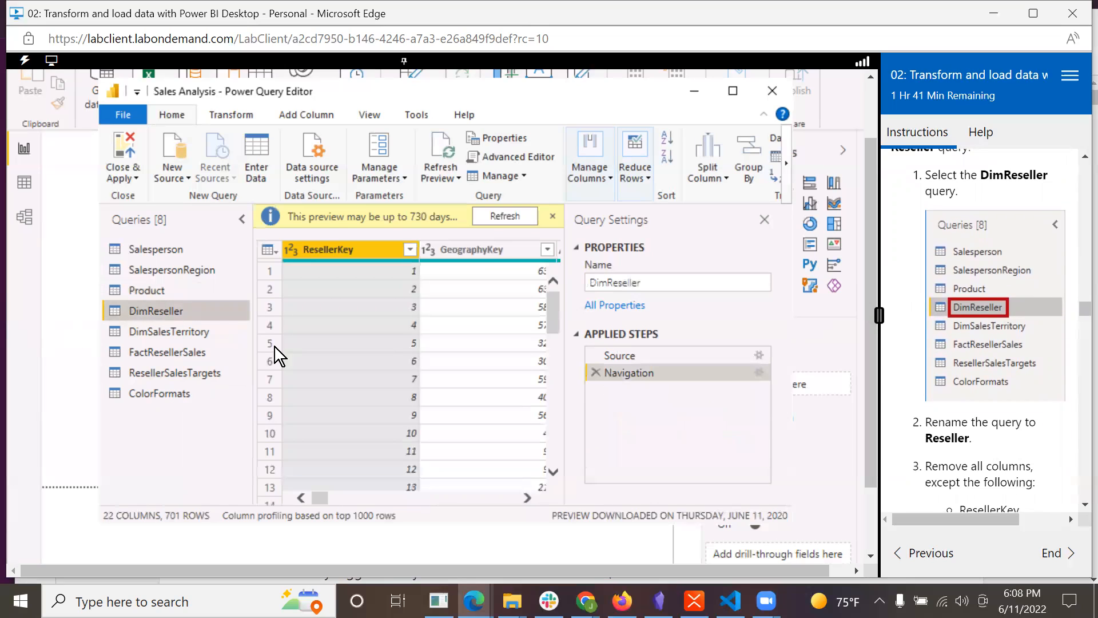
pyautogui.click(656, 282)
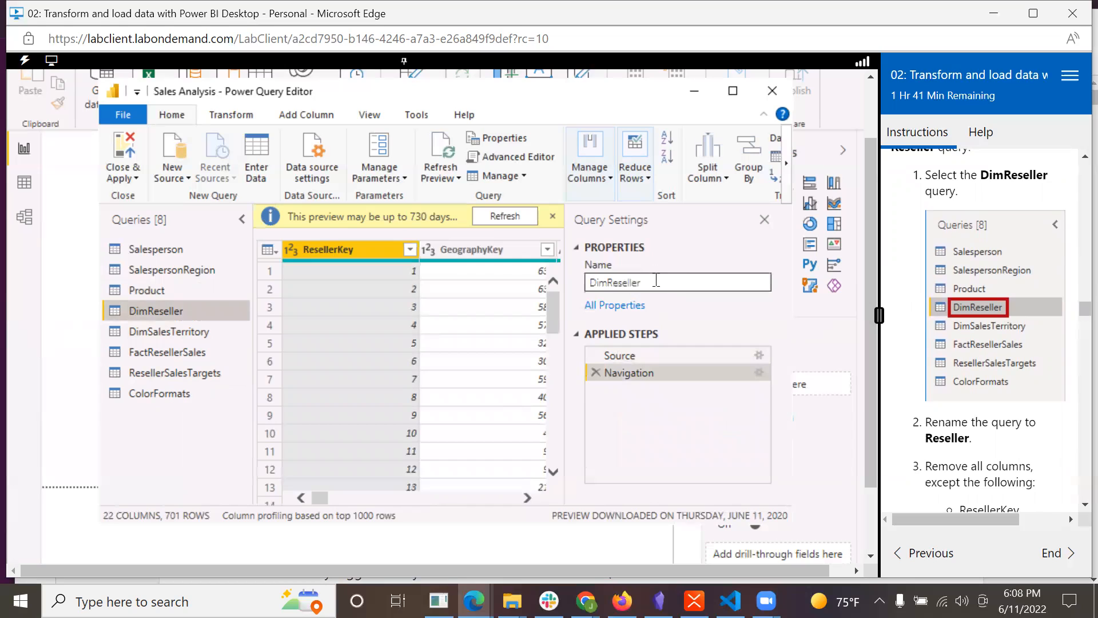
pyautogui.click(605, 282)
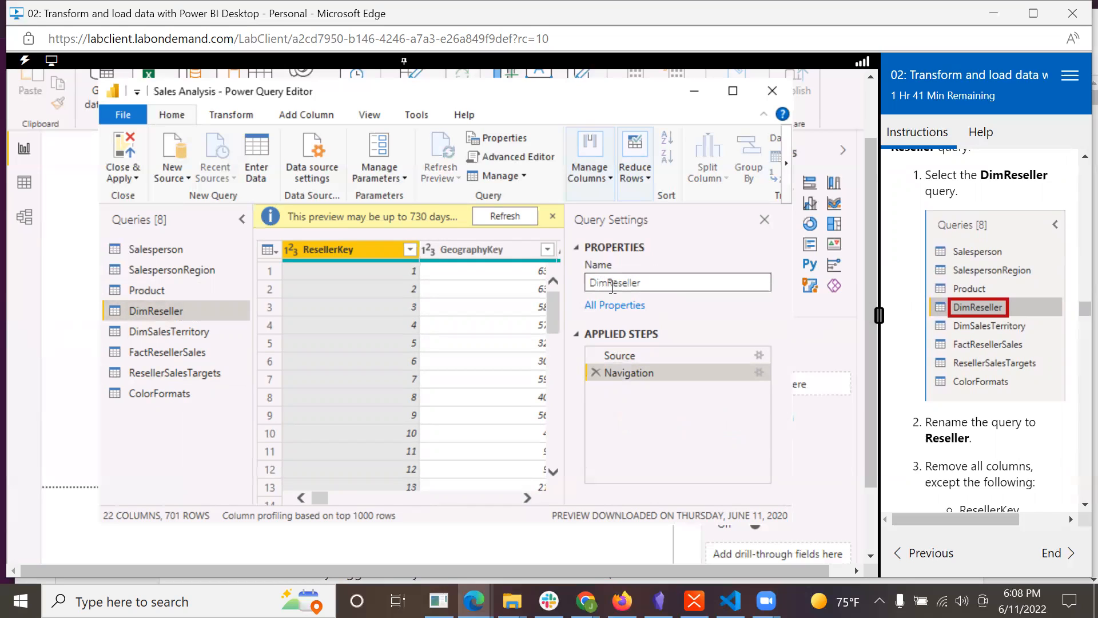
pyautogui.press('BackSpace')
pyautogui.press('BackSpace')
pyautogui.press('BackSpace')
pyautogui.press('Return')
# Remove all columns of the Reseller query except ResellerKey, BusinessType, ResellerName and DimGeography
pyautogui.scroll(-3, 1046, 424)
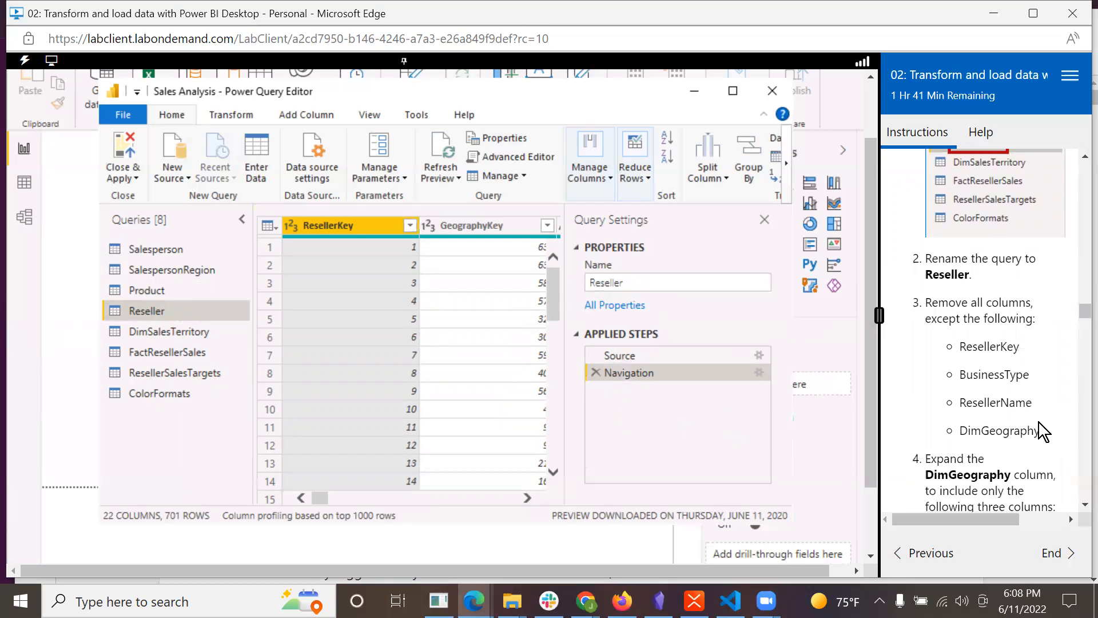
pyautogui.scroll(-1, 1022, 364)
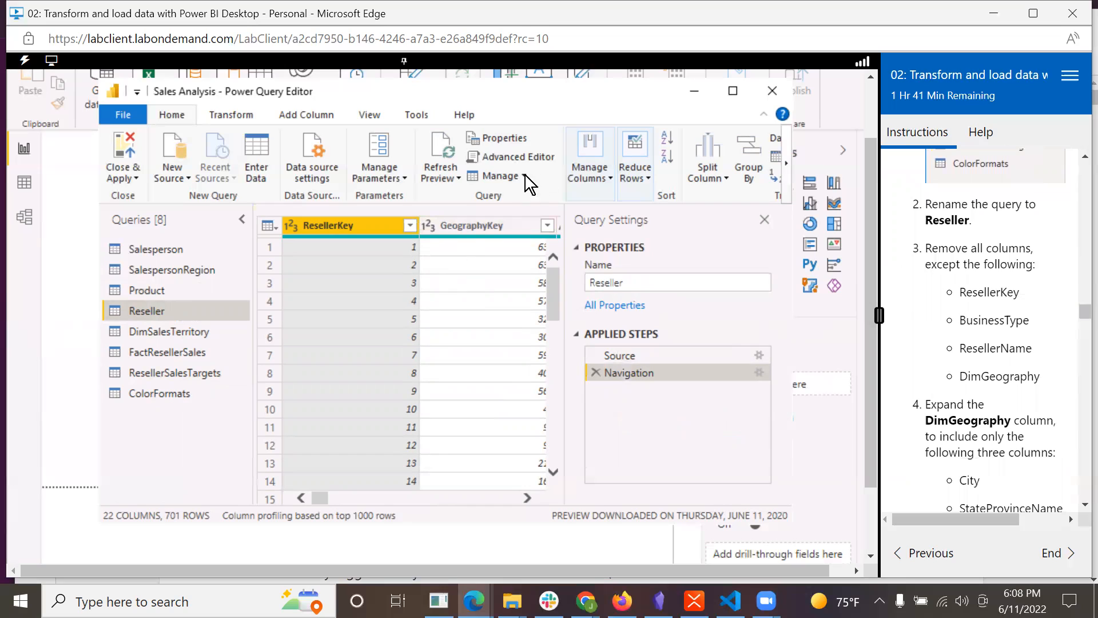
pyautogui.click(607, 173)
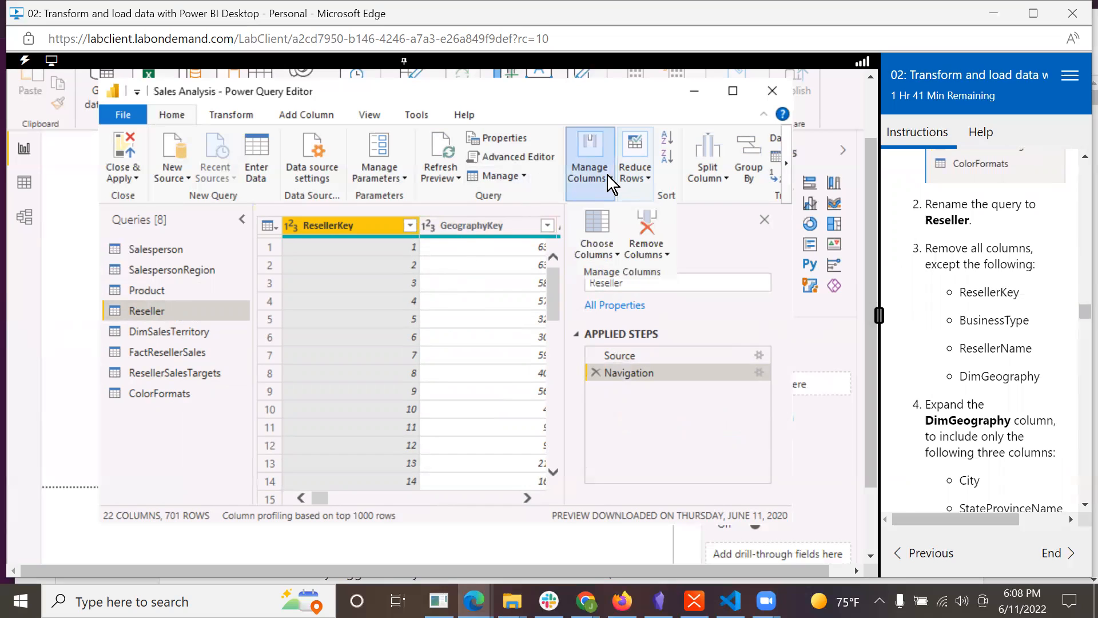
pyautogui.click(610, 253)
pyautogui.click(611, 274)
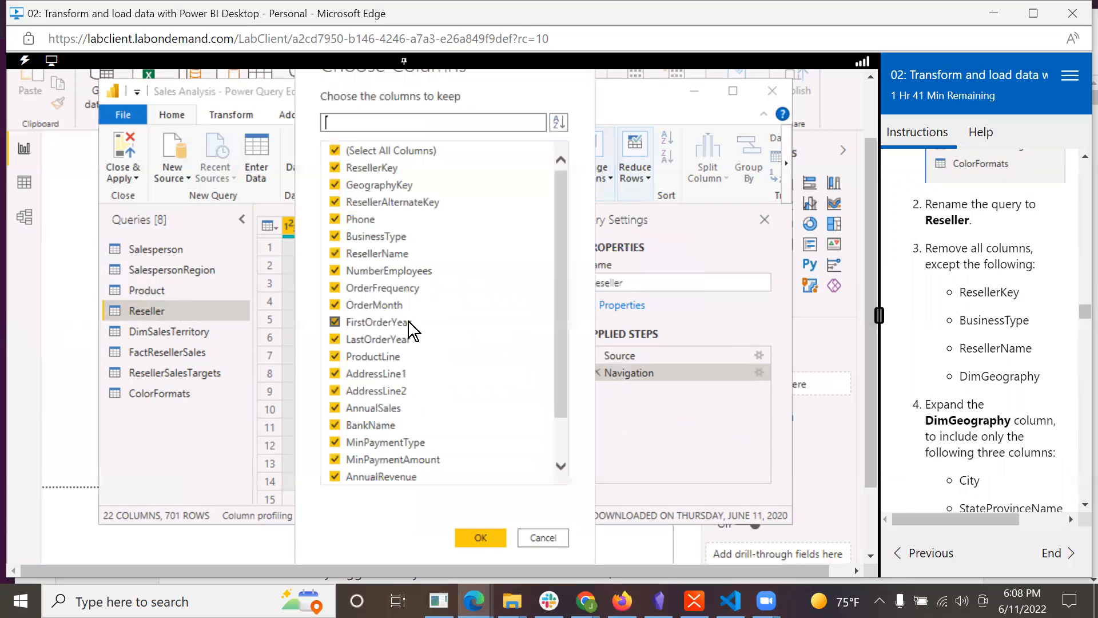
pyautogui.click(336, 151)
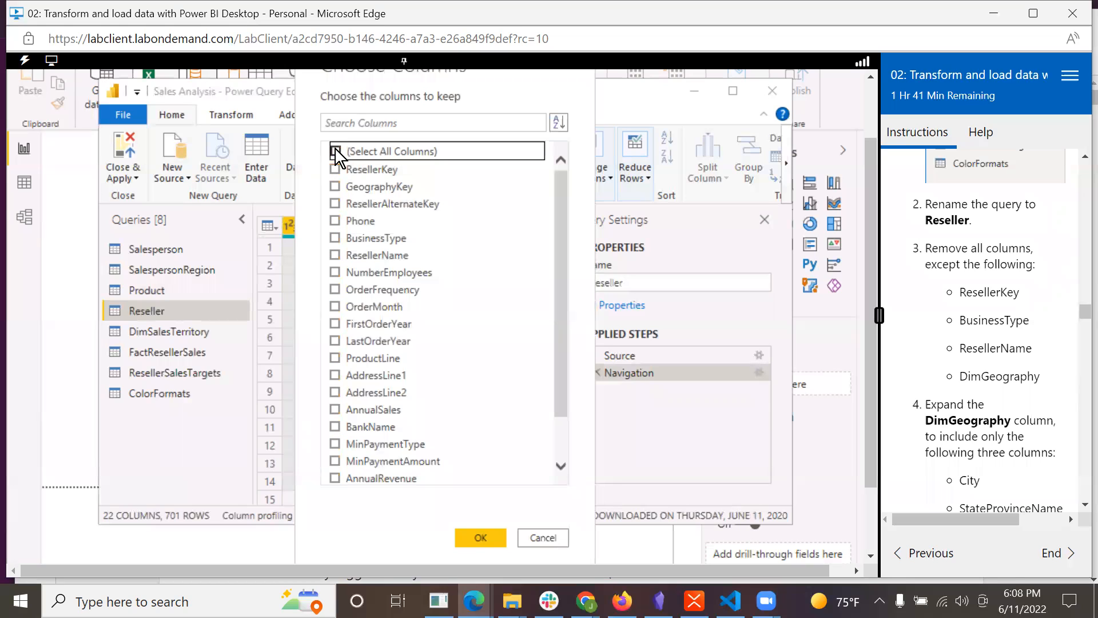
pyautogui.click(338, 168)
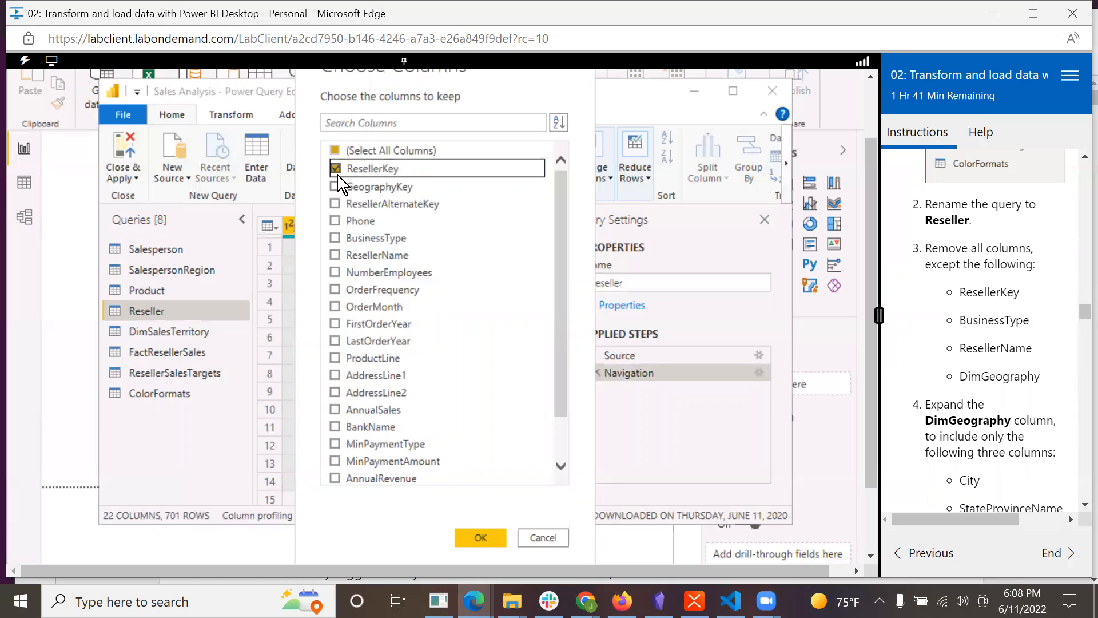
pyautogui.click(334, 240)
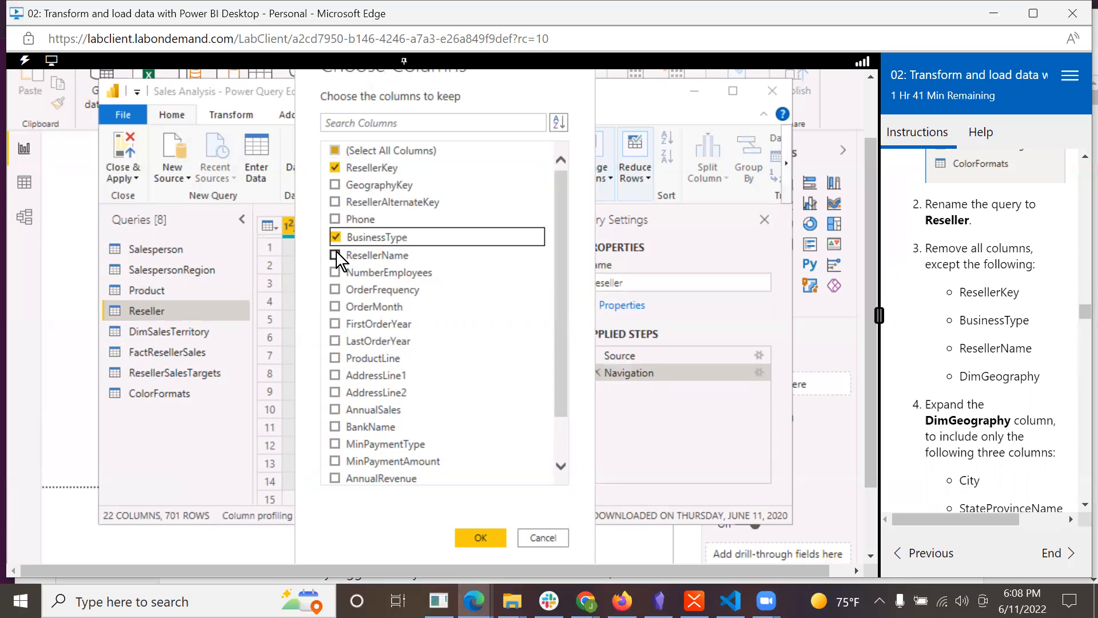
pyautogui.click(336, 253)
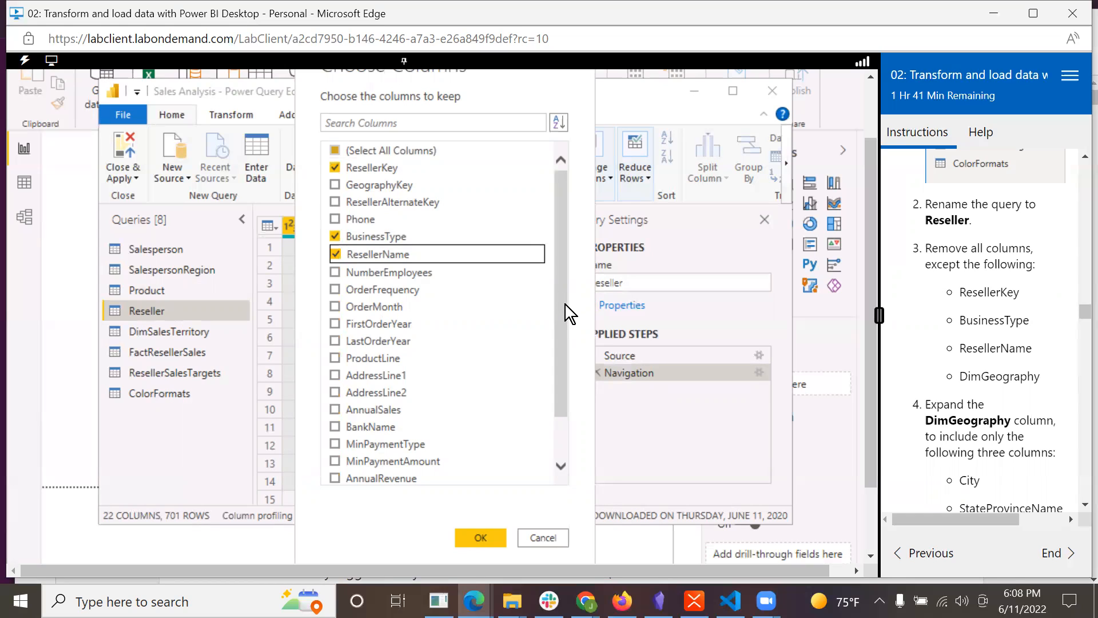
pyautogui.scroll(-1, 564, 314)
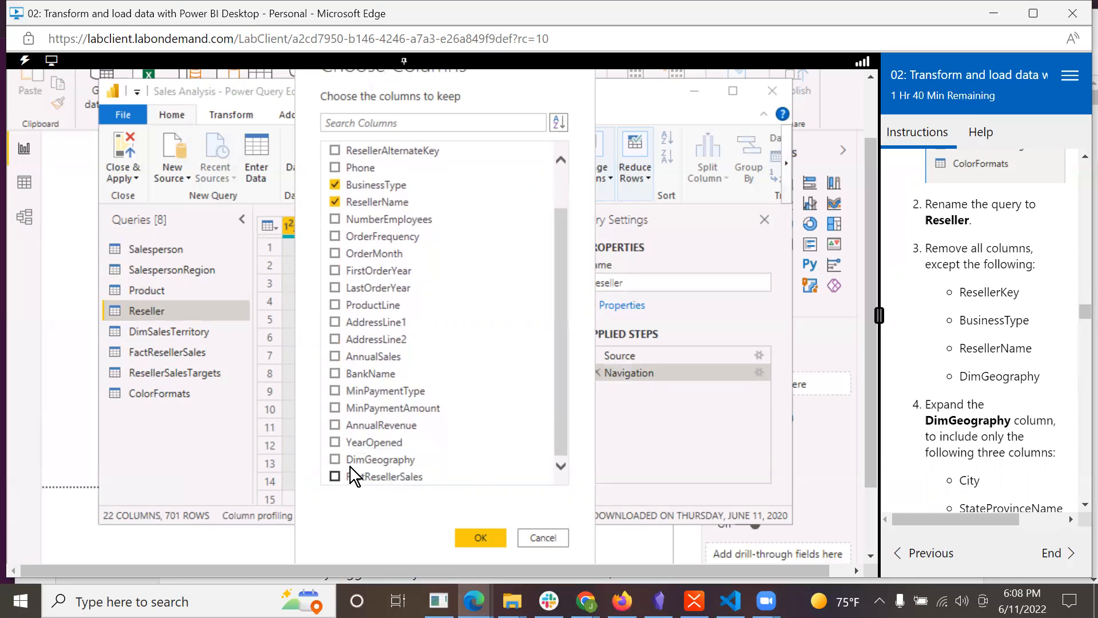
pyautogui.click(335, 458)
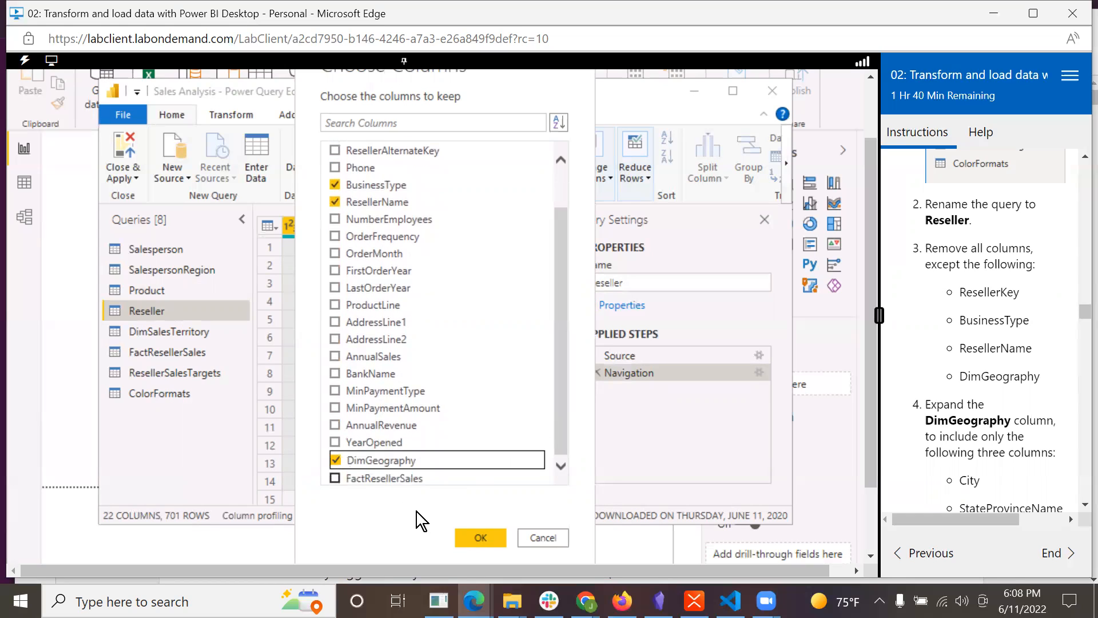
pyautogui.click(481, 536)
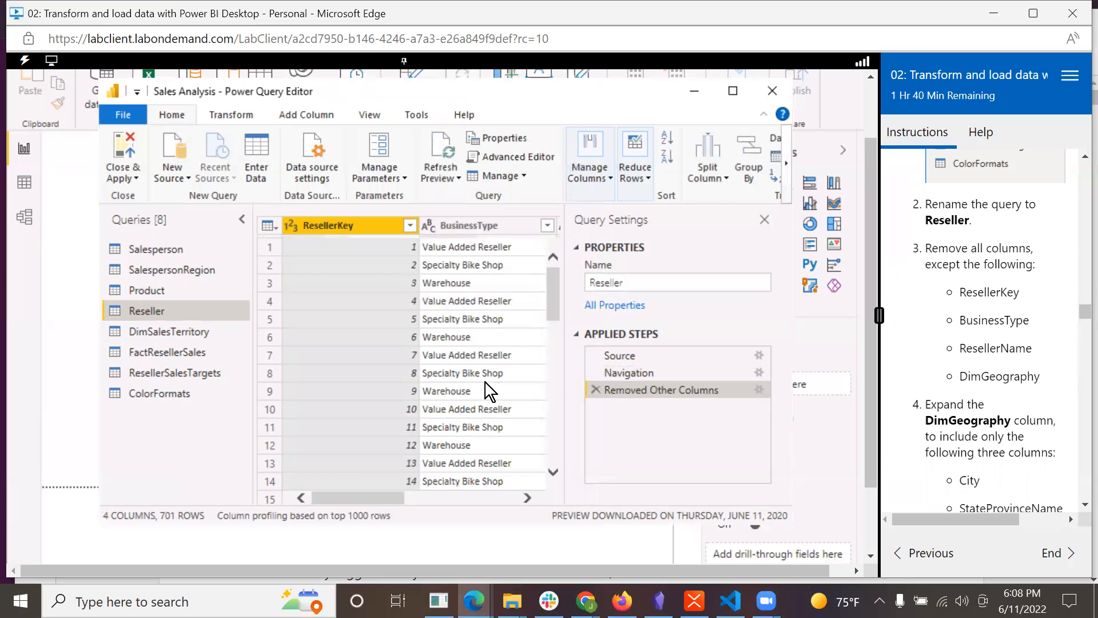
# Expand the DimGeography column to include only the City, StateProvinceName and EnglishCountryRegionName columns
pyautogui.moveTo(392, 499); pyautogui.dragTo(535, 504)
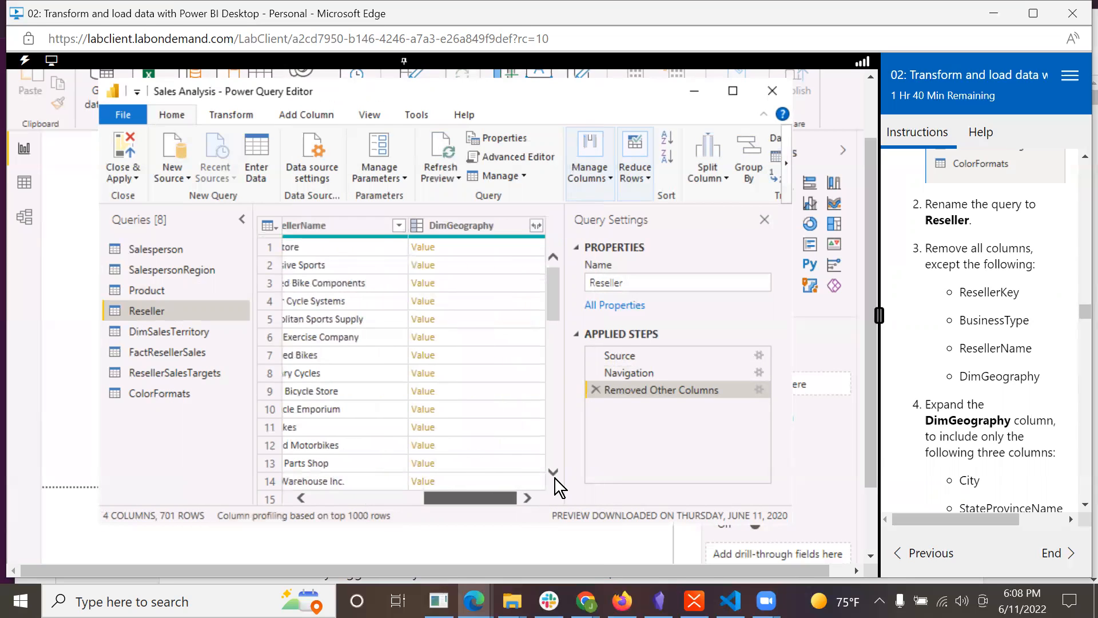
pyautogui.click(536, 226)
pyautogui.scroll(-4, 983, 320)
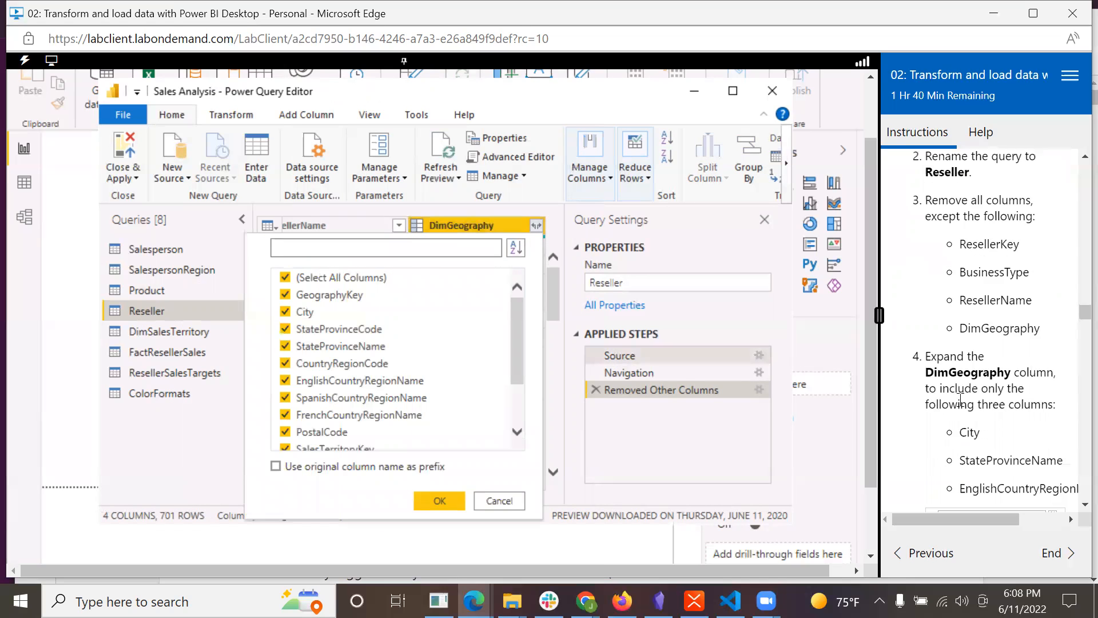
pyautogui.click(286, 275)
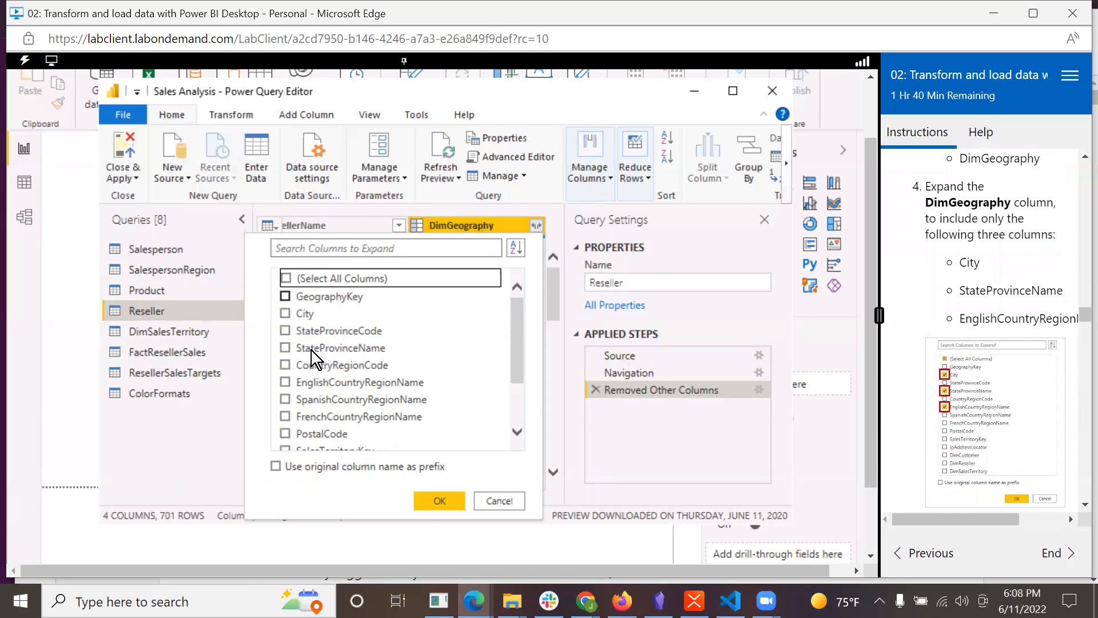
pyautogui.click(284, 313)
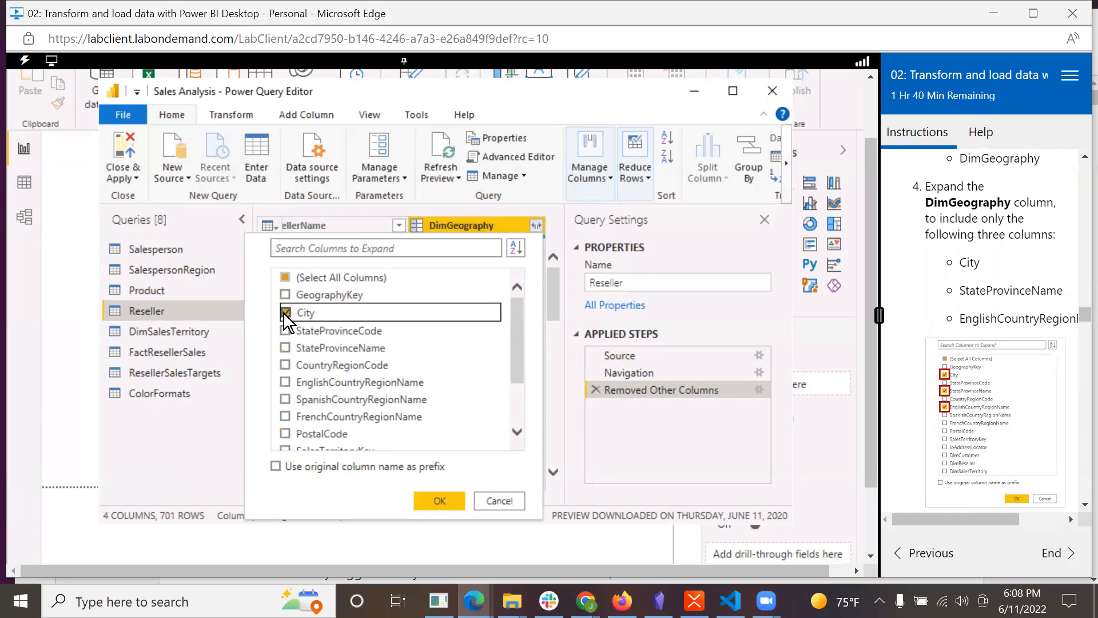
pyautogui.click(284, 347)
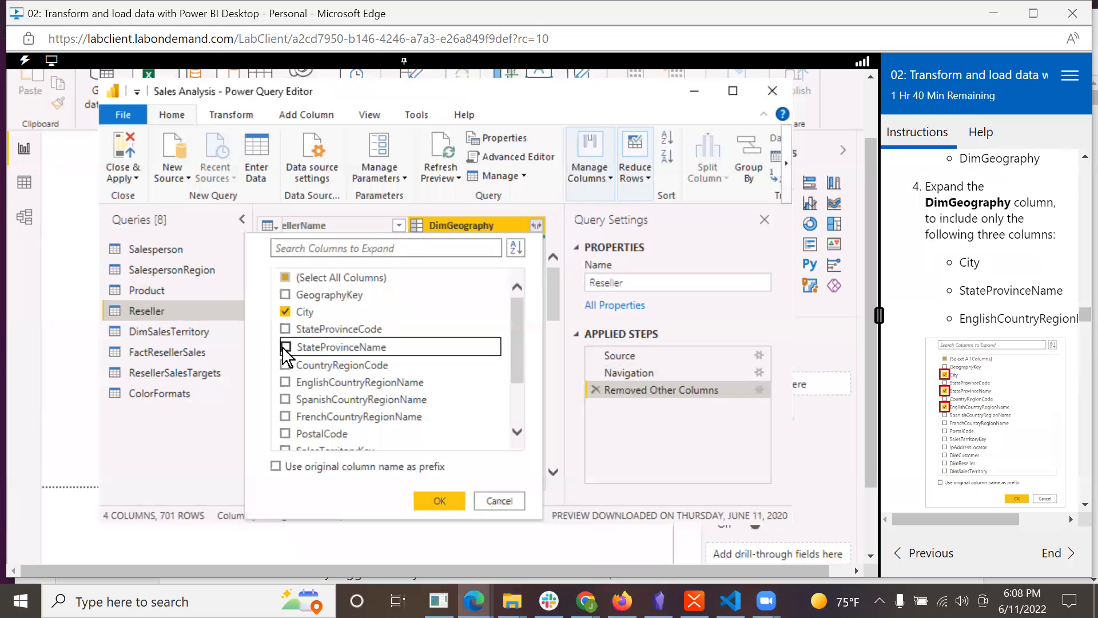
pyautogui.click(281, 382)
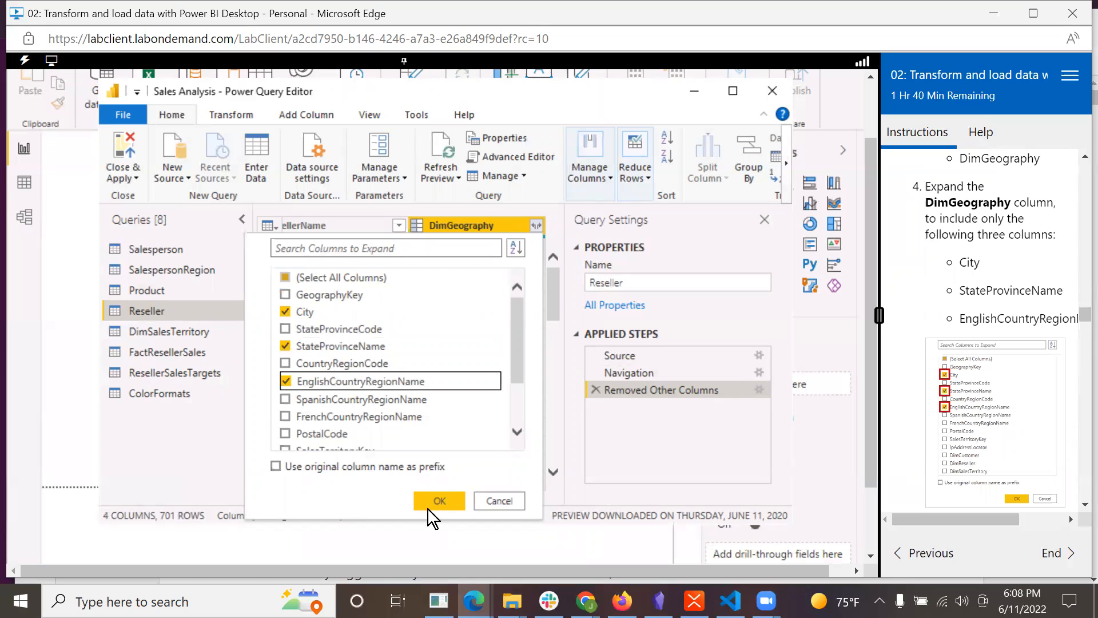
pyautogui.scroll(-3, 980, 426)
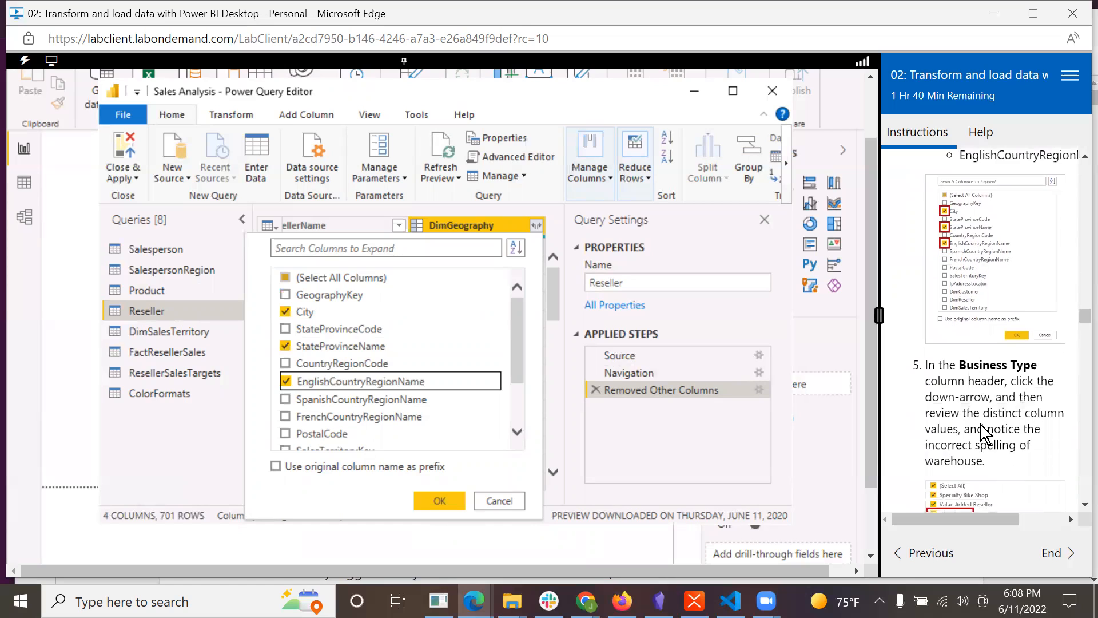
pyautogui.click(425, 501)
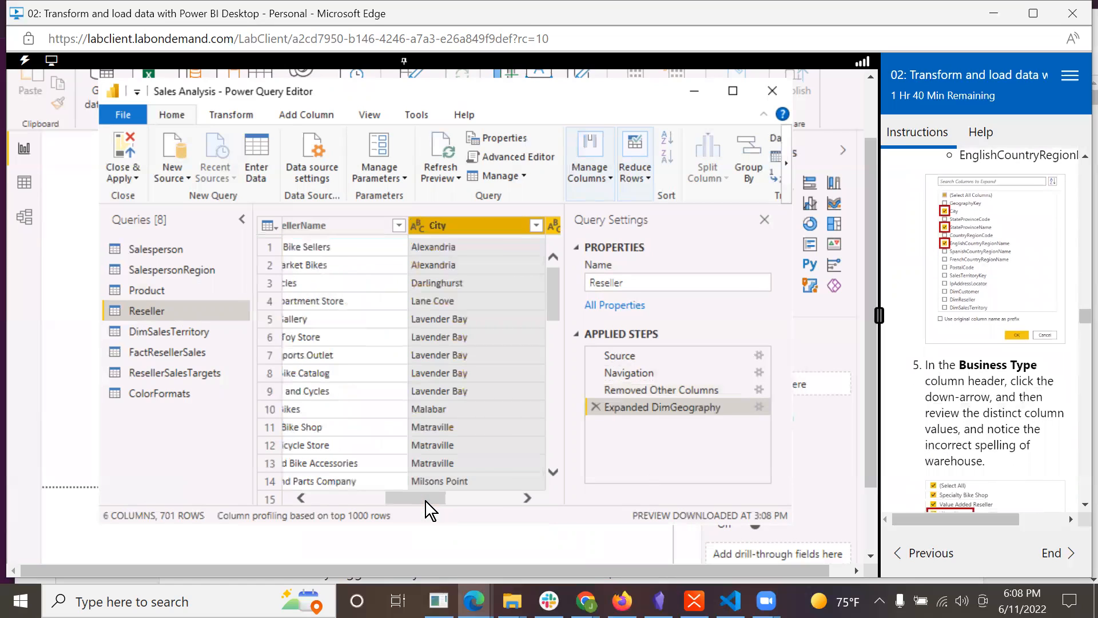
# Review the distinct values of the Reseller query's BusinessType column and replace Ware House with Warehouse in it
pyautogui.scroll(-3, 988, 426)
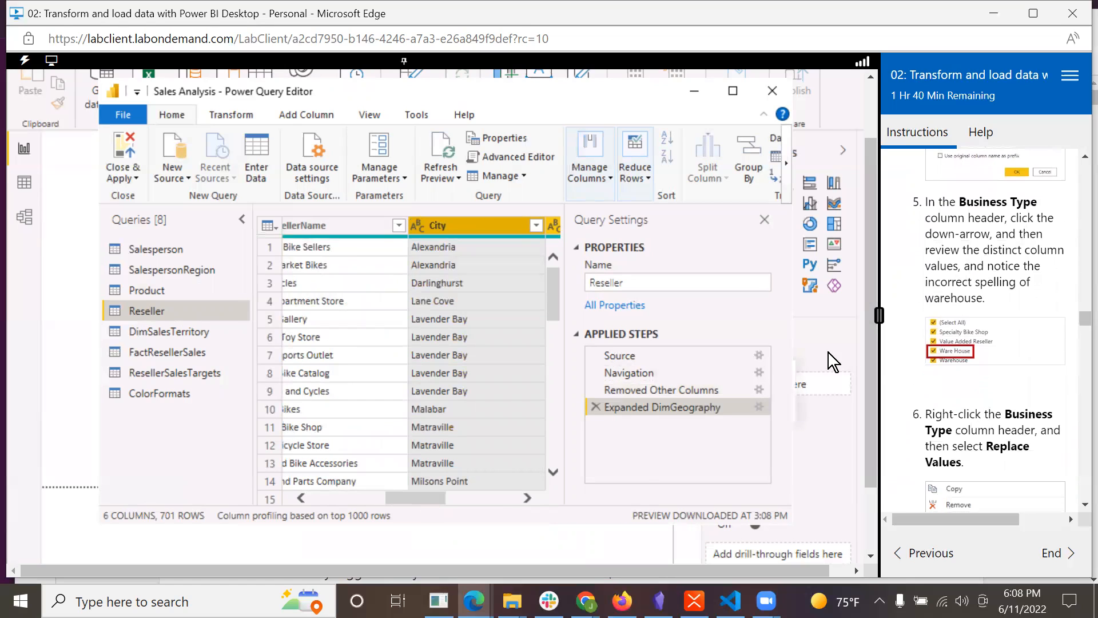
pyautogui.moveTo(428, 499); pyautogui.dragTo(374, 466)
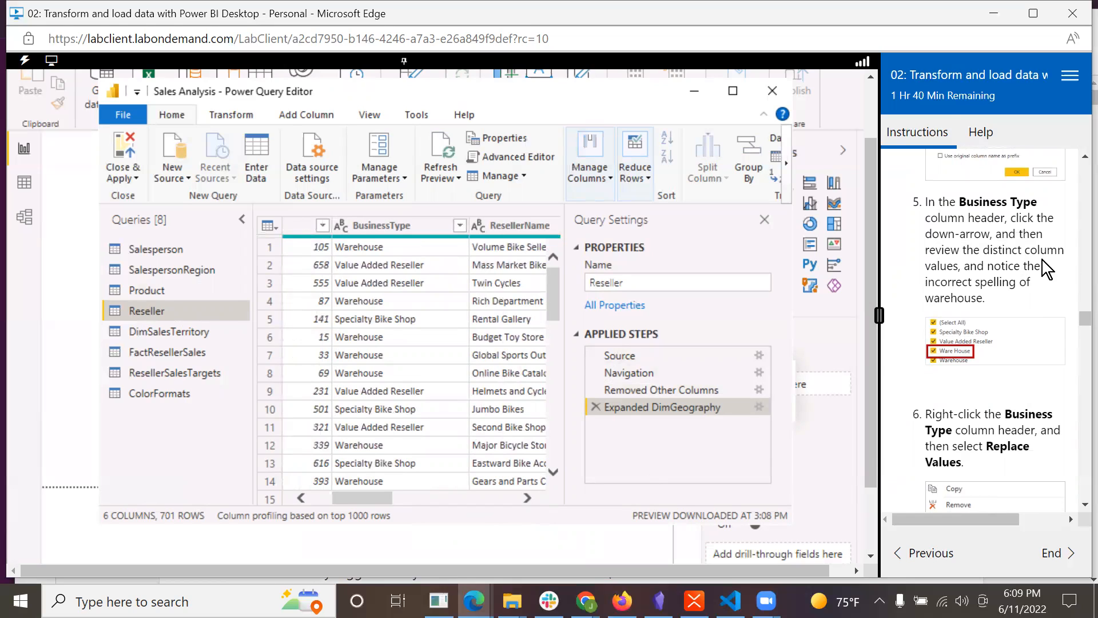
pyautogui.click(461, 225)
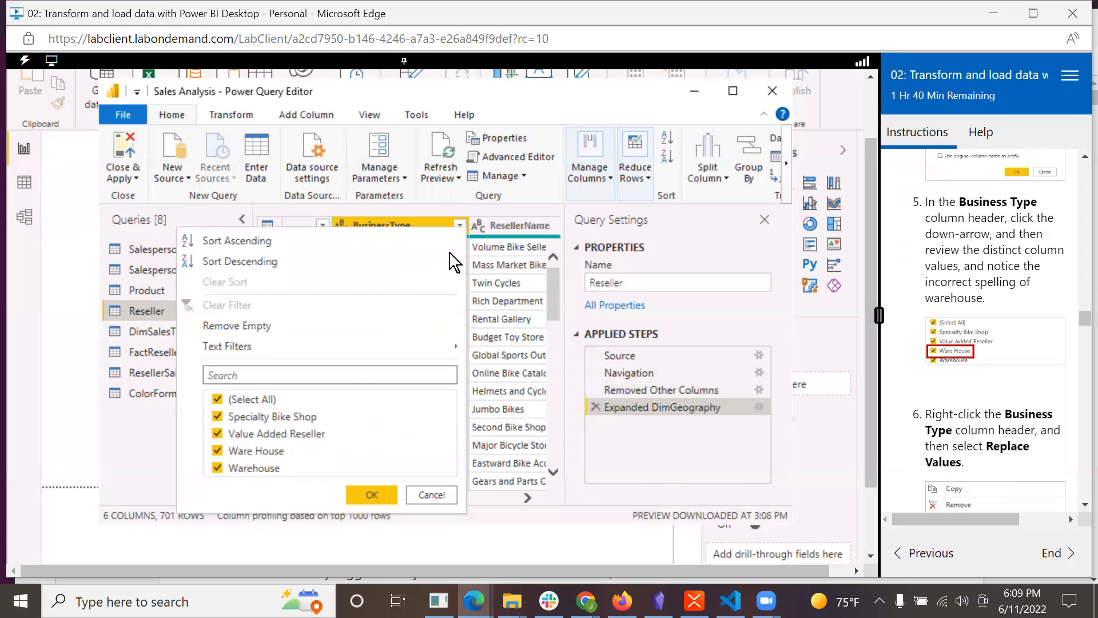
pyautogui.click(536, 265)
pyautogui.rightClick(404, 230)
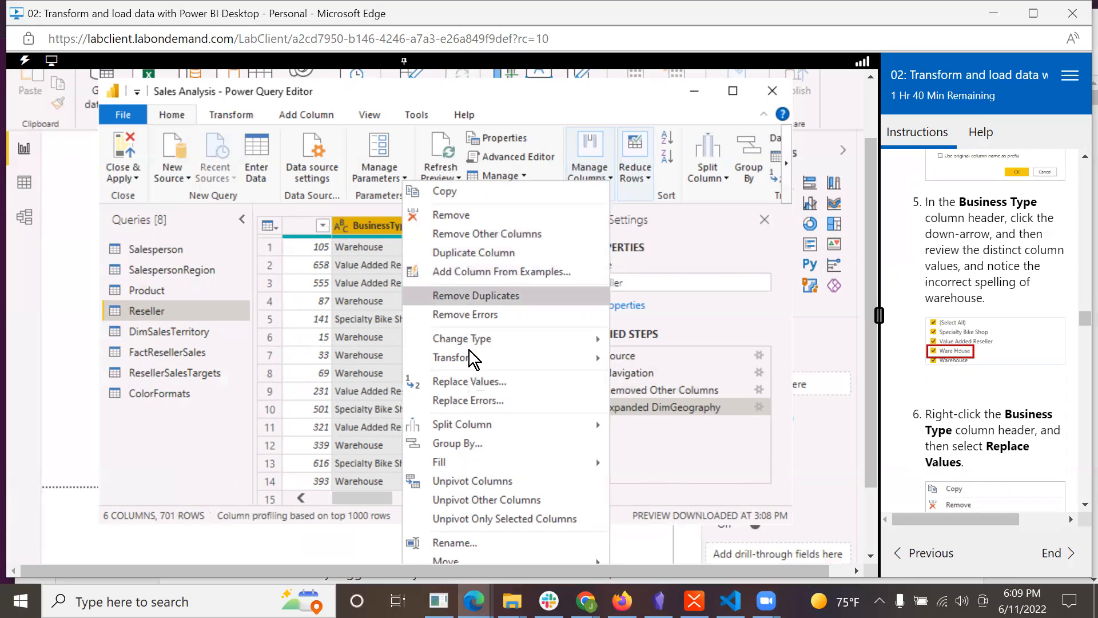
pyautogui.click(478, 383)
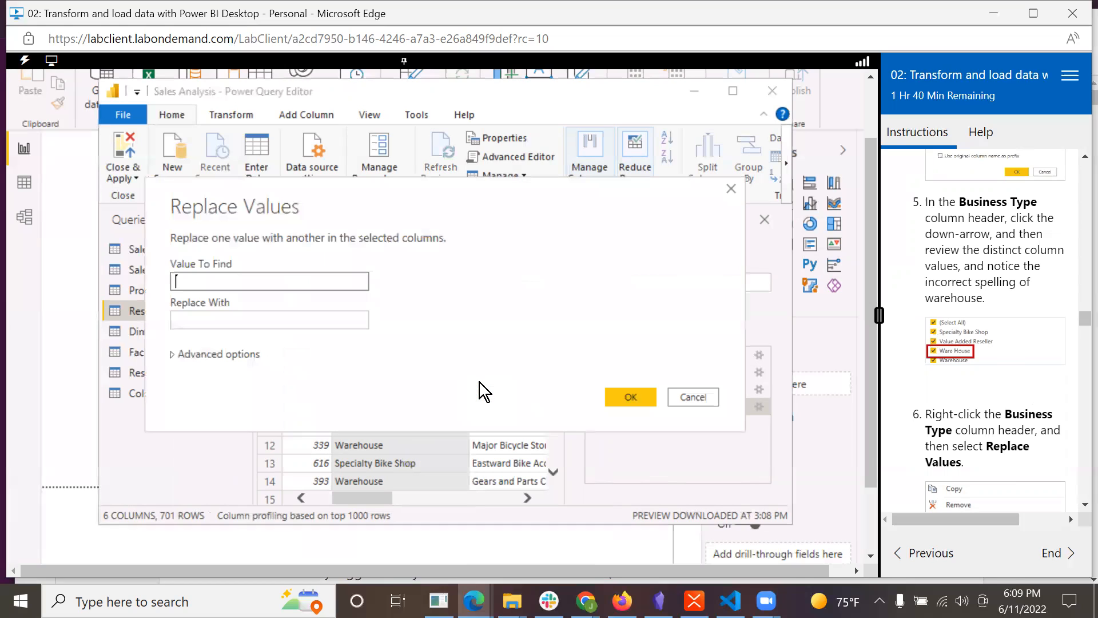
pyautogui.write('Ware House')
pyautogui.click(315, 312)
pyautogui.click(315, 319)
pyautogui.write('Warehouse')
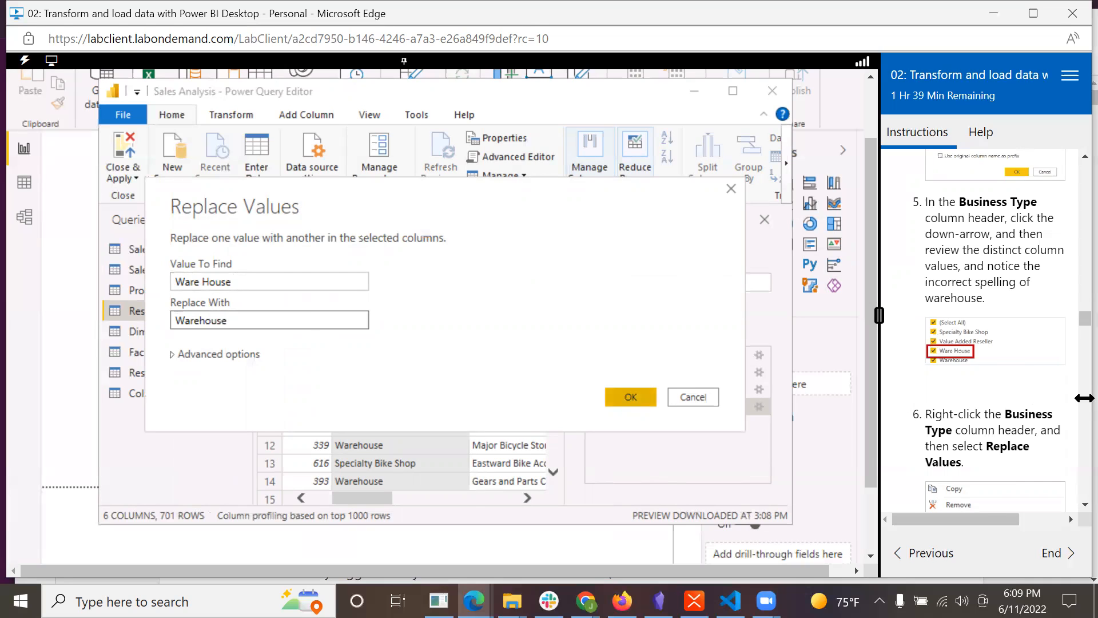
pyautogui.scroll(-5, 1038, 426)
pyautogui.scroll(-5, 1038, 426)
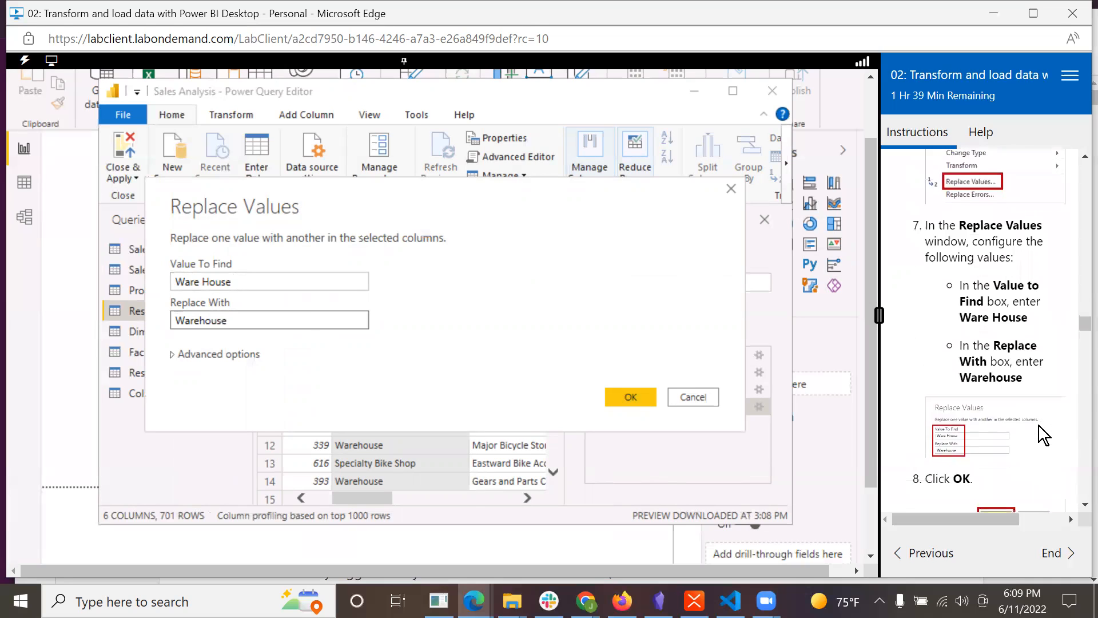
pyautogui.click(640, 393)
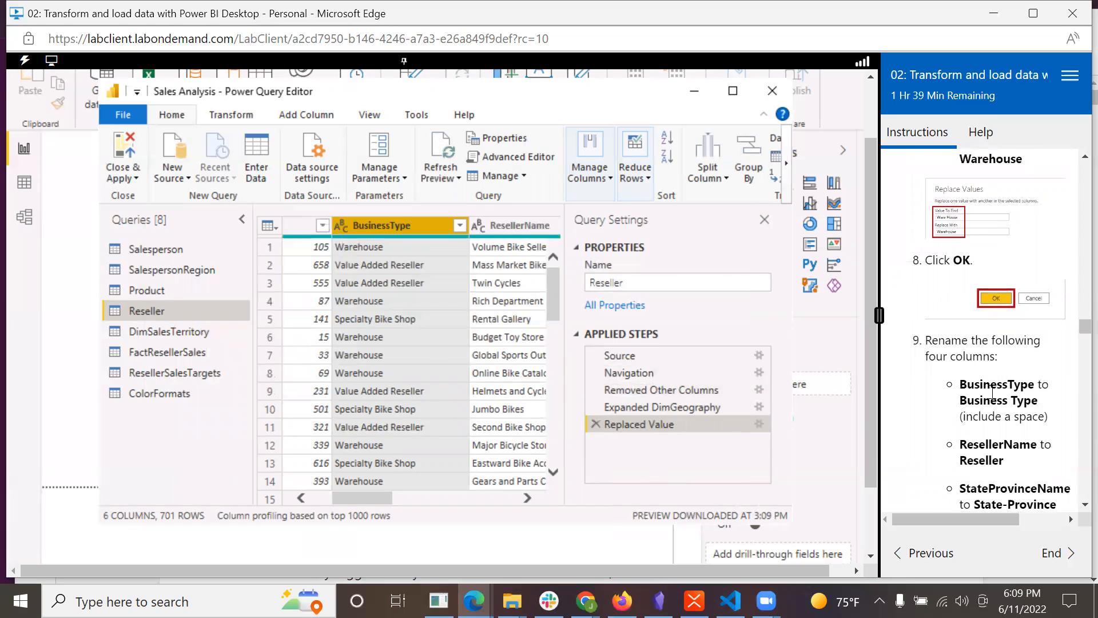
# Following the lab's renaming instructions, rename the BusinessType column of the Reseller query to Business Type
pyautogui.scroll(-3, 992, 427)
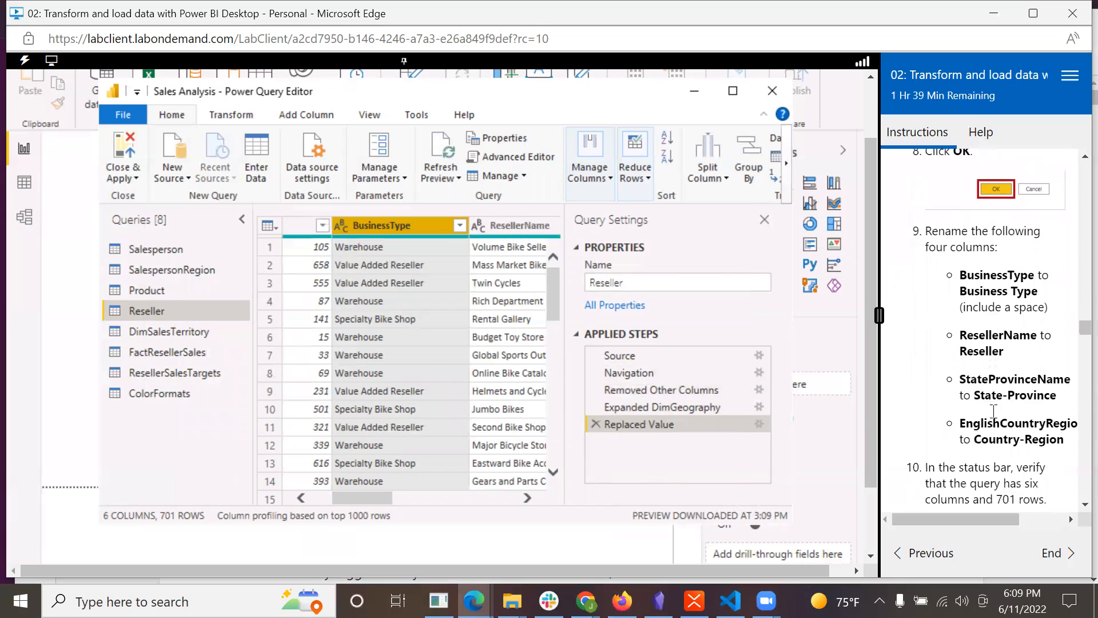
pyautogui.doubleClick(384, 227)
pyautogui.click(387, 225)
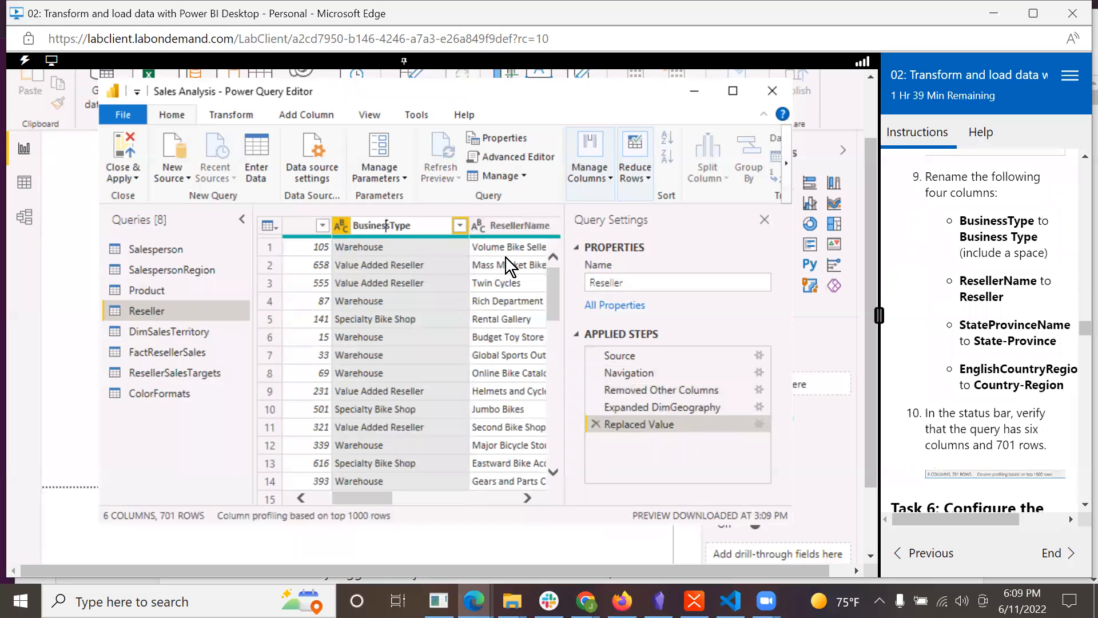
pyautogui.press('Return')
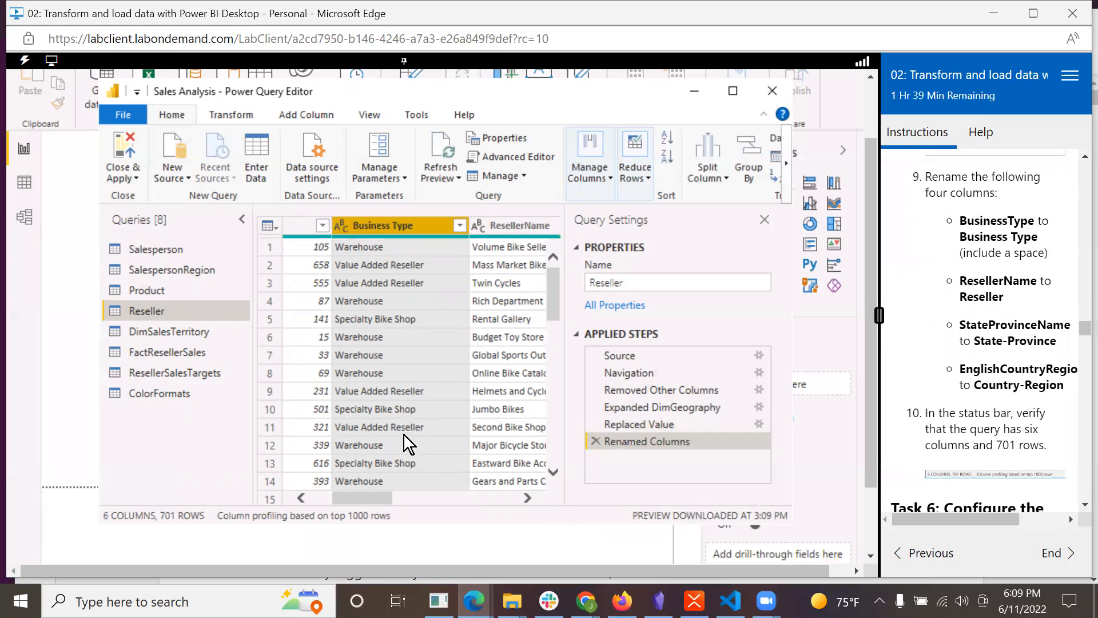
# Rename the ResellerName column of the Reseller query to Reseller
pyautogui.doubleClick(517, 221)
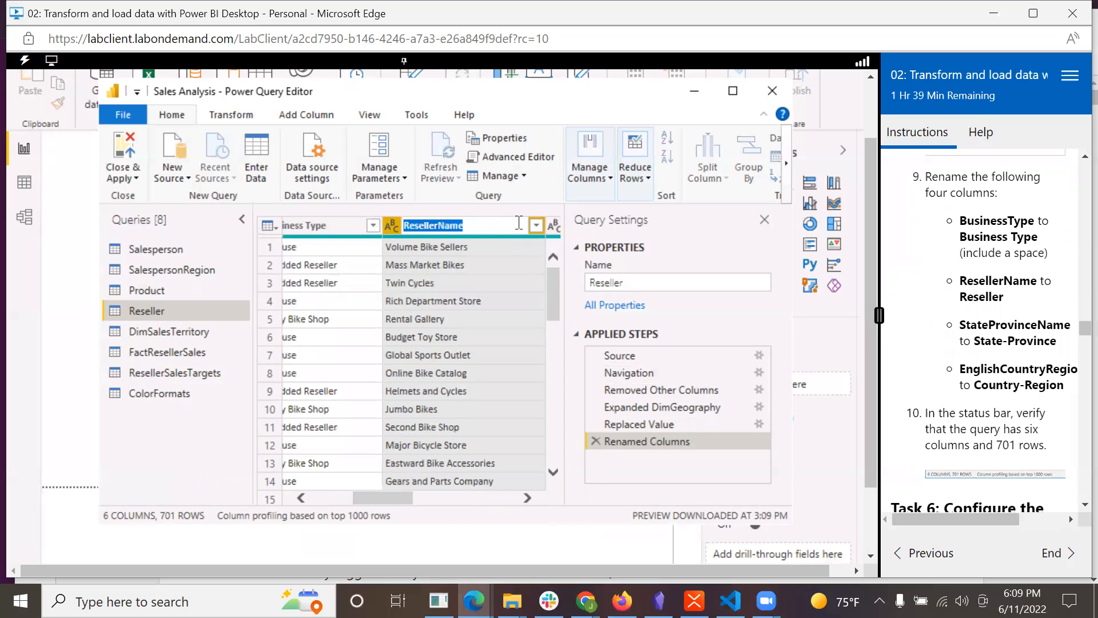
pyautogui.click(507, 221)
pyautogui.press('BackSpace')
pyautogui.press('BackSpace')
pyautogui.press('BackSpace')
pyautogui.press('BackSpace')
pyautogui.press('Return')
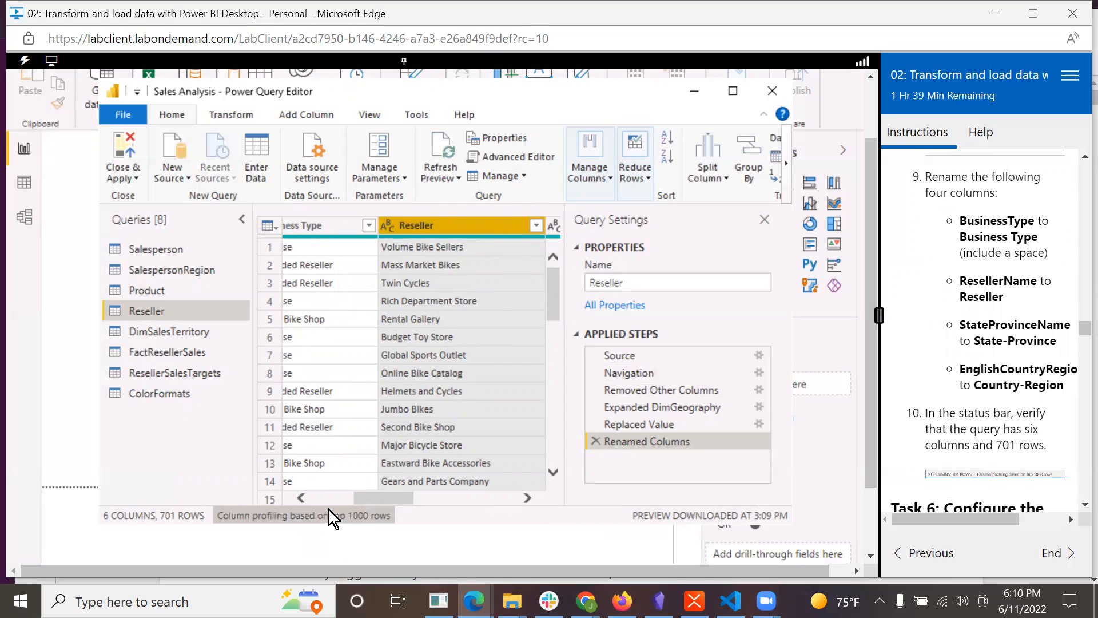
# Rename the StateProvinceName column of the Reseller query to State-Province
pyautogui.moveTo(366, 496); pyautogui.dragTo(458, 496)
pyautogui.click(327, 218)
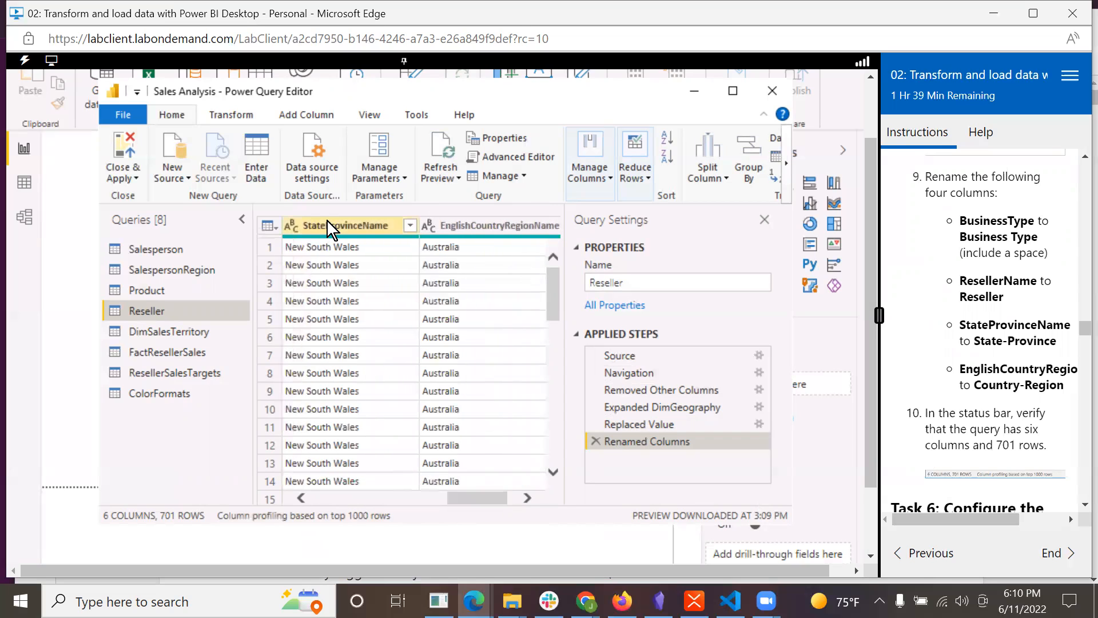
# Rename the StateProvinceName column of the Reseller query to State-Province
pyautogui.doubleClick(327, 218)
pyautogui.click(388, 226)
pyautogui.doubleClick(388, 228)
pyautogui.click(390, 227)
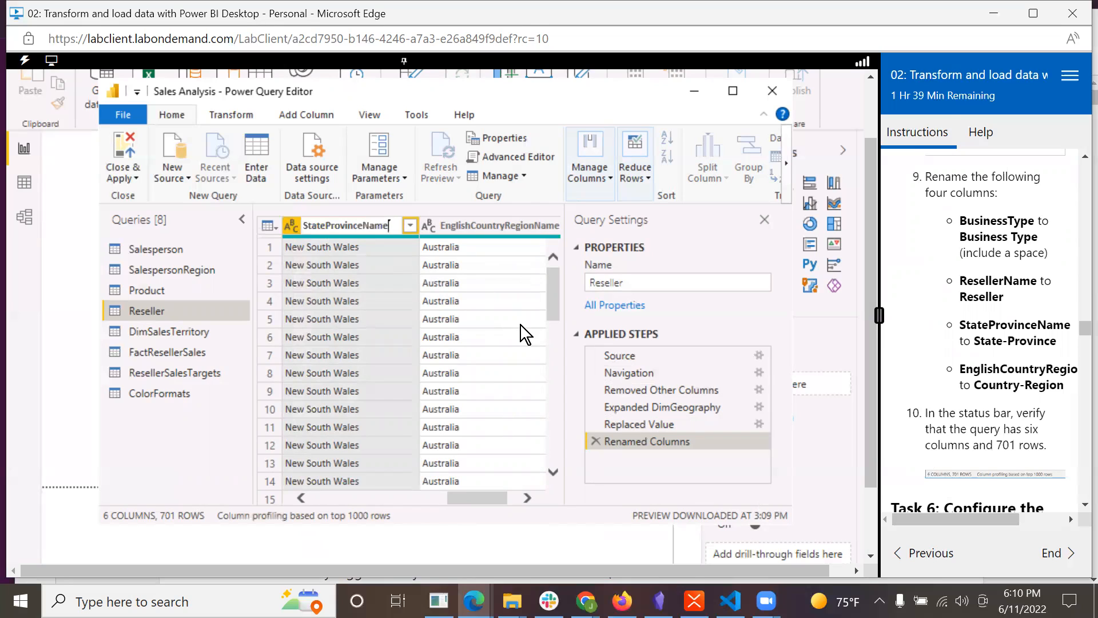
pyautogui.press('BackSpace')
pyautogui.press('BackSpace')
pyautogui.press('BackSpace')
pyautogui.press('BackSpace')
pyautogui.press('Left')
pyautogui.press('Left')
pyautogui.press('Left')
pyautogui.press('Left')
pyautogui.press('Left')
pyautogui.press('Left')
pyautogui.press('Left')
pyautogui.write('-')
pyautogui.press('Return')
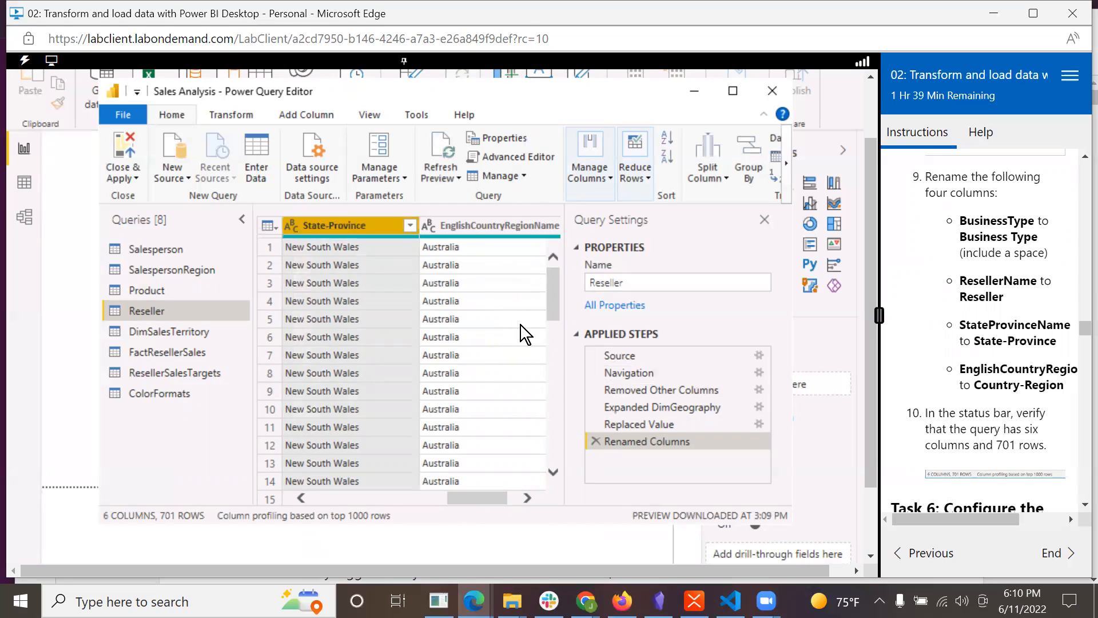
# Rename the EnglishCountryRegionName column of the Reseller query to Country-Region
pyautogui.doubleClick(490, 224)
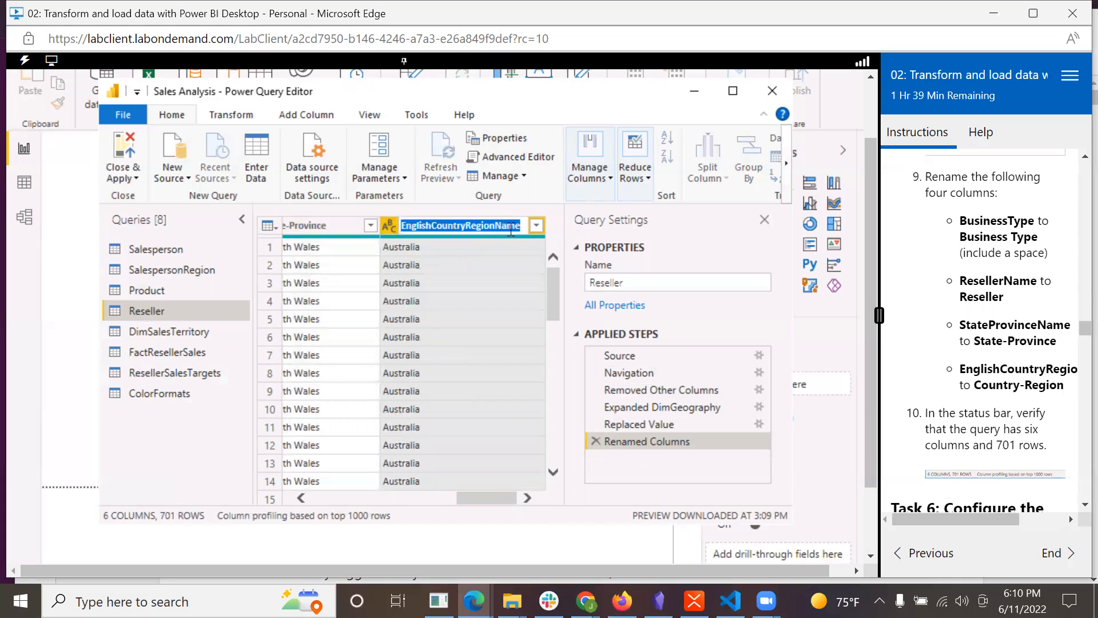
pyautogui.press('End')
pyautogui.press('BackSpace')
pyautogui.press('BackSpace')
pyautogui.press('BackSpace')
pyautogui.press('BackSpace')
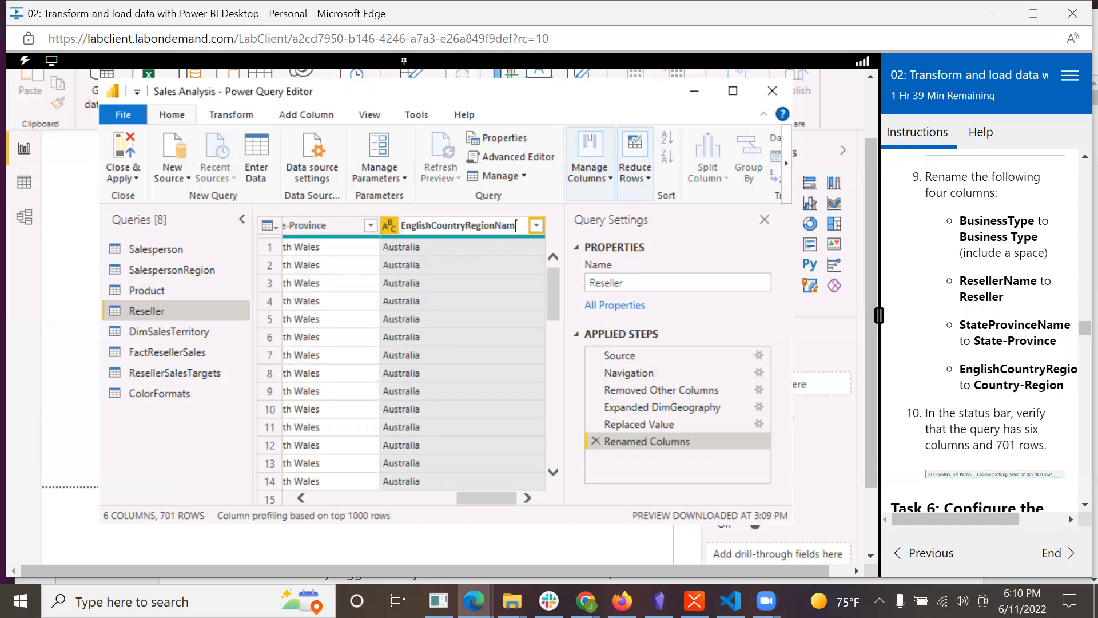
pyautogui.press('Left')
pyautogui.press('Left')
pyautogui.press('Left')
pyautogui.press('Left')
pyautogui.write('-')
pyautogui.press('Left')
pyautogui.press('Left')
pyautogui.press('Left')
pyautogui.press('Left')
pyautogui.press('Left')
pyautogui.press('Left')
pyautogui.press('Left')
pyautogui.press('Left')
pyautogui.press('BackSpace')
pyautogui.press('BackSpace')
pyautogui.press('BackSpace')
pyautogui.press('BackSpace')
pyautogui.press('BackSpace')
pyautogui.press('BackSpace')
pyautogui.press('BackSpace')
pyautogui.press('Return')
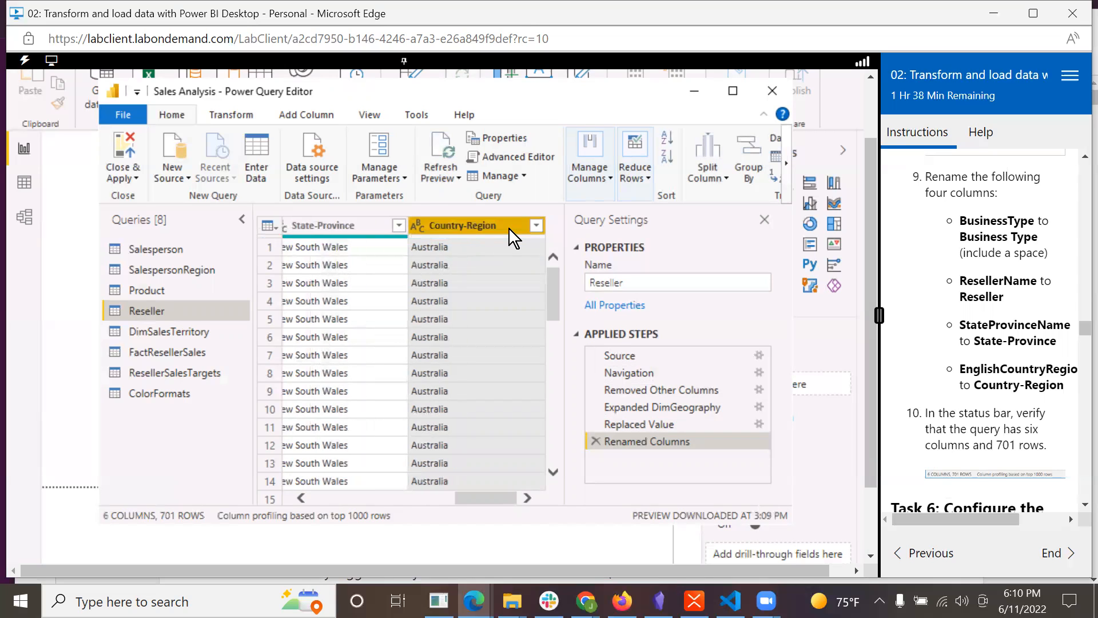
# Follow the lab instructions to Task 6 and rename the DimSalesTerritory query as Region
pyautogui.scroll(-2, 992, 430)
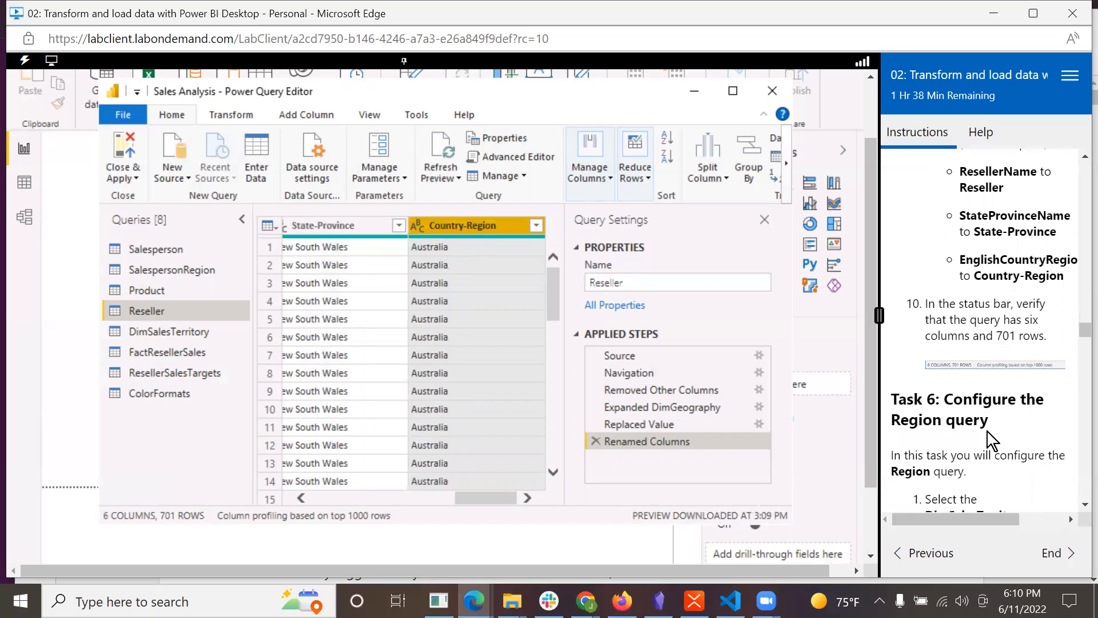
pyautogui.scroll(-2, 992, 430)
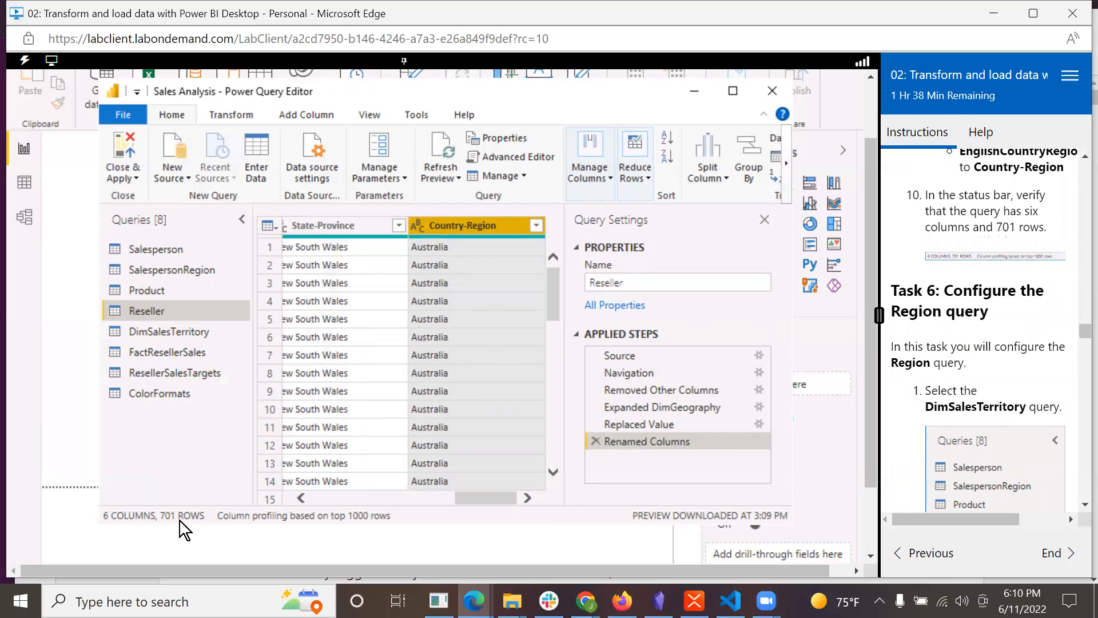
pyautogui.scroll(-1, 975, 308)
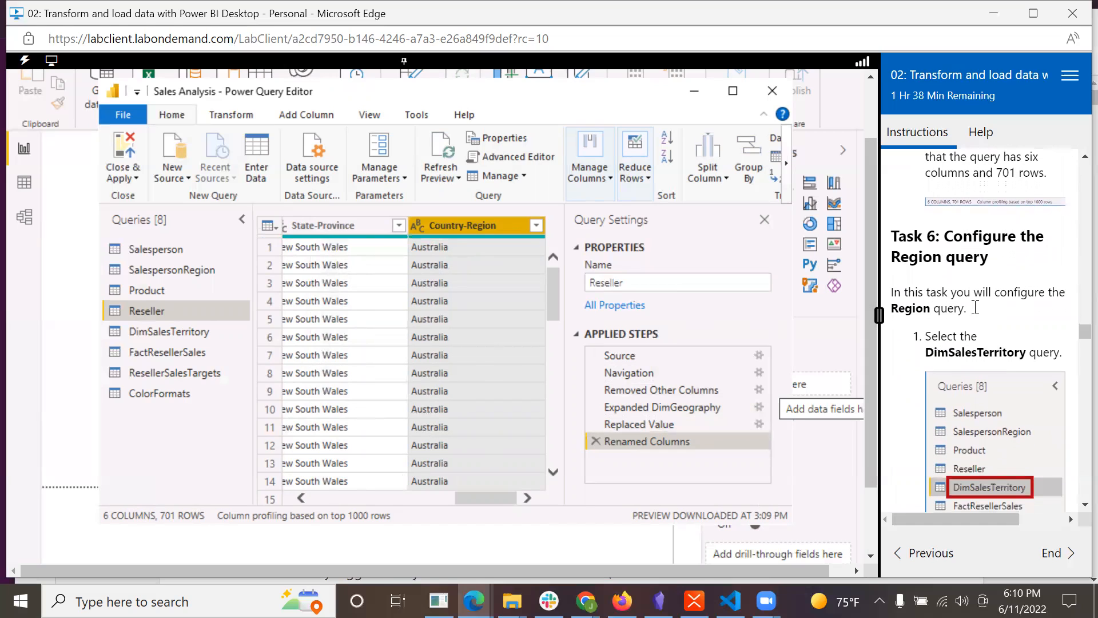
pyautogui.scroll(-1, 973, 308)
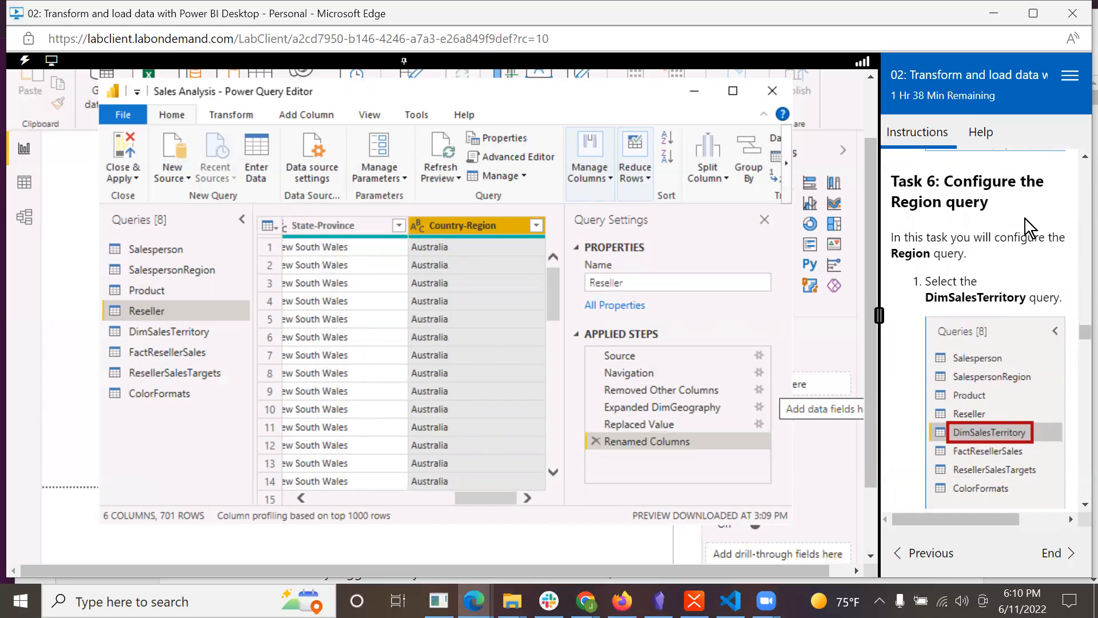
pyautogui.scroll(-1, 983, 356)
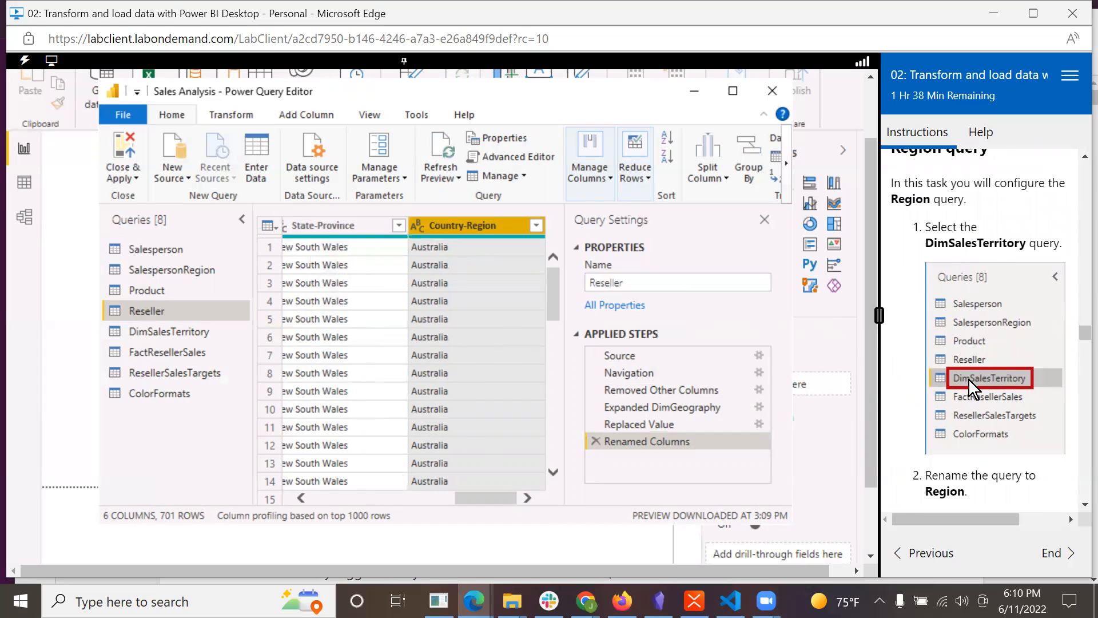
pyautogui.scroll(-1, 969, 379)
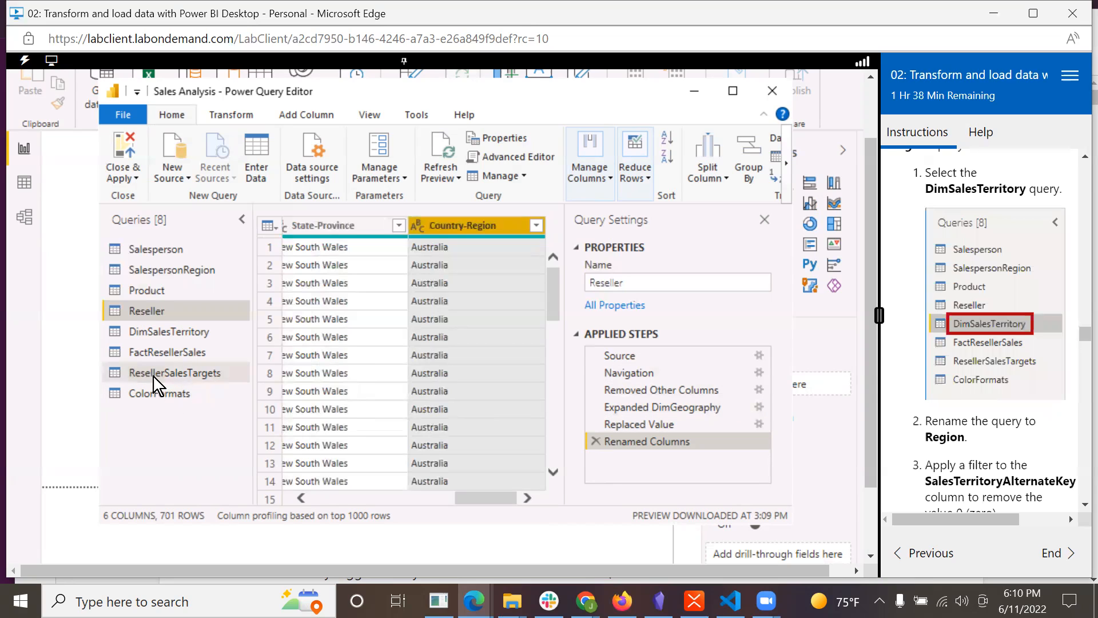
pyautogui.click(159, 331)
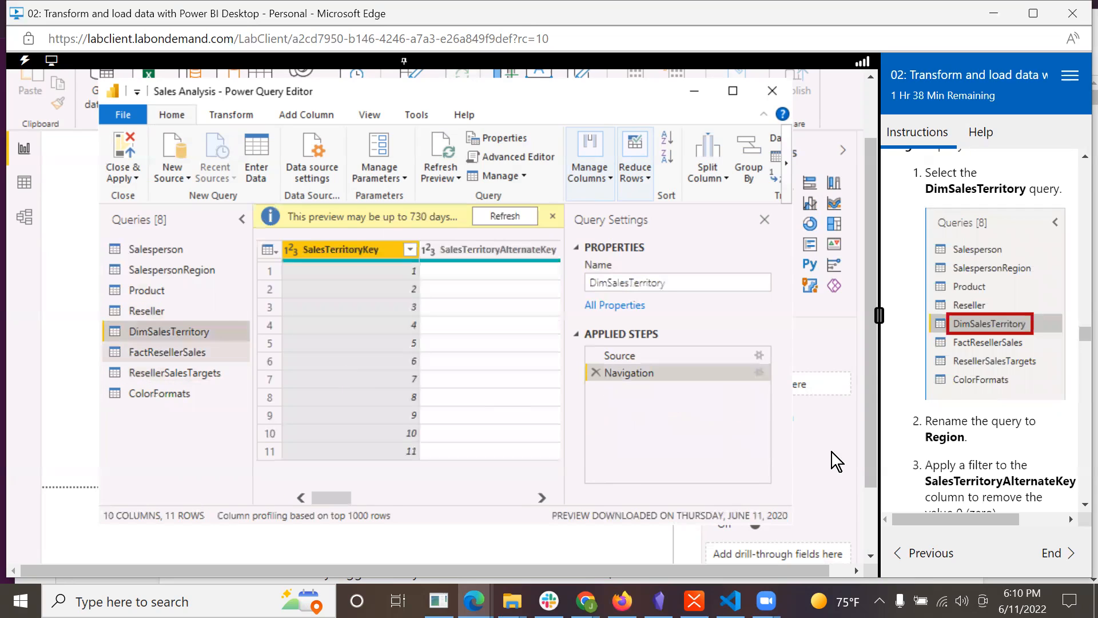
pyautogui.scroll(-2, 921, 455)
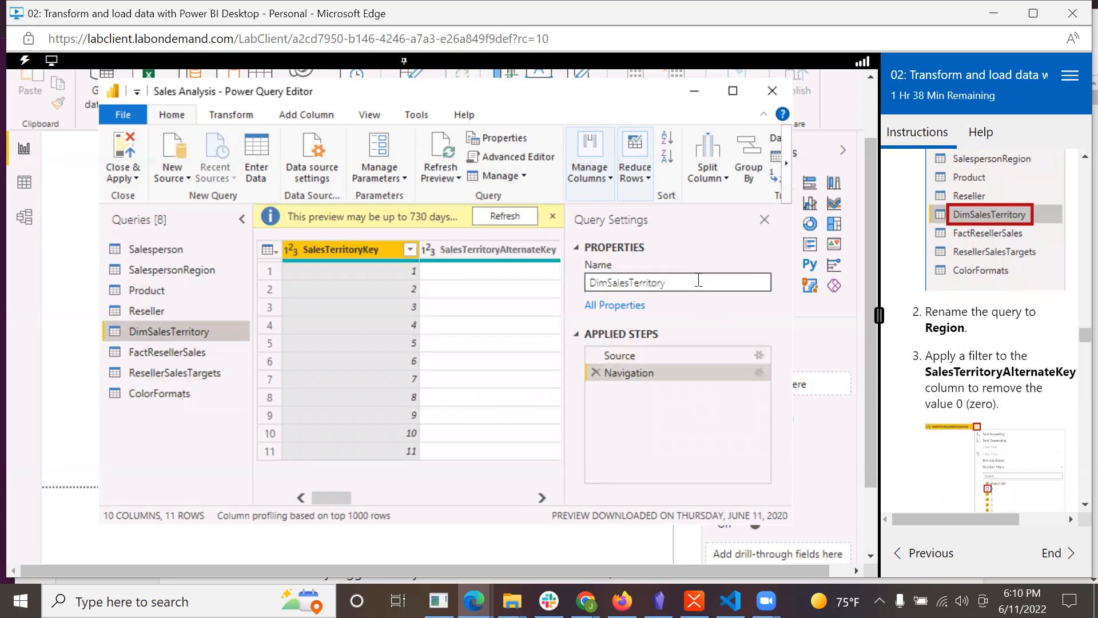
pyautogui.moveTo(701, 282); pyautogui.dragTo(566, 279)
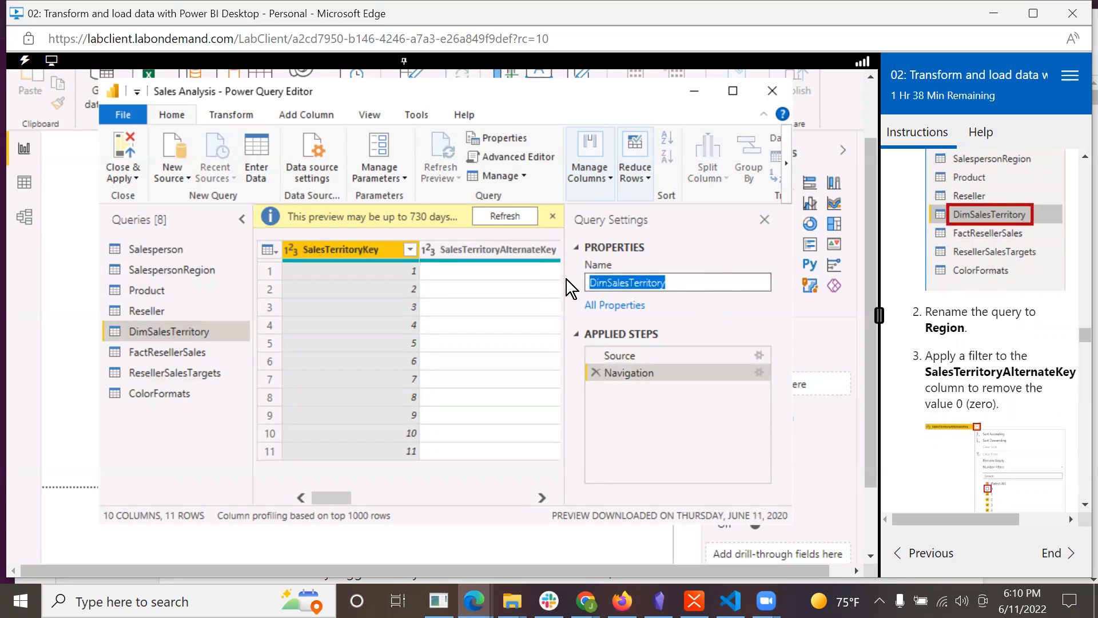
pyautogui.write('Region')
pyautogui.press('Return')
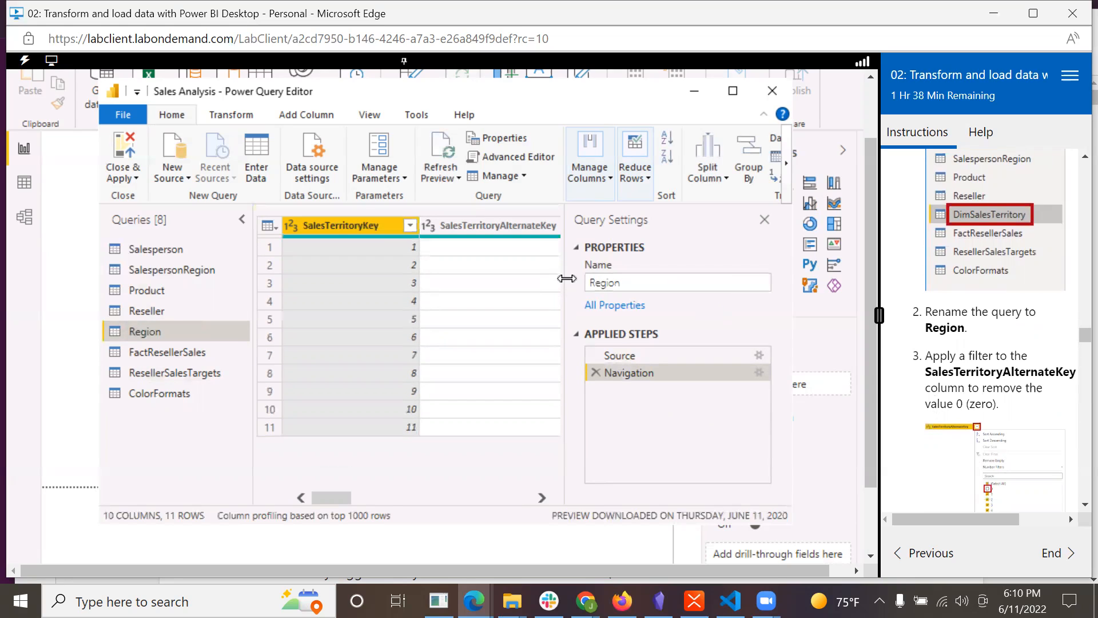
# Filter the SalesTerritoryAlternateKey column of the Region query to exclude the value 0
pyautogui.scroll(-2, 998, 394)
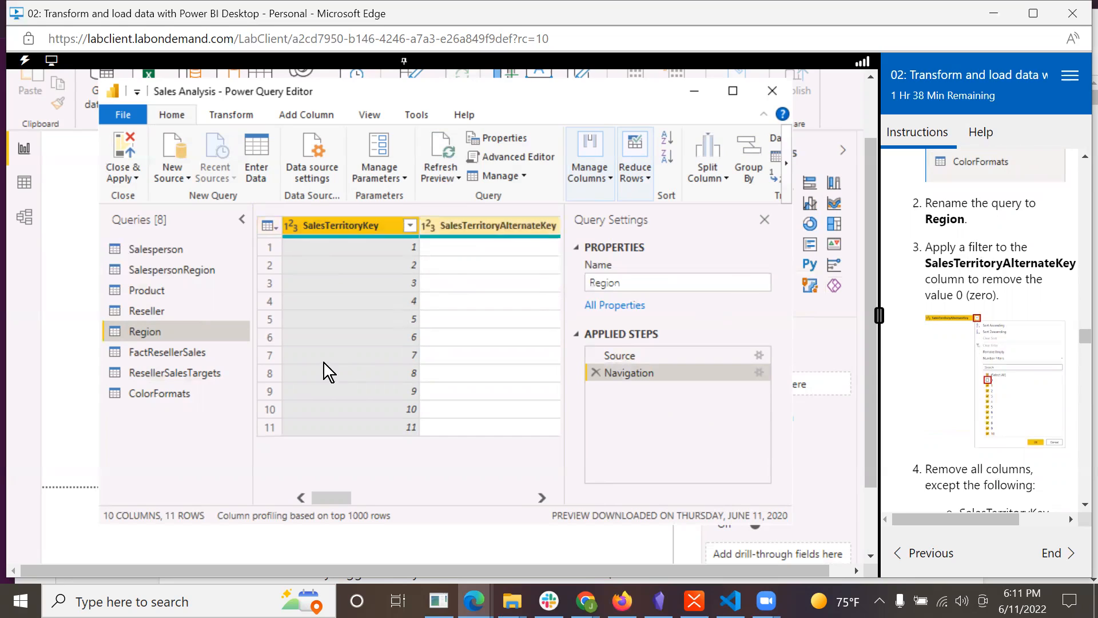
pyautogui.click(468, 224)
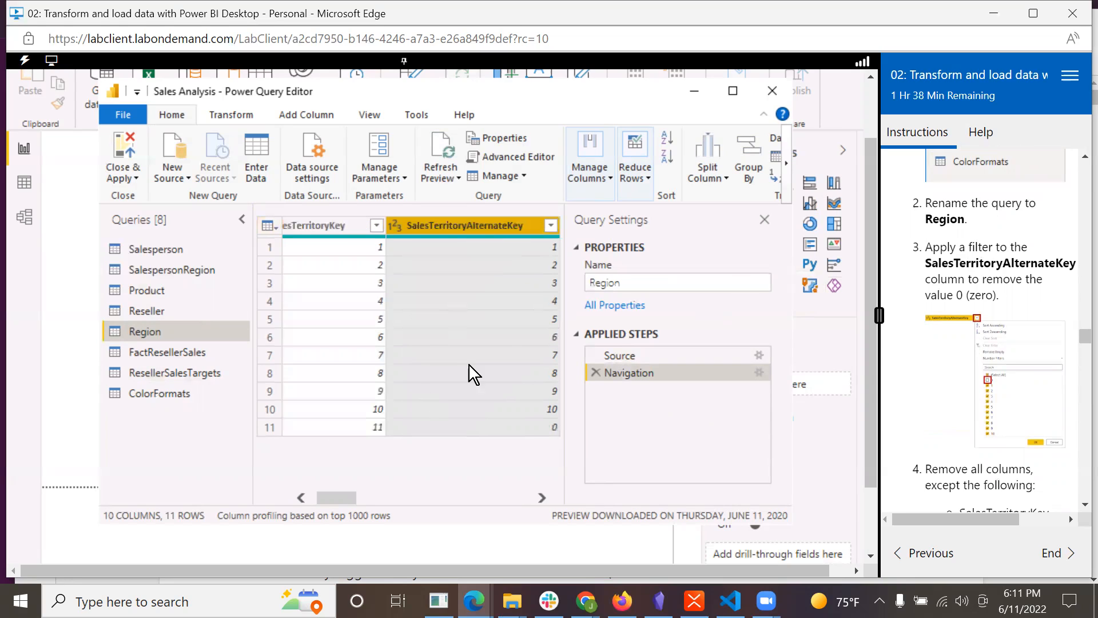
pyautogui.click(548, 224)
pyautogui.click(308, 416)
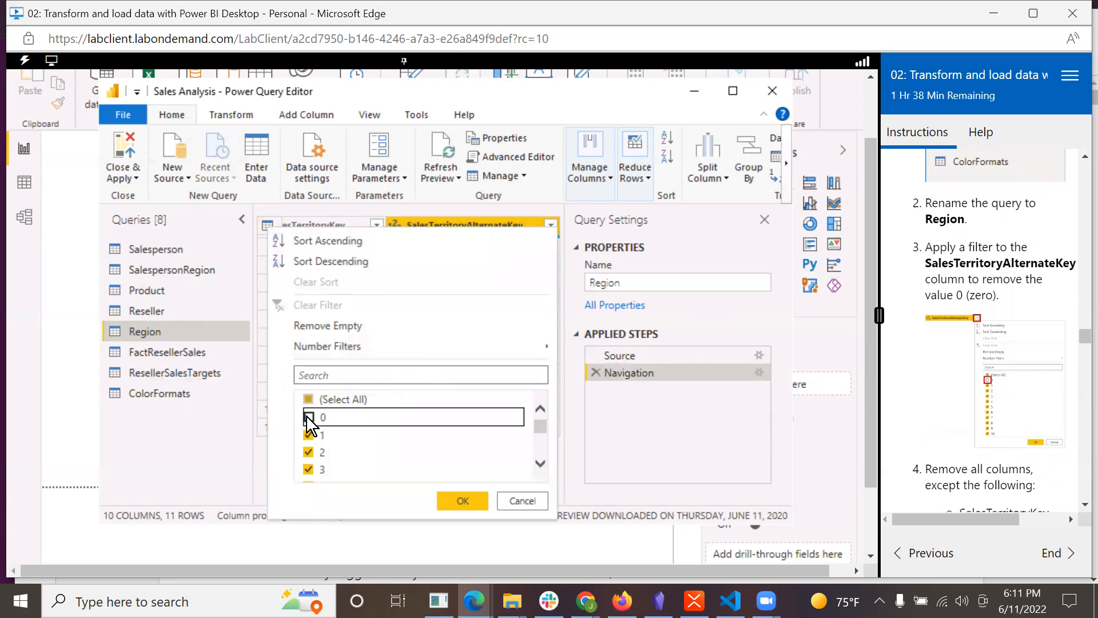
pyautogui.click(444, 503)
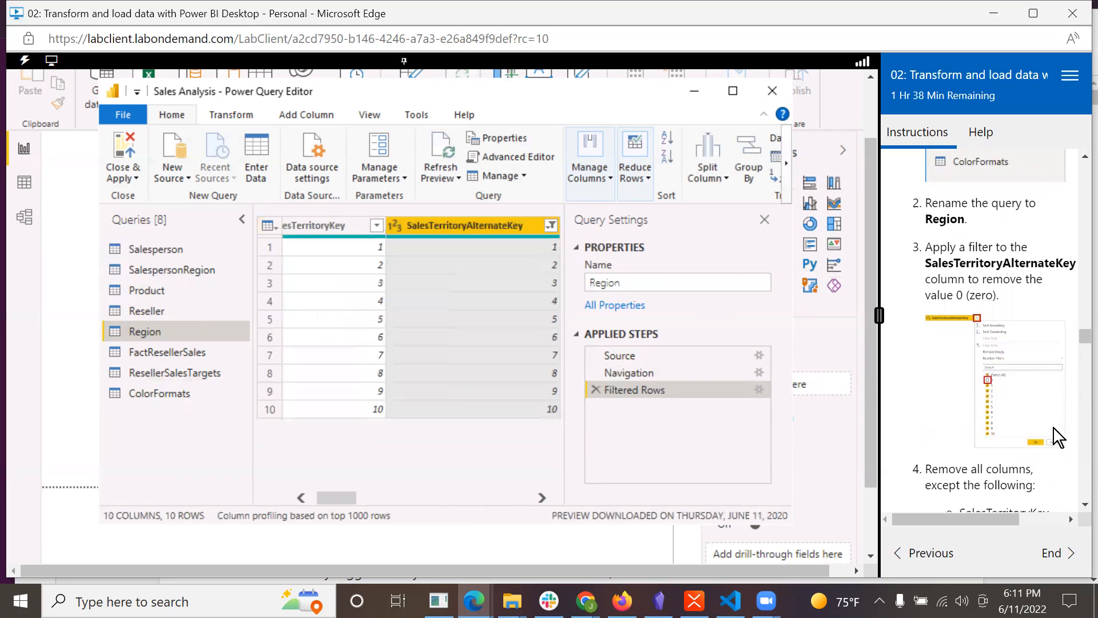
# Keep only the SalesTerritoryKey, SalesTerritoryRegion, SalesTerritoryCountry and SalesTerritoryGroup columns in the Region query
pyautogui.scroll(-1, 1057, 428)
pyautogui.scroll(-3, 1057, 429)
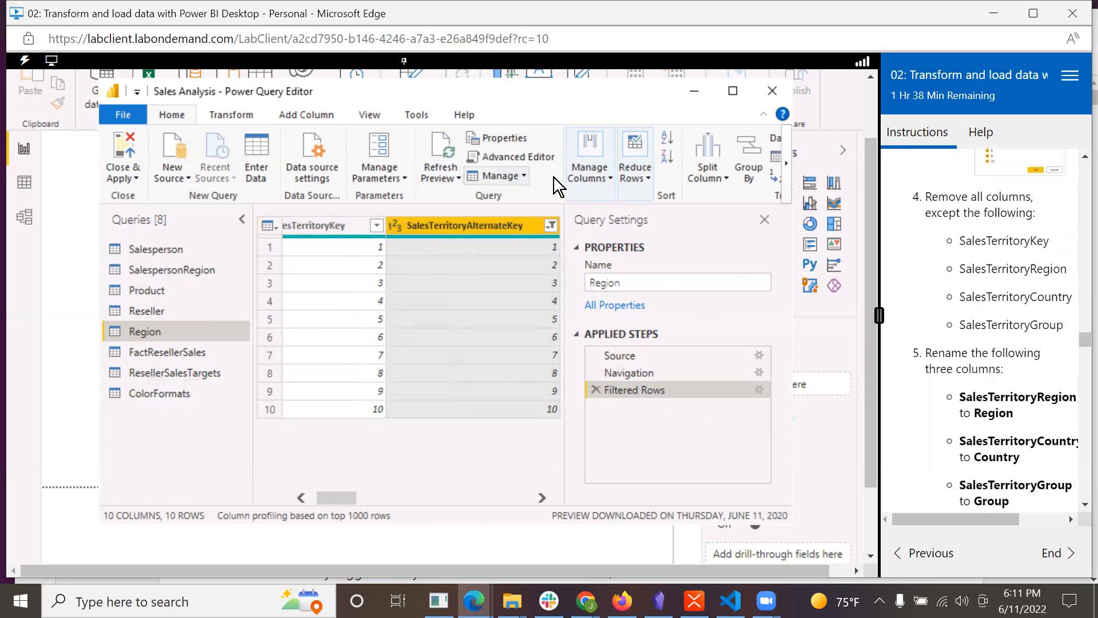
pyautogui.click(607, 179)
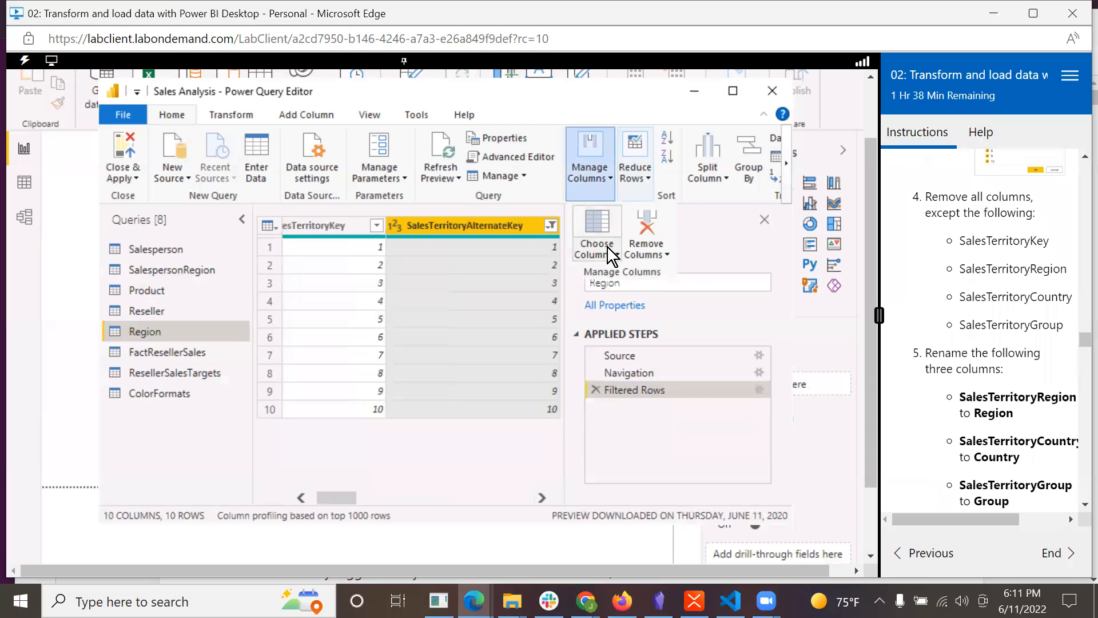
pyautogui.click(606, 250)
pyautogui.click(614, 277)
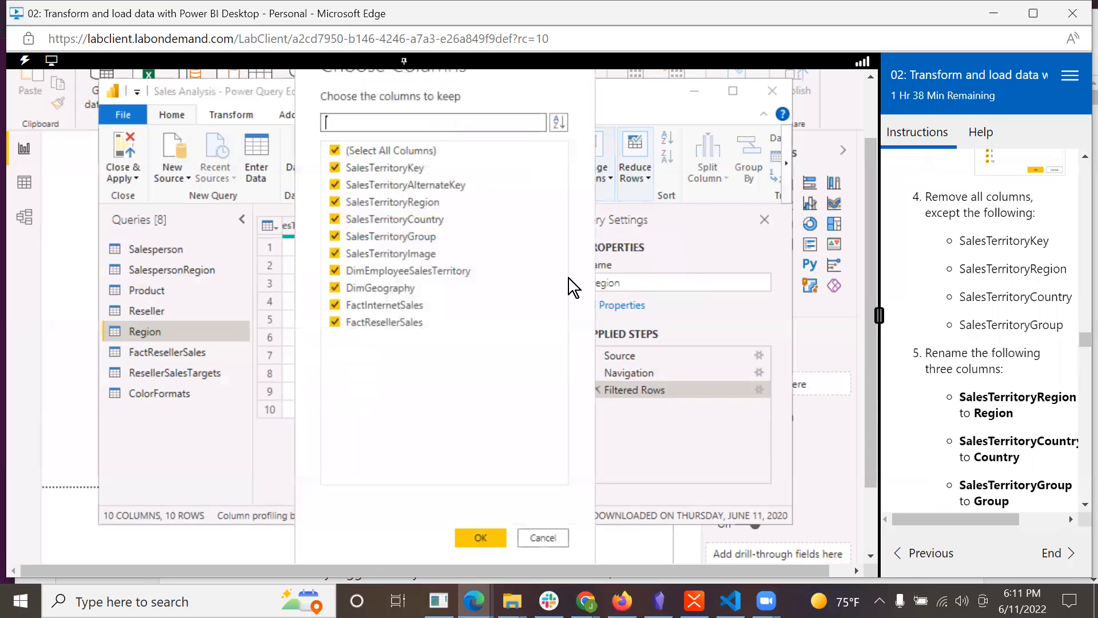
pyautogui.click(337, 150)
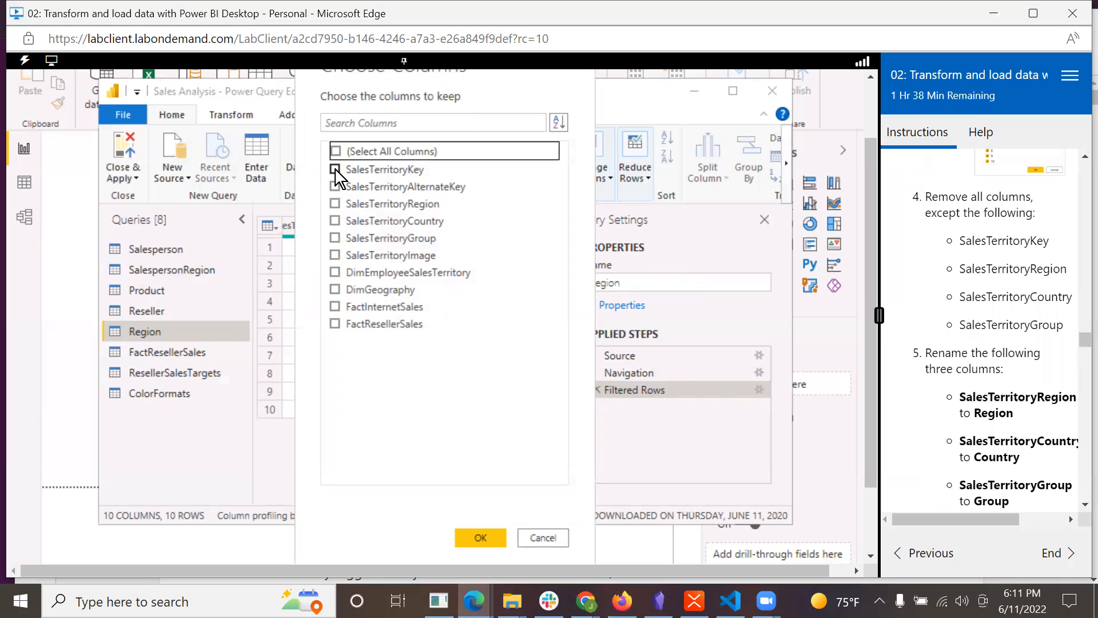
pyautogui.click(335, 169)
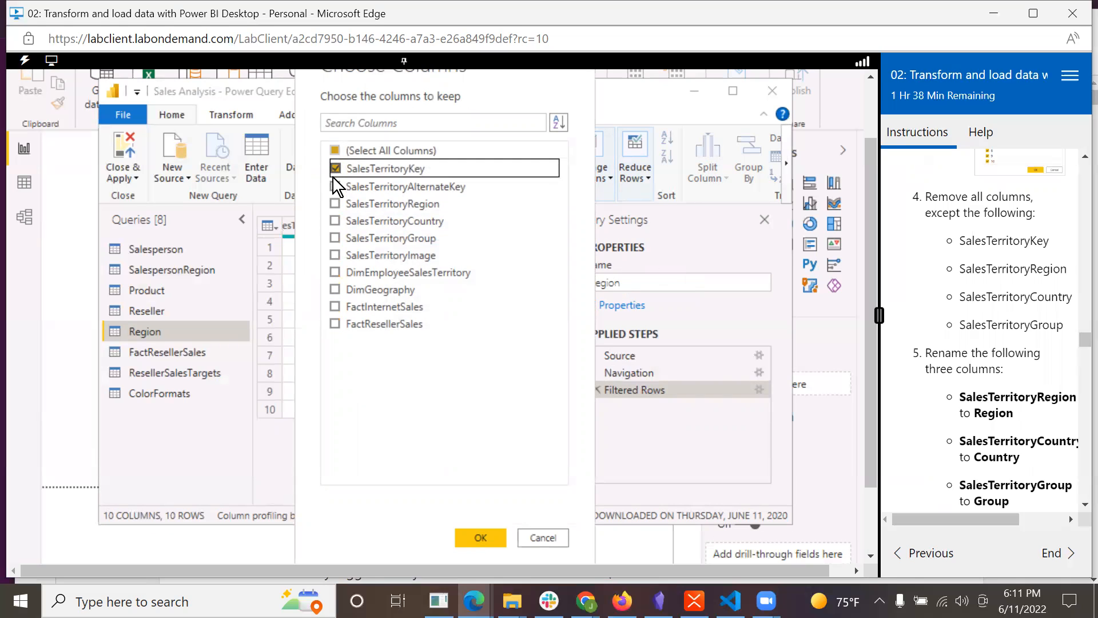
pyautogui.click(335, 204)
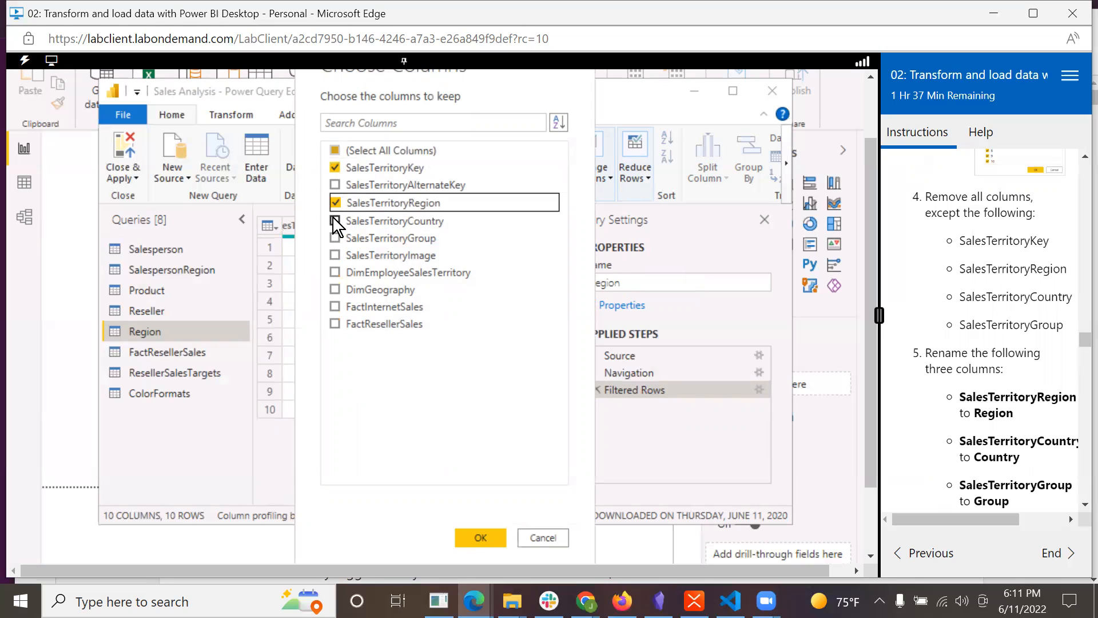
pyautogui.click(336, 221)
pyautogui.click(335, 238)
pyautogui.scroll(-3, 960, 421)
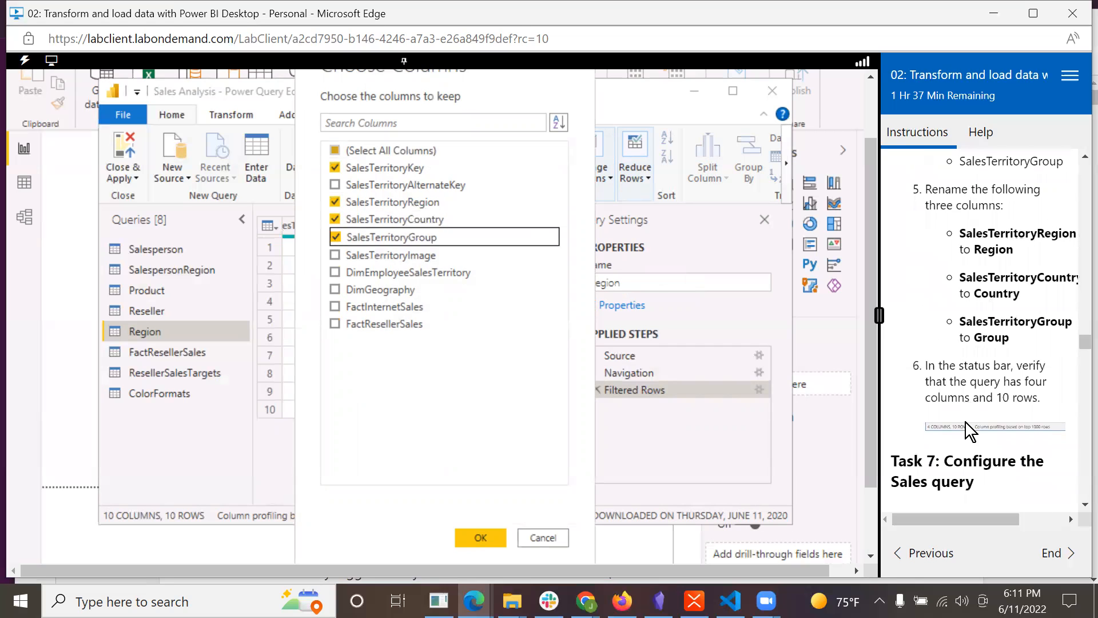
pyautogui.click(471, 534)
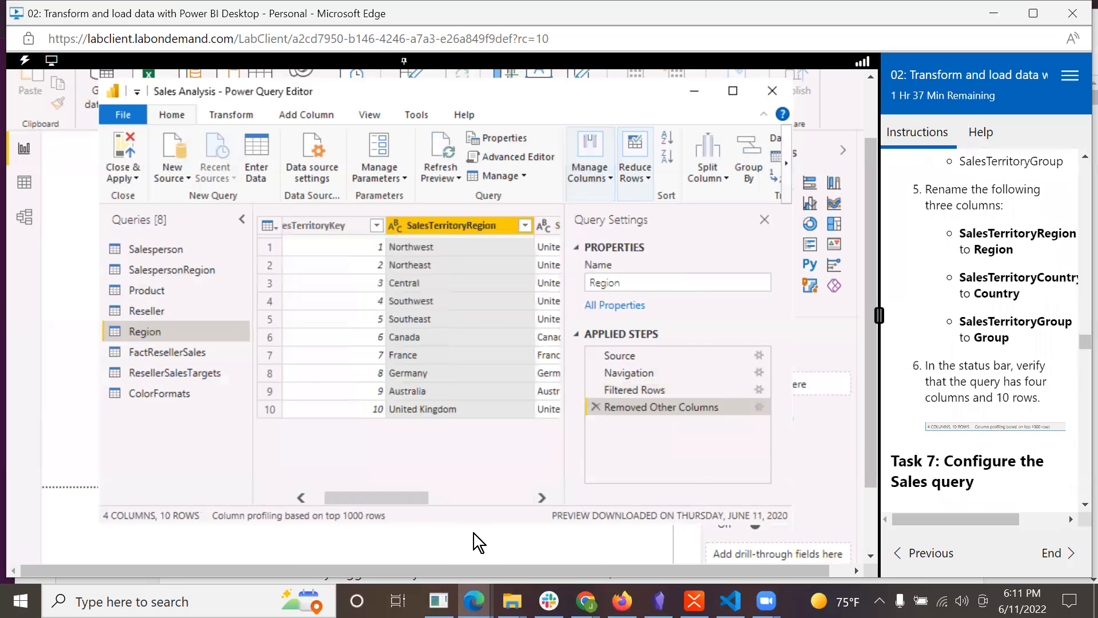
# Rename the SalesTerritoryRegion column of the Region query to Region
pyautogui.doubleClick(472, 225)
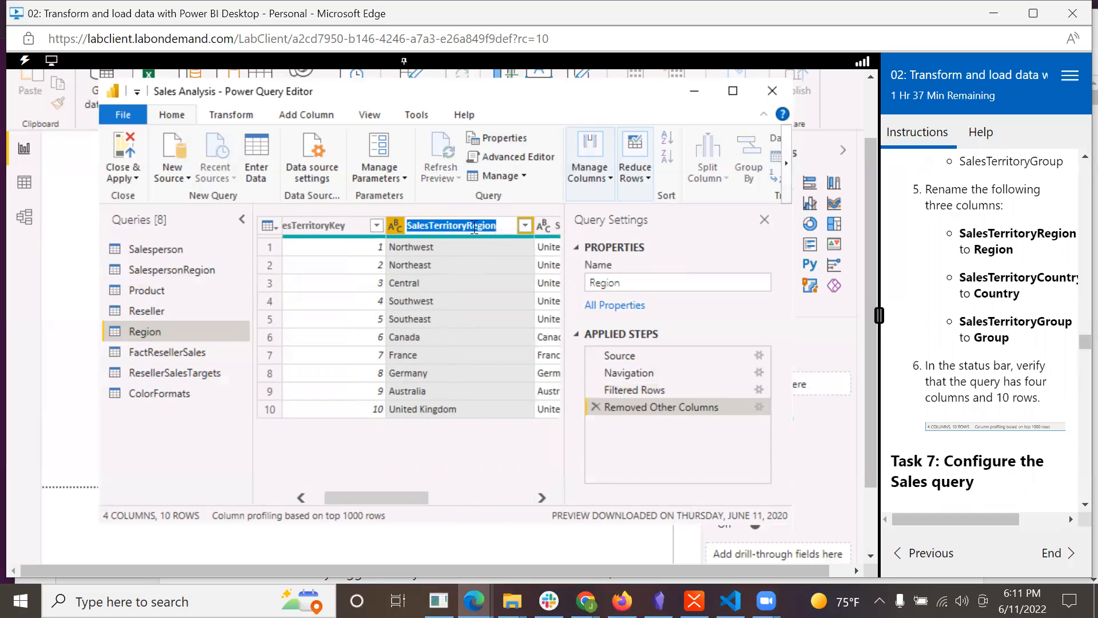
pyautogui.click(466, 224)
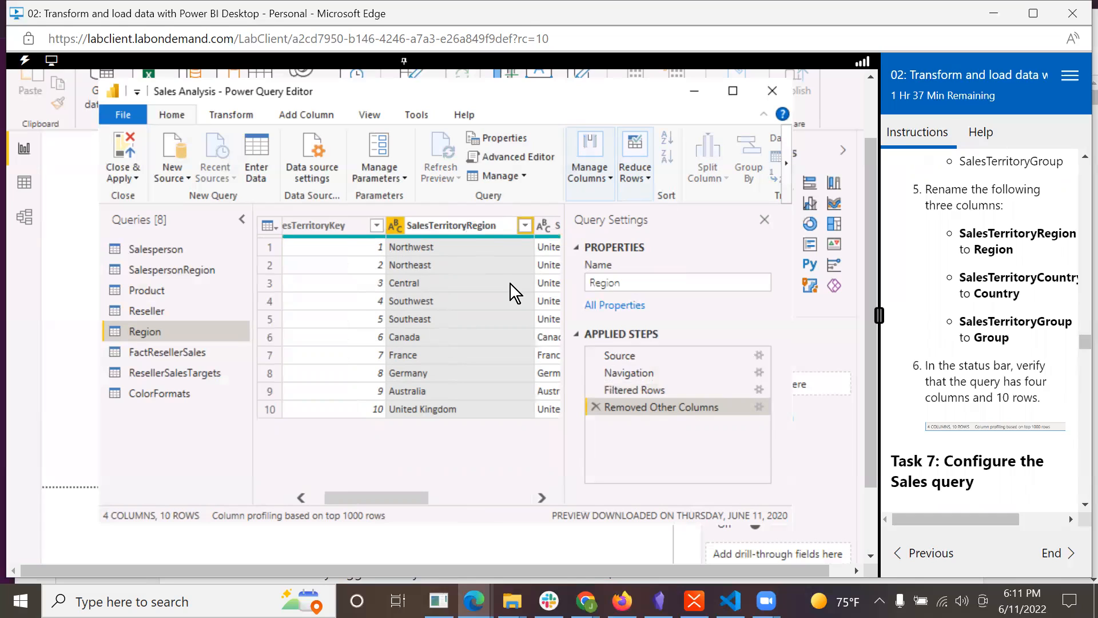
pyautogui.press('BackSpace')
pyautogui.press('BackSpace')
pyautogui.press('BackSpace')
pyautogui.press('BackSpace')
pyautogui.press('BackSpace')
pyautogui.press('BackSpace')
pyautogui.press('BackSpace')
pyautogui.press('BackSpace')
pyautogui.press('BackSpace')
pyautogui.press('BackSpace')
pyautogui.press('BackSpace')
pyautogui.press('BackSpace')
pyautogui.press('BackSpace')
pyautogui.press('BackSpace')
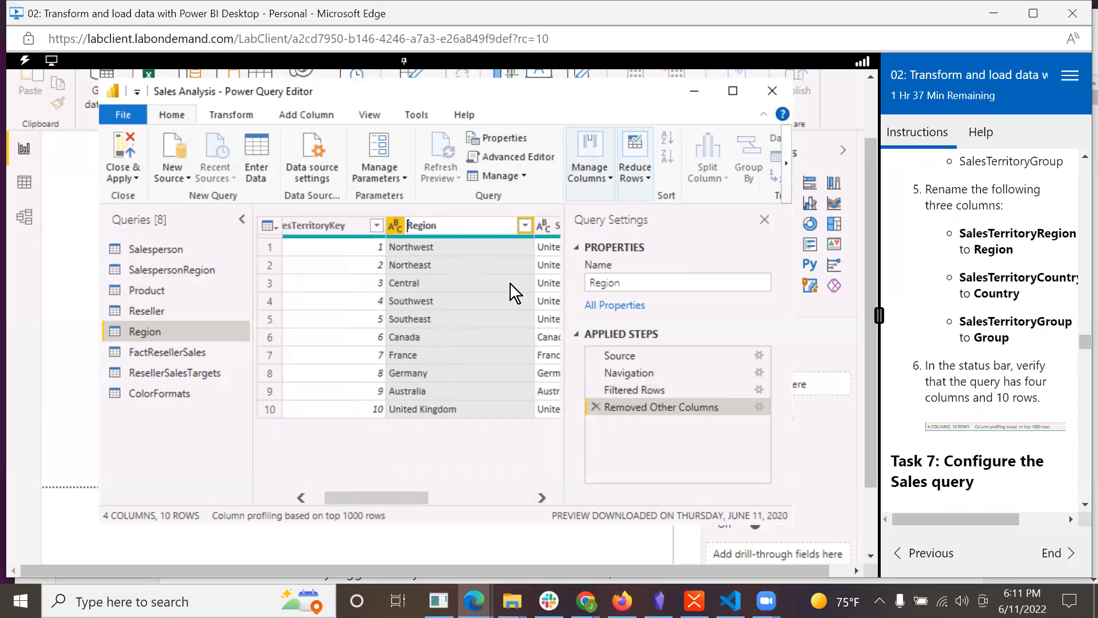
pyautogui.press('Return')
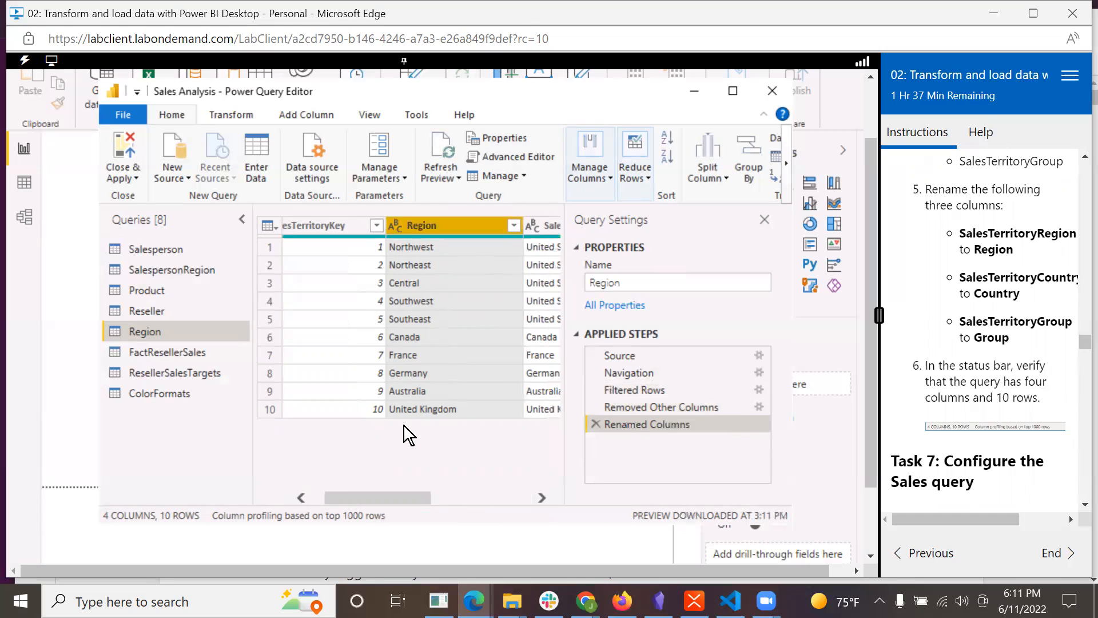
# Rename the SalesTerritoryCountry column of the Region query to Country
pyautogui.moveTo(414, 493); pyautogui.dragTo(466, 492)
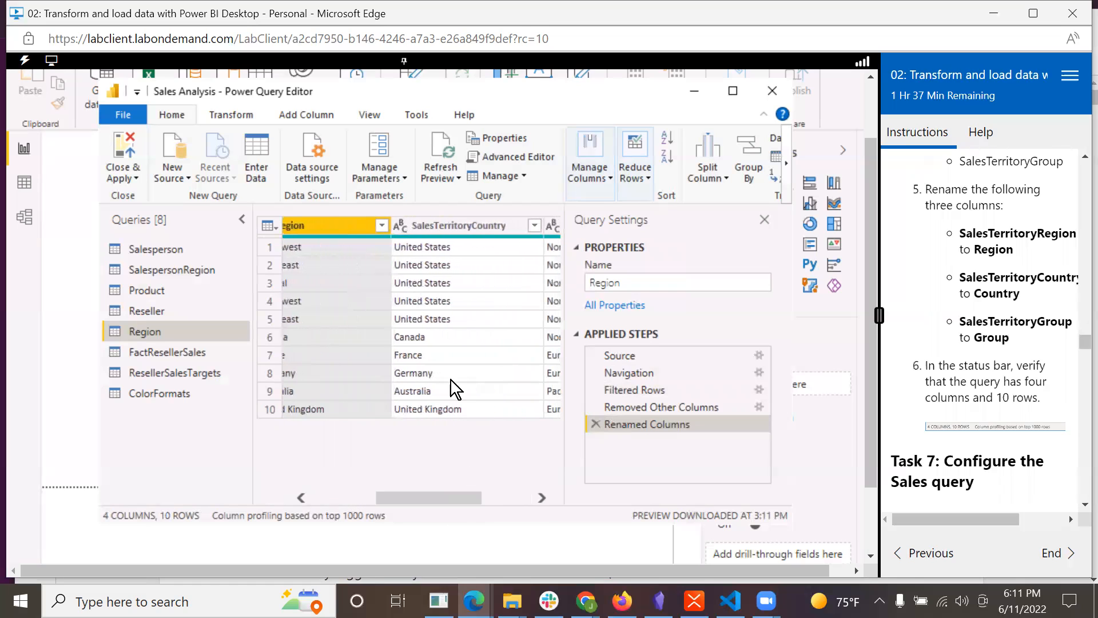
pyautogui.doubleClick(468, 223)
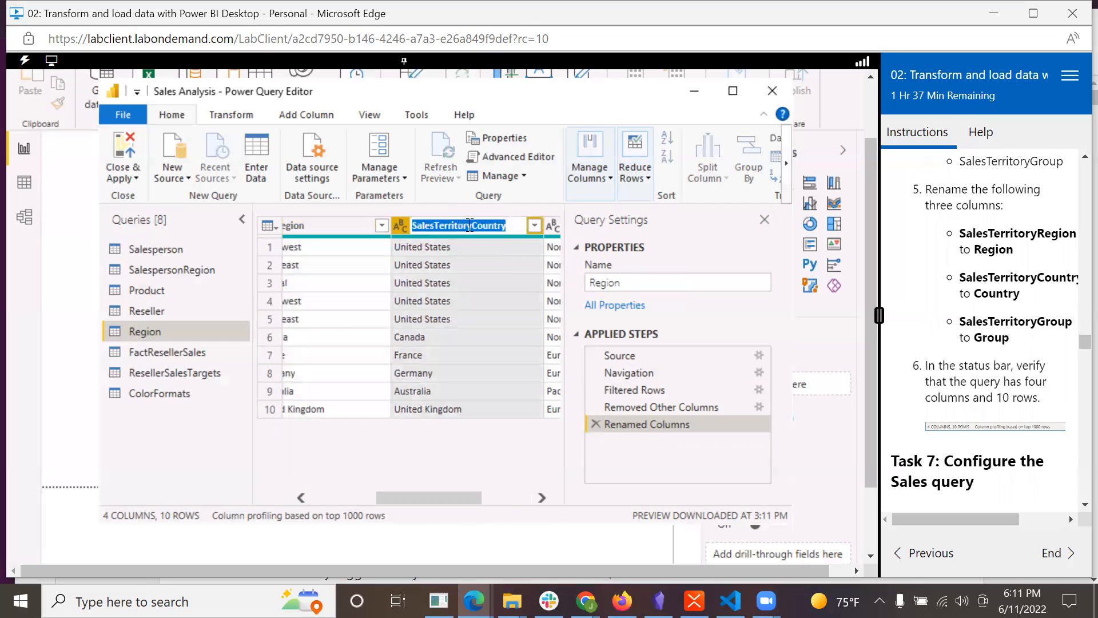
pyautogui.click(472, 225)
pyautogui.press('BackSpace')
pyautogui.press('BackSpace')
pyautogui.press('BackSpace')
pyautogui.press('BackSpace')
pyautogui.press('BackSpace')
pyautogui.press('BackSpace')
pyautogui.press('BackSpace')
pyautogui.press('BackSpace')
pyautogui.press('BackSpace')
pyautogui.press('BackSpace')
pyautogui.press('BackSpace')
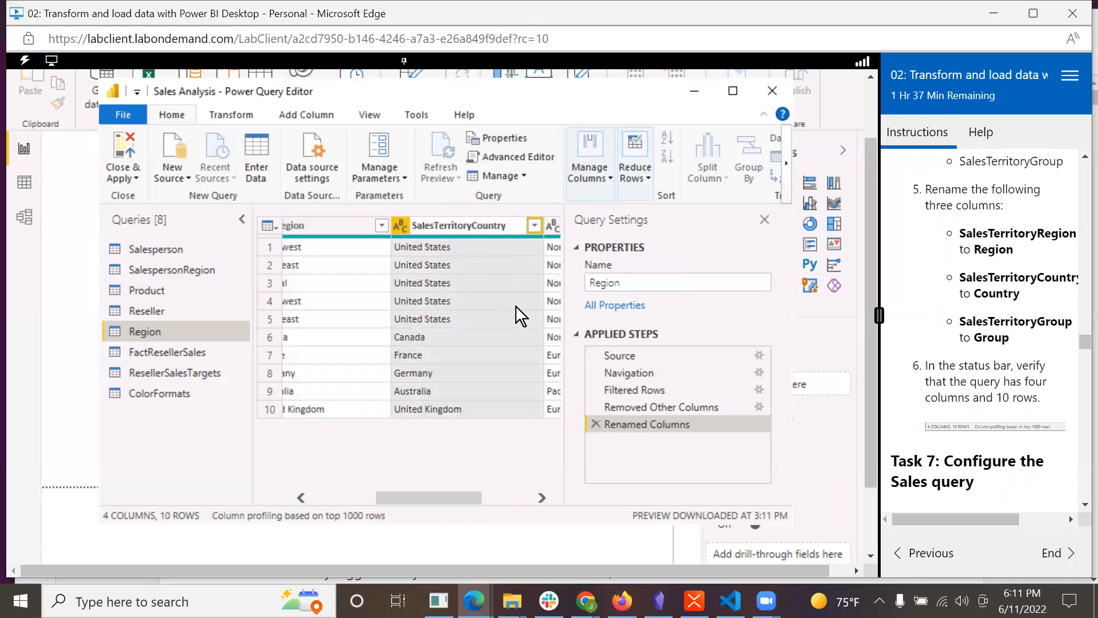
pyautogui.press('BackSpace')
pyautogui.press('BackSpace')
pyautogui.press('BackSpace')
pyautogui.press('Return')
# Rename the SalesTerritoryGroup column of the Region query to Group
pyautogui.moveTo(422, 503); pyautogui.dragTo(470, 499)
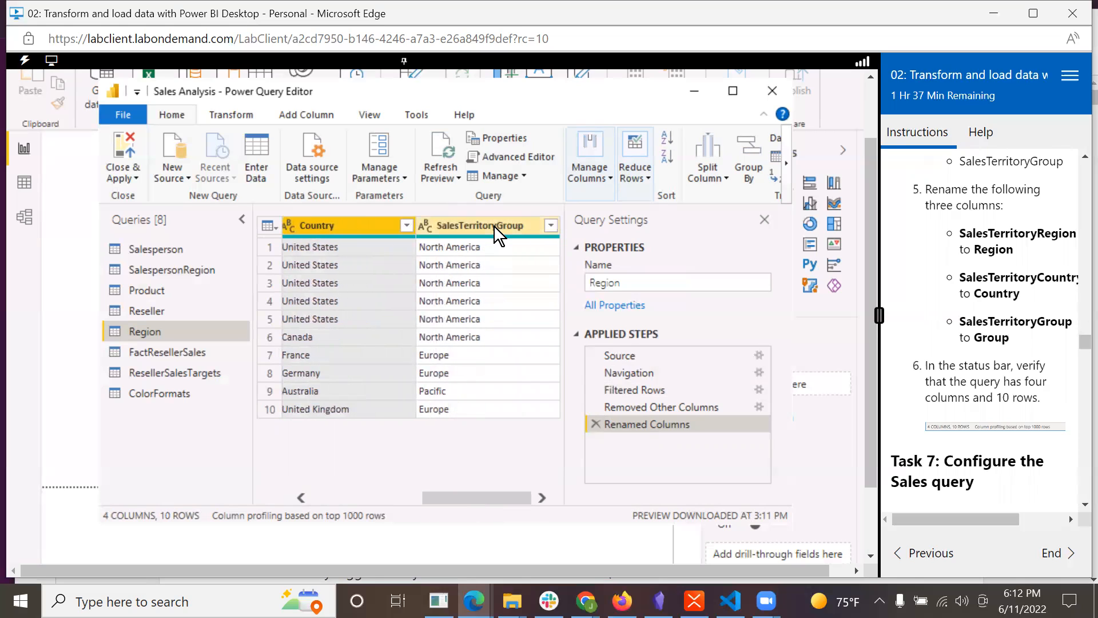
pyautogui.doubleClick(493, 225)
pyautogui.click(493, 225)
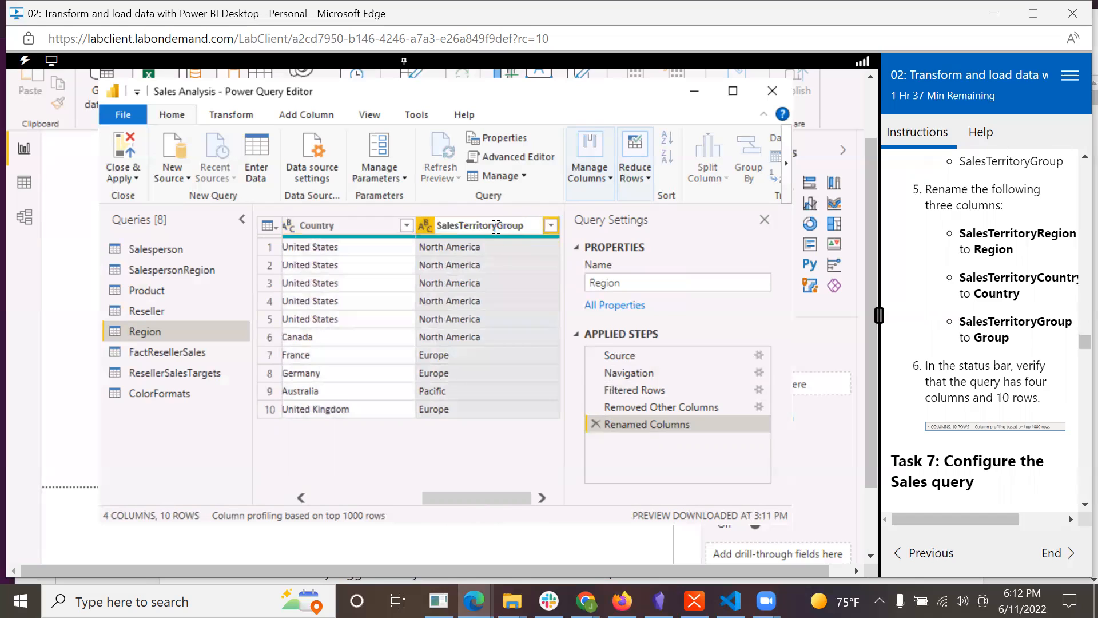
pyautogui.press('Delete')
pyautogui.press('BackSpace')
pyautogui.press('BackSpace')
pyautogui.press('BackSpace')
pyautogui.press('BackSpace')
pyautogui.press('BackSpace')
pyautogui.press('BackSpace')
pyautogui.press('BackSpace')
pyautogui.press('BackSpace')
pyautogui.press('BackSpace')
pyautogui.press('BackSpace')
pyautogui.press('BackSpace')
pyautogui.press('BackSpace')
pyautogui.press('BackSpace')
pyautogui.press('Return')
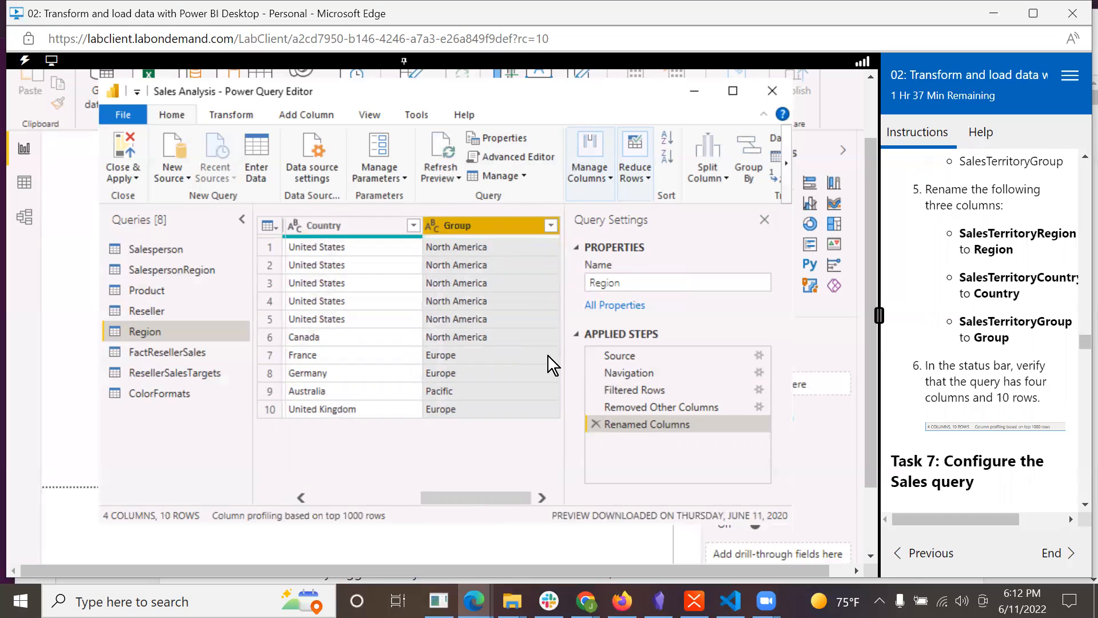
# Select the FactResellerSales query and rename it to Sales
pyautogui.scroll(-2, 1025, 396)
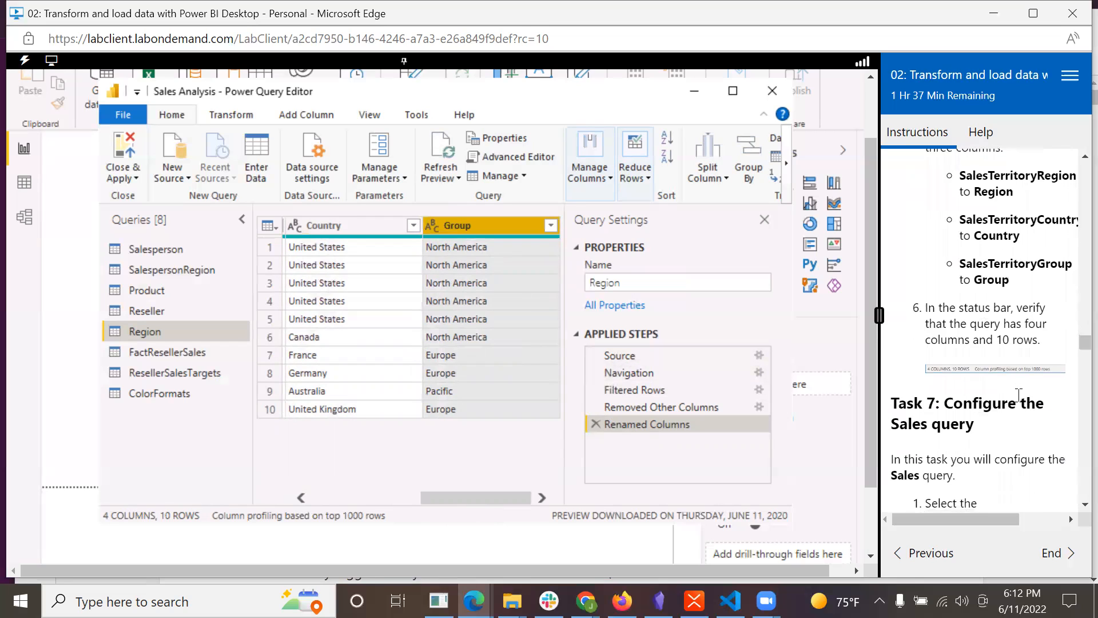
pyautogui.scroll(-1, 1016, 378)
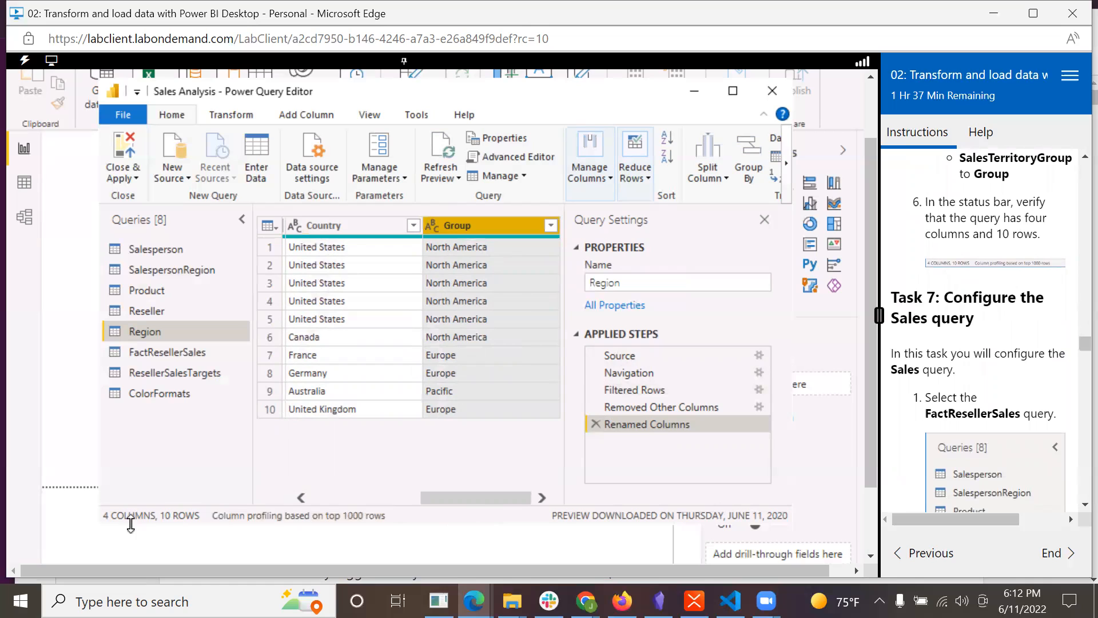
pyautogui.scroll(-1, 986, 417)
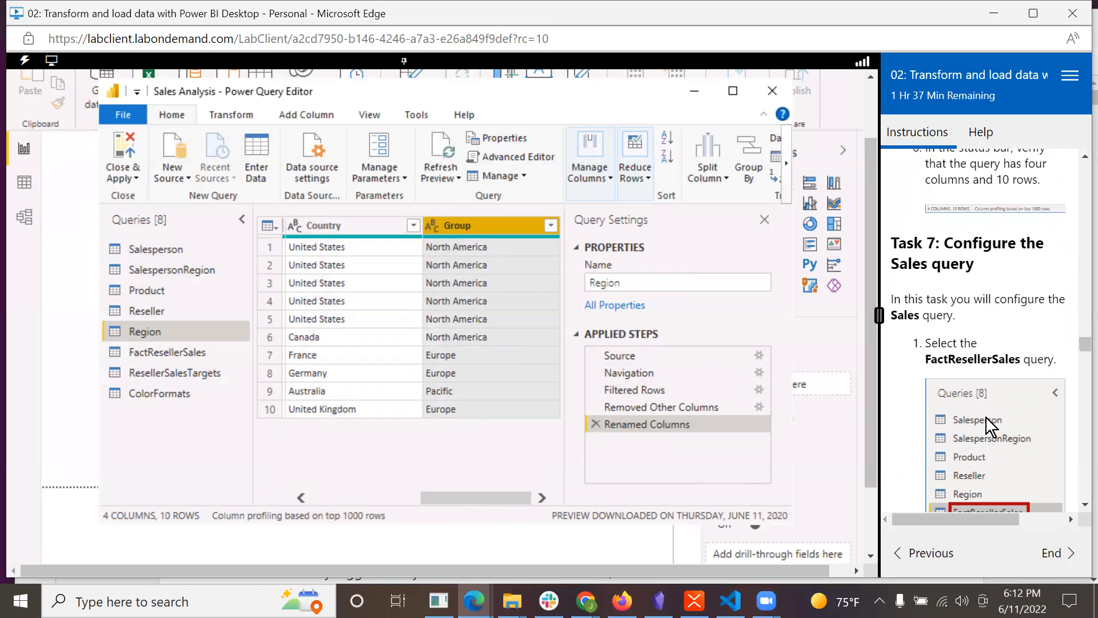
pyautogui.scroll(1, 986, 418)
pyautogui.scroll(-2, 985, 417)
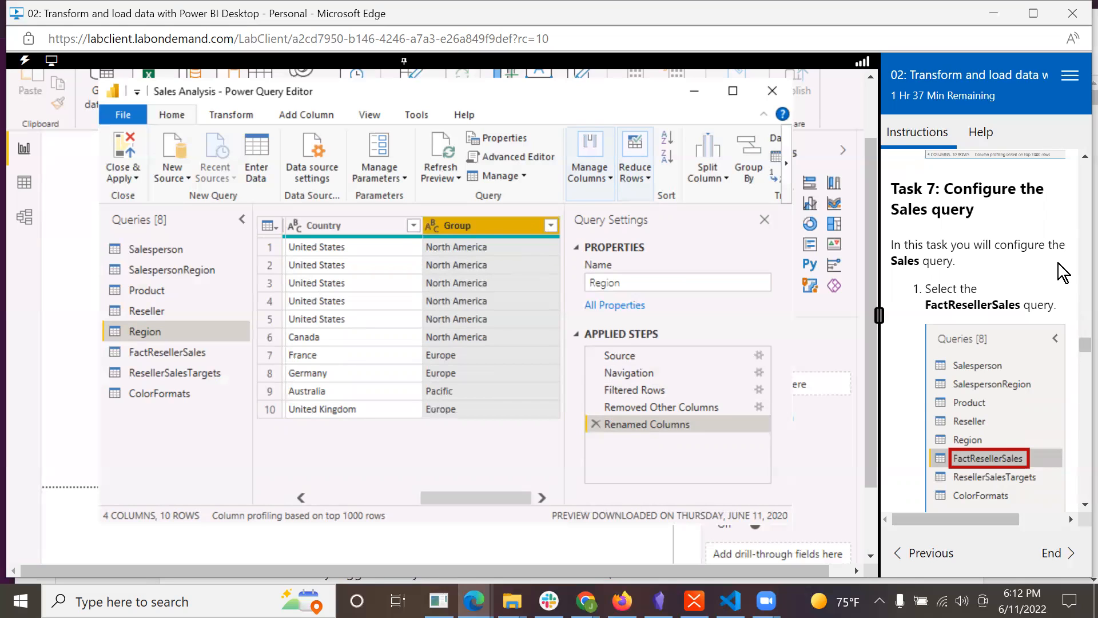
pyautogui.scroll(-1, 934, 318)
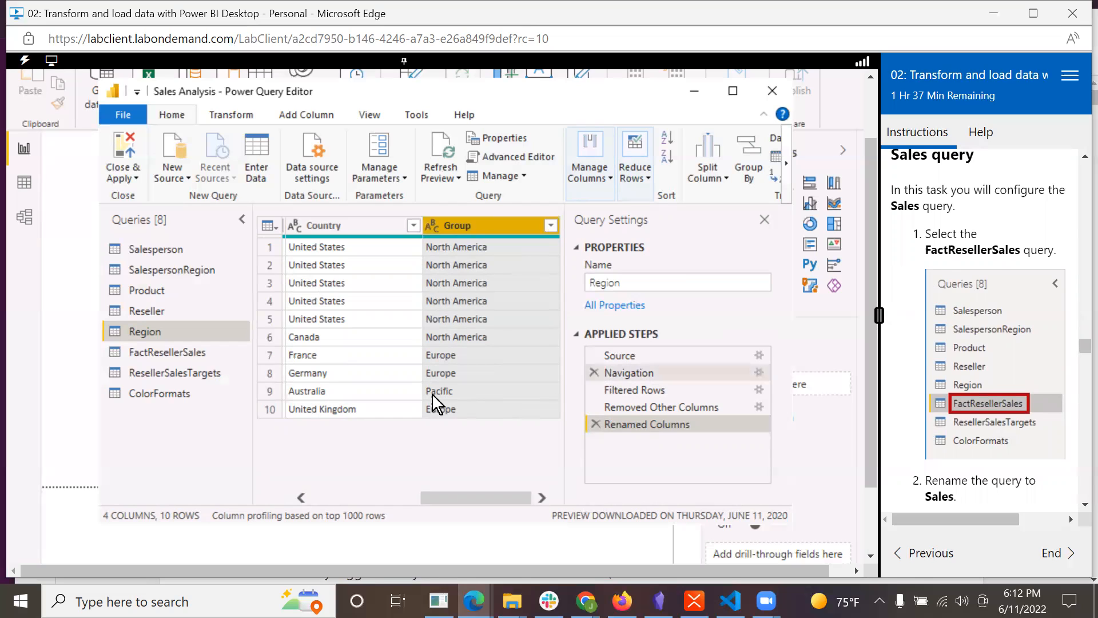
pyautogui.click(187, 351)
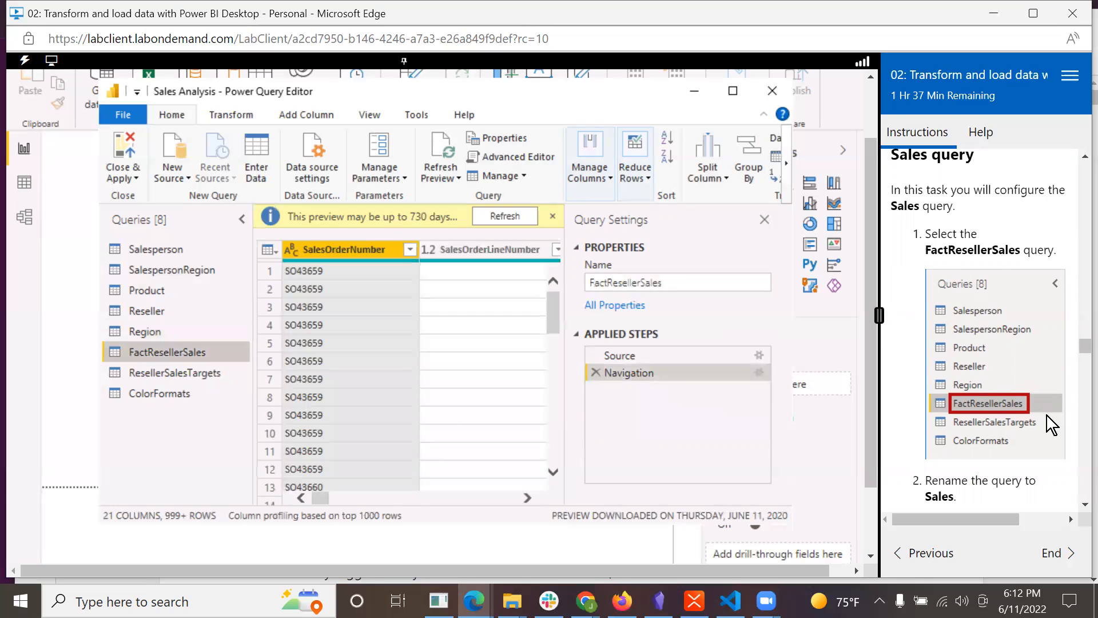
pyautogui.scroll(-2, 1047, 415)
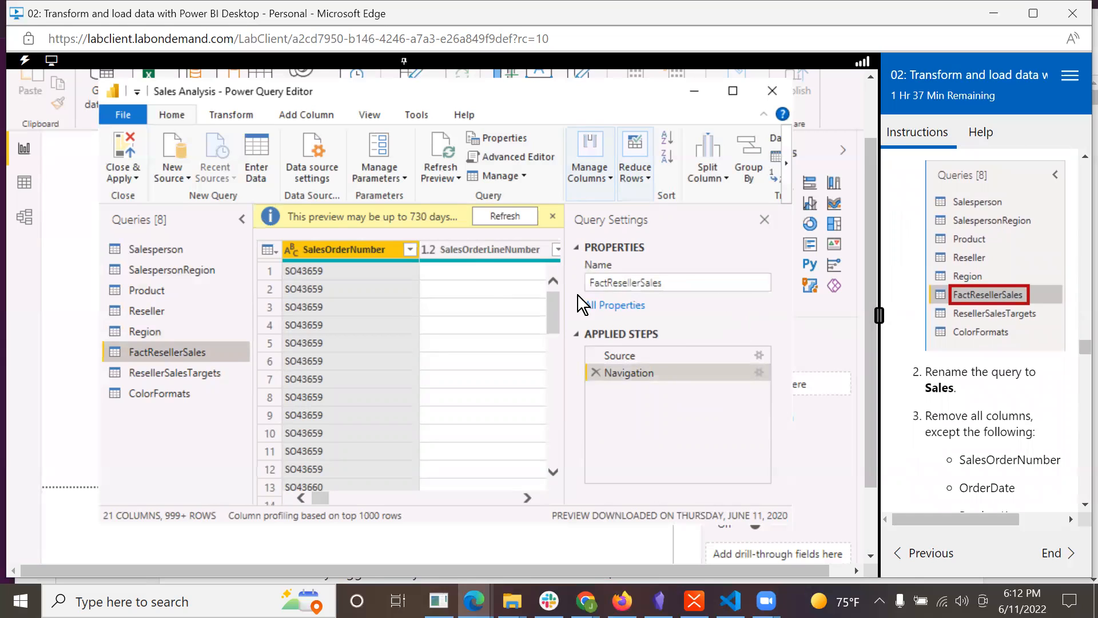
pyautogui.moveTo(643, 282); pyautogui.dragTo(539, 272)
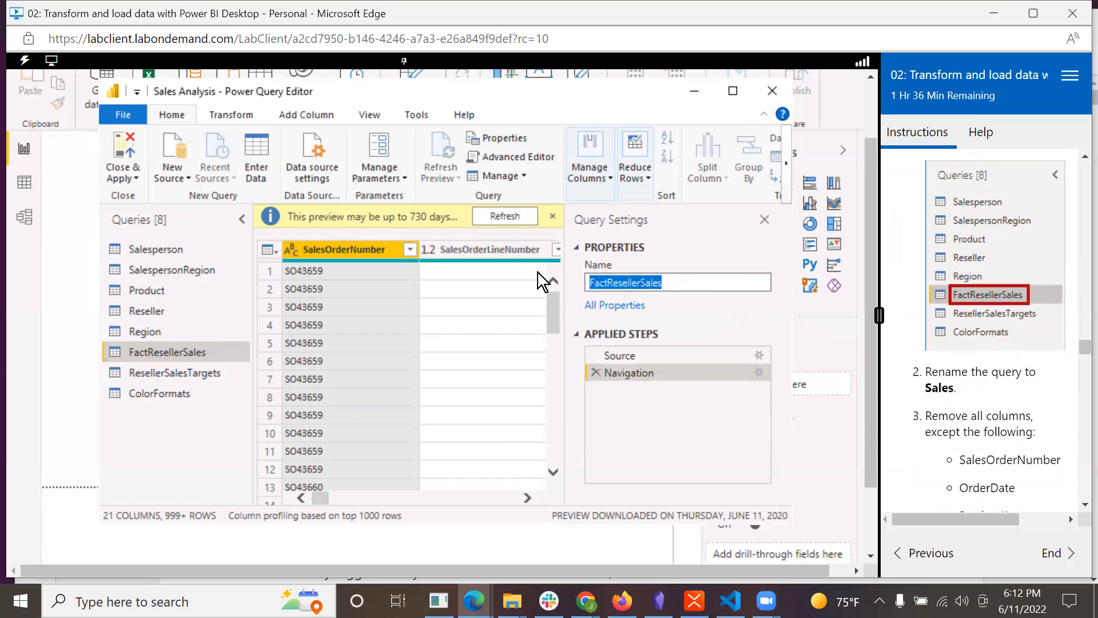
pyautogui.write('S')
pyautogui.press('Return')
# Keep only SalesOrderNumber, OrderDate, ProductKey, ResellerKey, EmployeeKey, SalesTerritoryKey, OrderQuantity, UnitPrice, TotalProductCost, SalesAmount and DimProduct in the Sales query
pyautogui.scroll(-3, 1029, 467)
pyautogui.scroll(-2, 1028, 460)
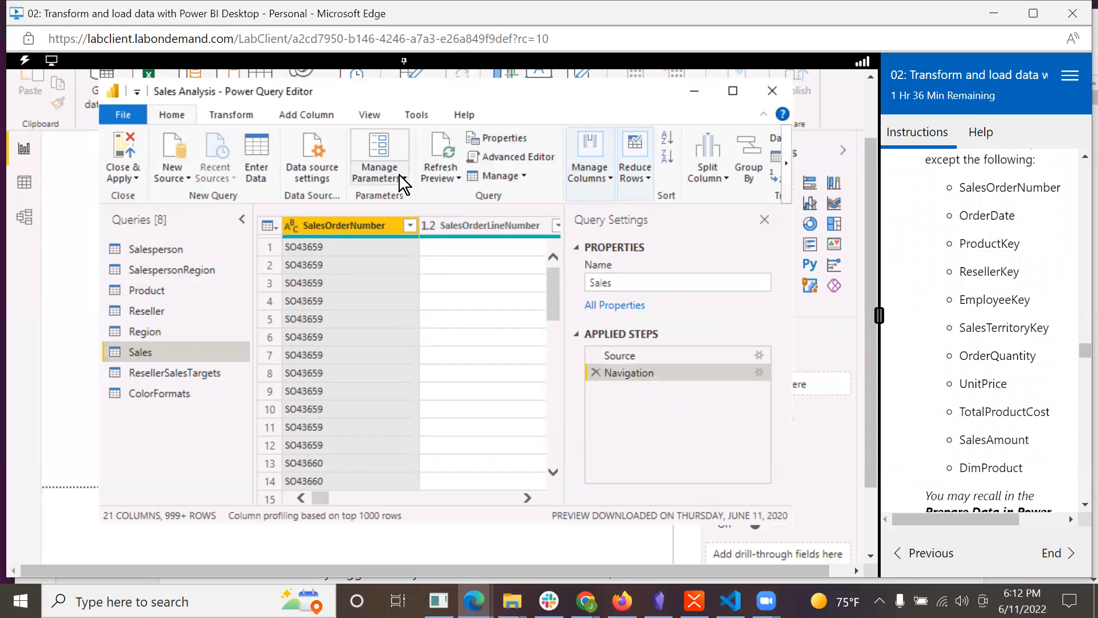
pyautogui.click(604, 178)
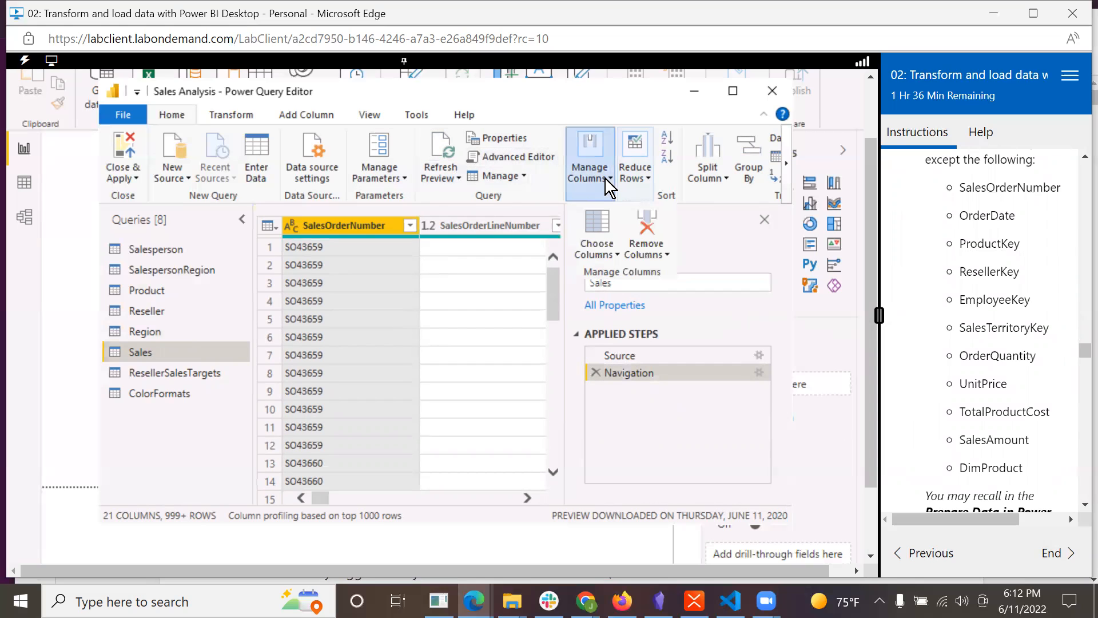
pyautogui.click(598, 250)
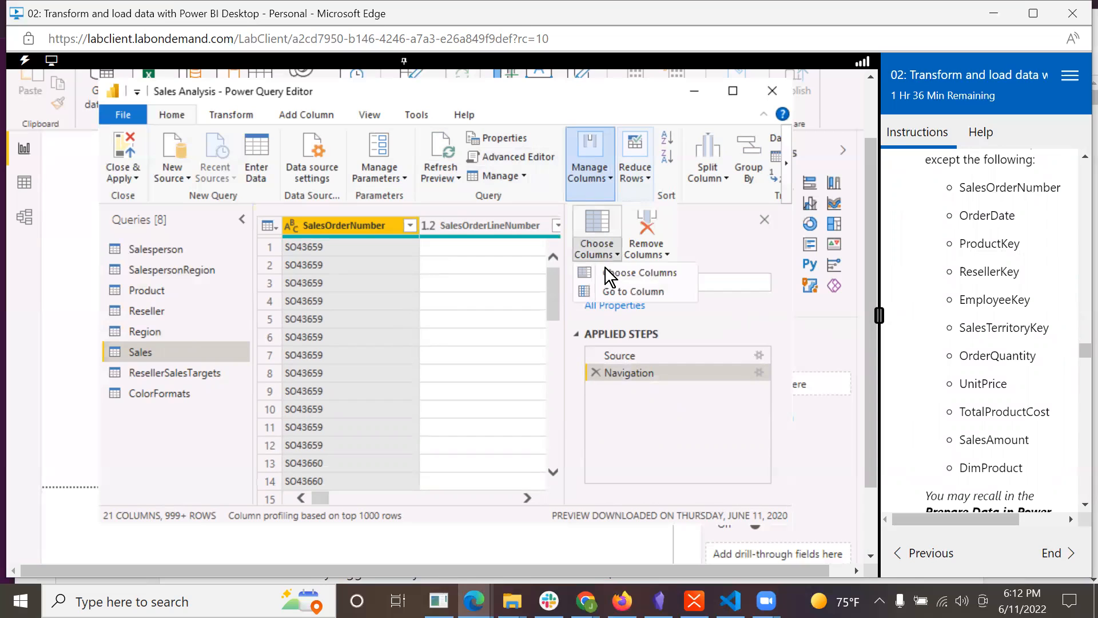
pyautogui.click(605, 278)
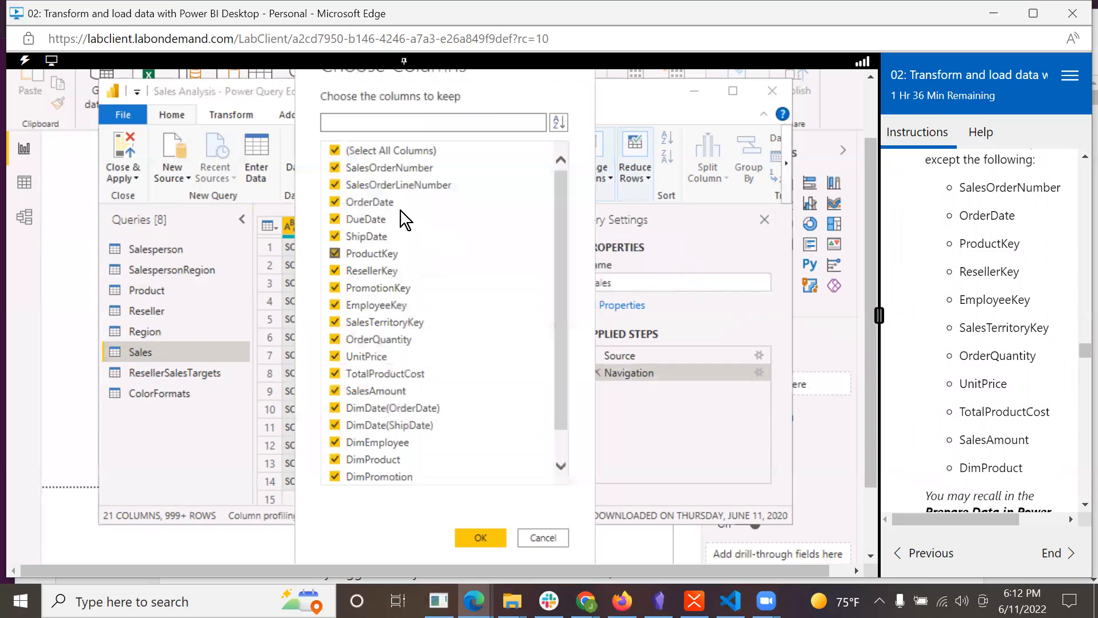
pyautogui.click(334, 149)
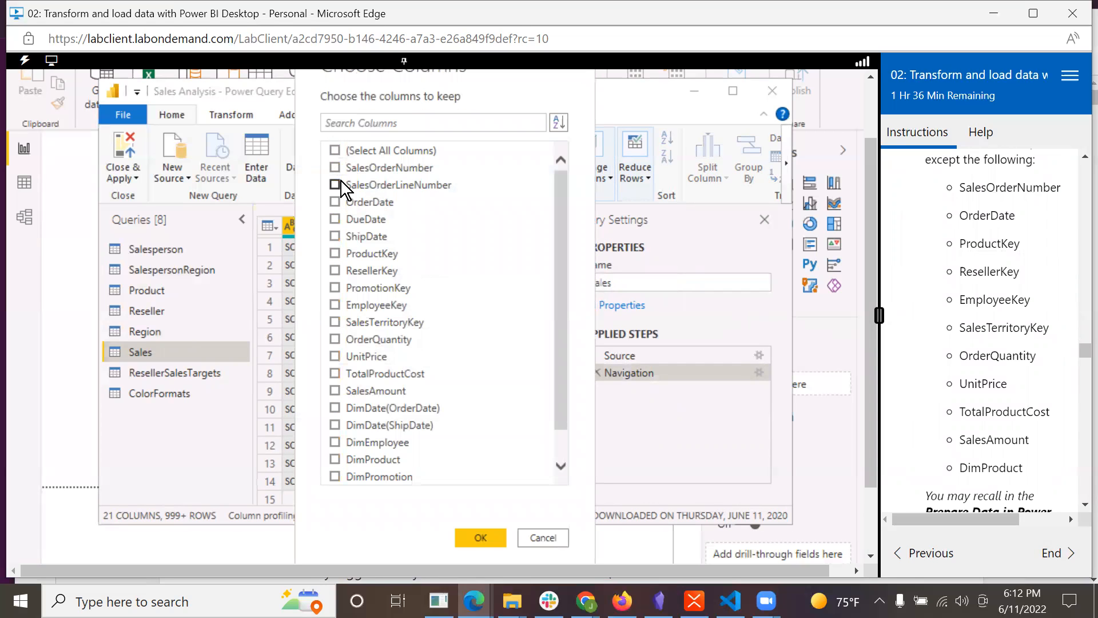
pyautogui.click(335, 167)
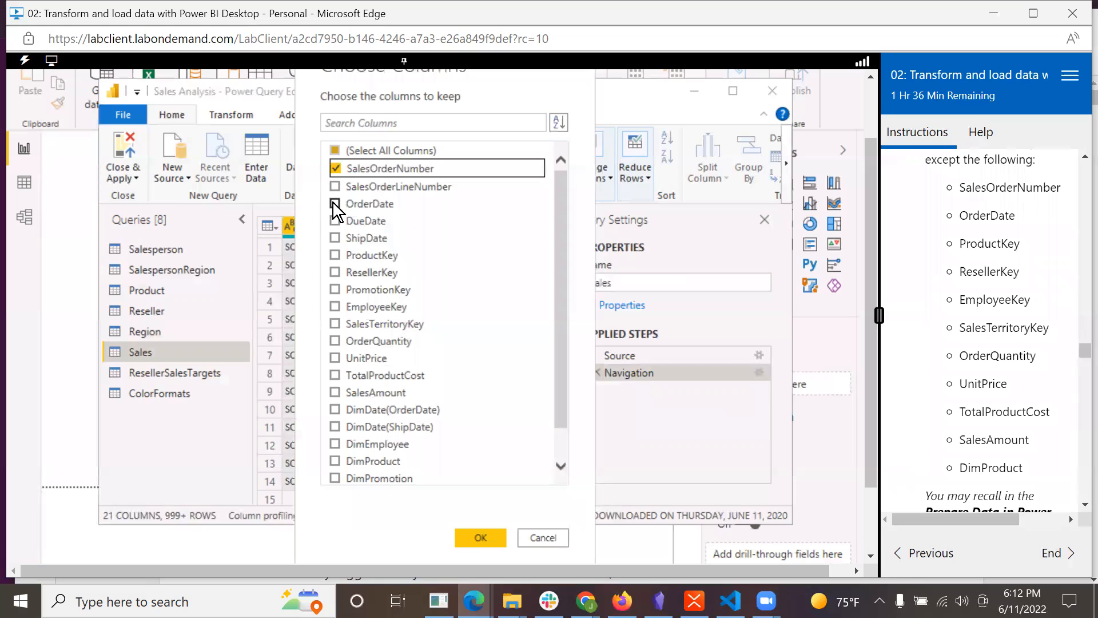
pyautogui.click(335, 254)
pyautogui.click(336, 271)
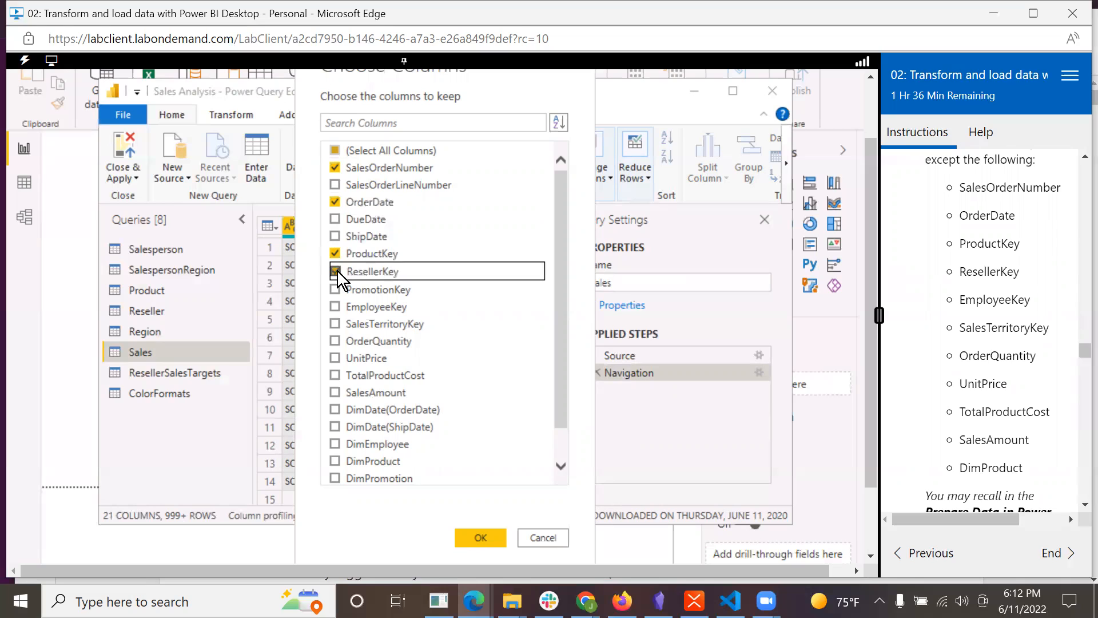
pyautogui.click(335, 307)
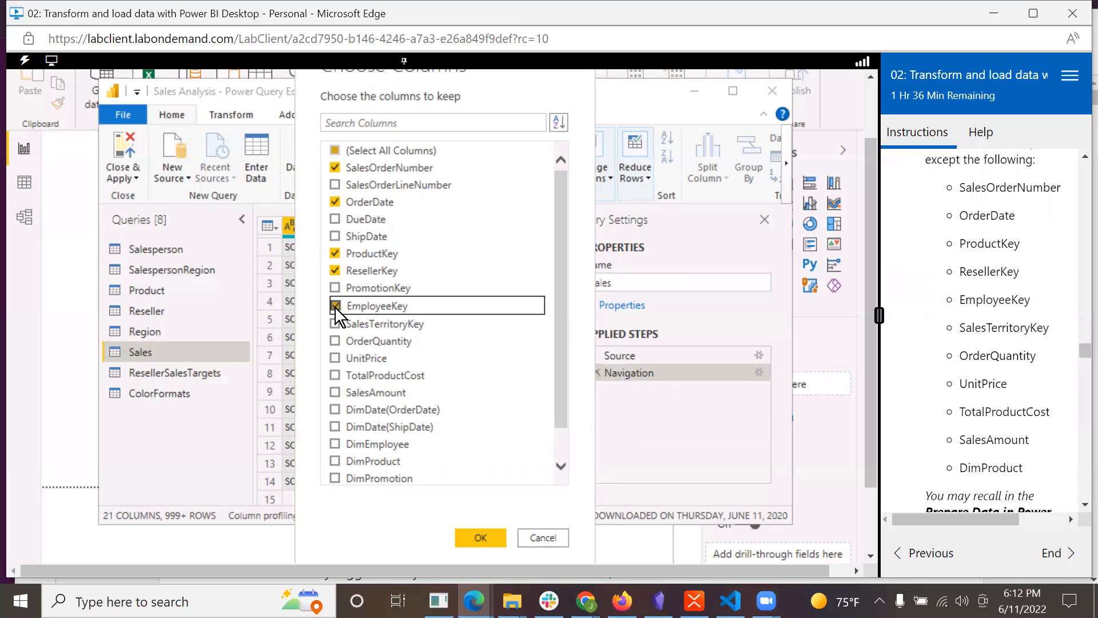
pyautogui.click(336, 323)
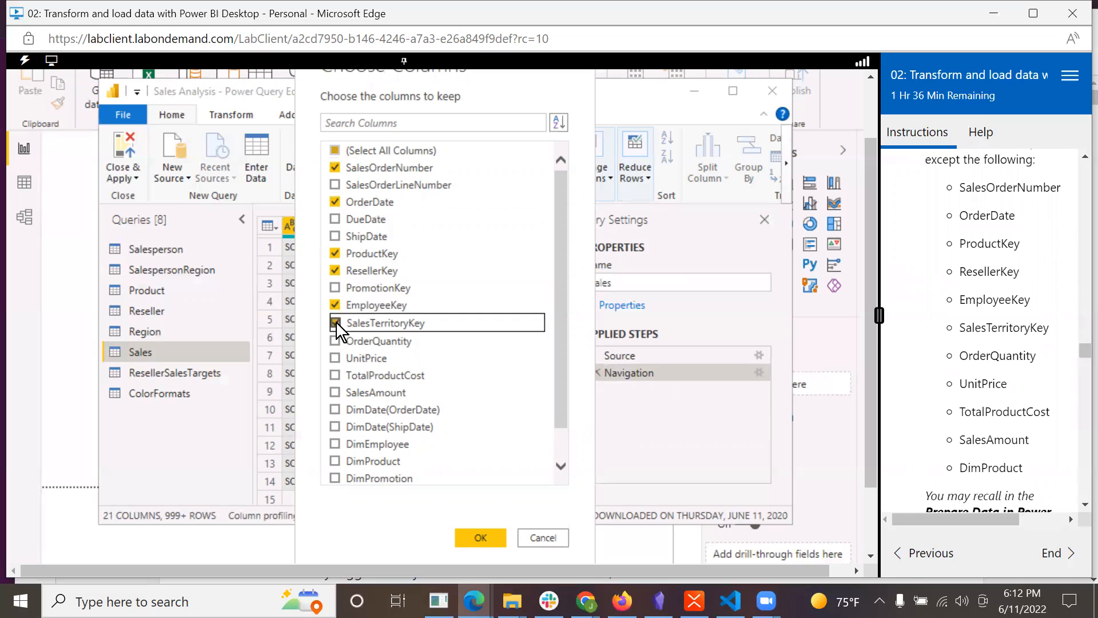
pyautogui.click(335, 341)
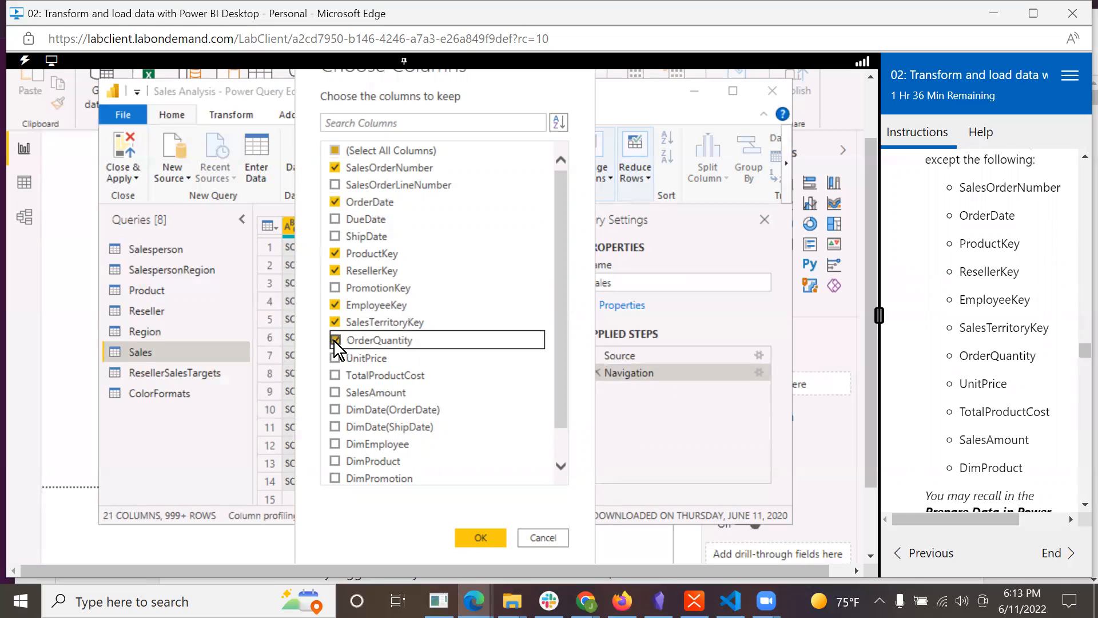
pyautogui.click(335, 359)
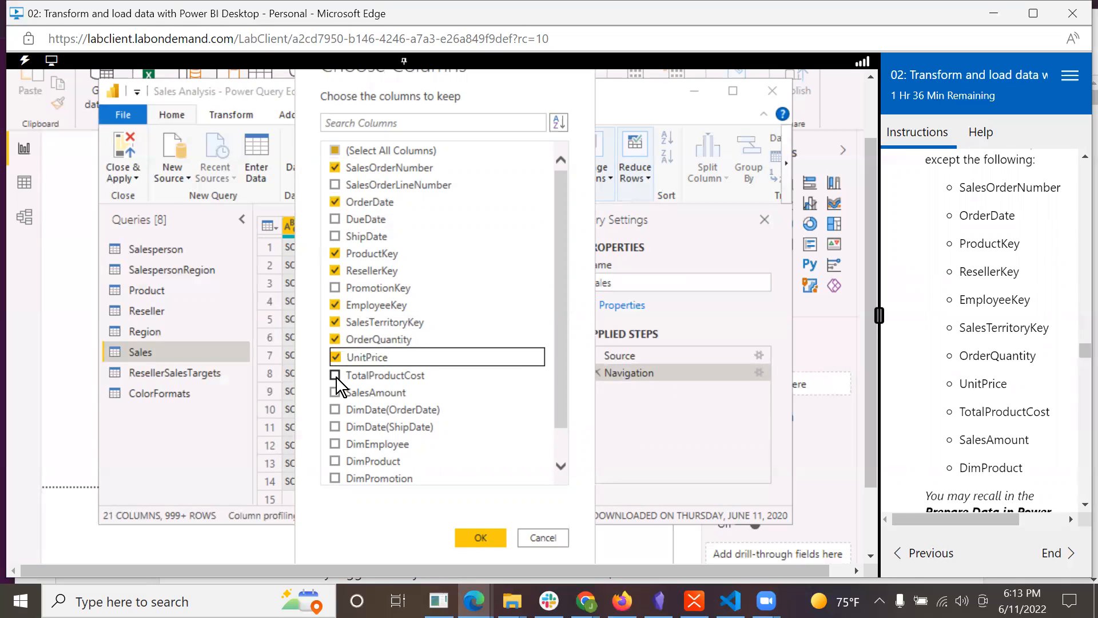
pyautogui.click(336, 375)
pyautogui.click(332, 391)
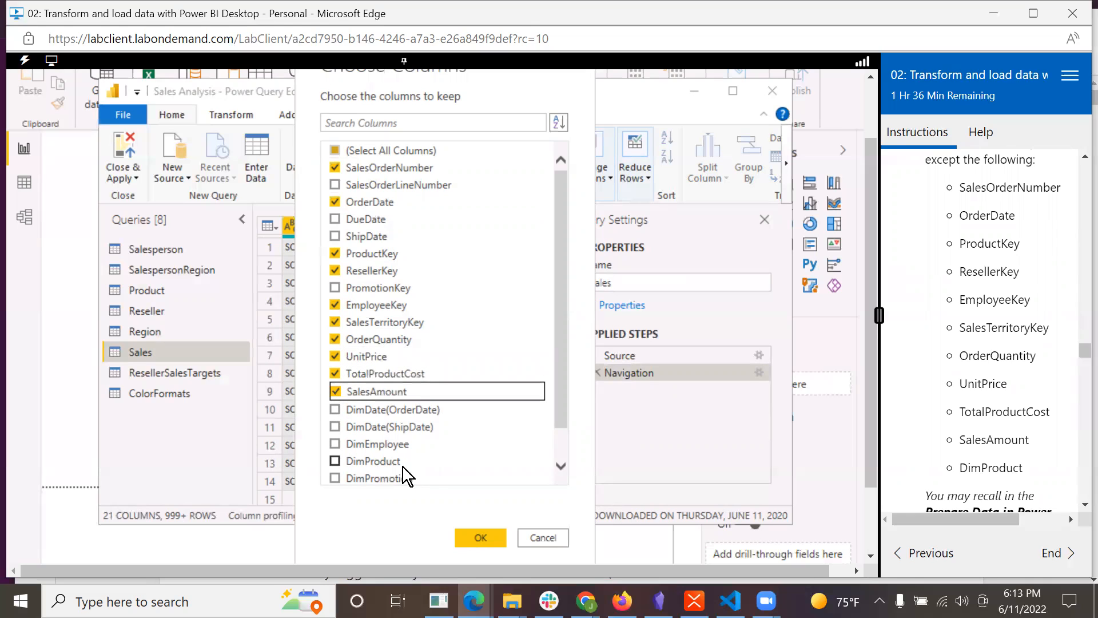
pyautogui.click(332, 460)
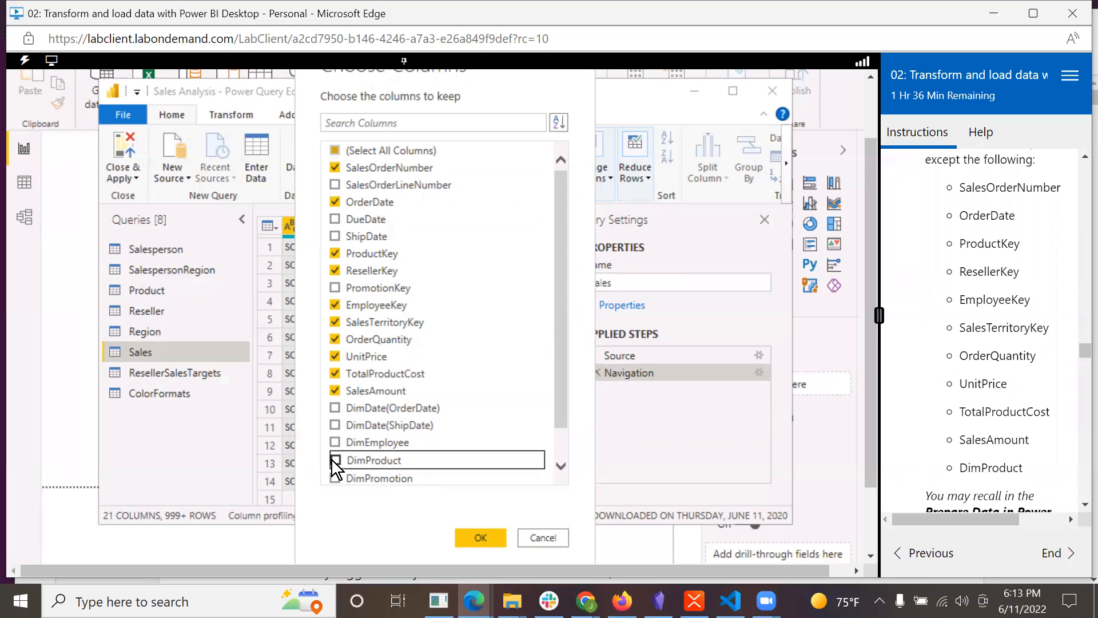
pyautogui.click(479, 538)
# Expand the DimProduct column of the Sales query to include only StandardCost, without the original column name as prefix
pyautogui.scroll(-2, 1023, 393)
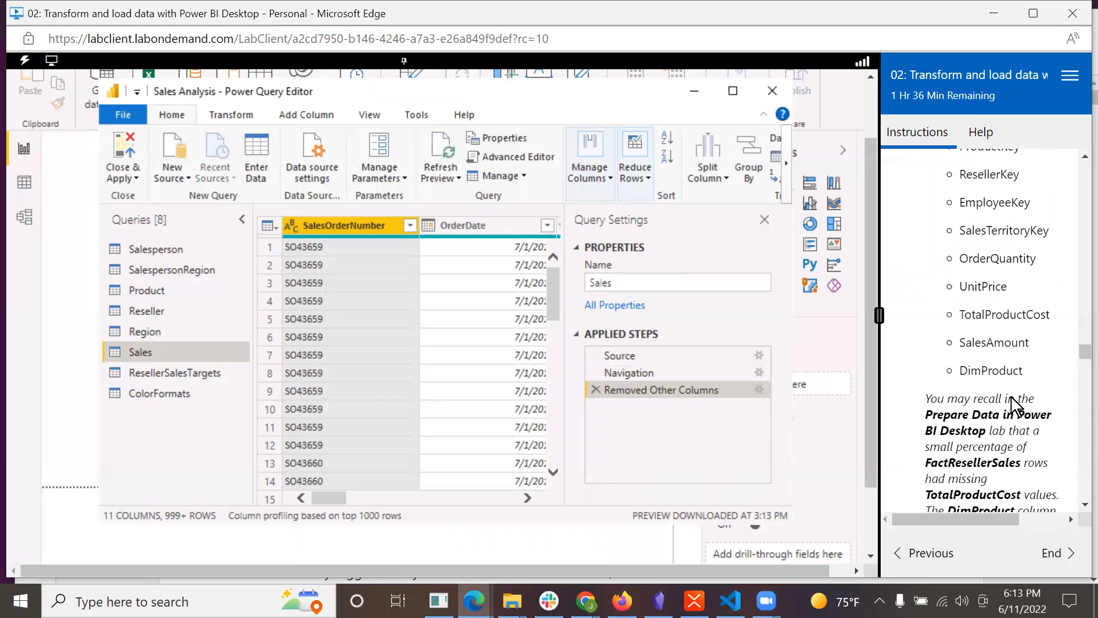
pyautogui.scroll(-2, 1011, 397)
pyautogui.scroll(-1, 1012, 394)
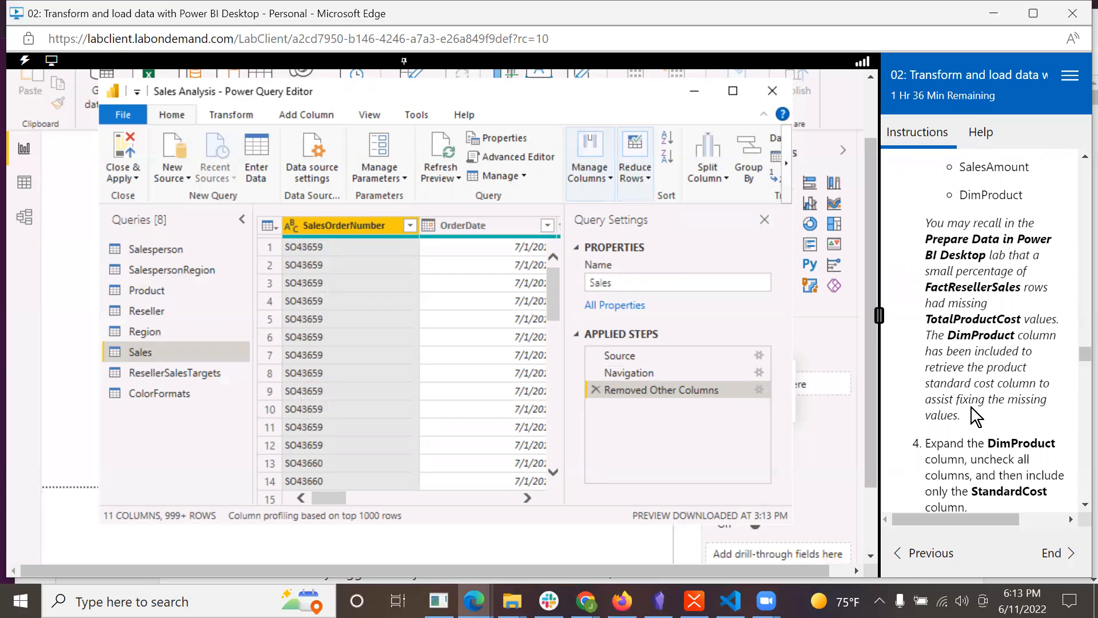
pyautogui.scroll(-3, 970, 407)
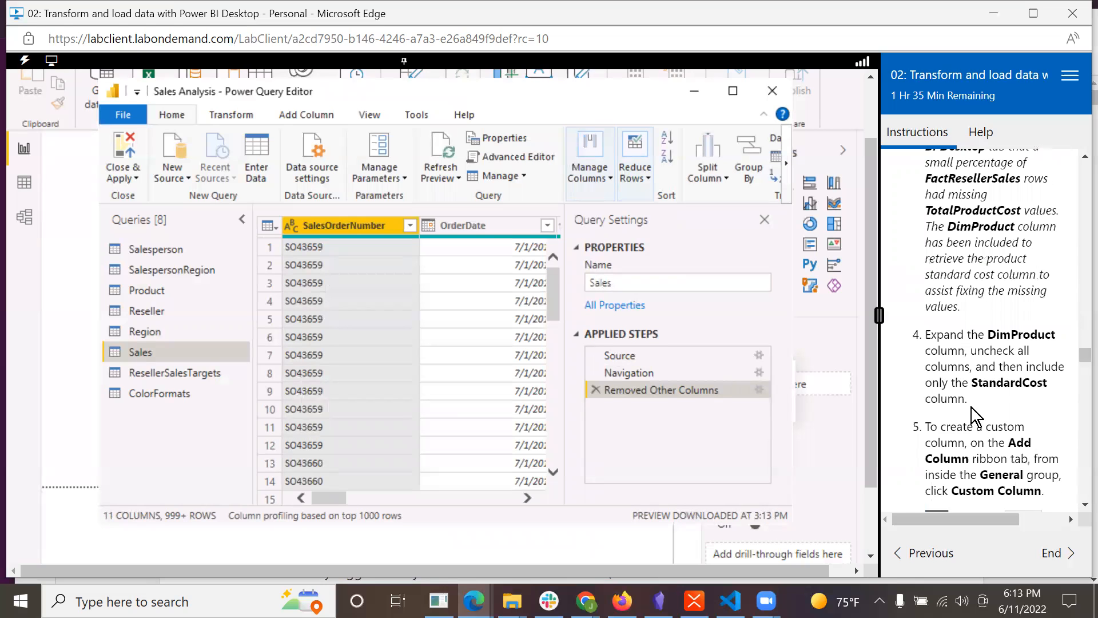
pyautogui.scroll(-2, 971, 407)
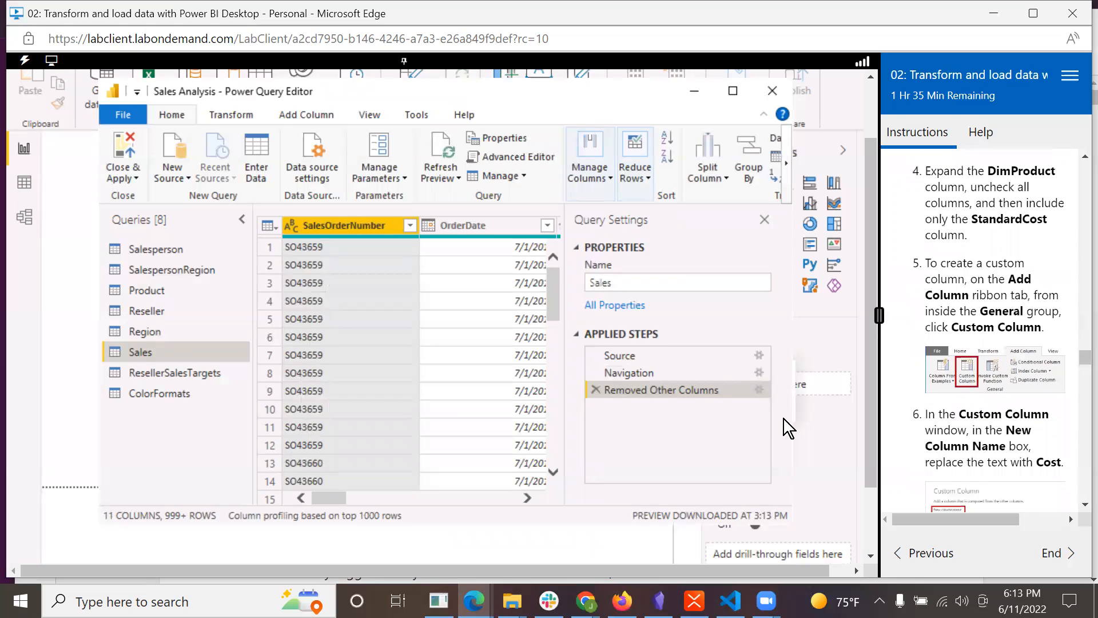
pyautogui.moveTo(321, 499); pyautogui.dragTo(506, 502)
pyautogui.click(537, 224)
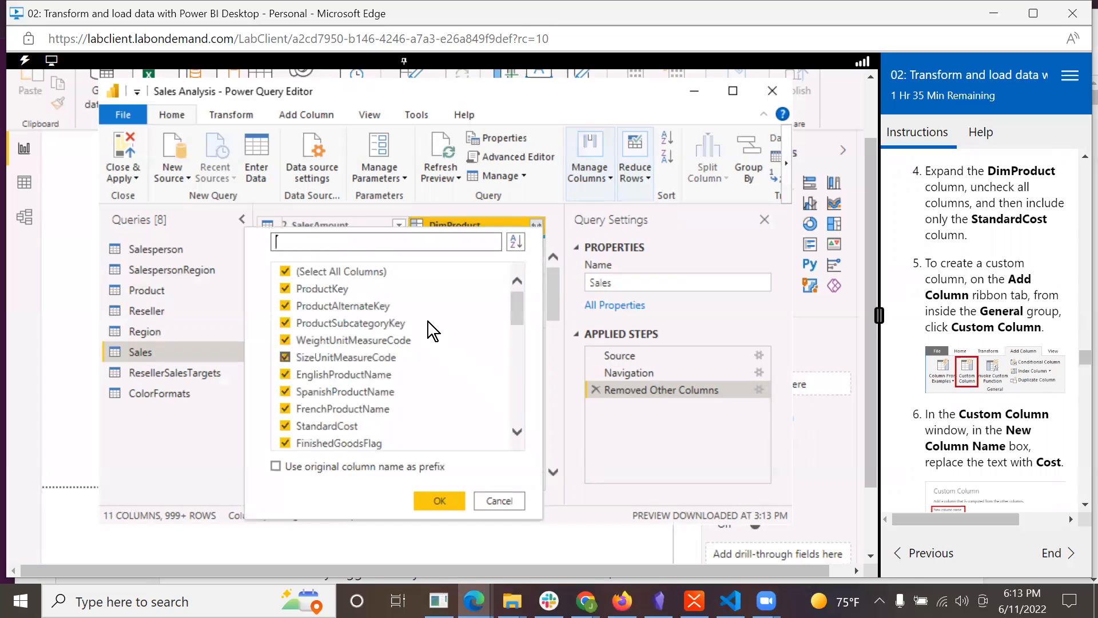
pyautogui.click(284, 271)
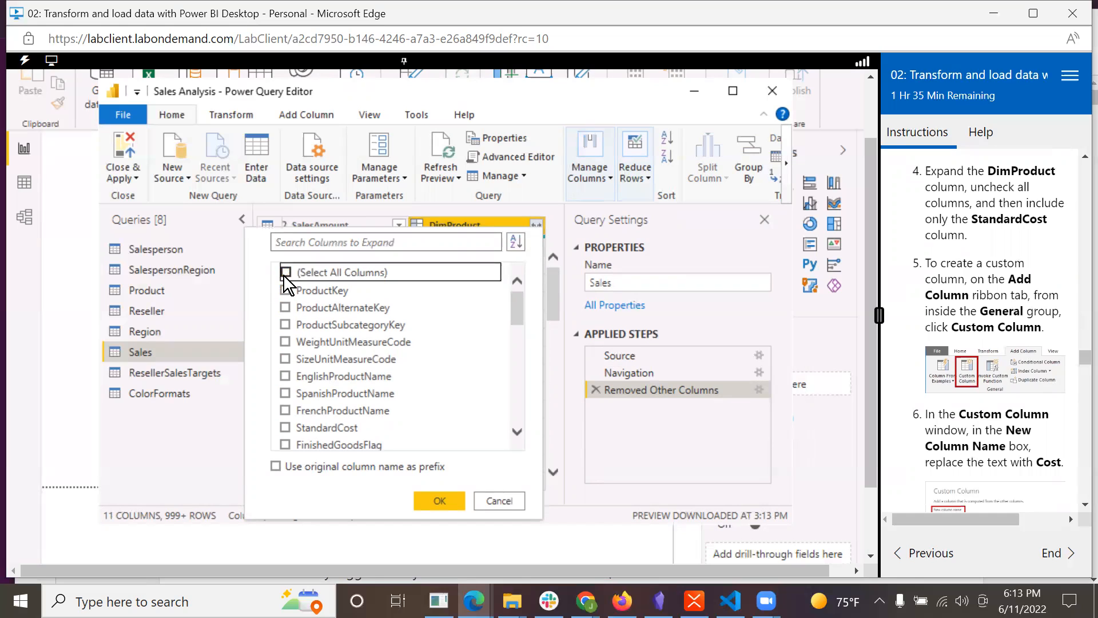
pyautogui.click(285, 427)
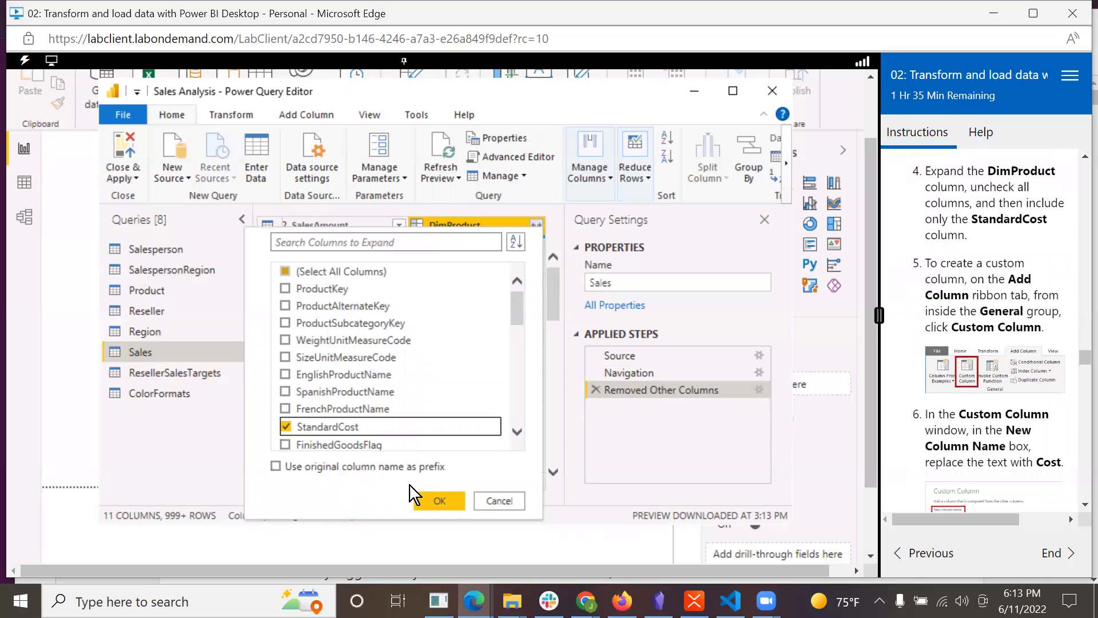
pyautogui.click(458, 502)
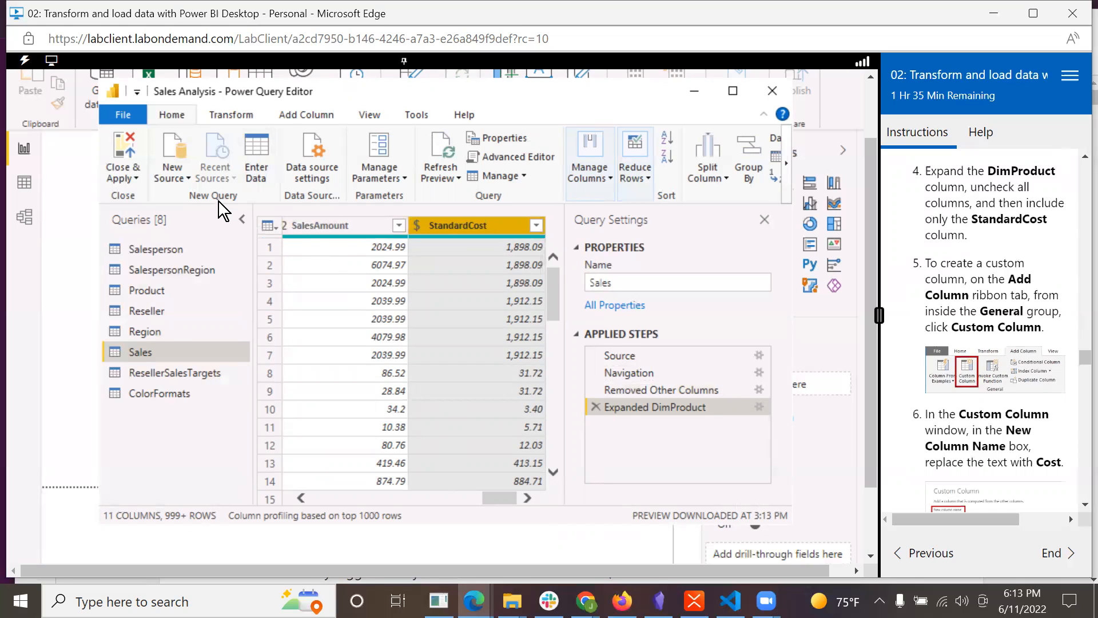
# Start a custom column in the Sales query and name it Cost
pyautogui.click(324, 117)
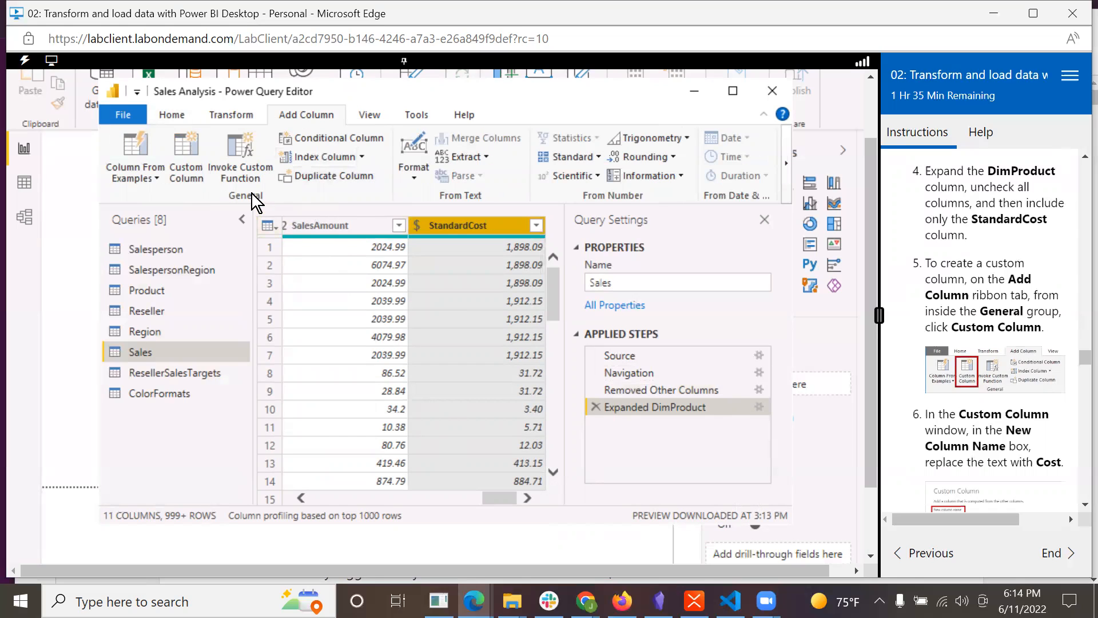
pyautogui.click(195, 153)
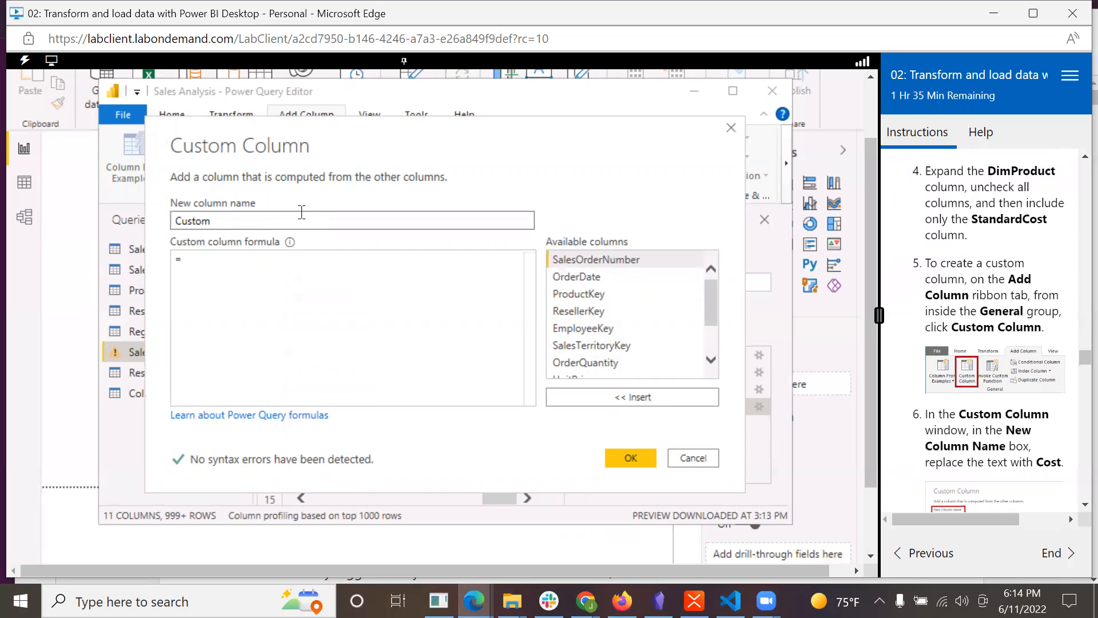
pyautogui.moveTo(262, 221); pyautogui.dragTo(153, 214)
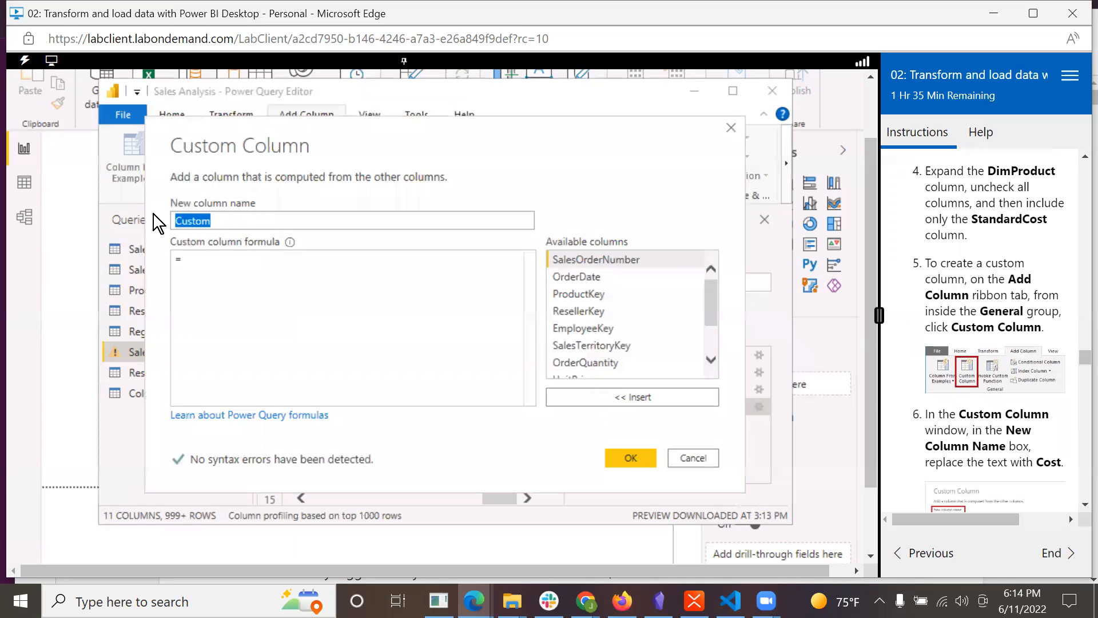
pyautogui.write('Cost')
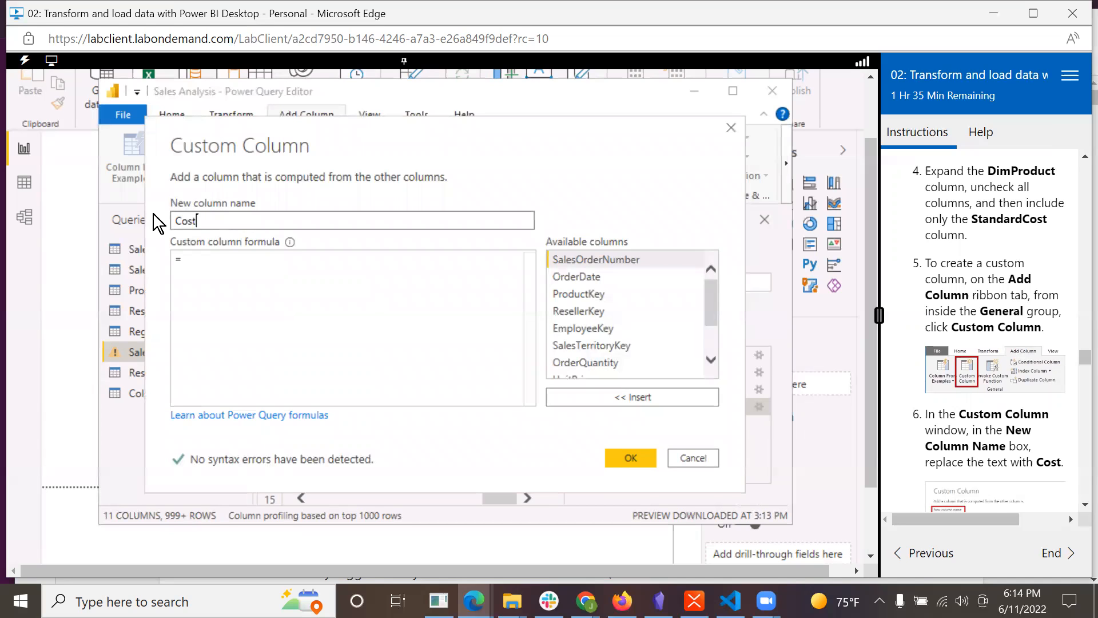
# Begin the Cost formula with if [TotalProductCost], followed by the lab's expression if [TotalProductCost] = null then [OrderQuantity] * [StandardCost] else [TotalProductCost]
pyautogui.scroll(-5, 1027, 496)
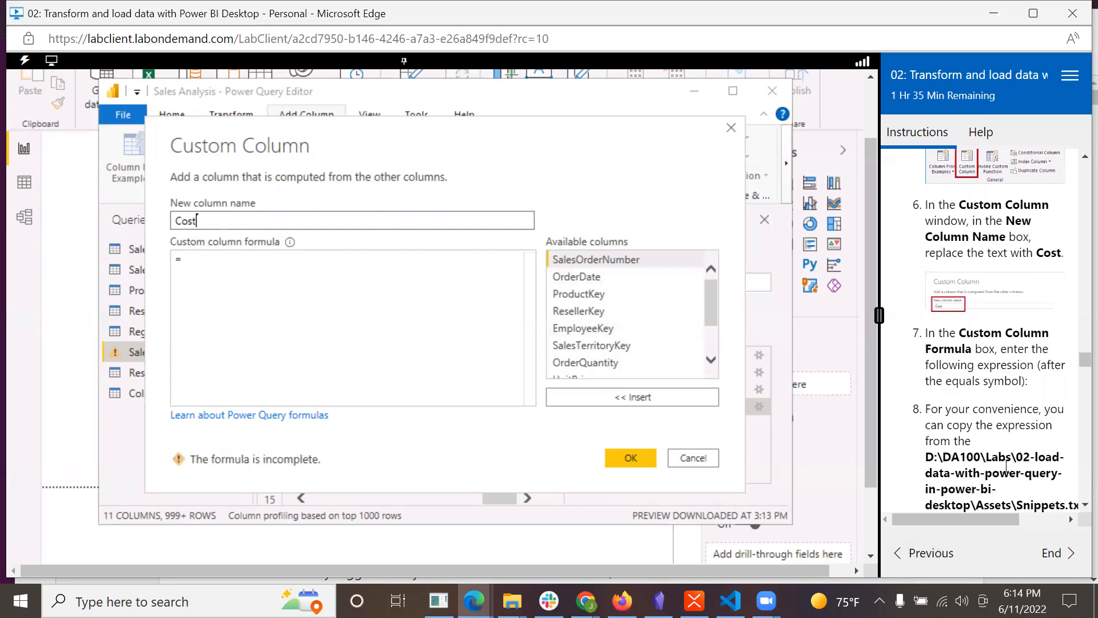
pyautogui.scroll(-1, 1006, 466)
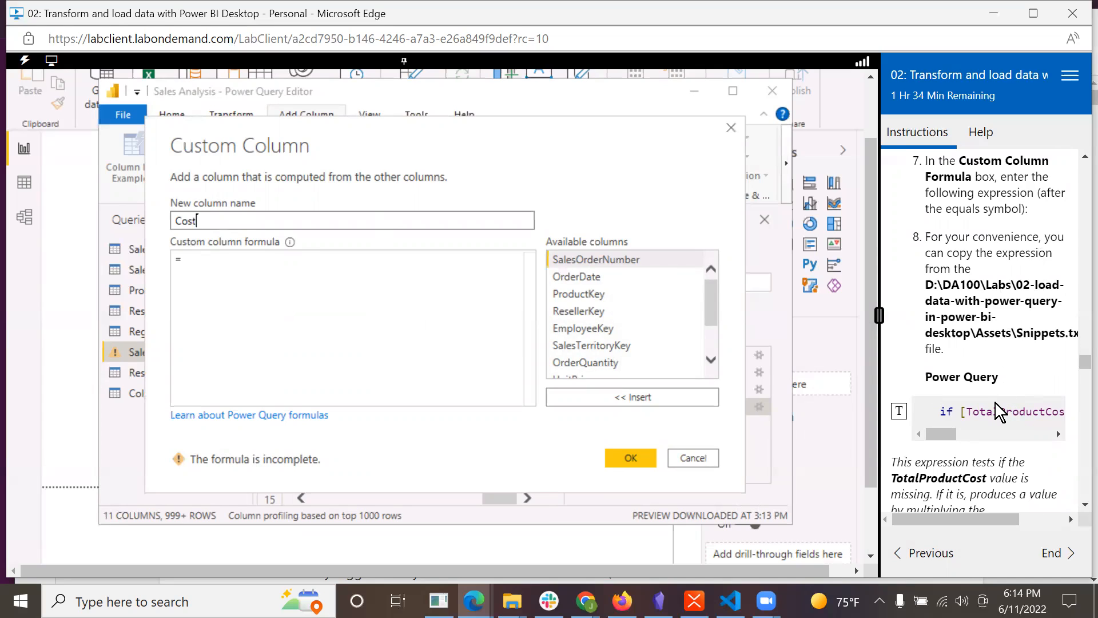
pyautogui.click(385, 268)
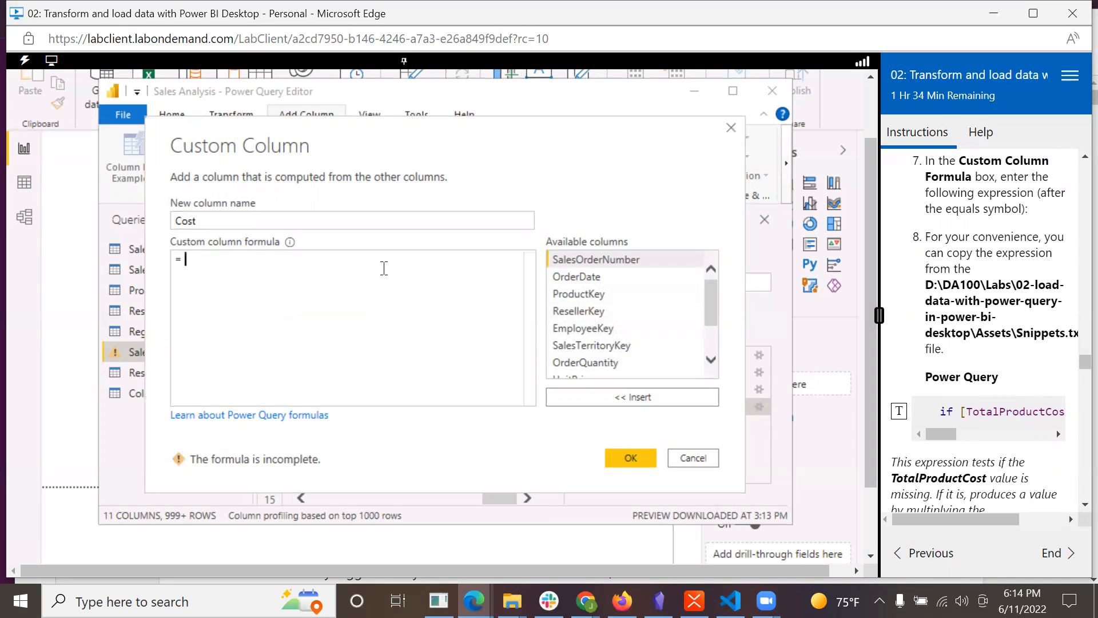
pyautogui.write('if')
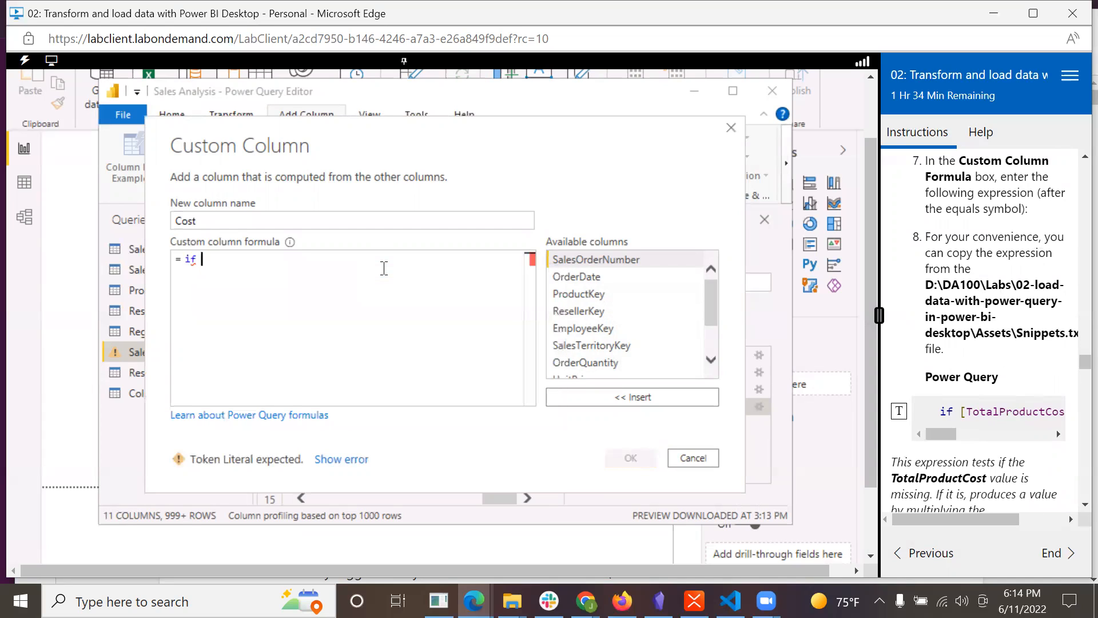
pyautogui.scroll(-1, 607, 337)
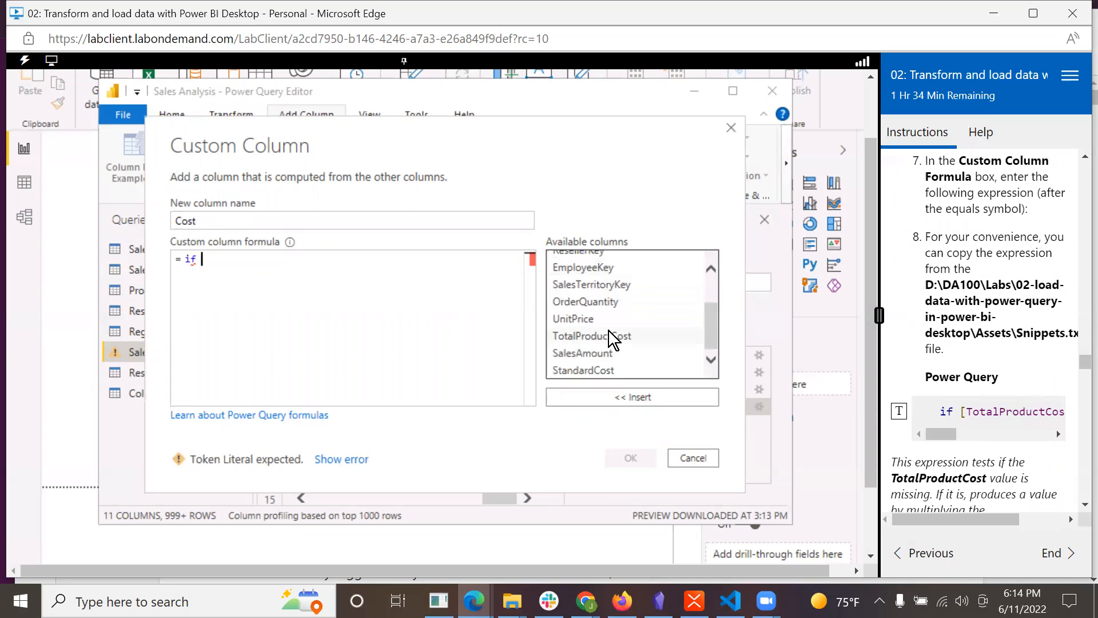
pyautogui.click(613, 333)
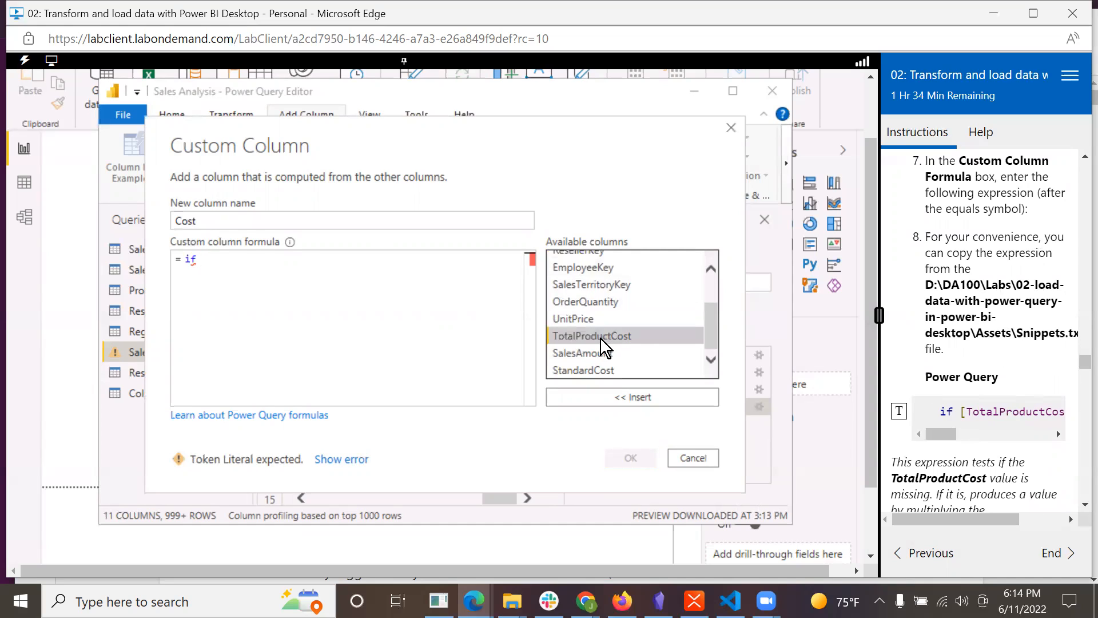
pyautogui.doubleClick(599, 338)
pyautogui.moveTo(934, 440); pyautogui.dragTo(968, 438)
pyautogui.click(498, 300)
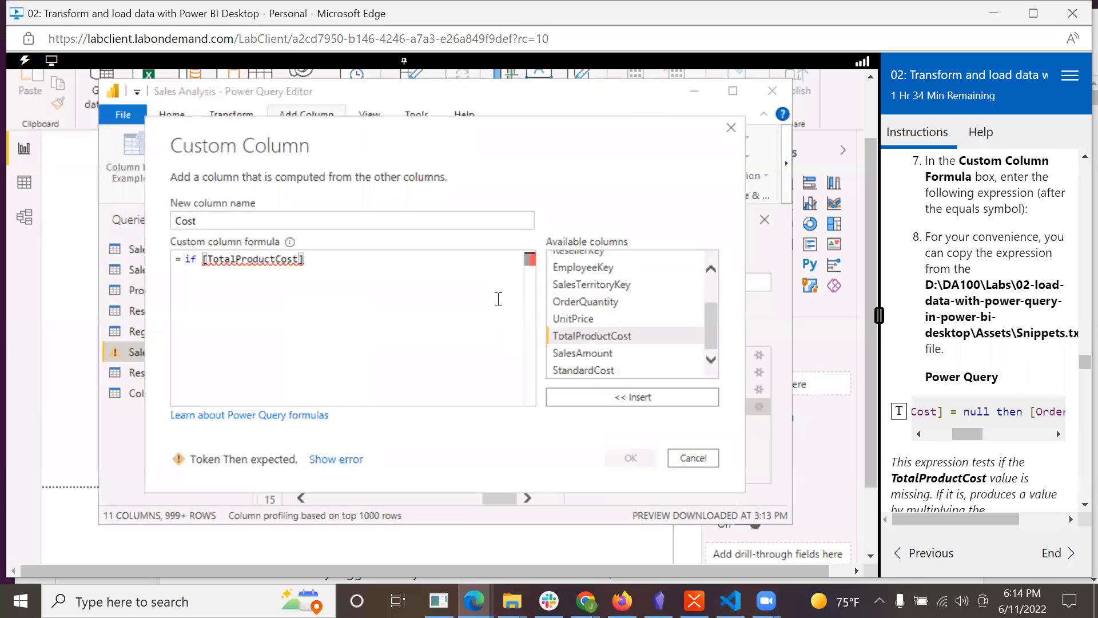
pyautogui.press('space')
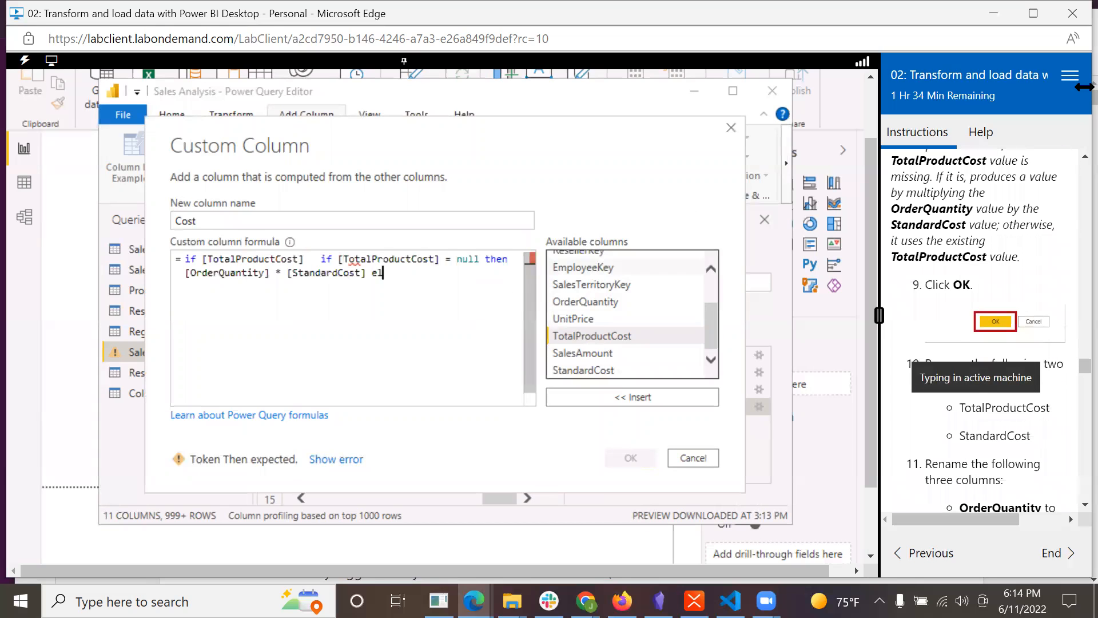
pyautogui.scroll(6, 982, 281)
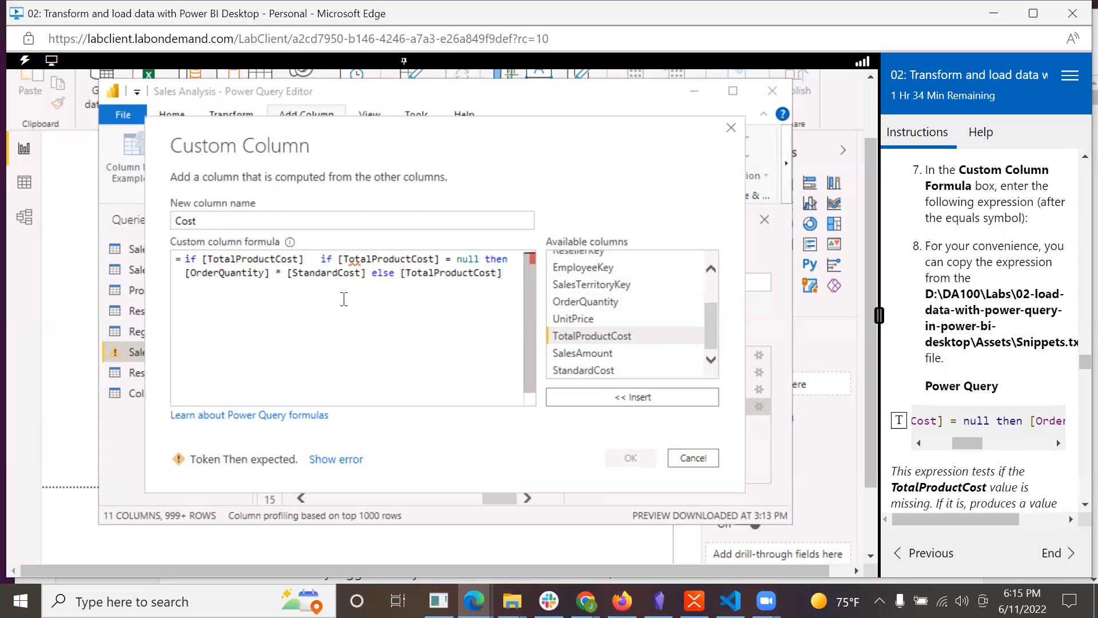
# Delete the duplicate if [TotalProductCost] from the formula and create the Cost column
pyautogui.press('BackSpace')
pyautogui.press('BackSpace')
pyautogui.press('BackSpace')
pyautogui.press('BackSpace')
pyautogui.press('BackSpace')
pyautogui.press('BackSpace')
pyautogui.press('BackSpace')
pyautogui.press('BackSpace')
pyautogui.press('BackSpace')
pyautogui.press('BackSpace')
pyautogui.press('BackSpace')
pyautogui.press('BackSpace')
pyautogui.press('BackSpace')
pyautogui.press('BackSpace')
pyautogui.press('BackSpace')
pyautogui.press('BackSpace')
pyautogui.press('BackSpace')
pyautogui.press('BackSpace')
pyautogui.press('BackSpace')
pyautogui.press('BackSpace')
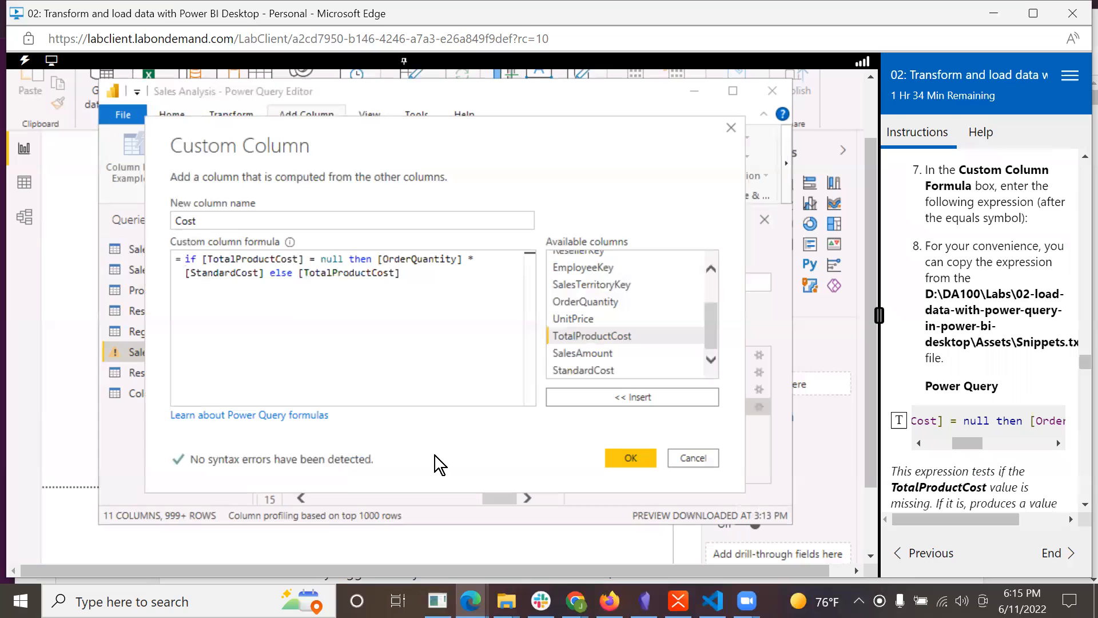
pyautogui.scroll(-1, 970, 316)
pyautogui.scroll(-2, 969, 317)
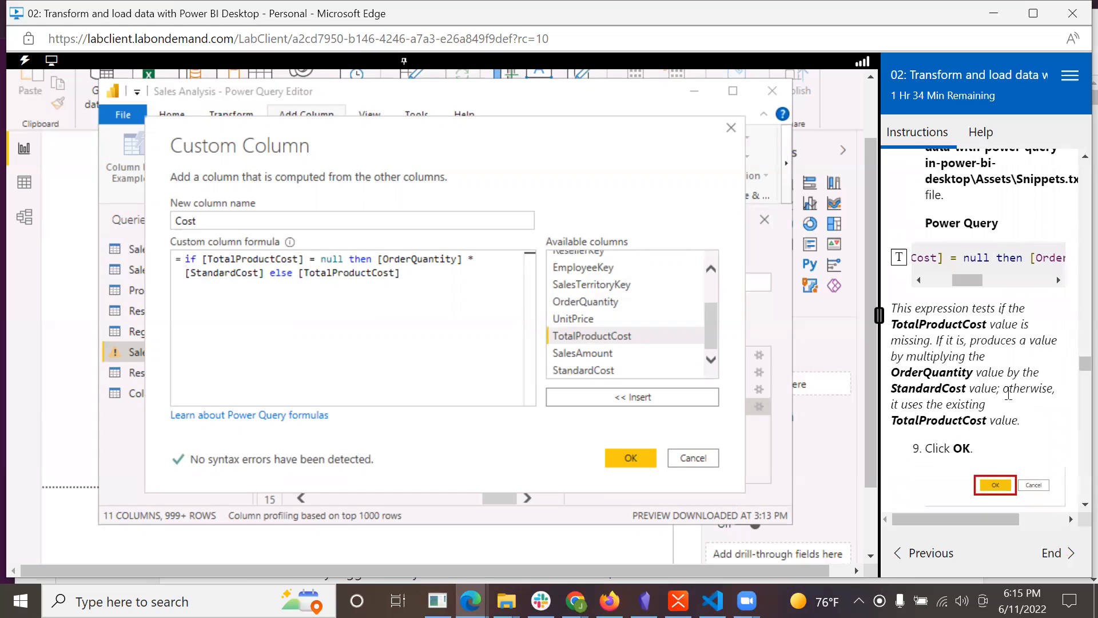
pyautogui.scroll(4, 1008, 394)
pyautogui.scroll(-3, 1008, 393)
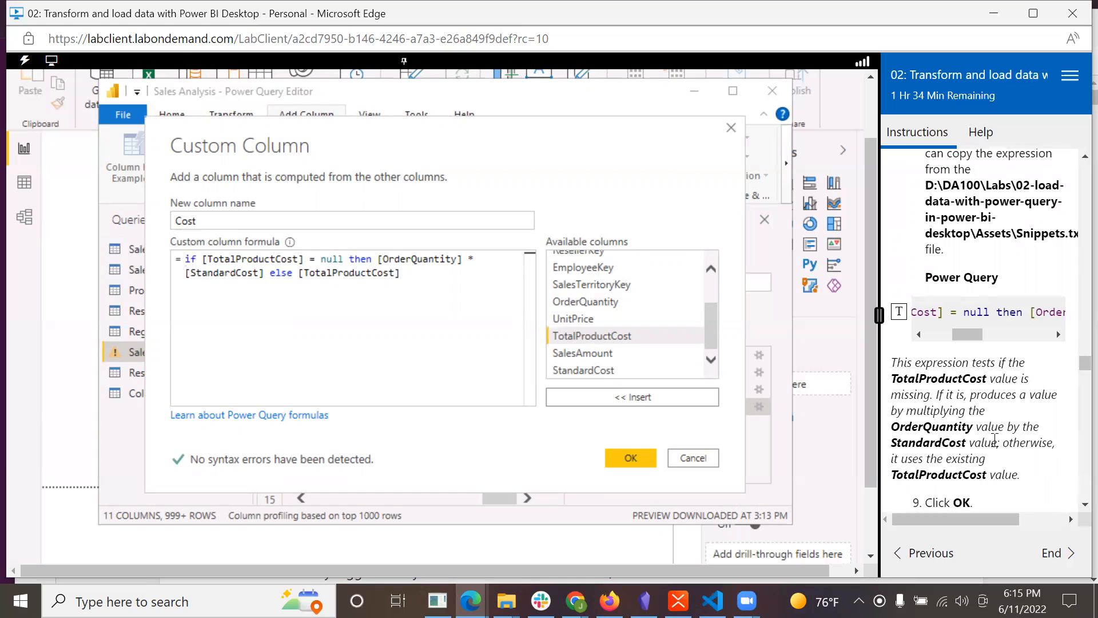
pyautogui.scroll(-1, 1014, 420)
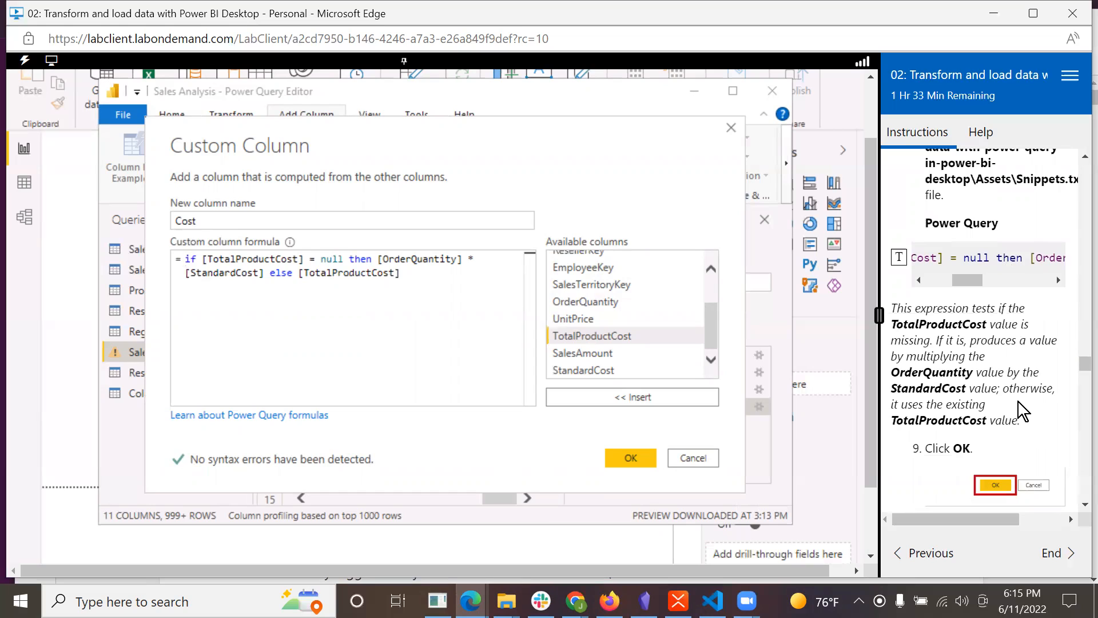
pyautogui.scroll(-1, 1017, 402)
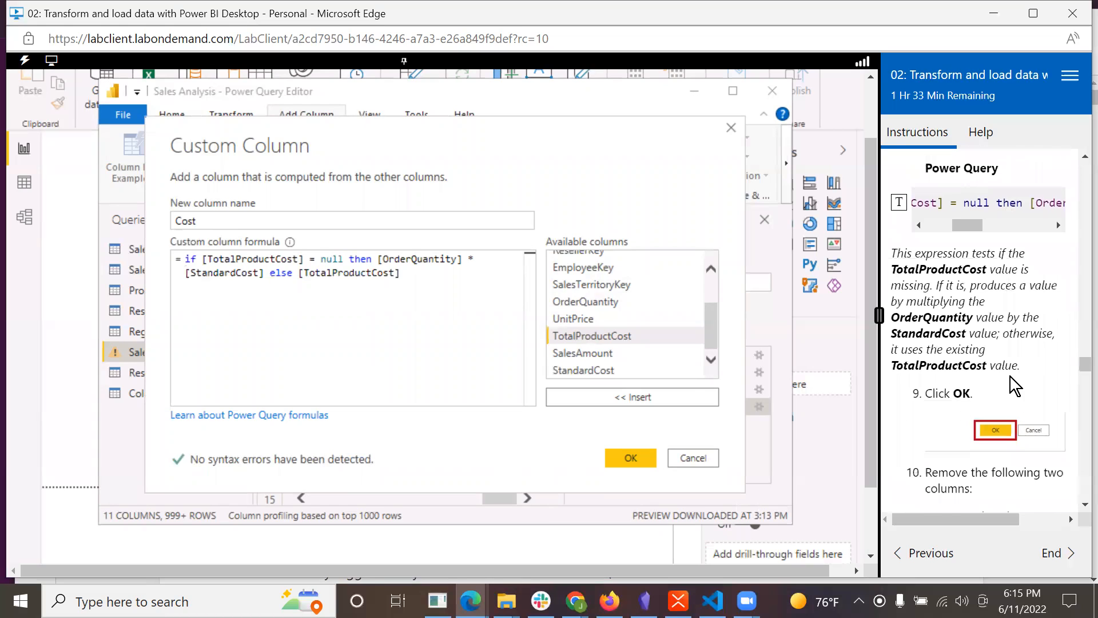
pyautogui.click(643, 454)
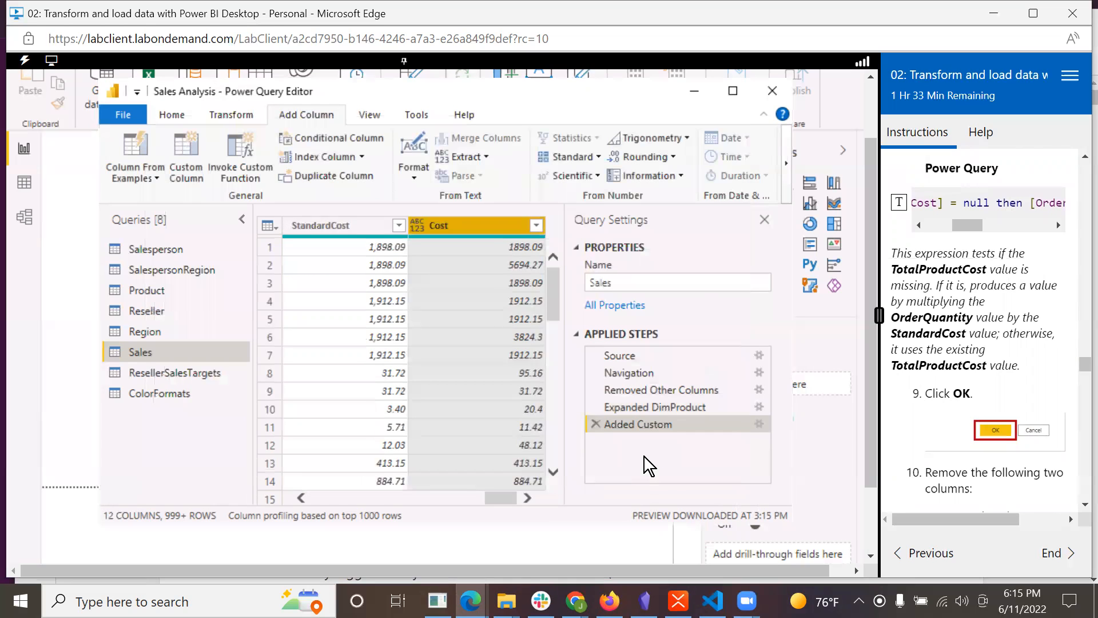
# Remove the StandardCost and TotalProductCost columns from the Sales query
pyautogui.scroll(-3, 913, 426)
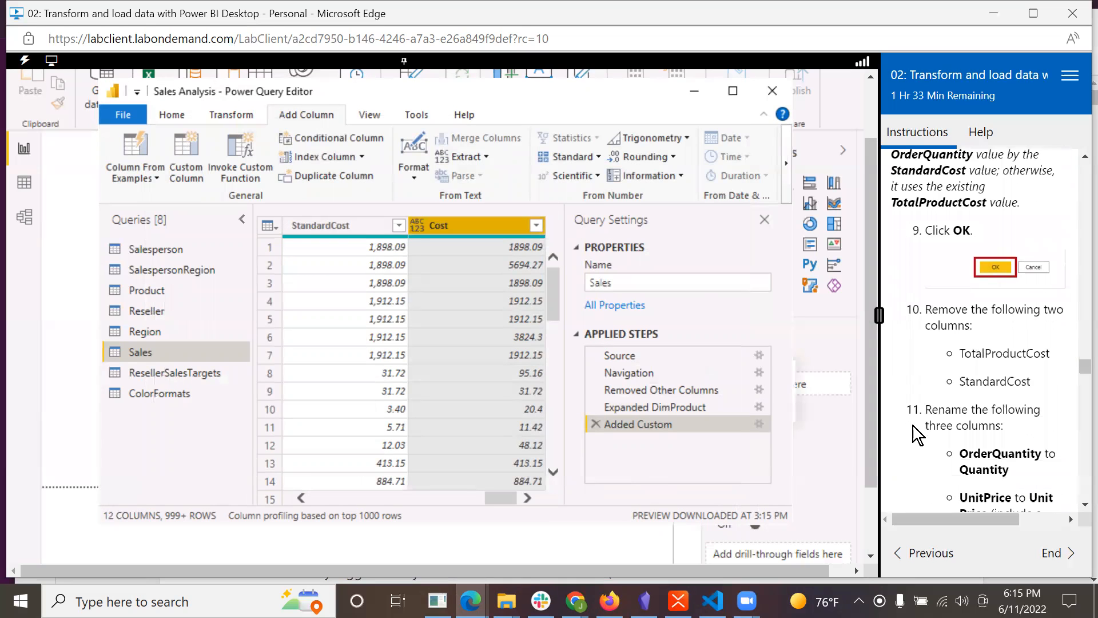
pyautogui.scroll(-1, 913, 426)
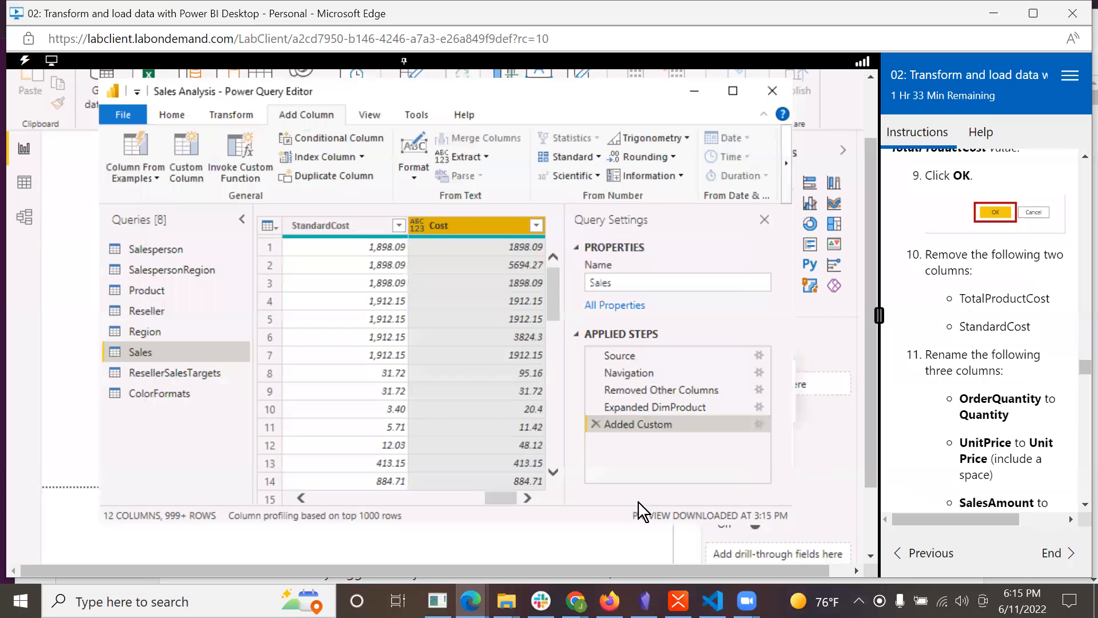
pyautogui.click(310, 225)
pyautogui.rightClick(310, 225)
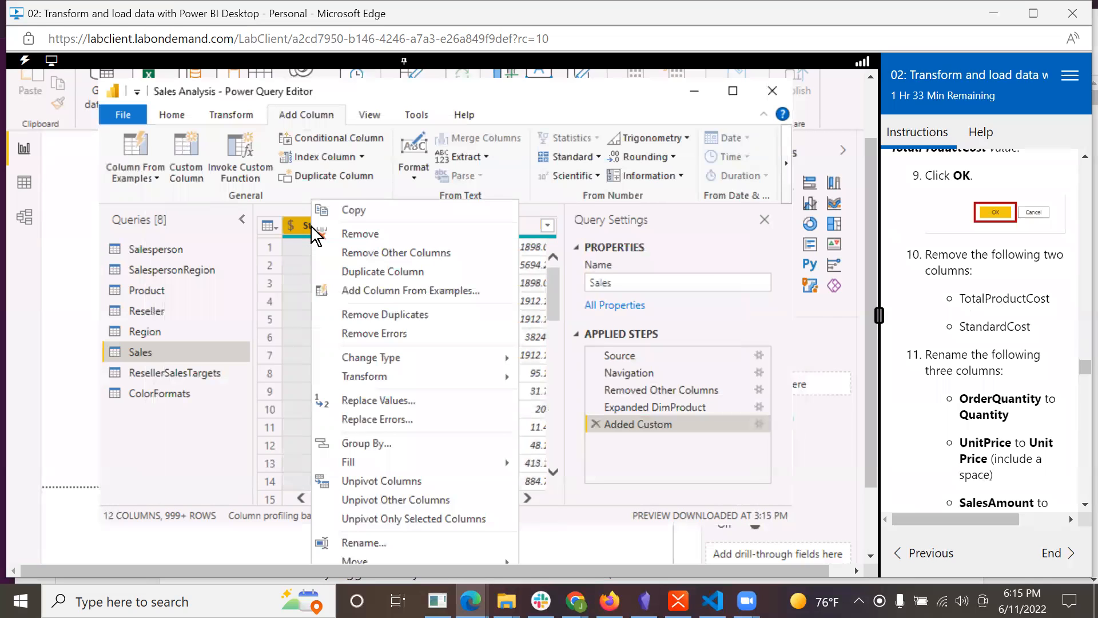
pyautogui.click(338, 231)
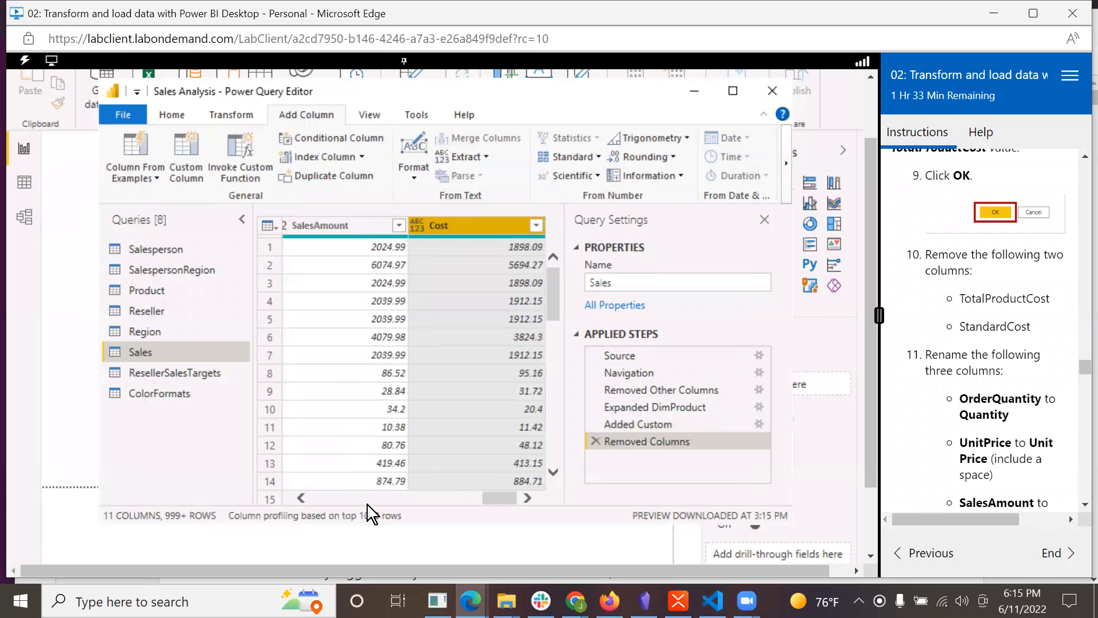
pyautogui.rightClick(432, 224)
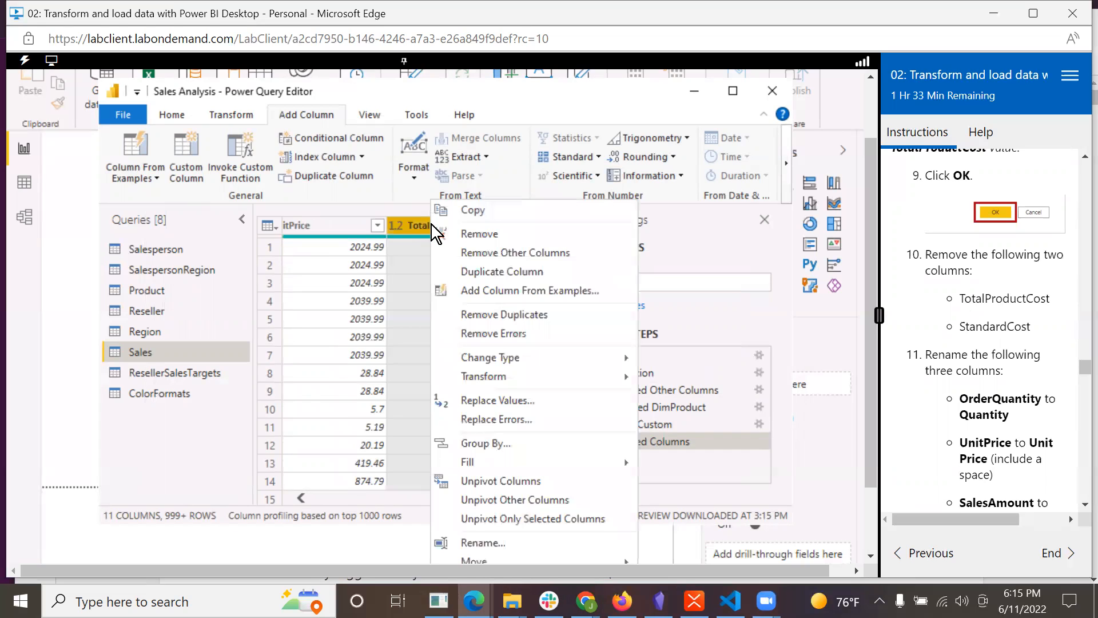
pyautogui.click(461, 232)
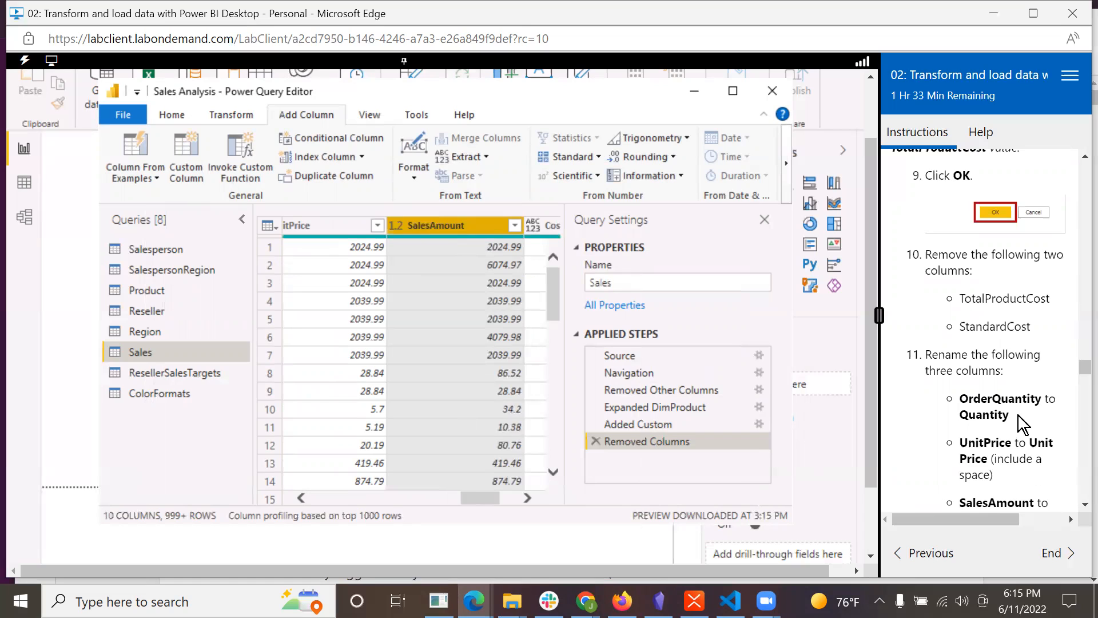
# Rename the OrderQuantity column of the Sales query to Quantity
pyautogui.scroll(-3, 1011, 362)
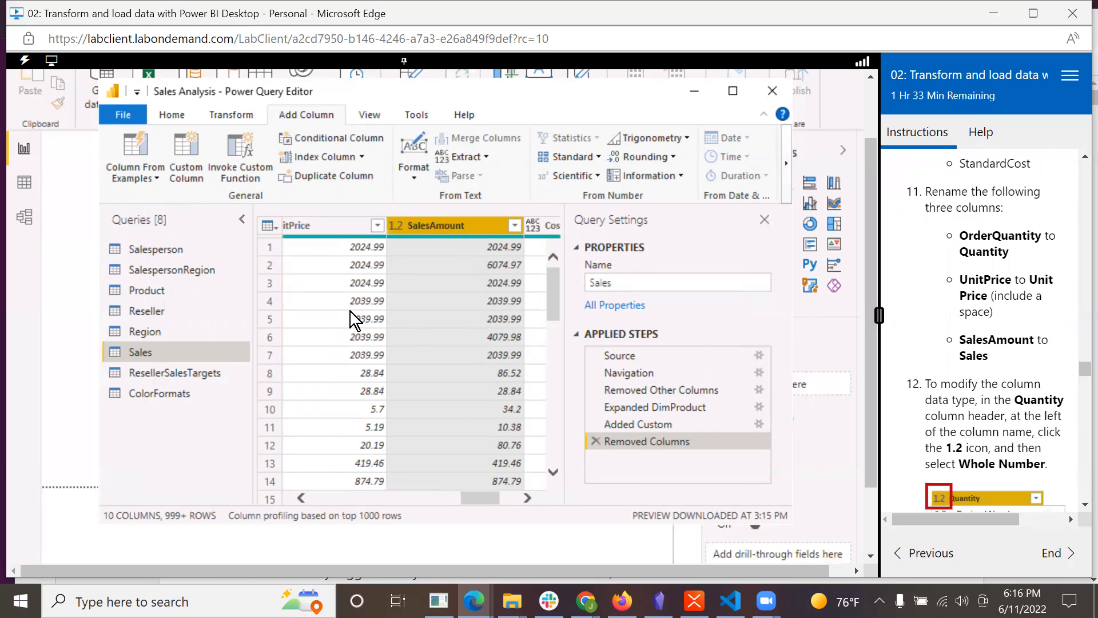
pyautogui.click(320, 495)
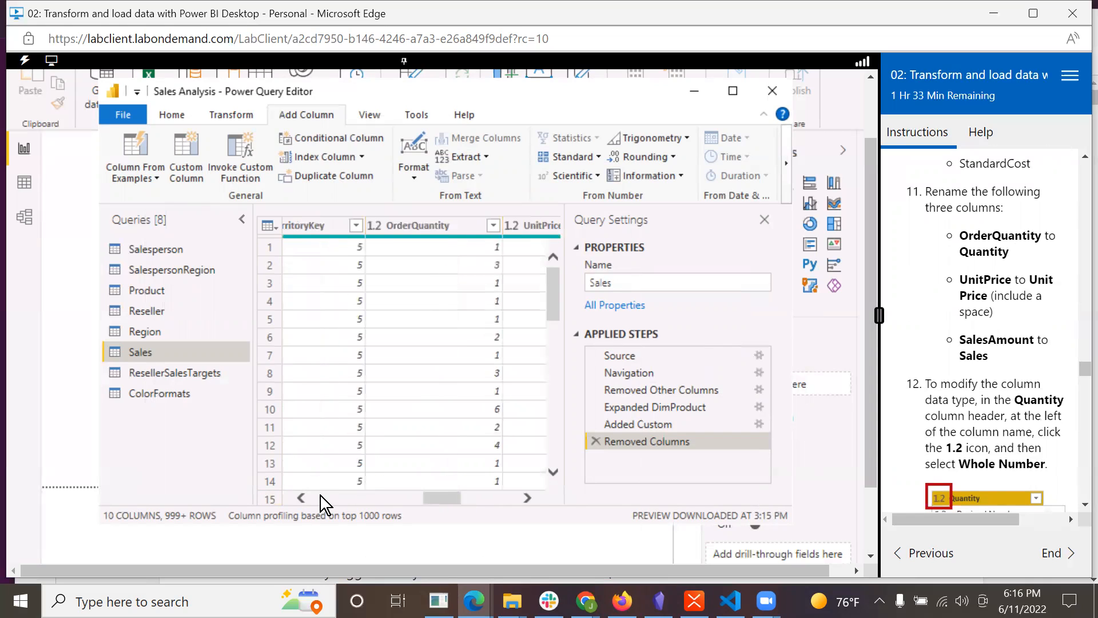
pyautogui.doubleClick(408, 224)
pyautogui.click(410, 225)
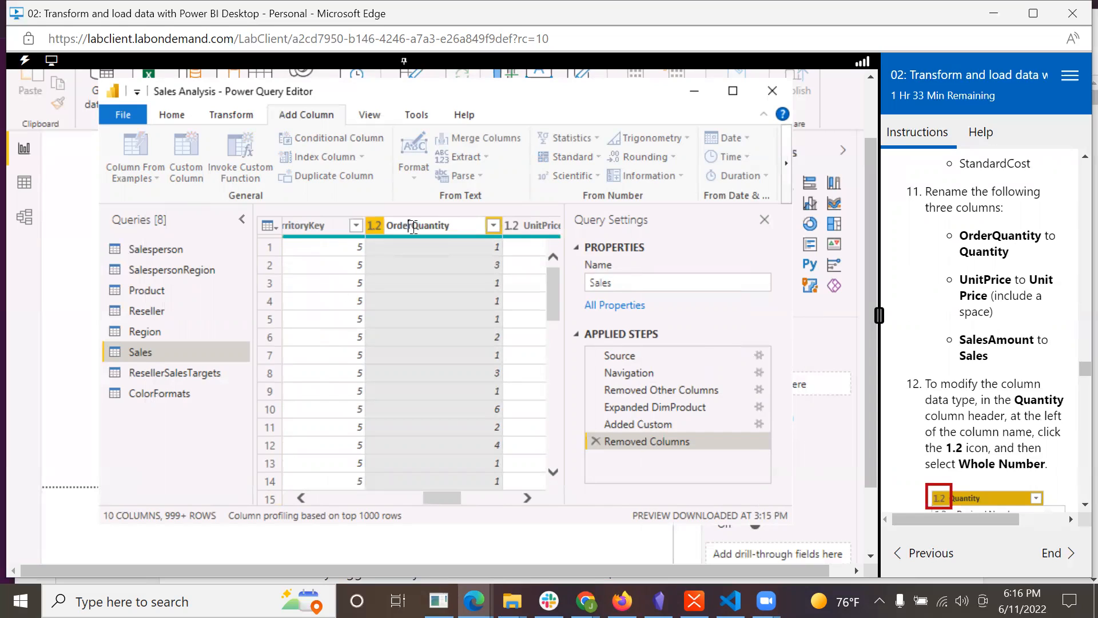
pyautogui.press('BackSpace')
pyautogui.press('BackSpace')
pyautogui.press('BackSpace')
pyautogui.press('BackSpace')
pyautogui.press('BackSpace')
pyautogui.press('Return')
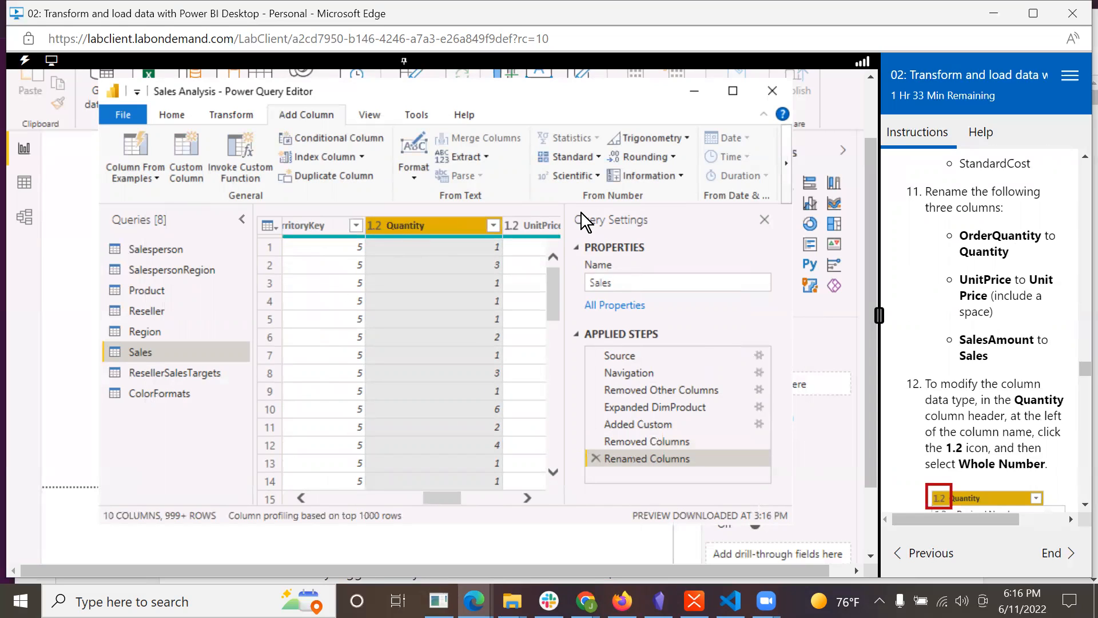
# Rename the UnitPrice column of the Sales query to Unit Price, with a space
pyautogui.click(545, 225)
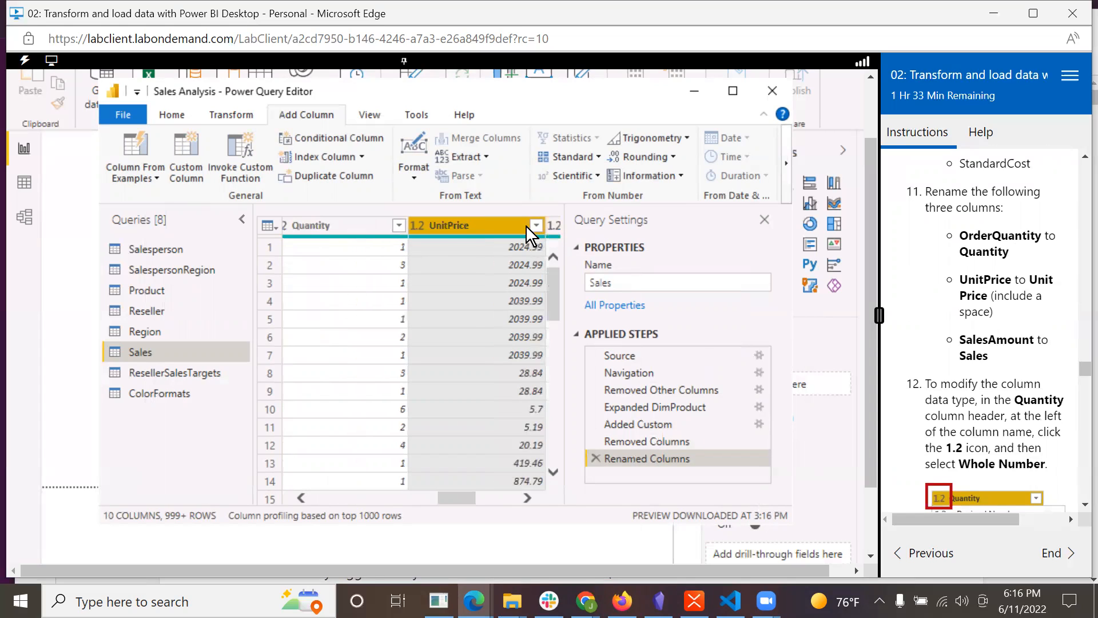
pyautogui.doubleClick(449, 225)
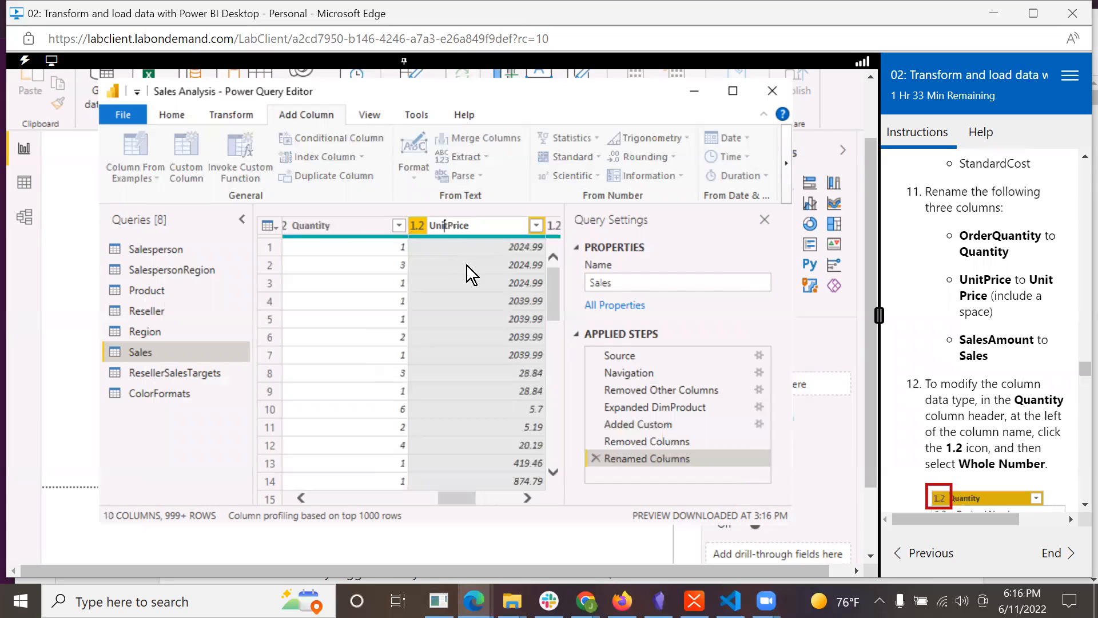
pyautogui.press('Return')
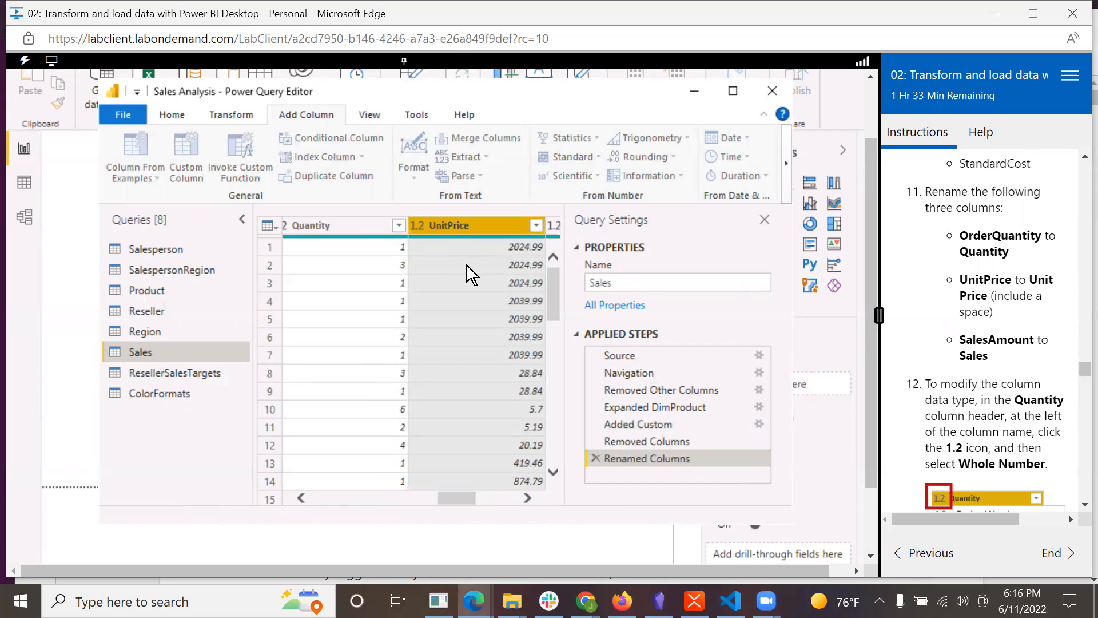
# Rename the SalesAmount column of the Sales query to Sales
pyautogui.click(493, 497)
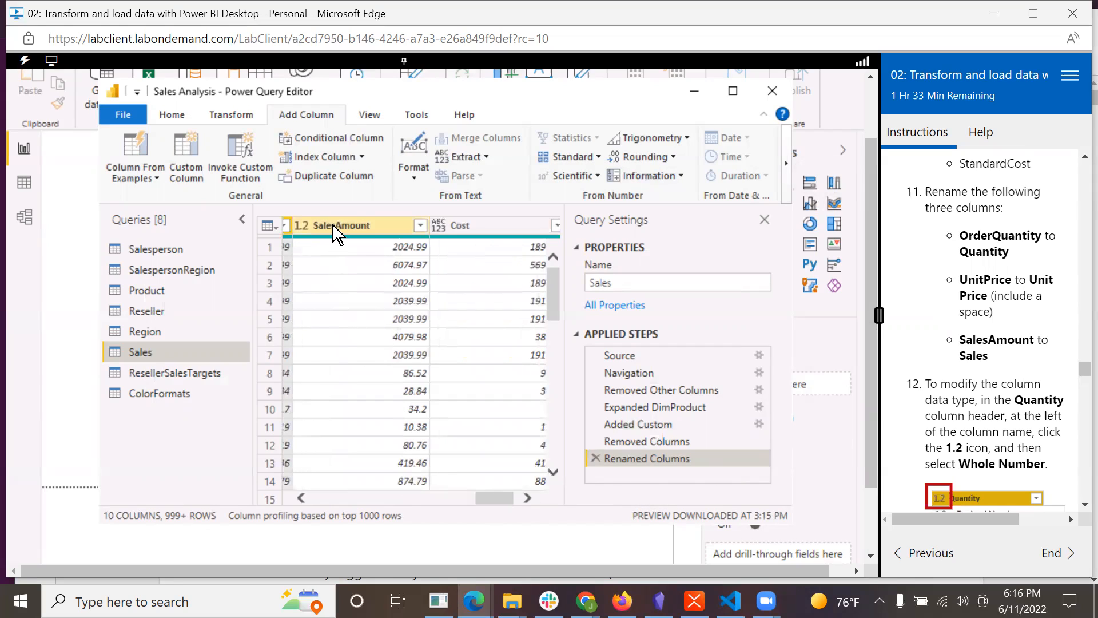
pyautogui.click(369, 228)
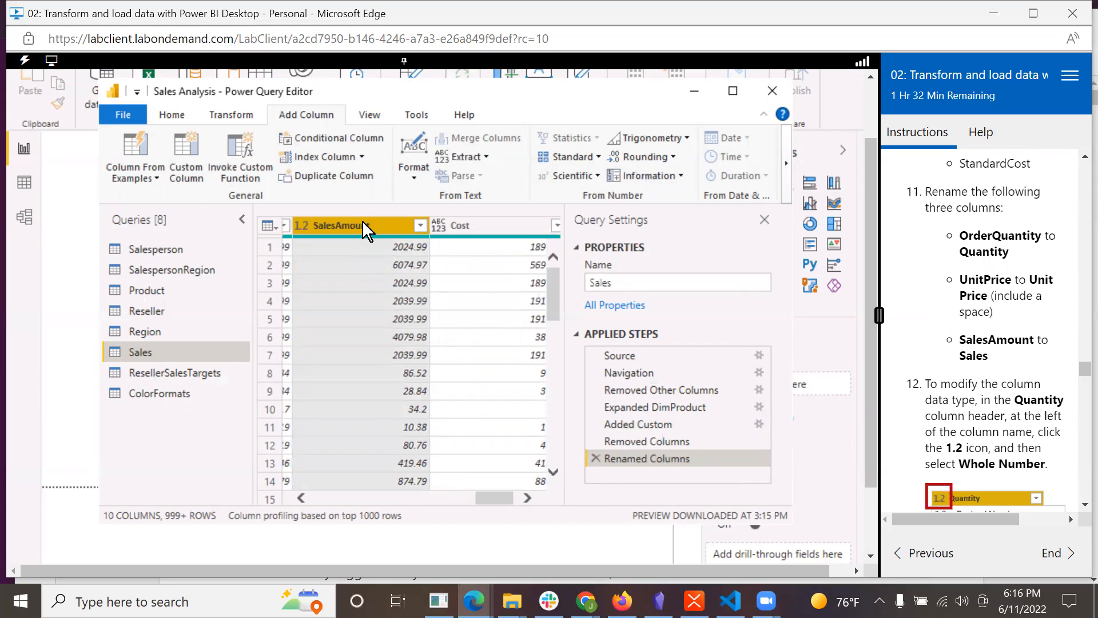
pyautogui.doubleClick(355, 224)
pyautogui.click(379, 226)
pyautogui.press('BackSpace')
pyautogui.press('BackSpace')
pyautogui.press('BackSpace')
pyautogui.press('BackSpace')
pyautogui.press('BackSpace')
pyautogui.press('BackSpace')
pyautogui.press('BackSpace')
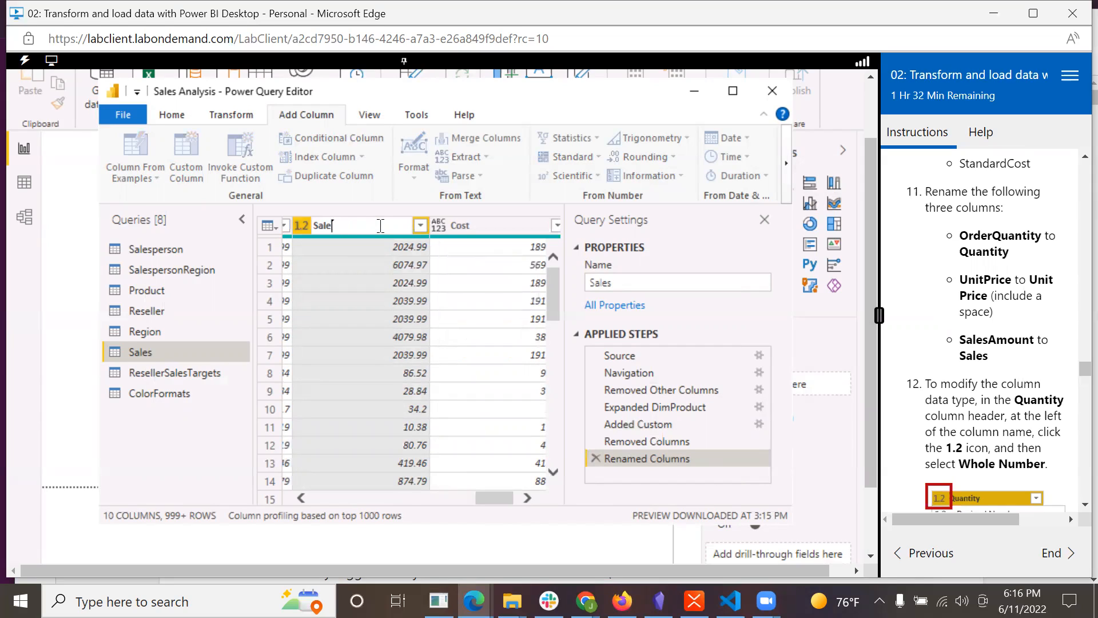
pyautogui.write('s')
pyautogui.press('Return')
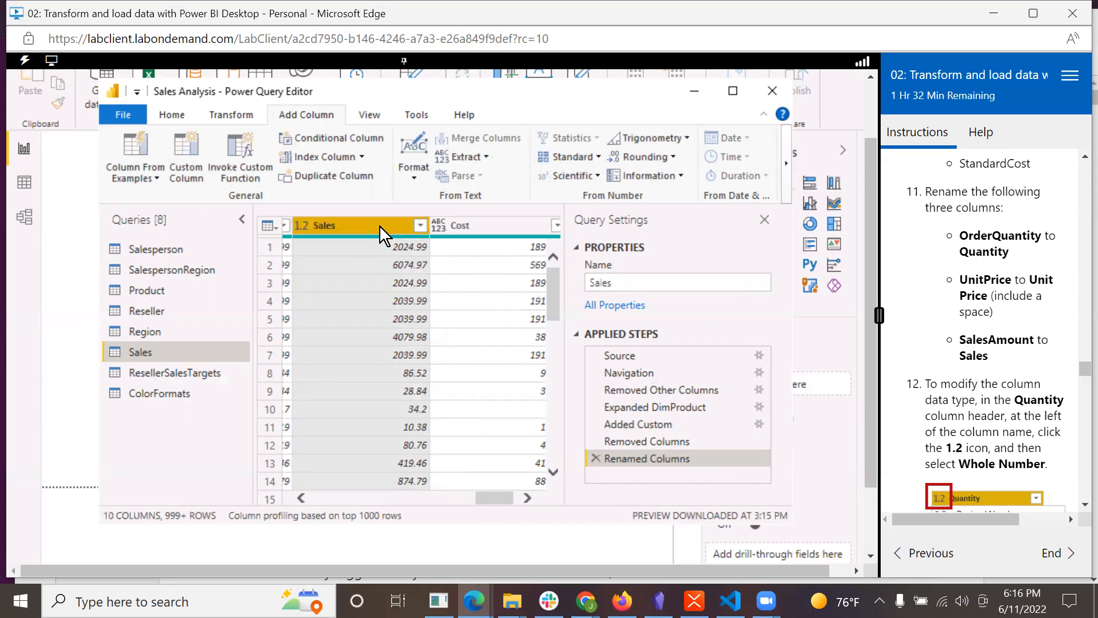
# Change the data type of the Quantity column in the Sales query to Whole Number
pyautogui.scroll(-4, 1017, 399)
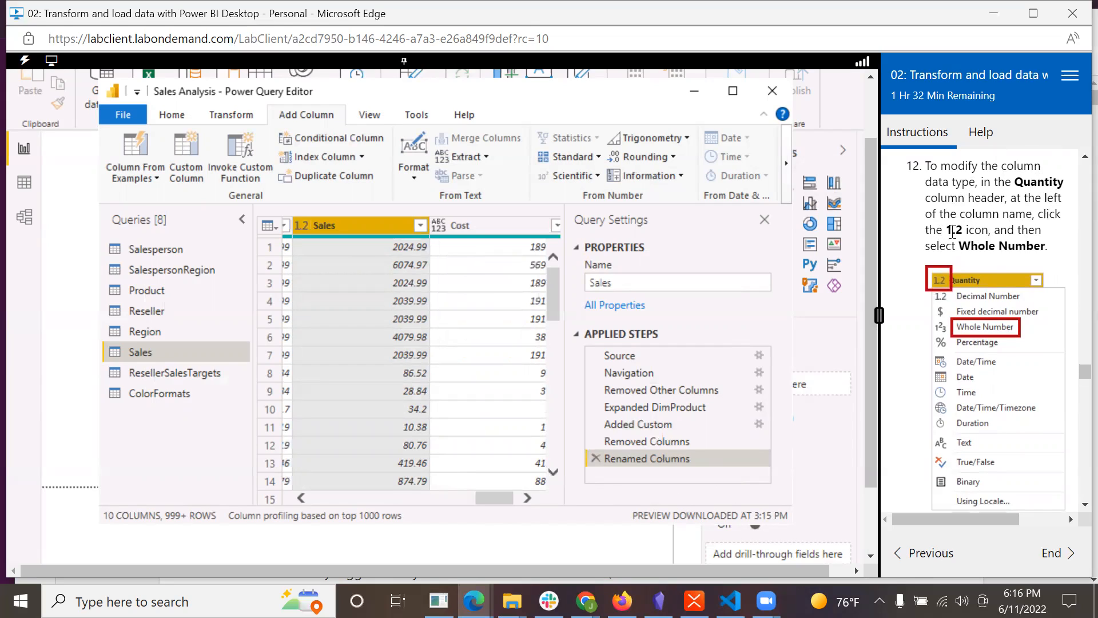
pyautogui.click(347, 497)
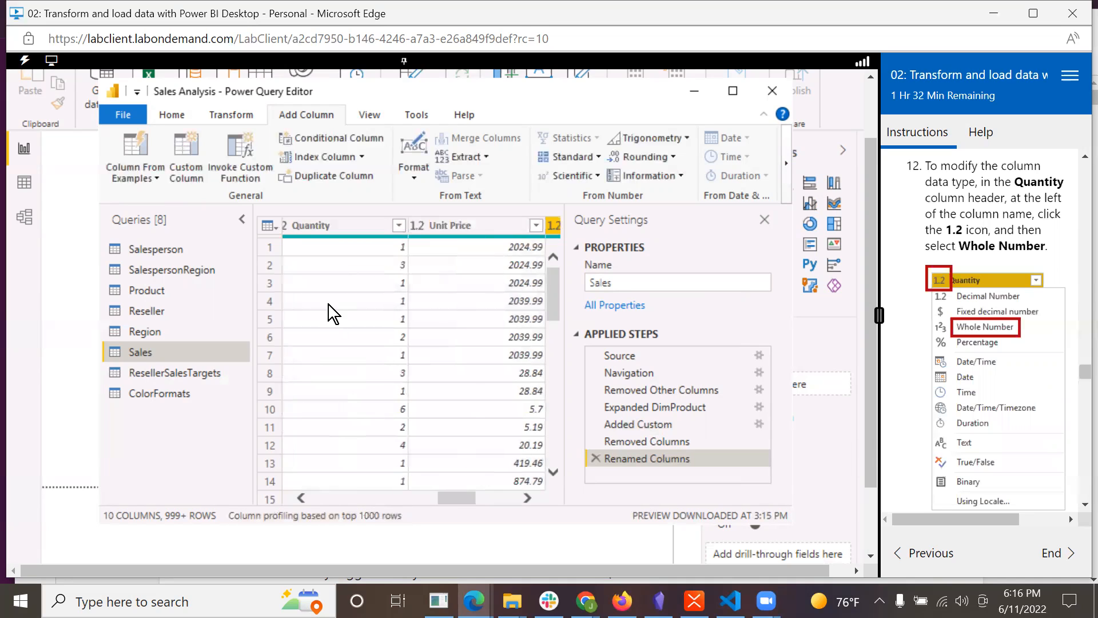
pyautogui.click(284, 222)
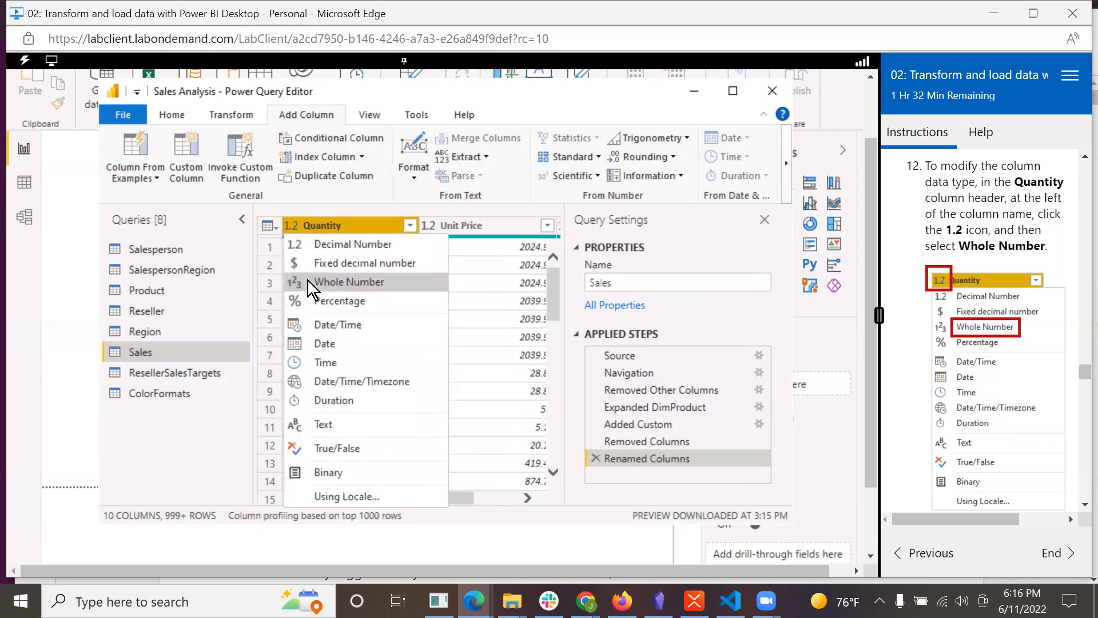
pyautogui.click(380, 280)
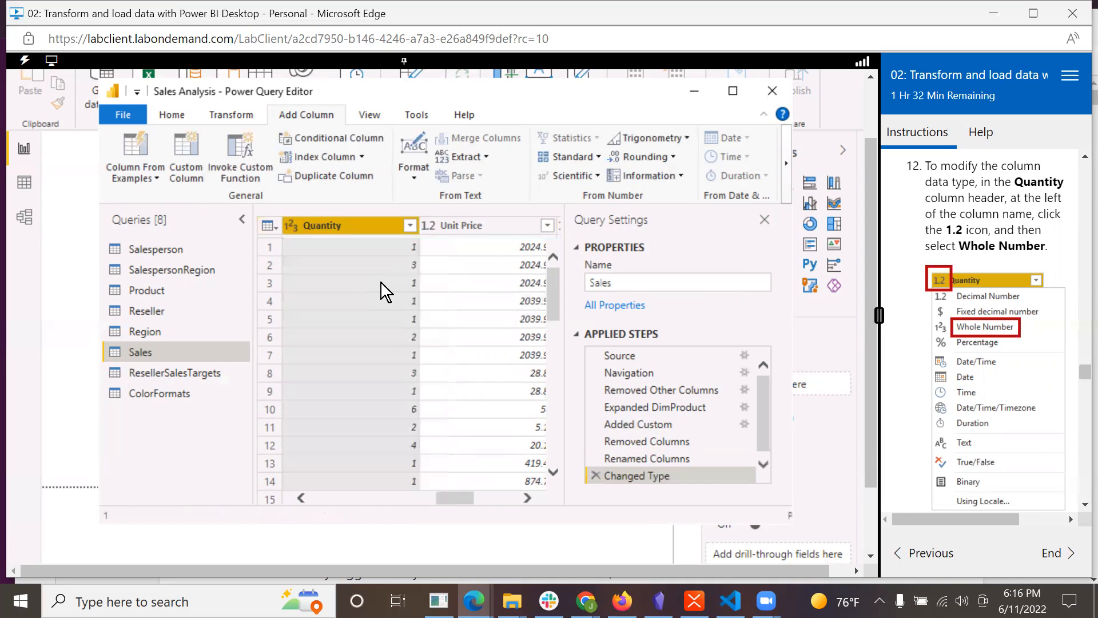
# Change the data type of the Unit Price column in the Sales query to Fixed decimal number
pyautogui.scroll(-5, 920, 357)
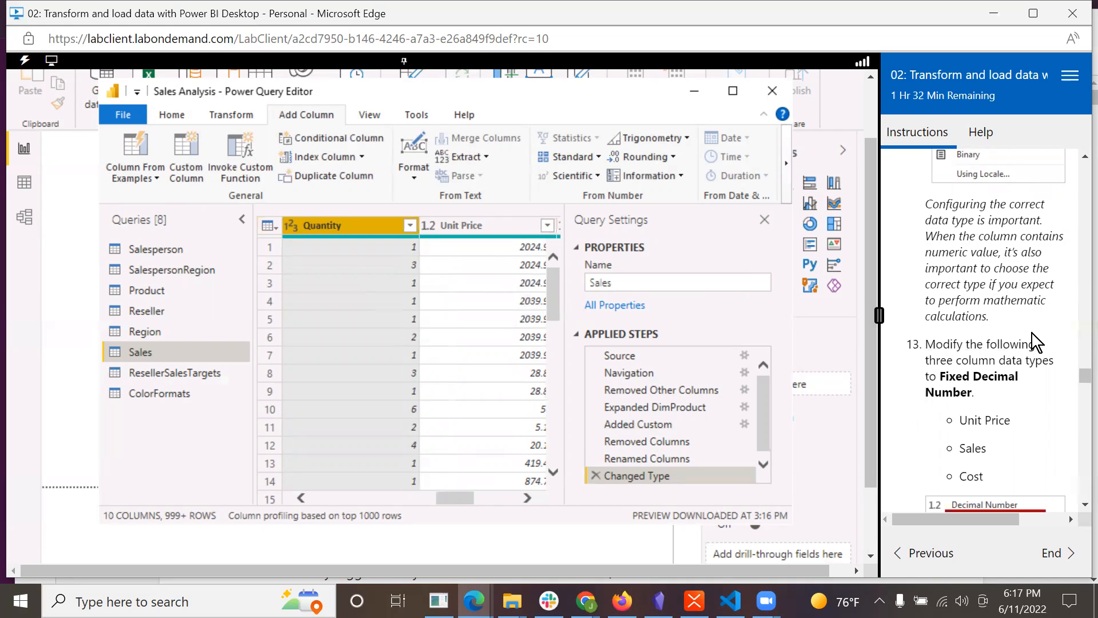
pyautogui.scroll(-3, 1032, 333)
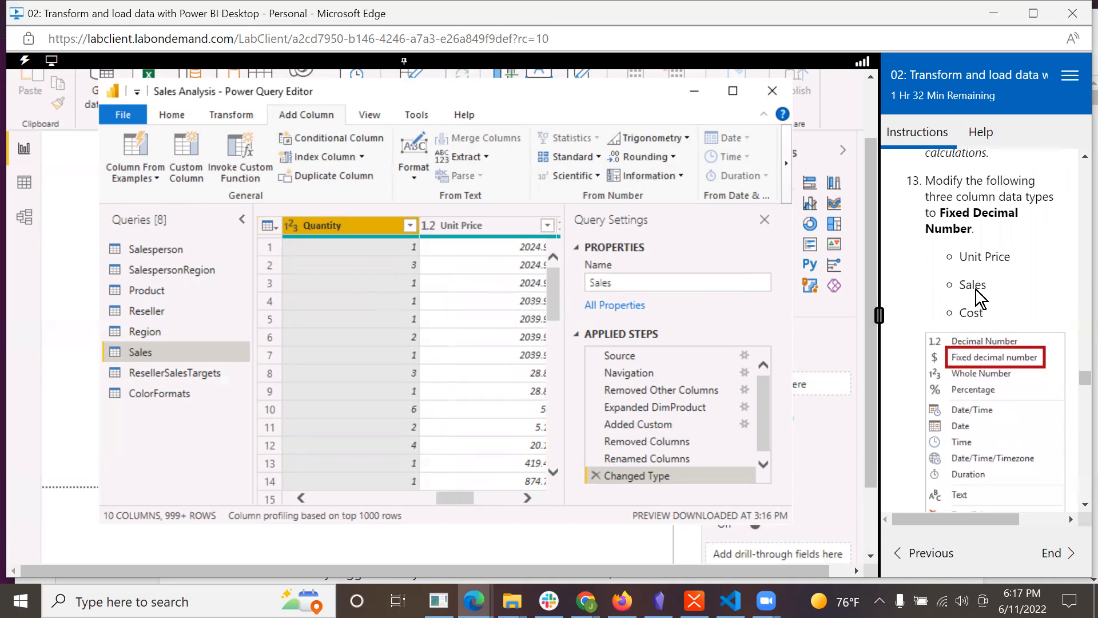
pyautogui.click(433, 224)
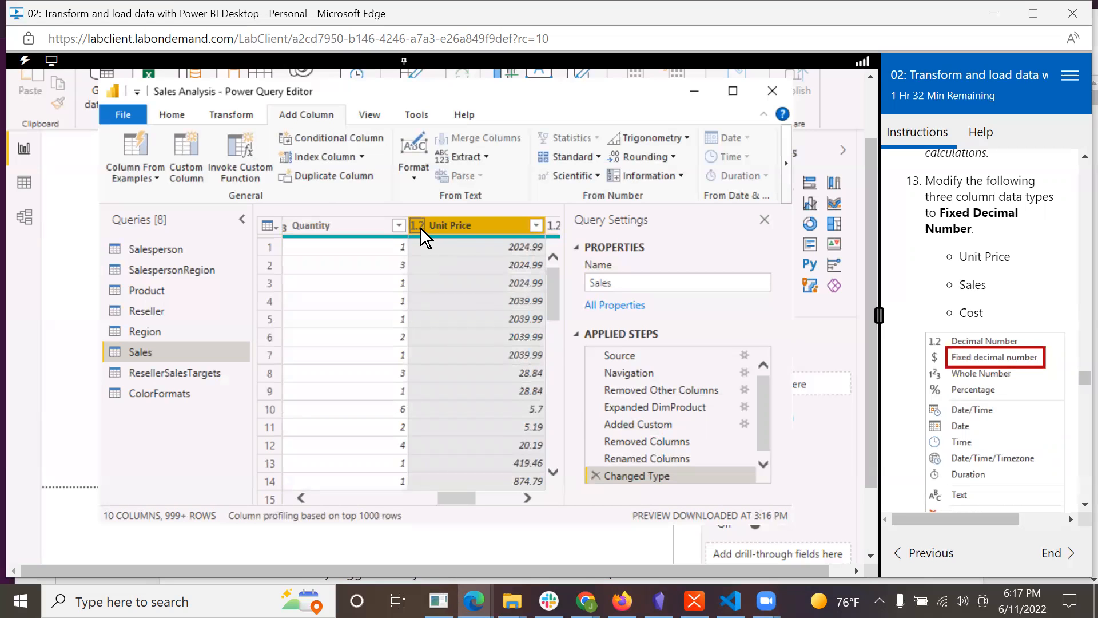
pyautogui.click(420, 228)
pyautogui.click(441, 259)
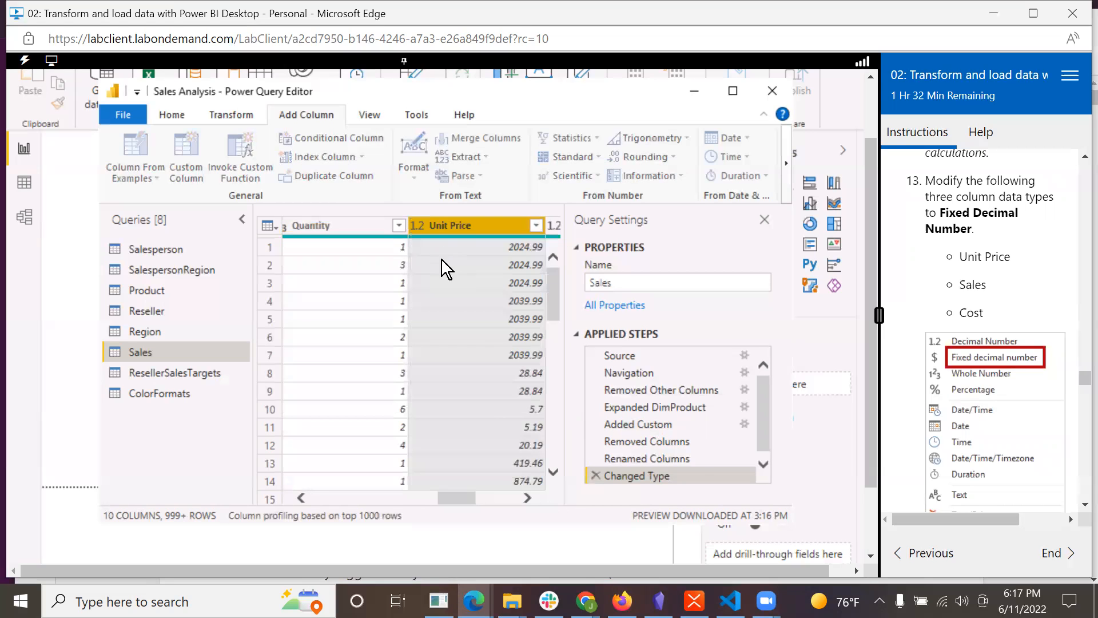
# Change the data types of the Sales and Cost columns in the Sales query to Fixed decimal number
pyautogui.moveTo(461, 496); pyautogui.dragTo(493, 496)
pyautogui.click(370, 225)
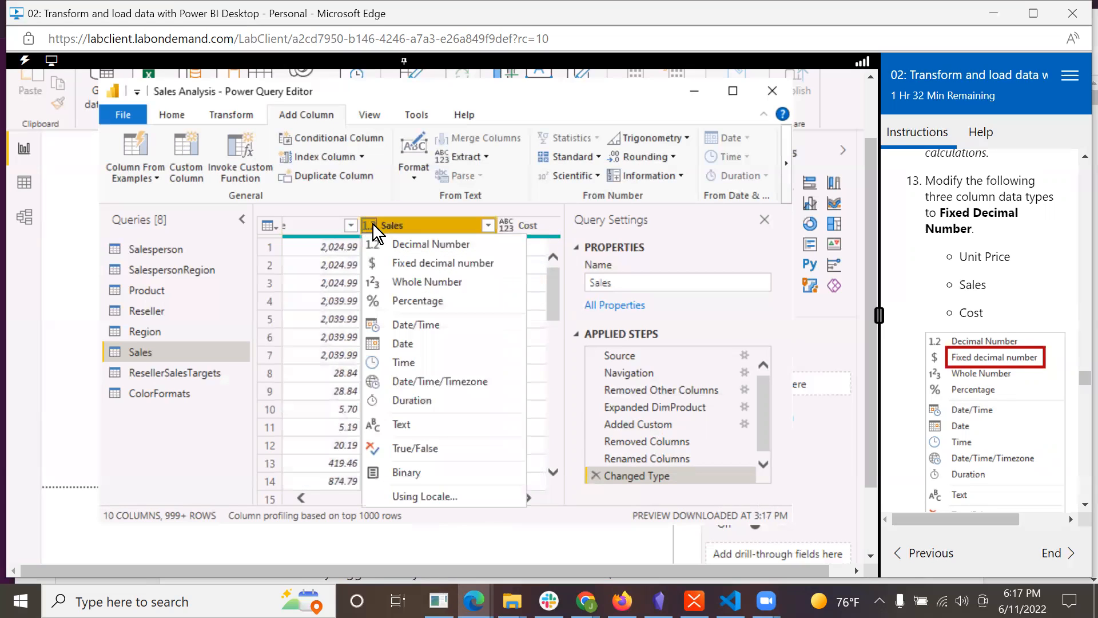
pyautogui.click(386, 265)
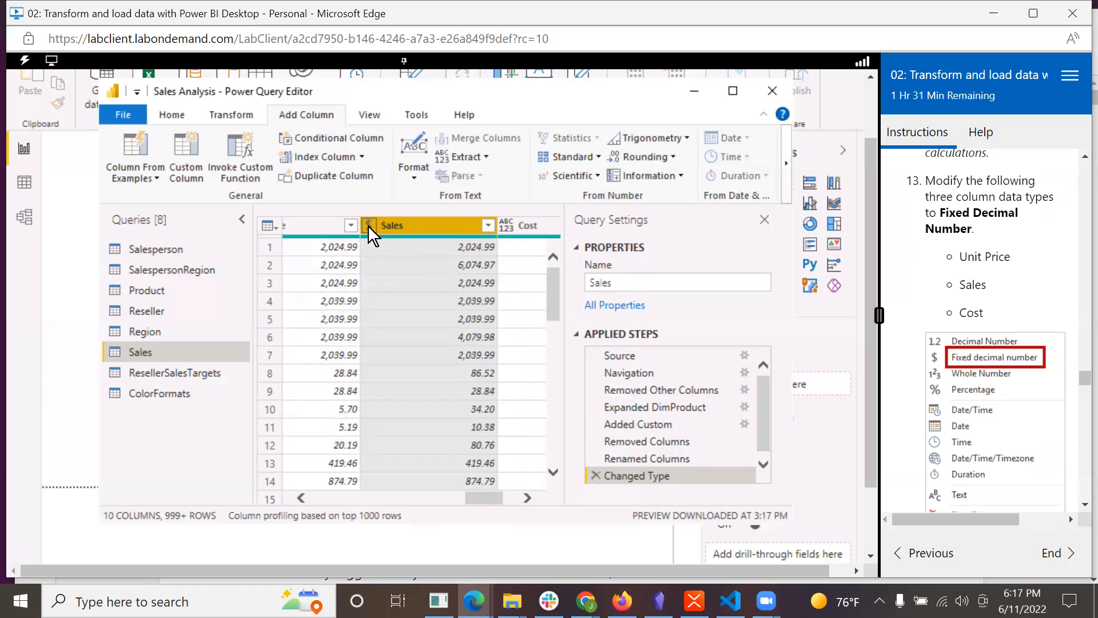
pyautogui.moveTo(480, 496); pyautogui.dragTo(503, 496)
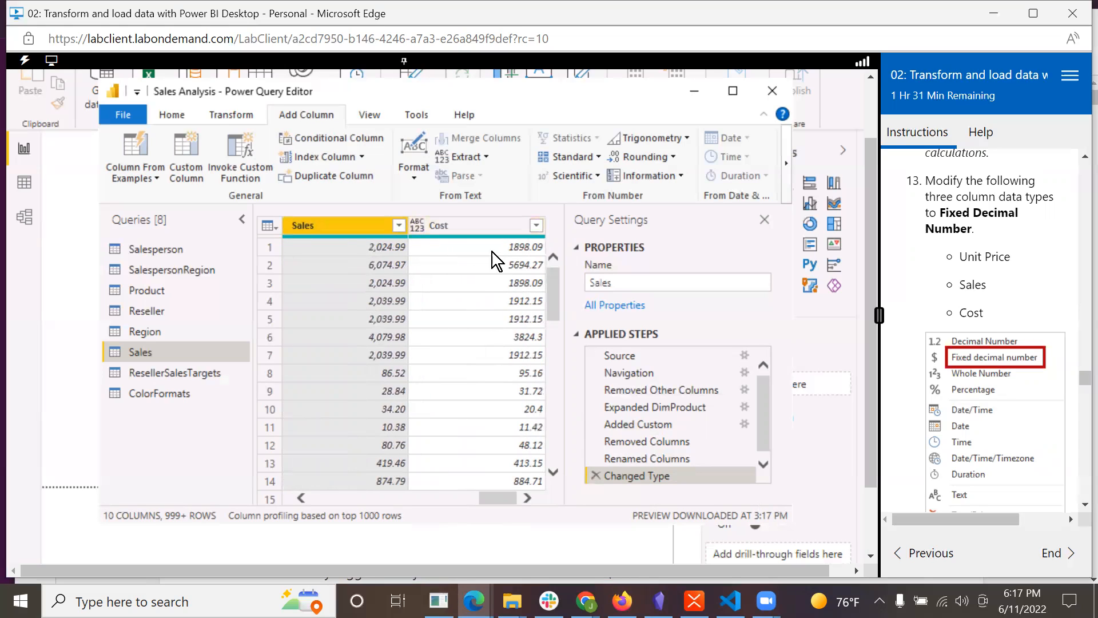
pyautogui.click(420, 228)
pyautogui.click(435, 263)
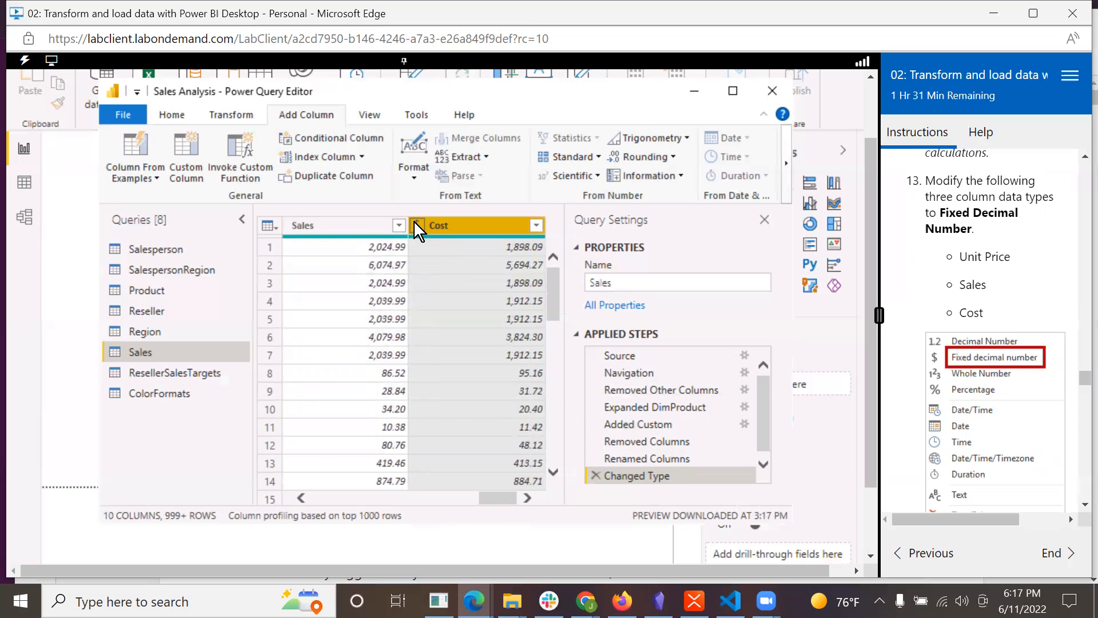
# Rename the ResellerSalesTargets query to Targets
pyautogui.scroll(-3, 936, 431)
pyautogui.scroll(-3, 937, 431)
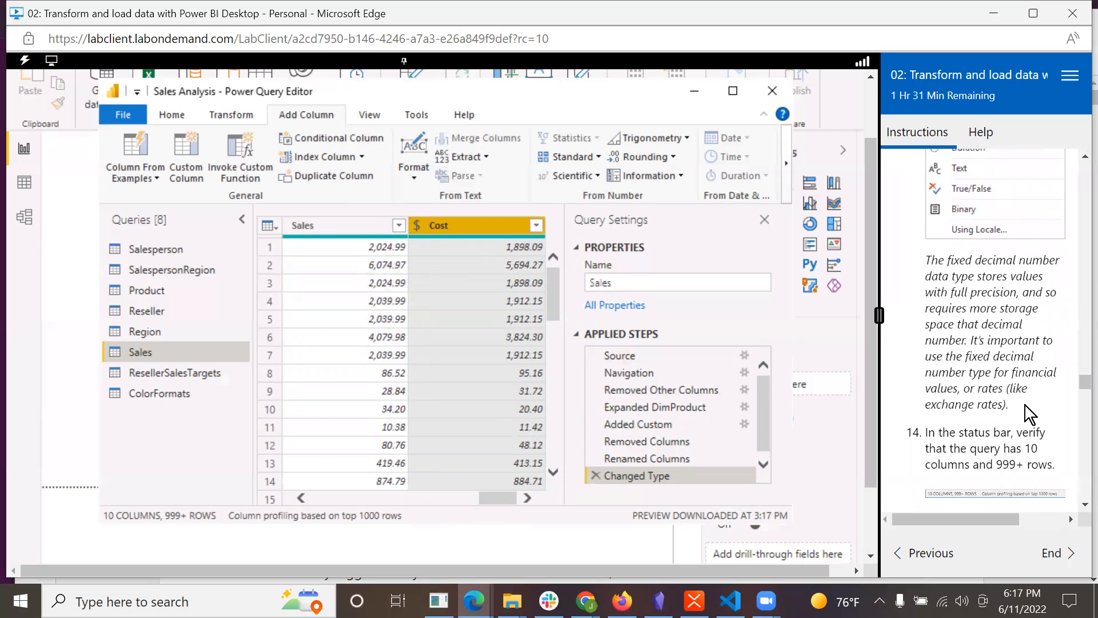
pyautogui.scroll(-1, 1024, 405)
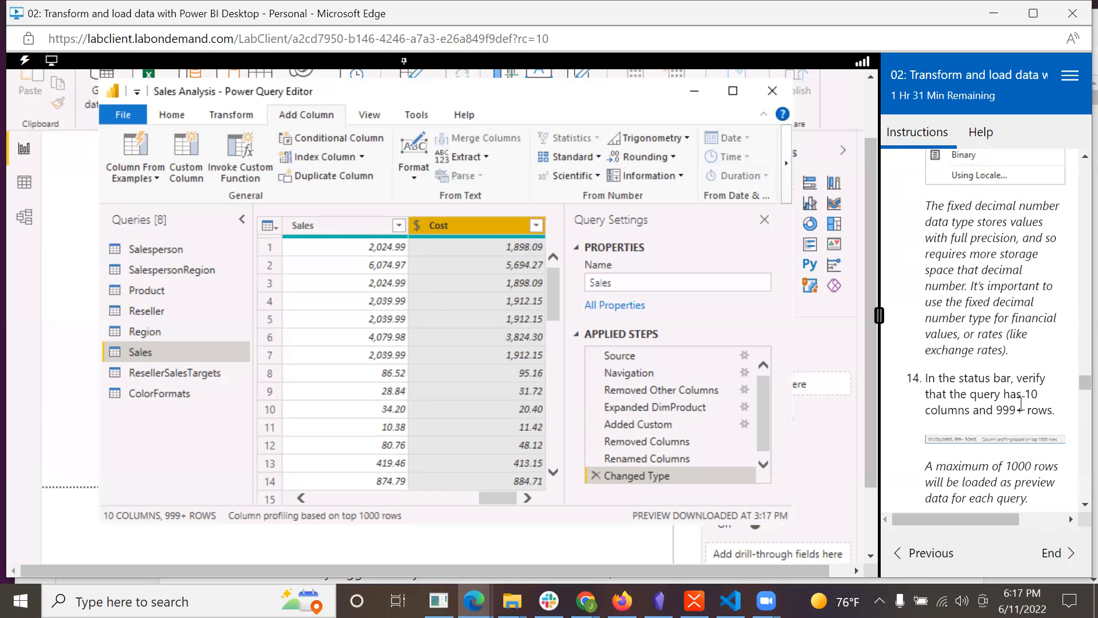
pyautogui.scroll(-4, 1020, 404)
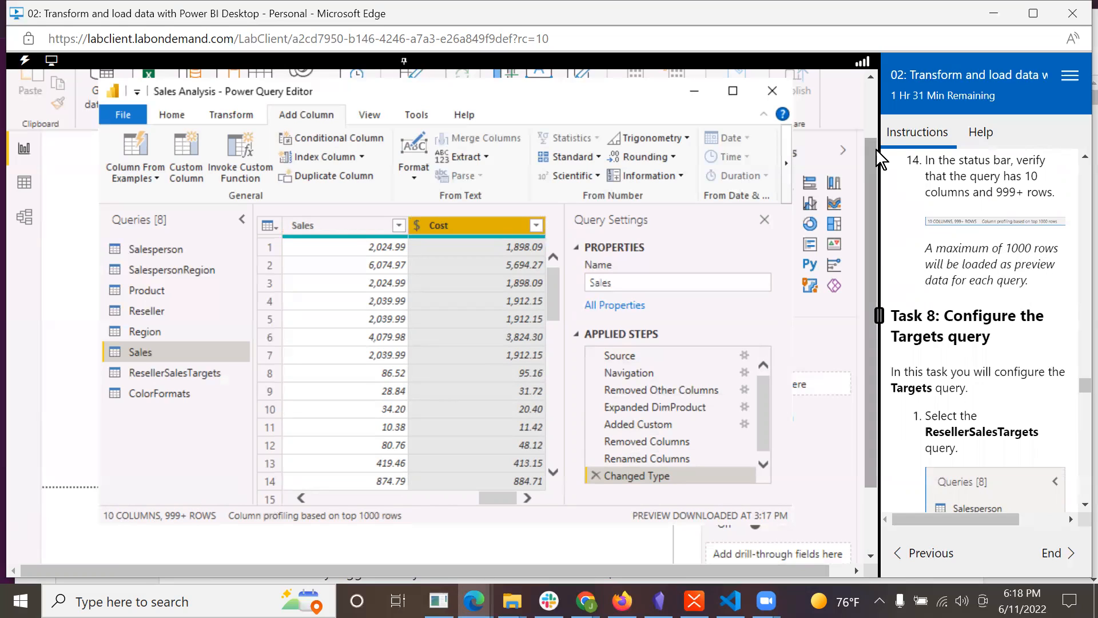
pyautogui.scroll(-2, 1005, 403)
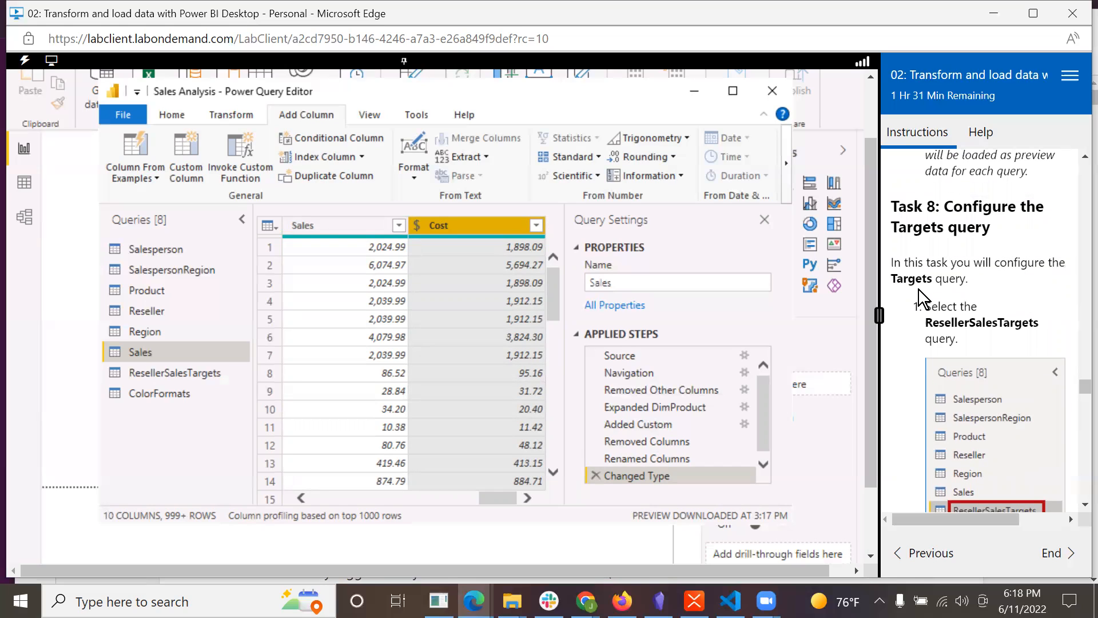
pyautogui.scroll(-1, 1008, 293)
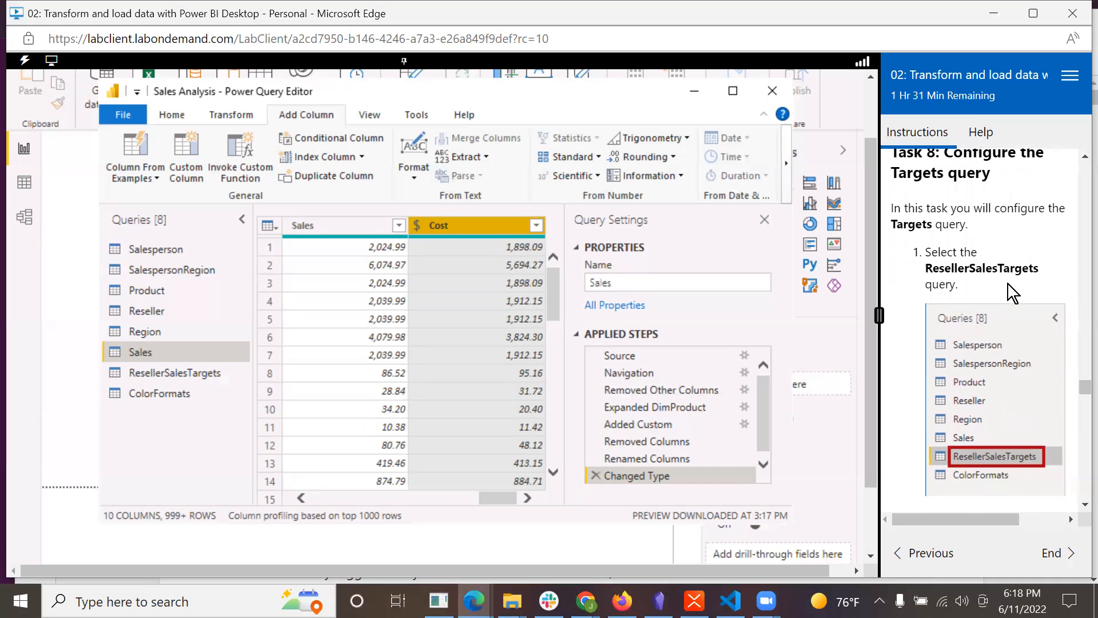
pyautogui.click(139, 372)
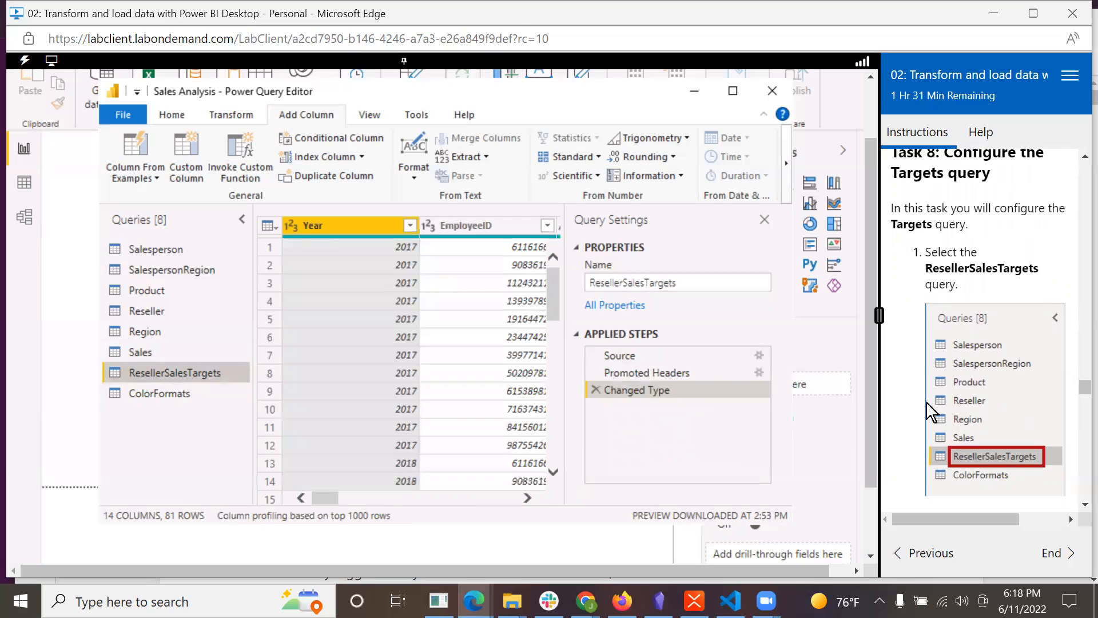
pyautogui.scroll(-5, 925, 401)
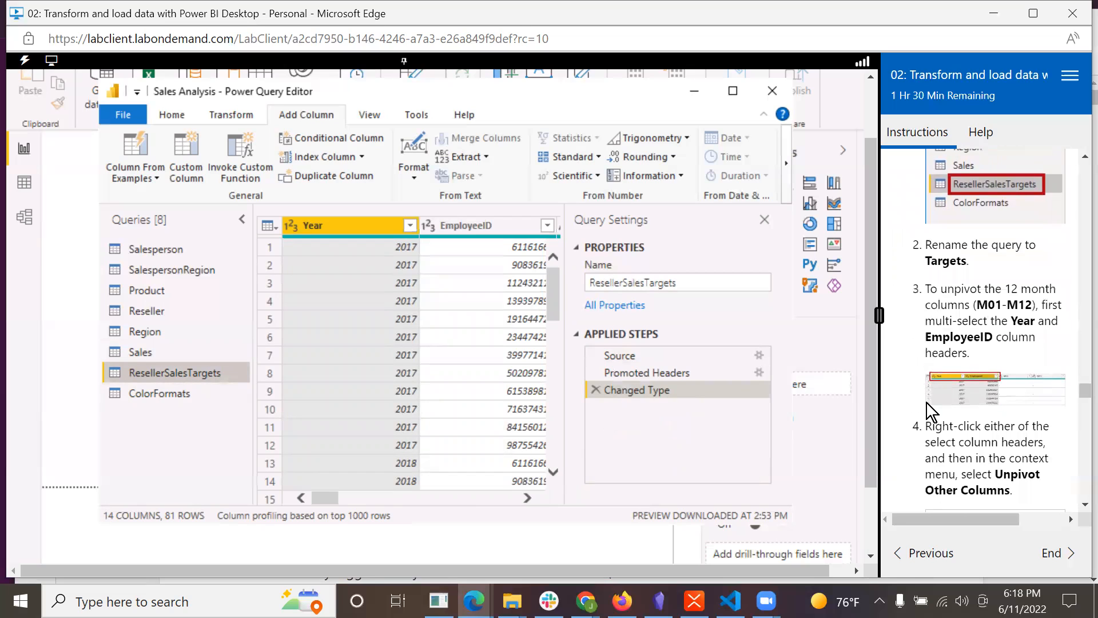
pyautogui.scroll(-1, 927, 407)
pyautogui.click(663, 284)
pyautogui.press('BackSpace')
pyautogui.press('BackSpace')
pyautogui.press('BackSpace')
pyautogui.press('BackSpace')
pyautogui.press('BackSpace')
pyautogui.press('BackSpace')
pyautogui.press('BackSpace')
pyautogui.press('BackSpace')
pyautogui.press('BackSpace')
pyautogui.press('BackSpace')
pyautogui.press('BackSpace')
pyautogui.press('BackSpace')
pyautogui.press('BackSpace')
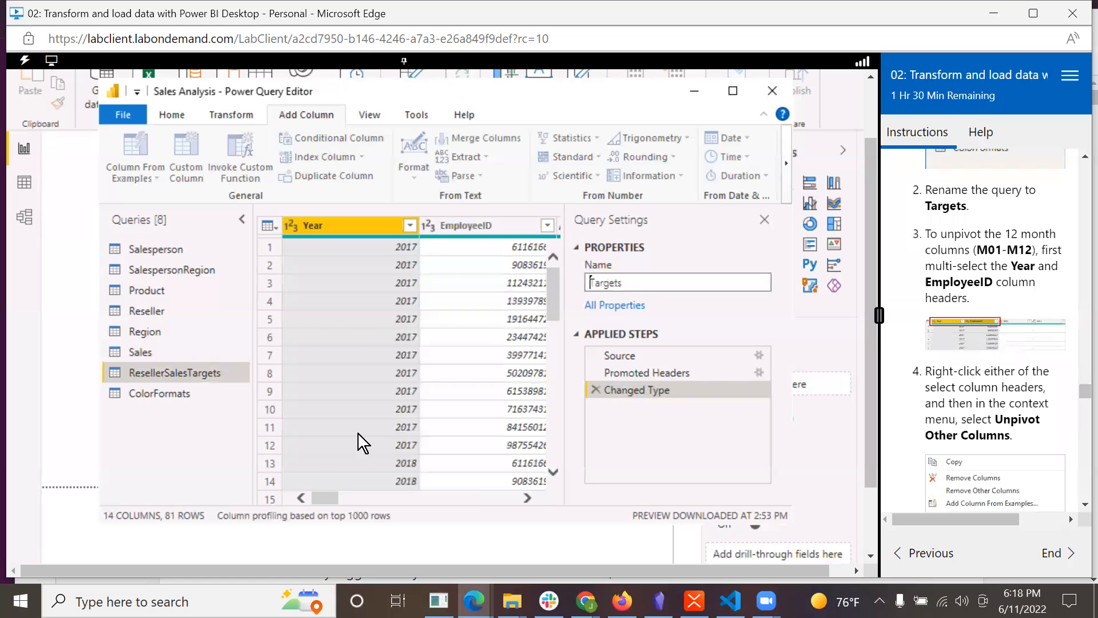
# Unpivot all columns of the Targets query other than Year and EmployeeID
pyautogui.moveTo(333, 497)
pyautogui.mouseDown()
pyautogui.moveTo(525, 492)
pyautogui.moveTo(360, 470)
pyautogui.moveTo(342, 492)
pyautogui.mouseUp()
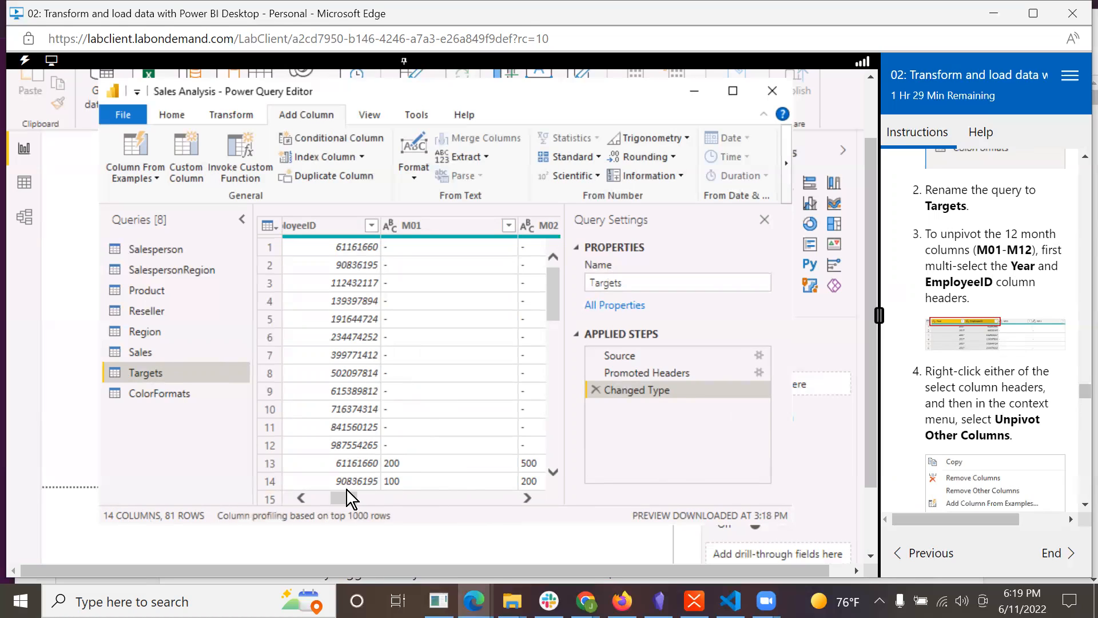
pyautogui.moveTo(344, 496); pyautogui.dragTo(321, 494)
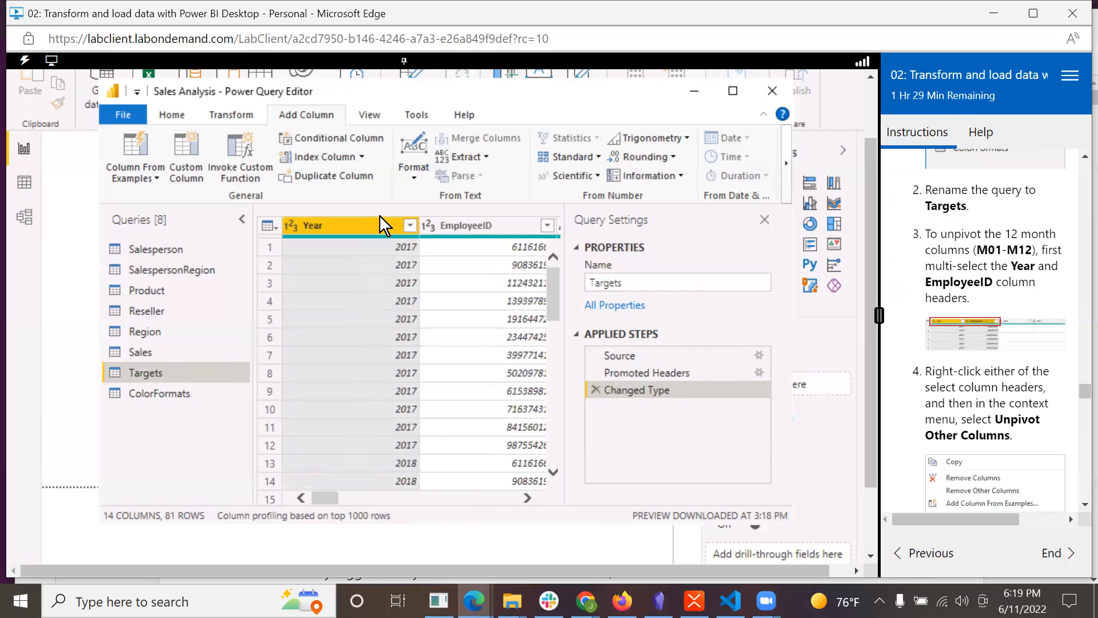
pyautogui.keyDown('ctrl'); pyautogui.click(509, 228); pyautogui.keyUp('ctrl')
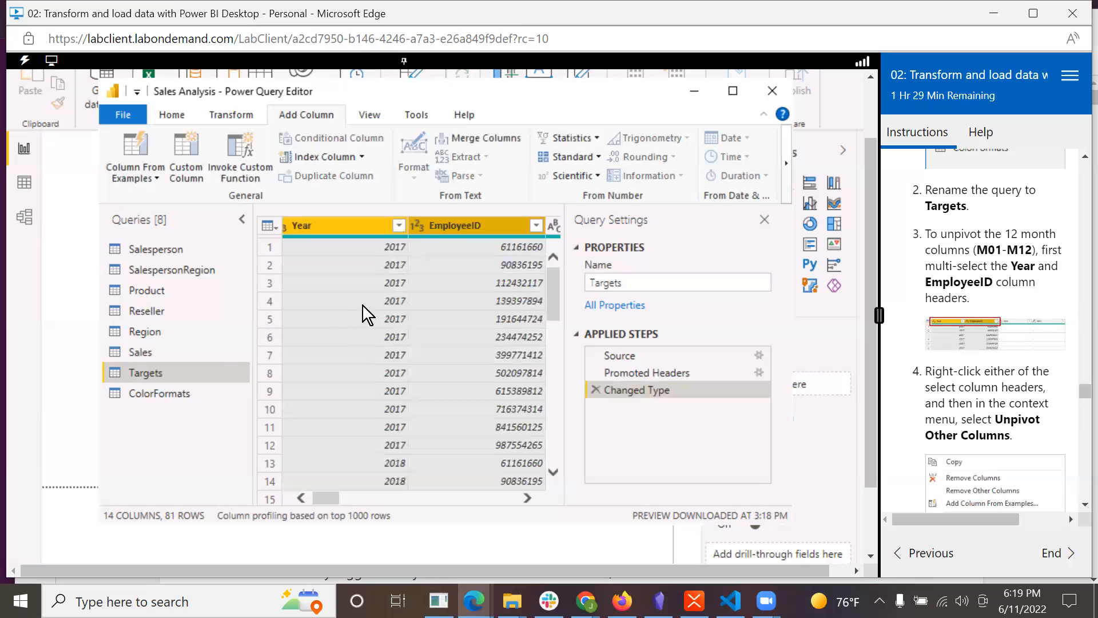
pyautogui.scroll(-2, 995, 343)
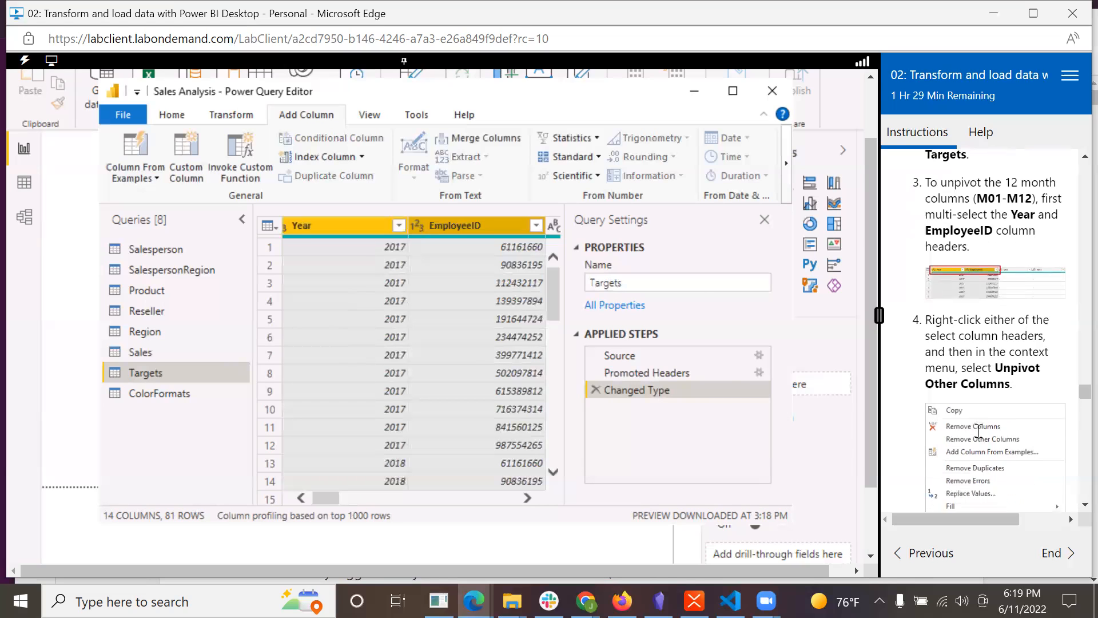
pyautogui.rightClick(465, 227)
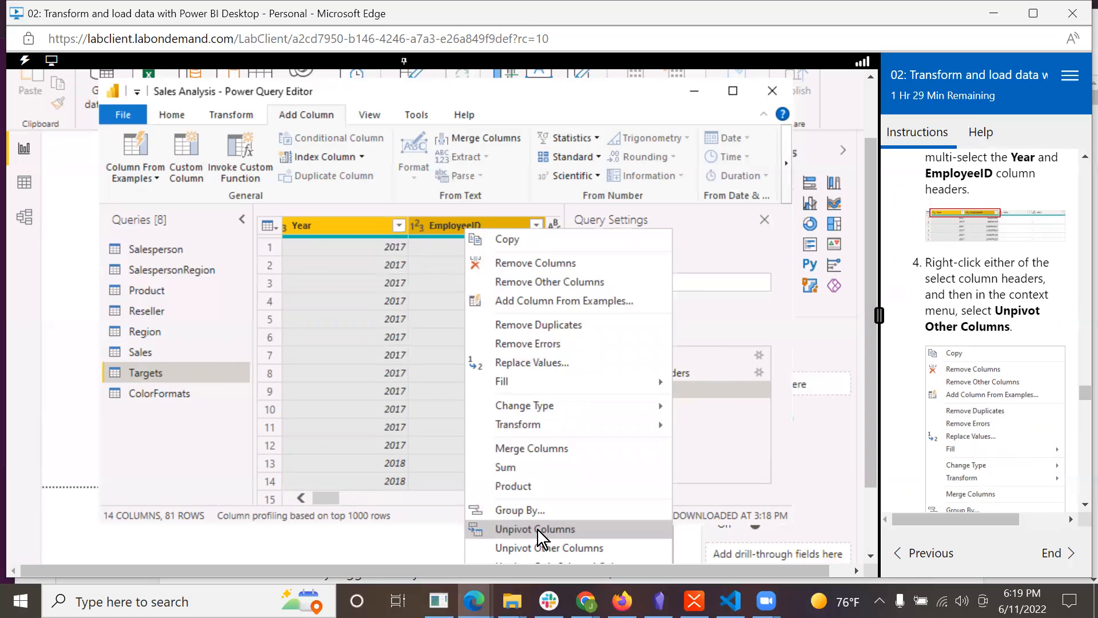
pyautogui.click(538, 546)
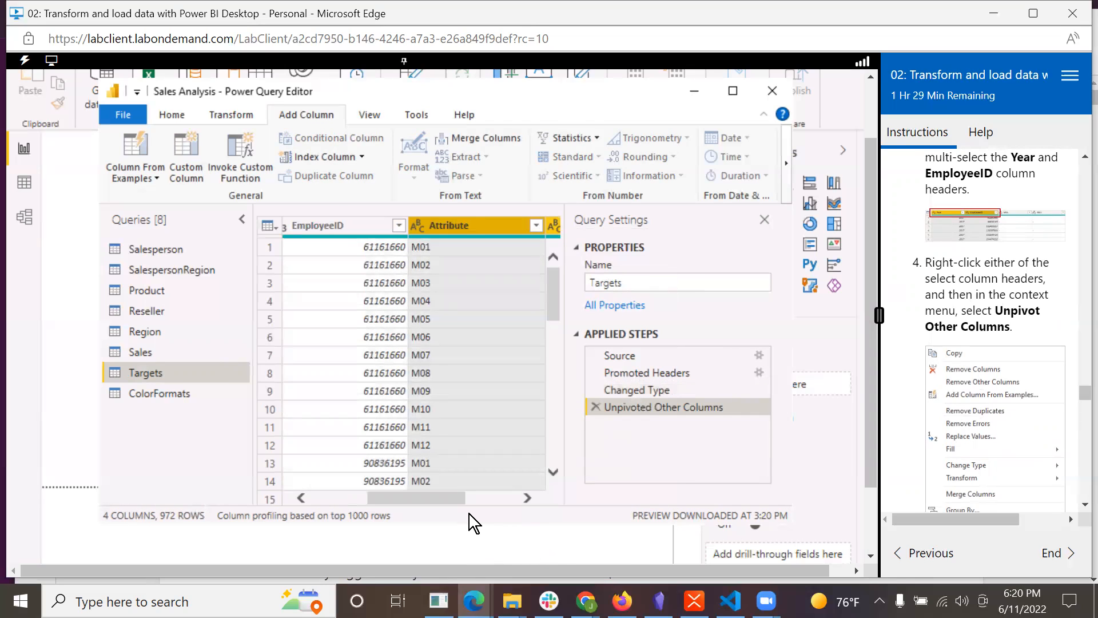
# Filter the Value column of the Targets query to exclude the hyphen (-) values
pyautogui.scroll(-6, 977, 405)
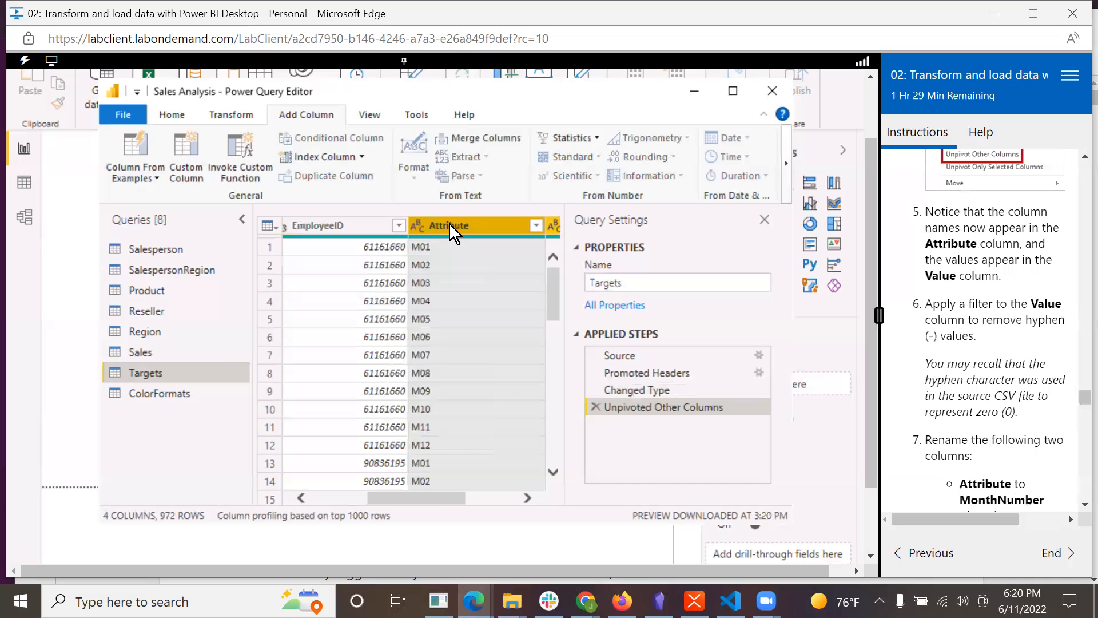
pyautogui.moveTo(431, 490); pyautogui.dragTo(475, 484)
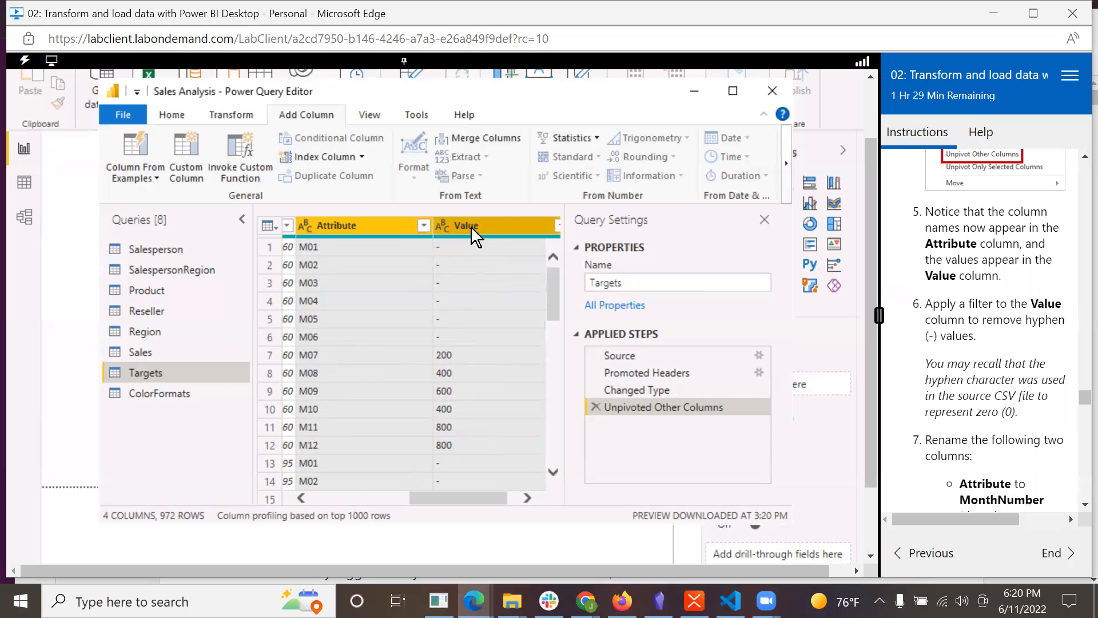
pyautogui.click(556, 227)
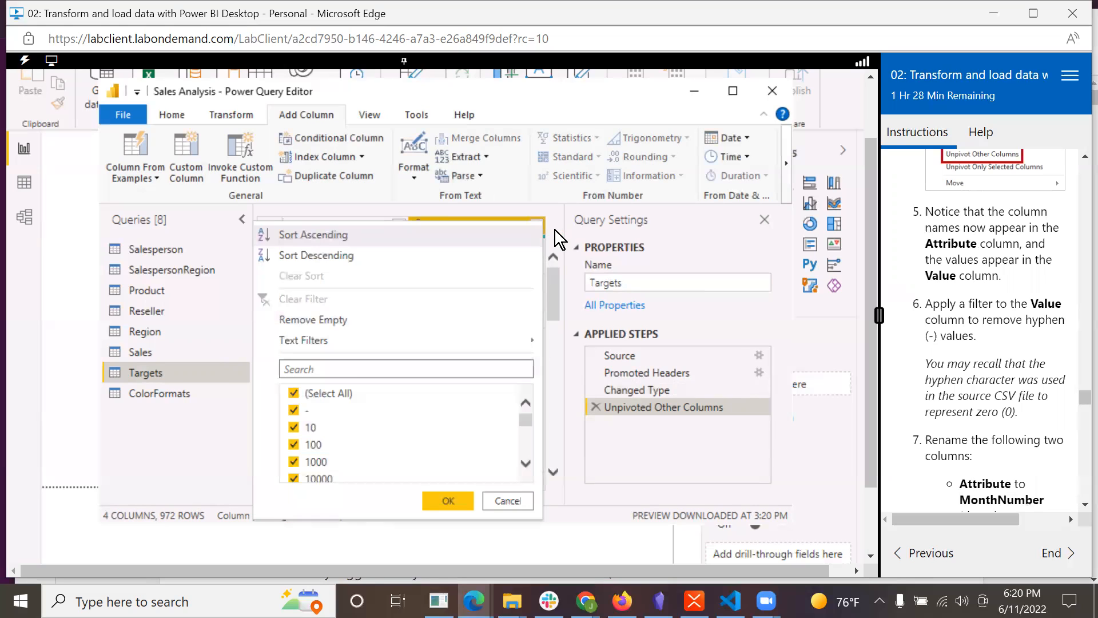
pyautogui.click(293, 410)
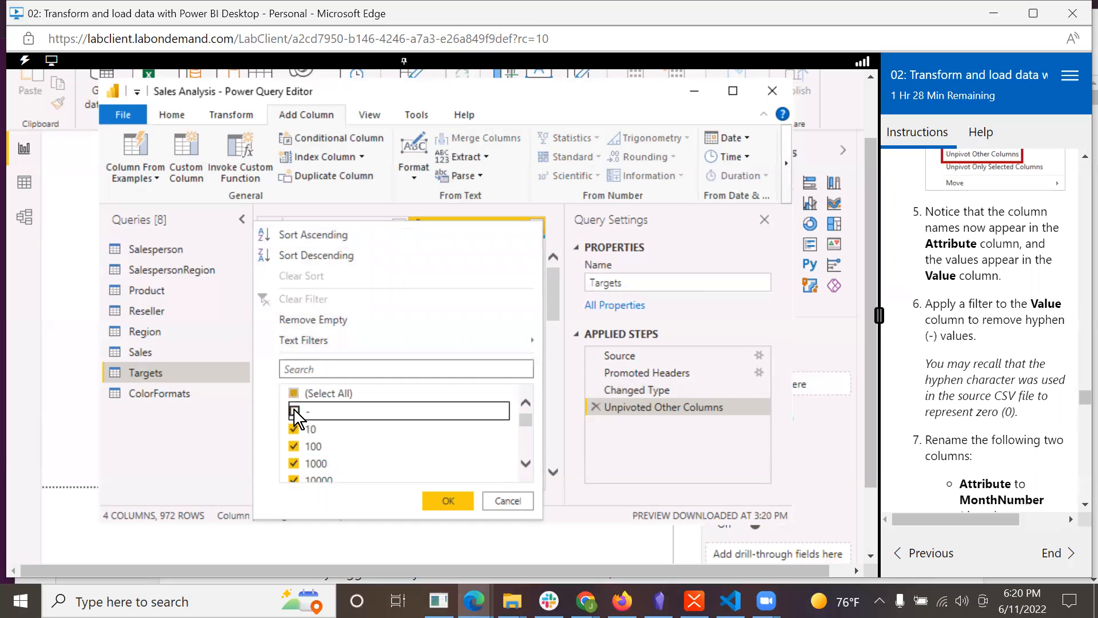
pyautogui.click(437, 498)
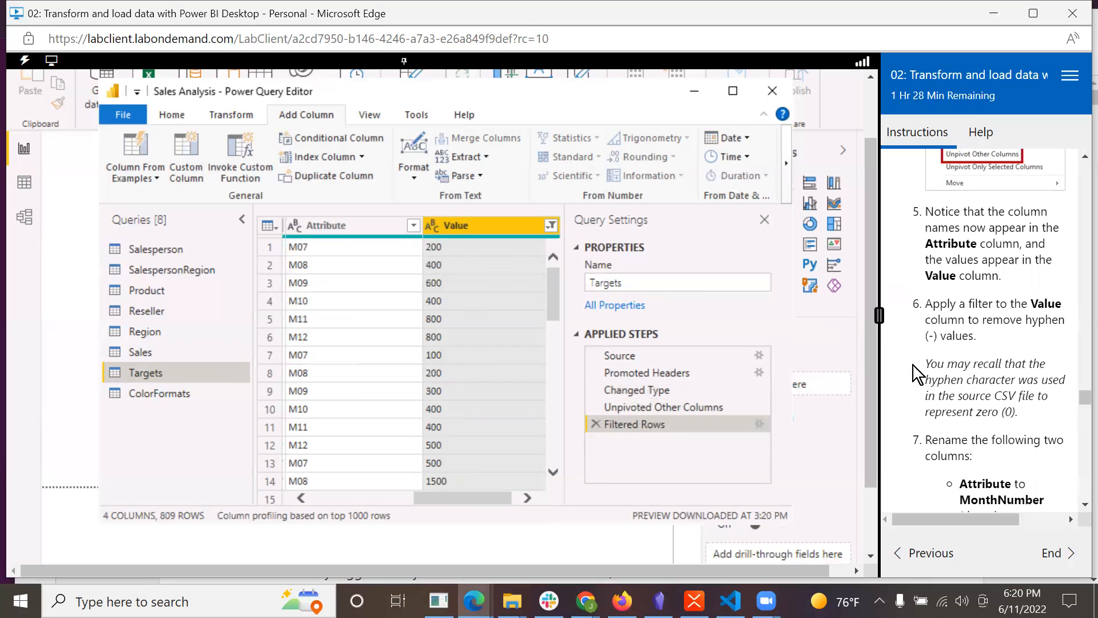
# Rename the Attribute column of the Targets query to MonthNumber
pyautogui.scroll(-1, 967, 428)
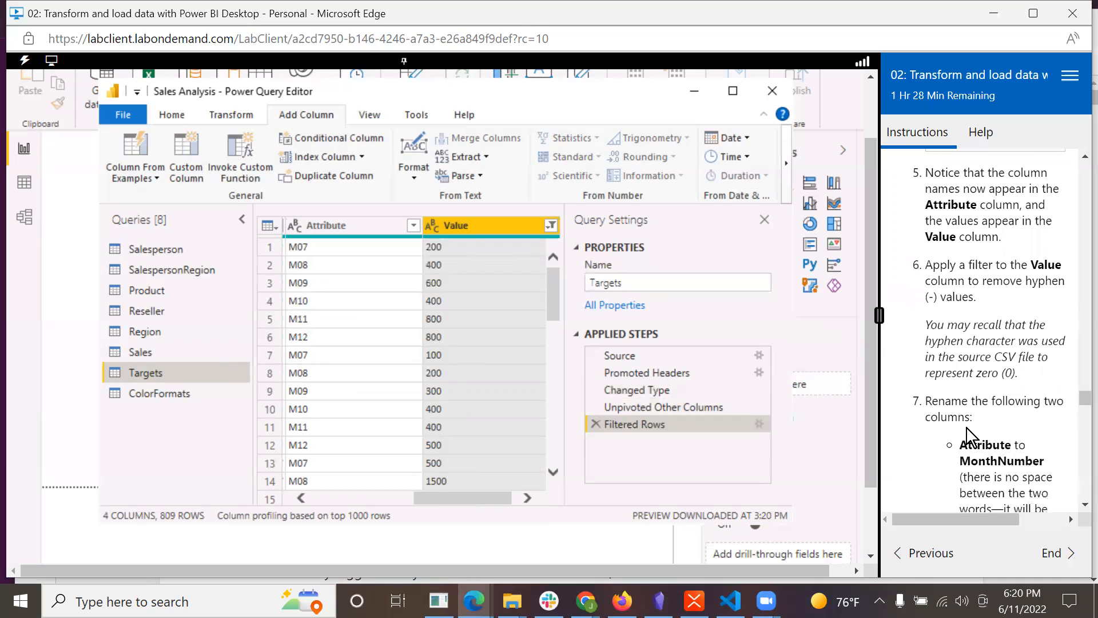
pyautogui.scroll(-1, 956, 358)
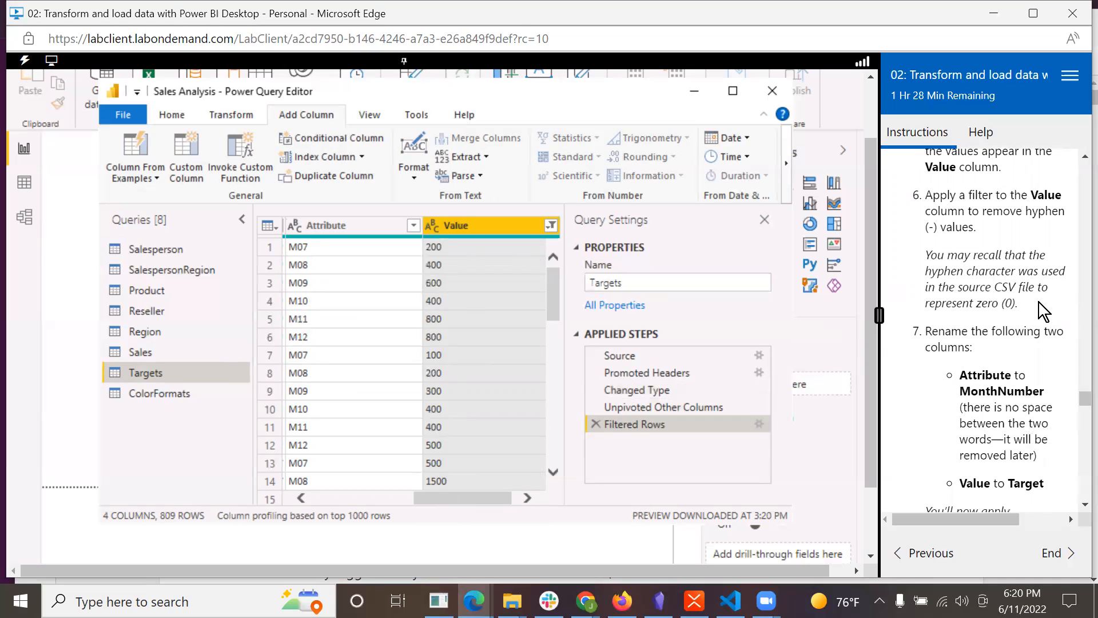
pyautogui.scroll(-3, 1020, 323)
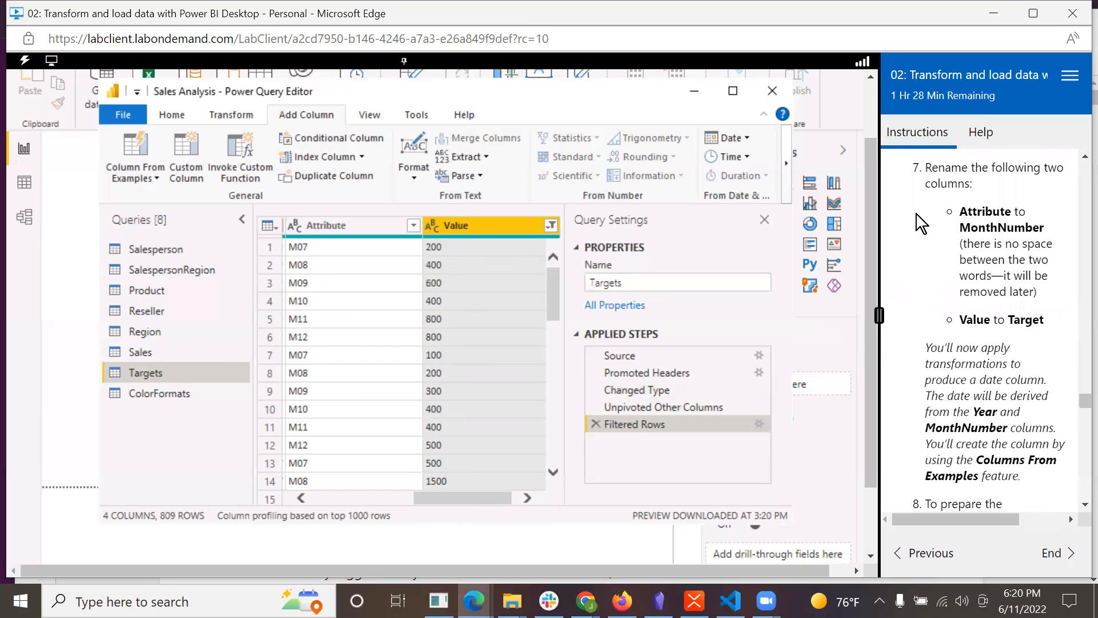
pyautogui.doubleClick(338, 226)
pyautogui.write('M')
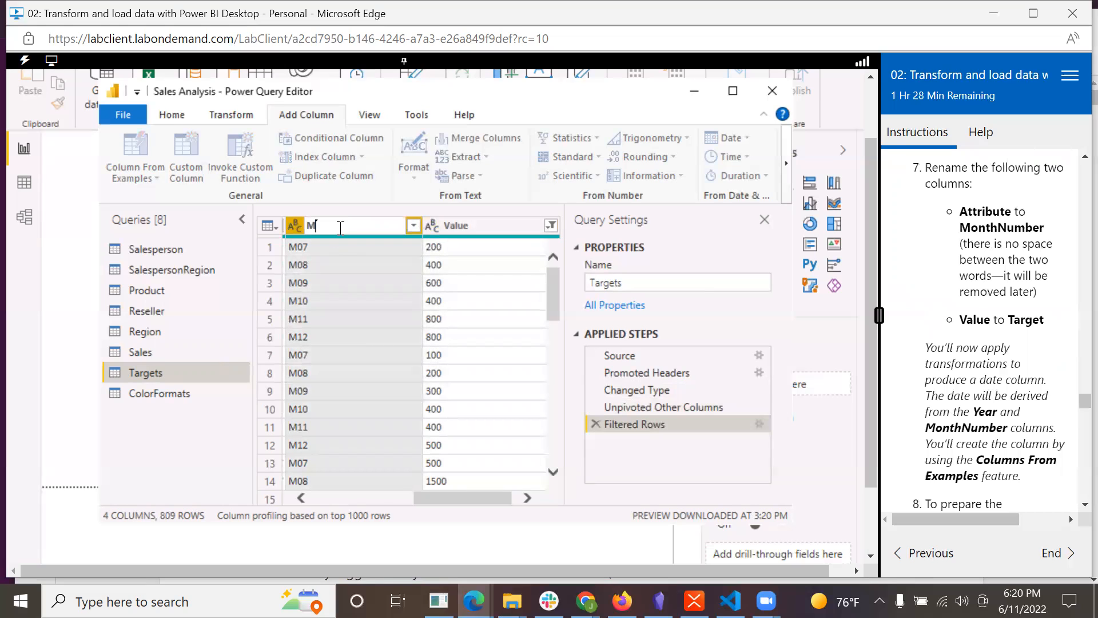
pyautogui.write('onthNumber')
pyautogui.press('Return')
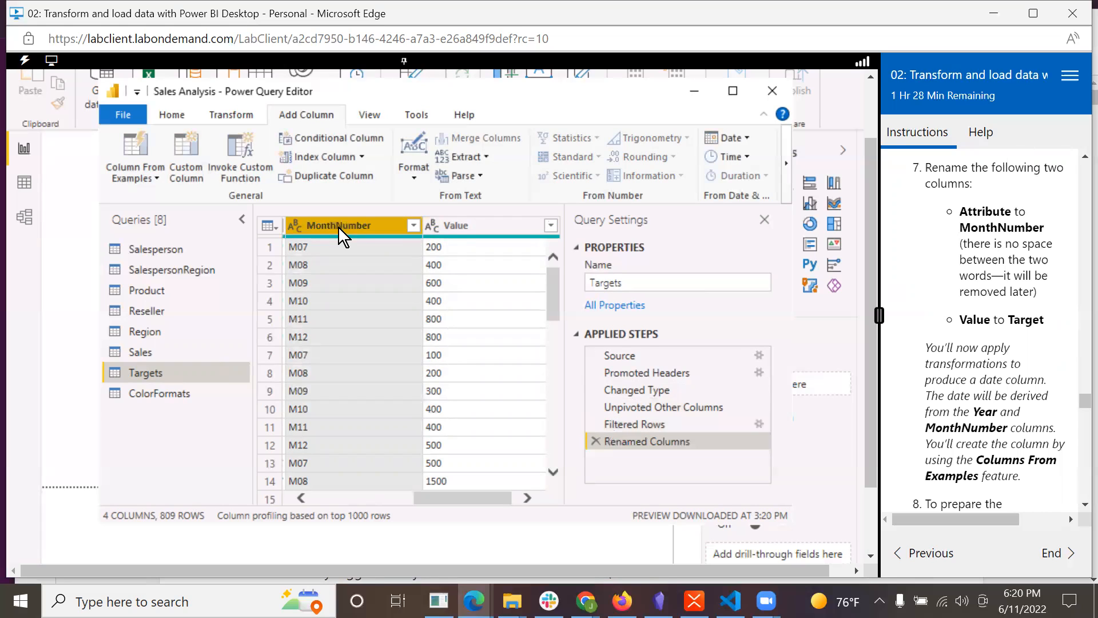
# Rename the Value column of the Targets query to Target
pyautogui.click(458, 226)
pyautogui.doubleClick(458, 228)
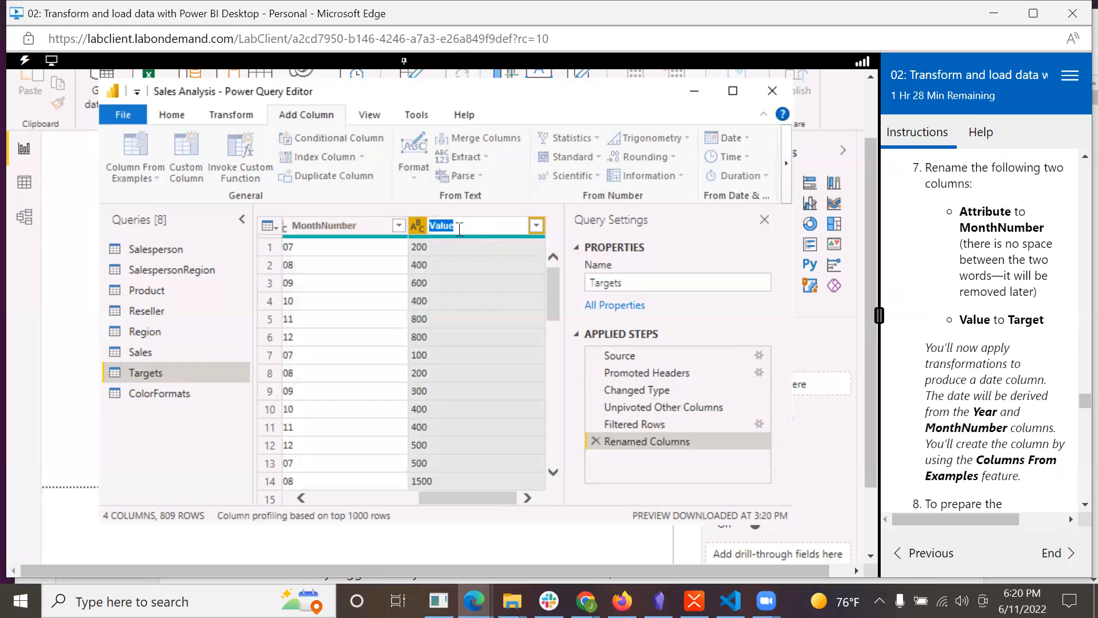
pyautogui.write('Target')
pyautogui.press('Return')
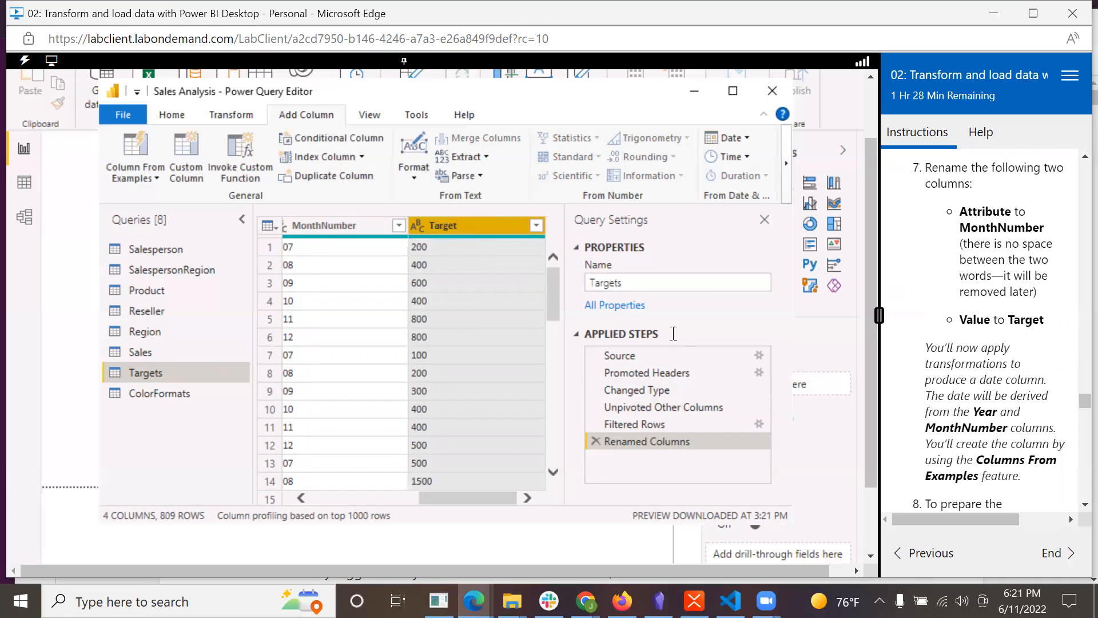
# Replace the value M with nothing in the MonthNumber column of the Targets query
pyautogui.scroll(-3, 977, 379)
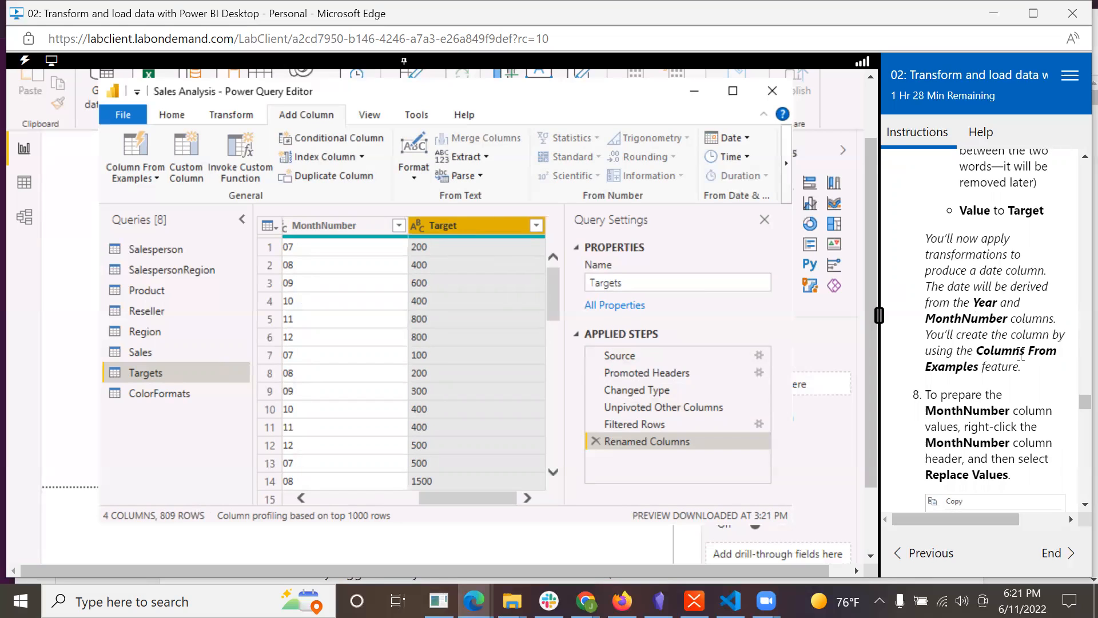
pyautogui.scroll(-2, 1021, 354)
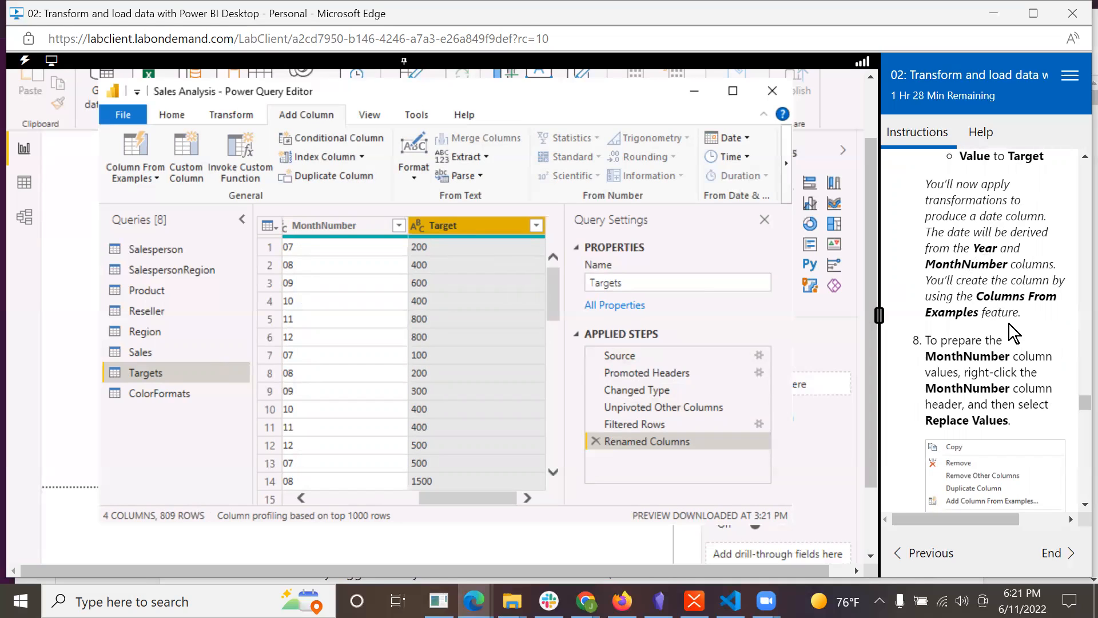
pyautogui.scroll(-4, 1008, 324)
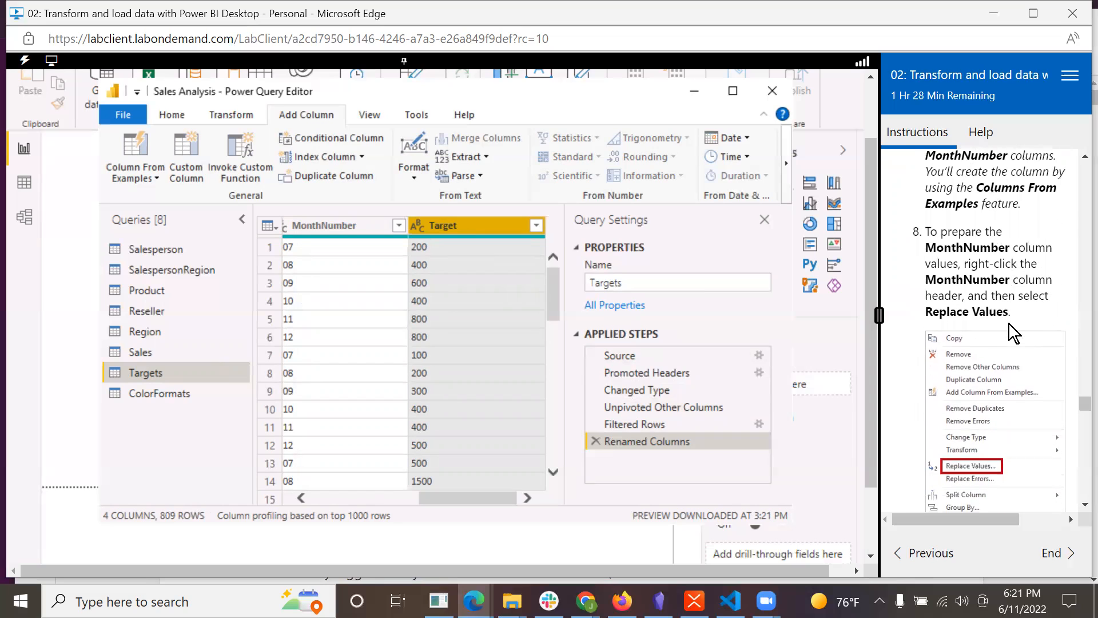
pyautogui.rightClick(315, 224)
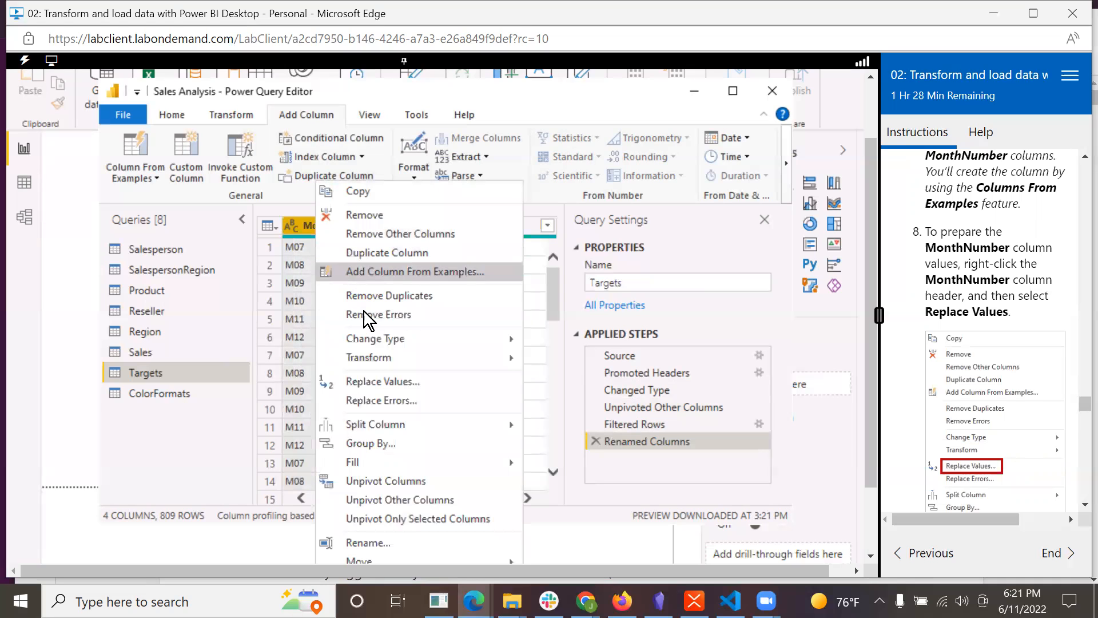
pyautogui.click(375, 382)
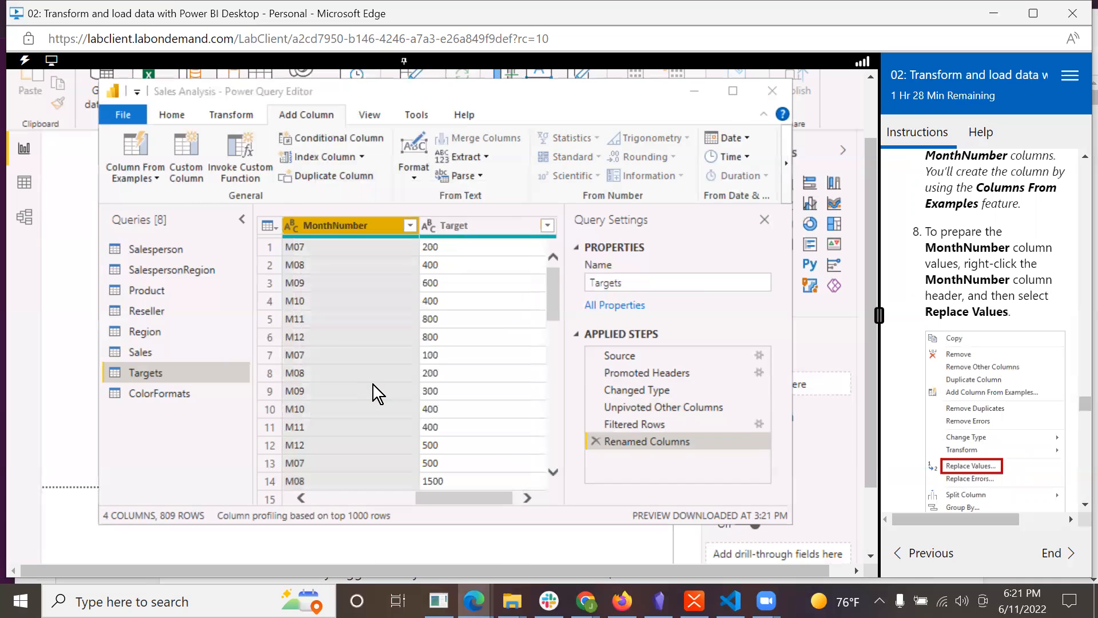
pyautogui.scroll(-5, 962, 446)
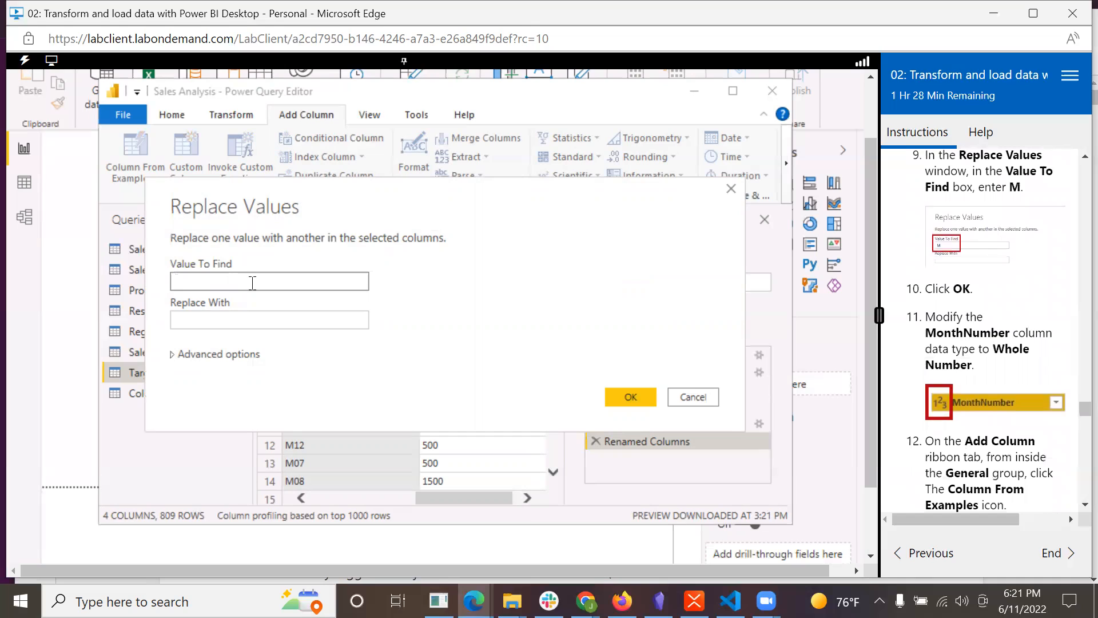
pyautogui.write('M')
pyautogui.click(632, 393)
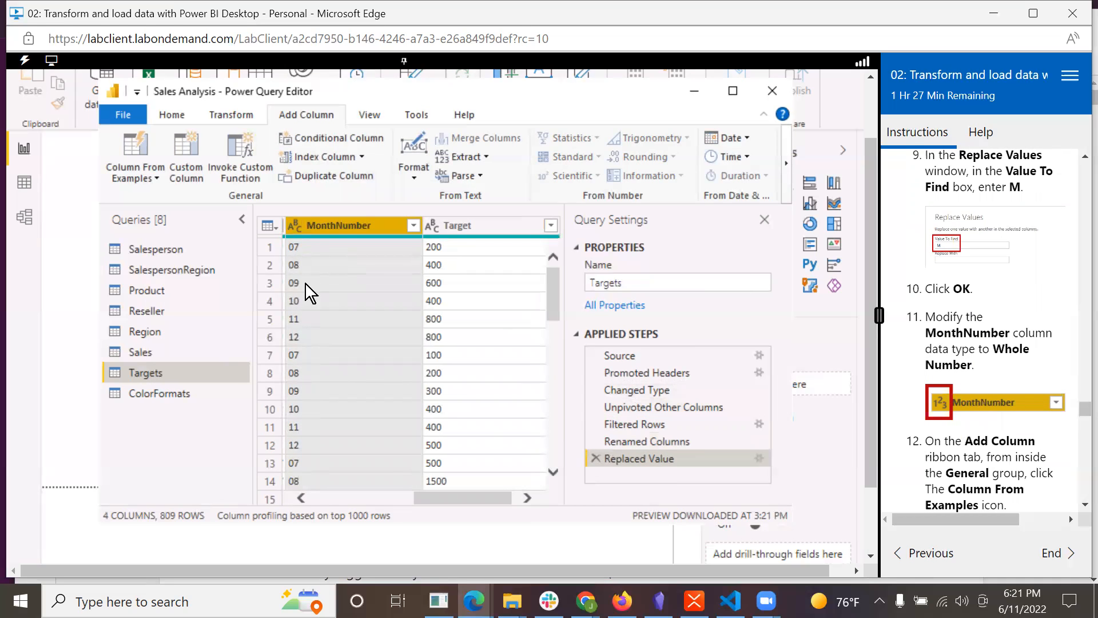
pyautogui.scroll(-2, 946, 447)
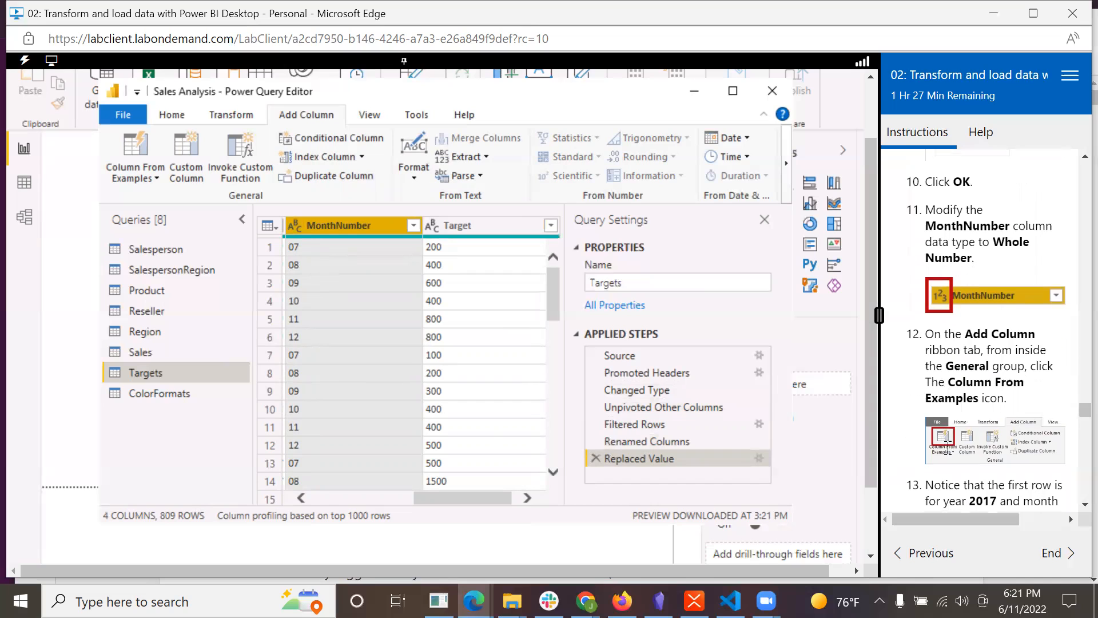
pyautogui.scroll(-2, 946, 447)
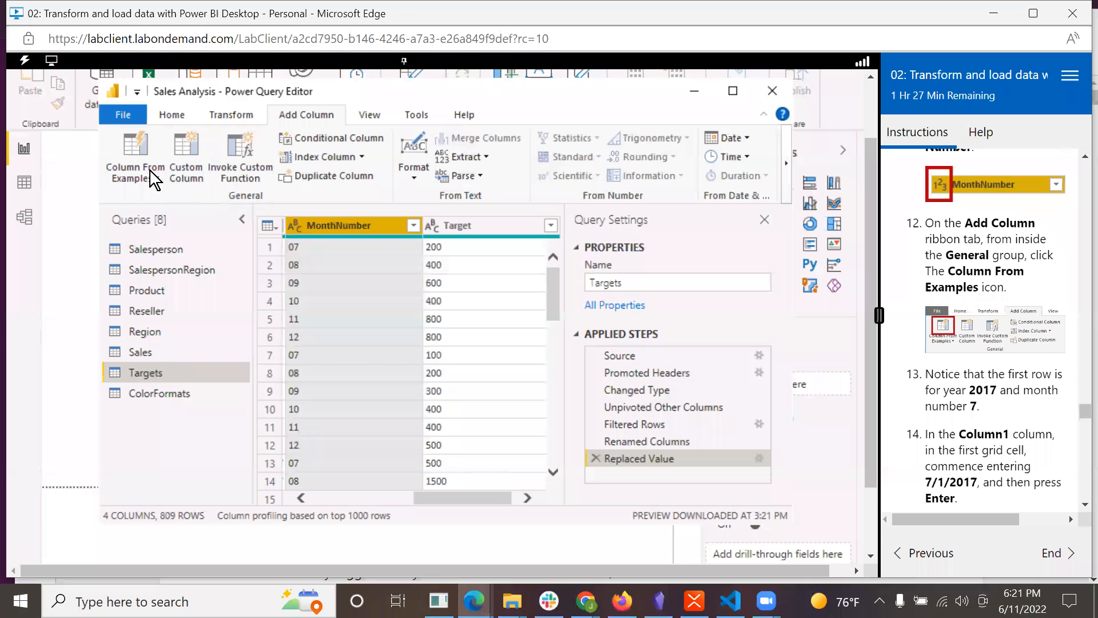
pyautogui.click(133, 150)
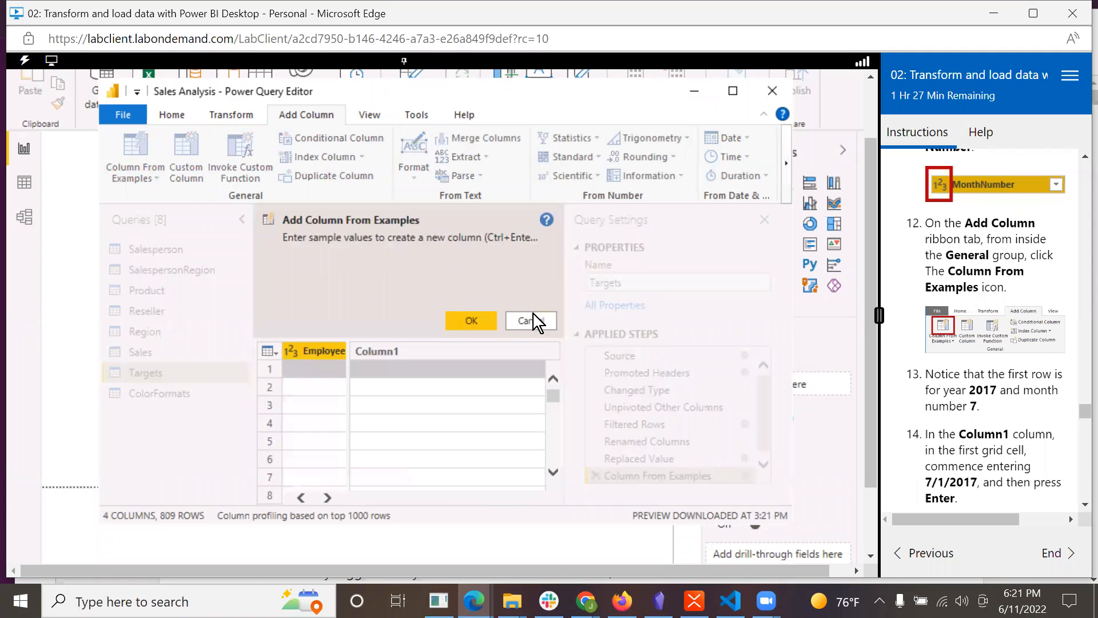
pyautogui.click(533, 319)
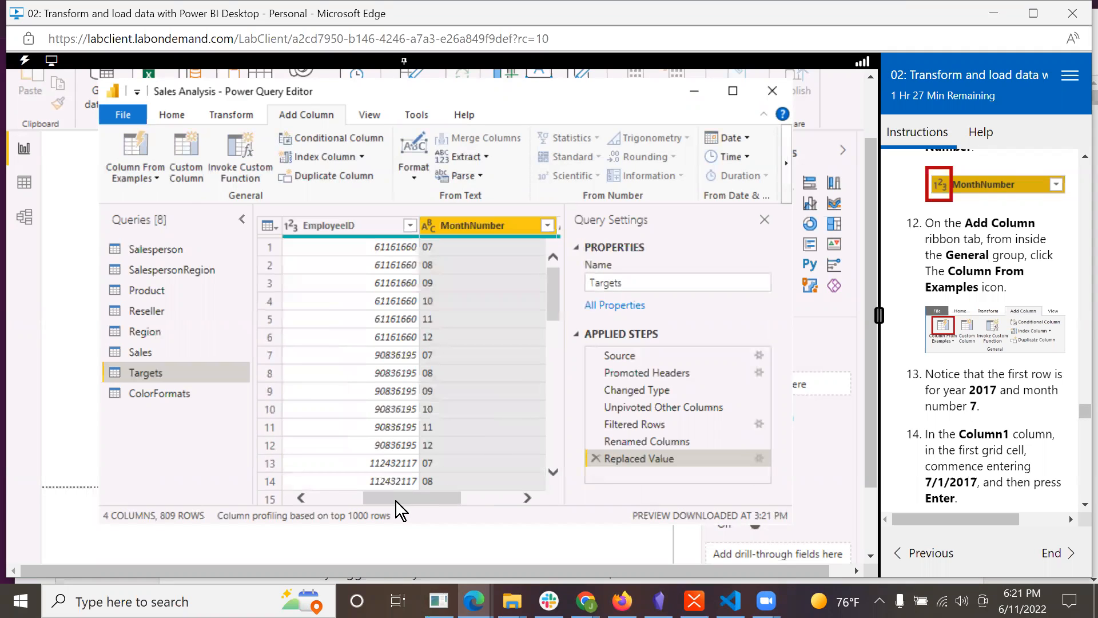
pyautogui.moveTo(396, 501); pyautogui.dragTo(344, 497)
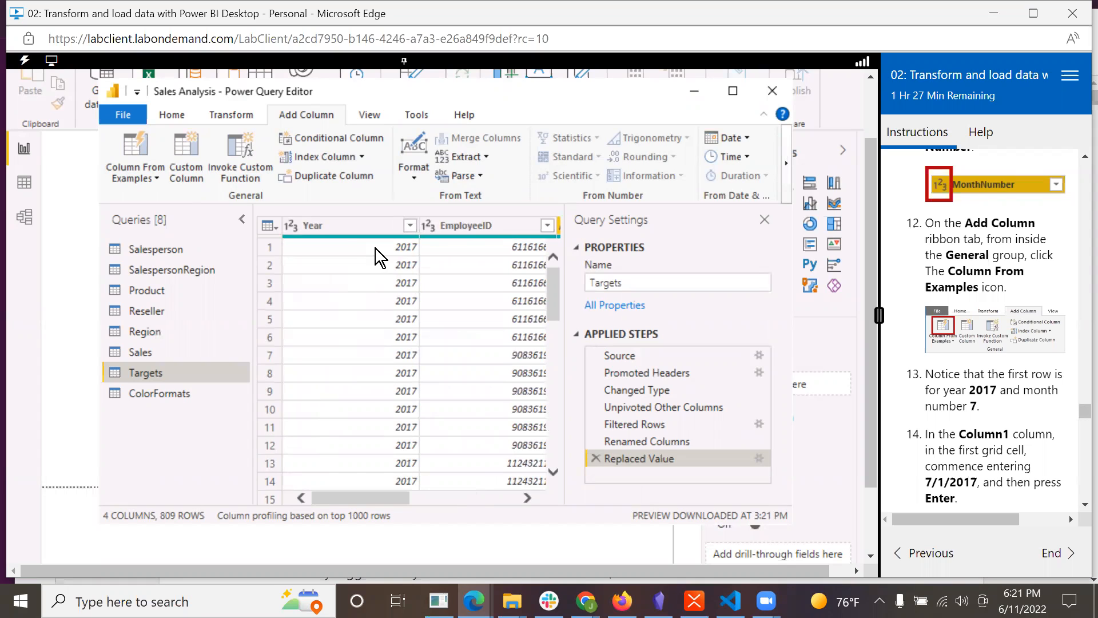
pyautogui.moveTo(344, 496); pyautogui.dragTo(423, 485)
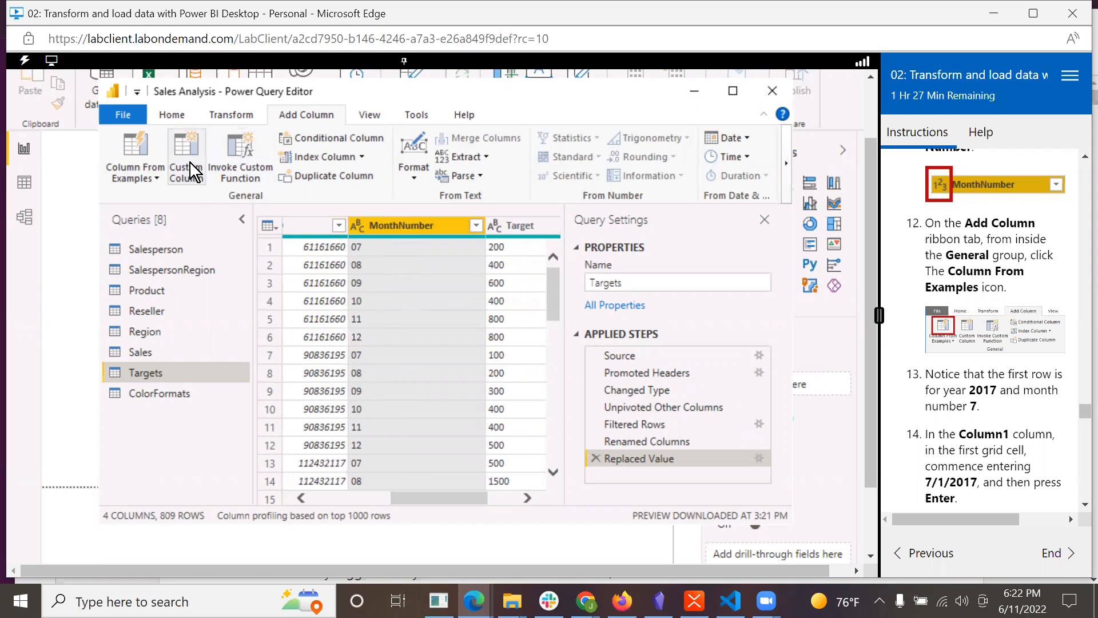
# Start a column from examples in the Targets query and enter 7/1/2017 as the example value for the first row
pyautogui.click(136, 153)
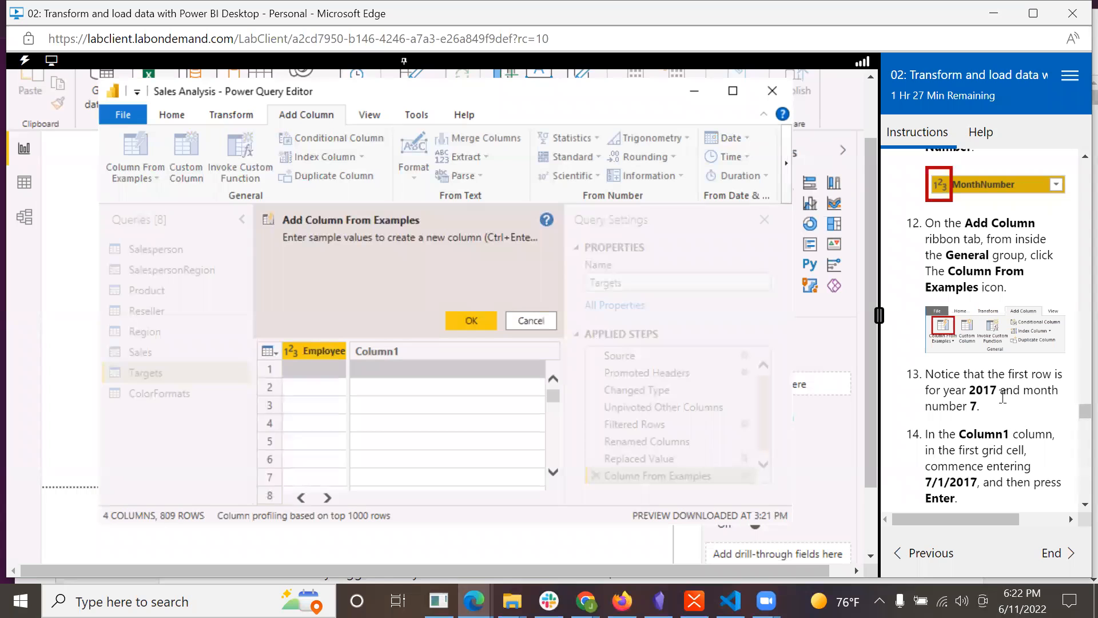
pyautogui.scroll(-2, 1003, 396)
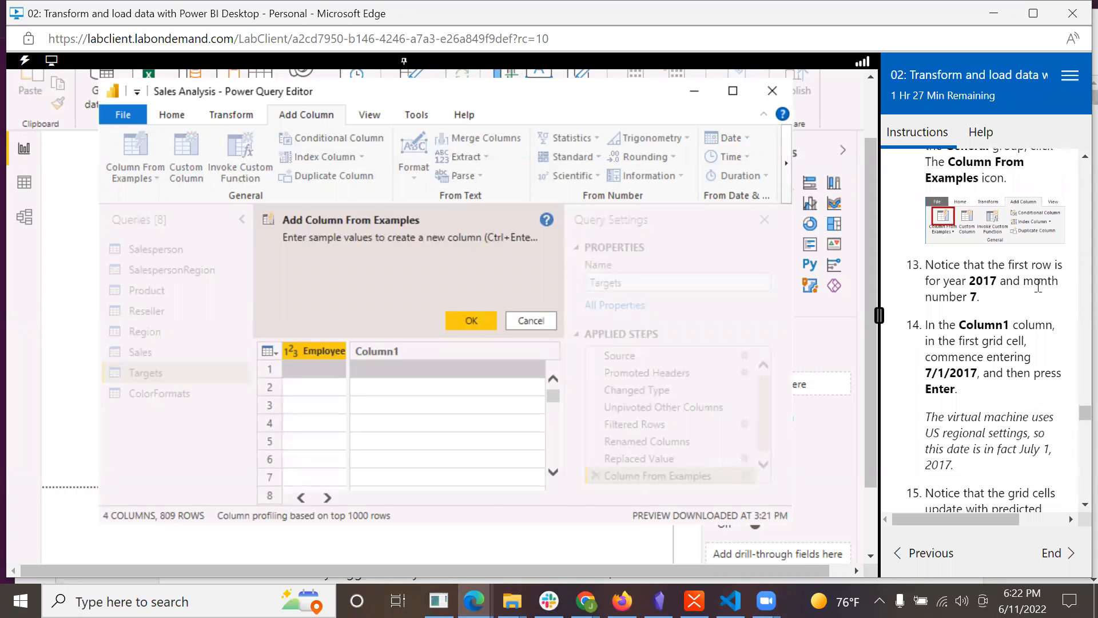
pyautogui.scroll(-1, 1017, 316)
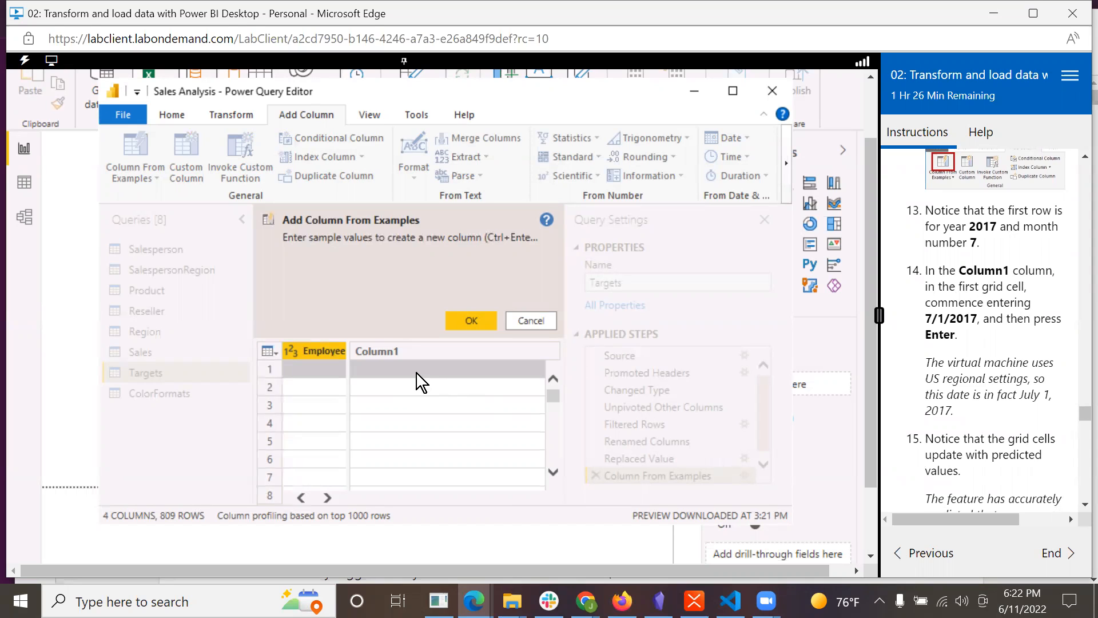
pyautogui.write('7')
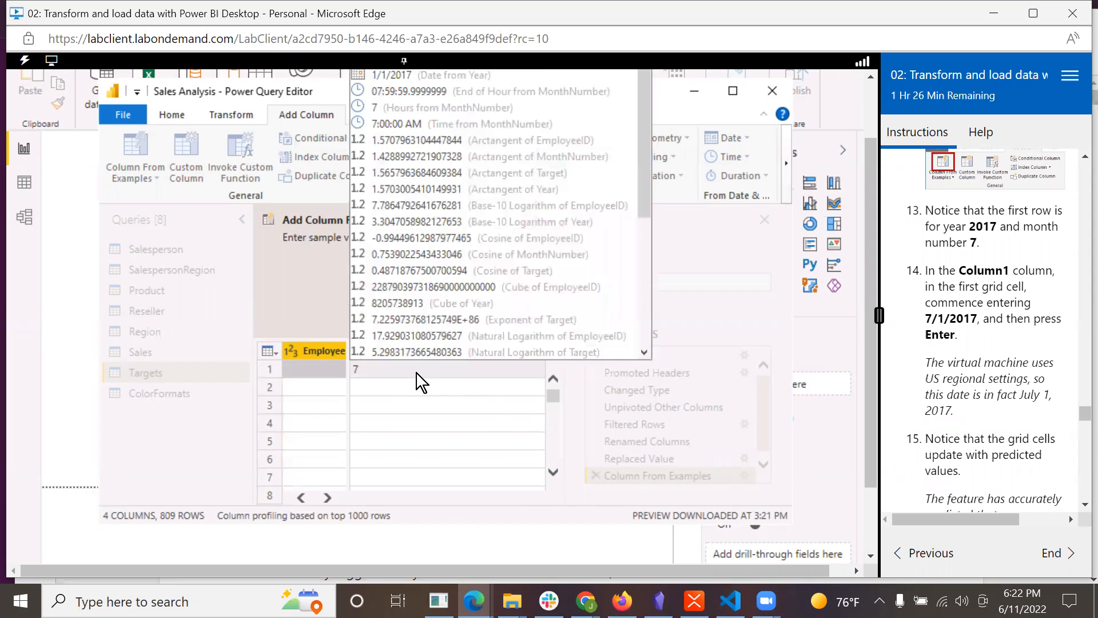
pyautogui.write('/1/2017')
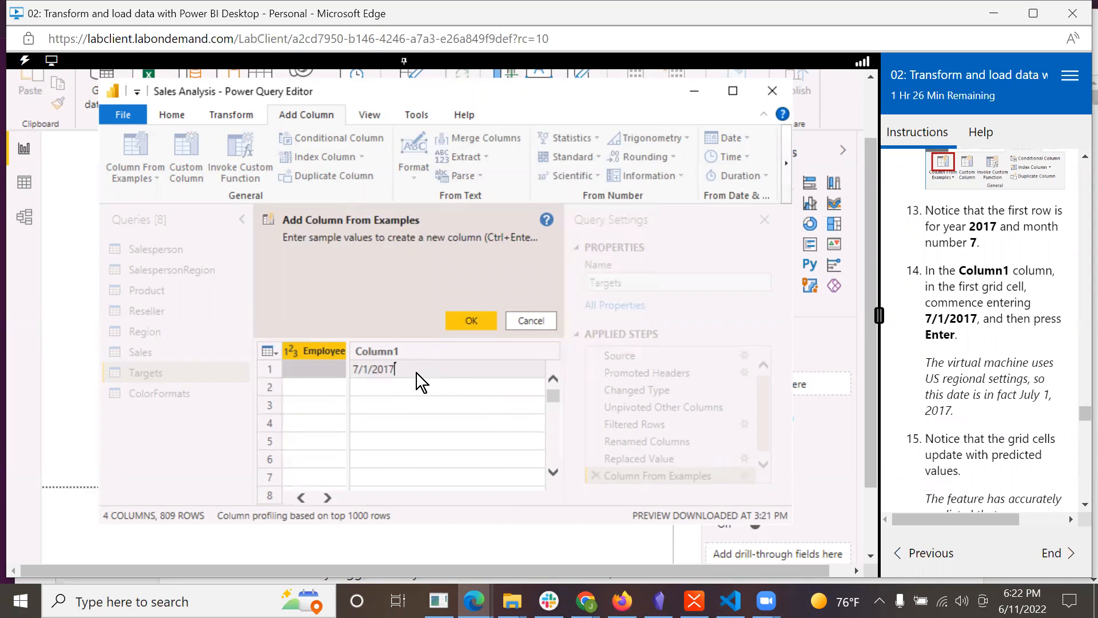
pyautogui.press('Return')
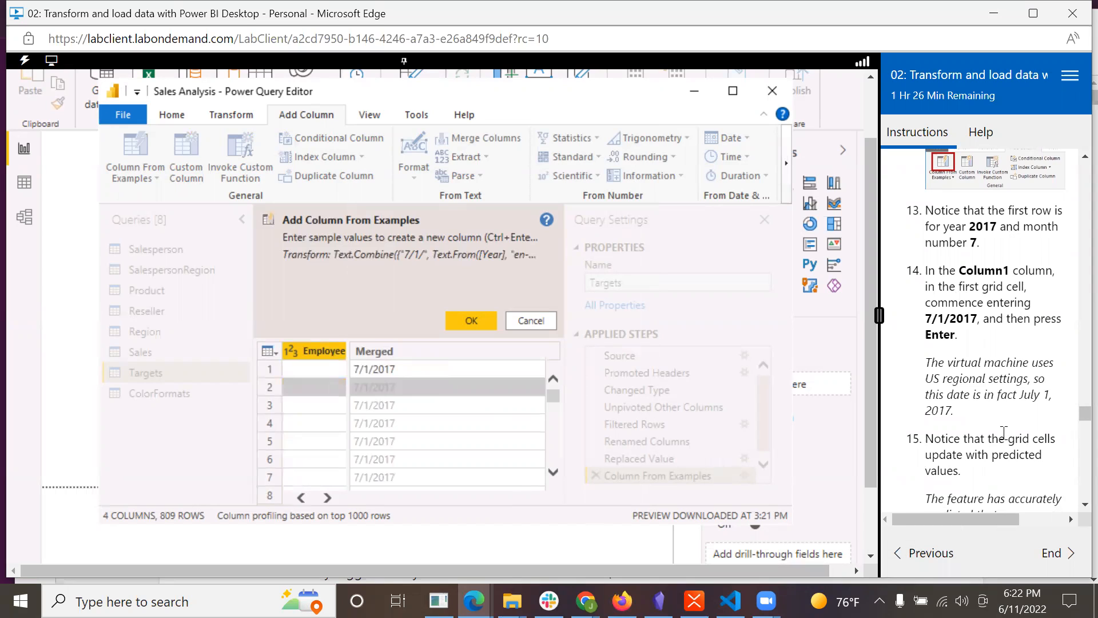
# Name the new example-based column TargetMonth and add it to the Targets query
pyautogui.scroll(-1, 924, 414)
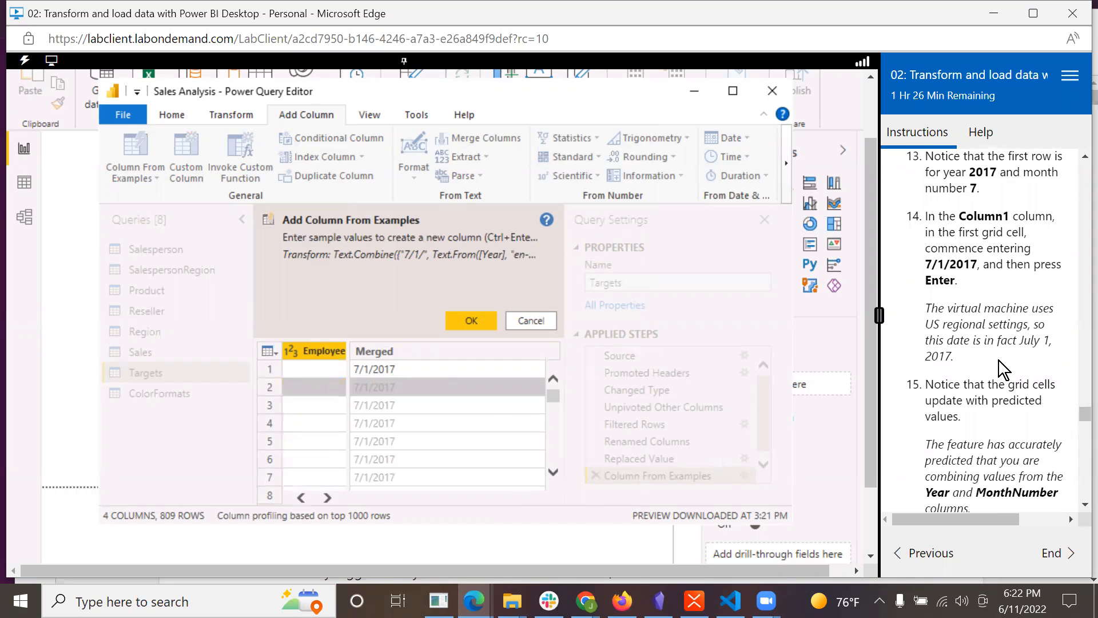
pyautogui.scroll(-3, 1003, 355)
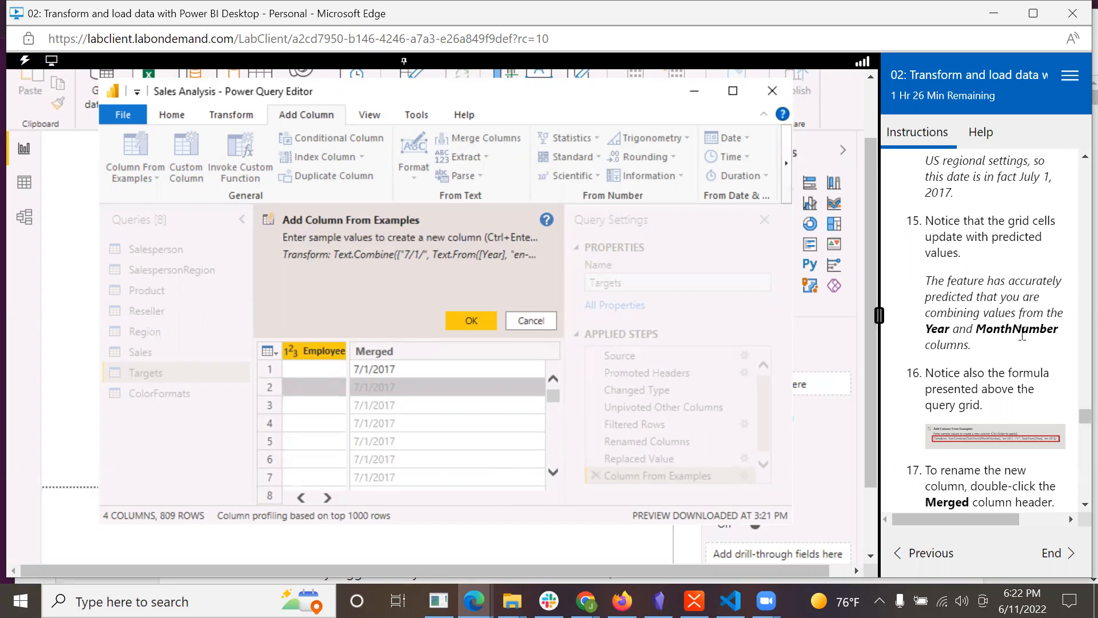
pyautogui.scroll(-3, 1003, 342)
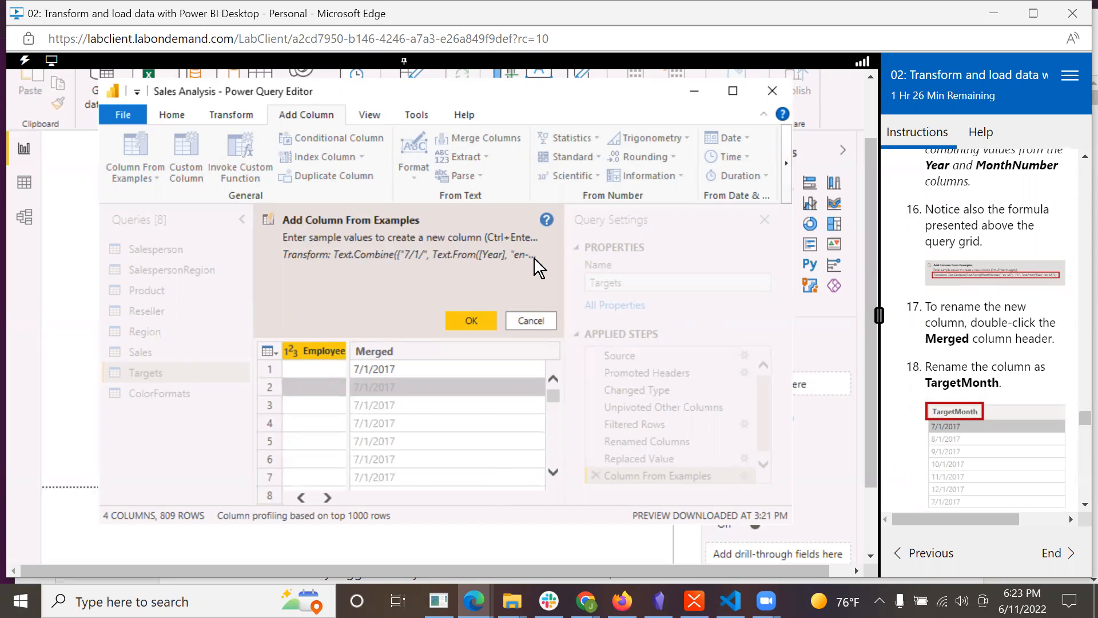
pyautogui.scroll(-2, 1016, 343)
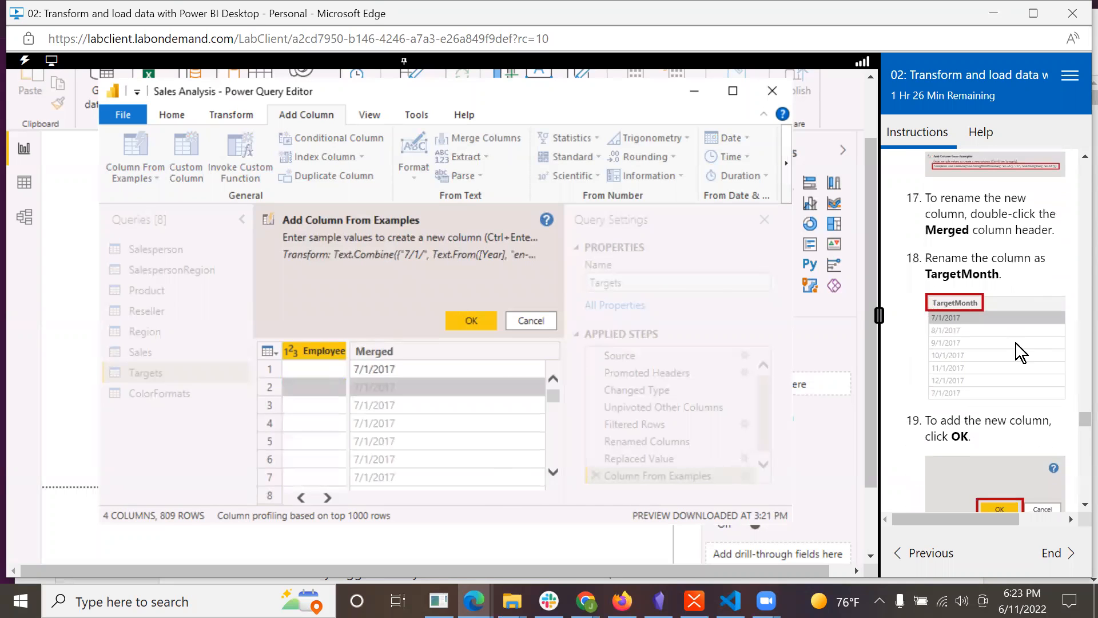
pyautogui.doubleClick(386, 349)
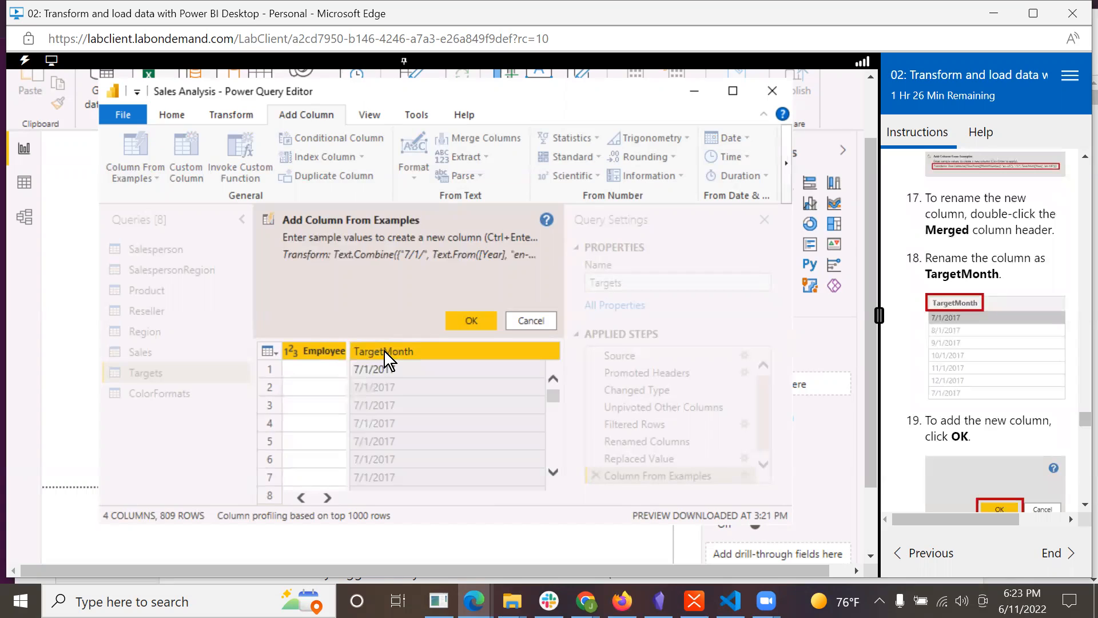
pyautogui.press('Return')
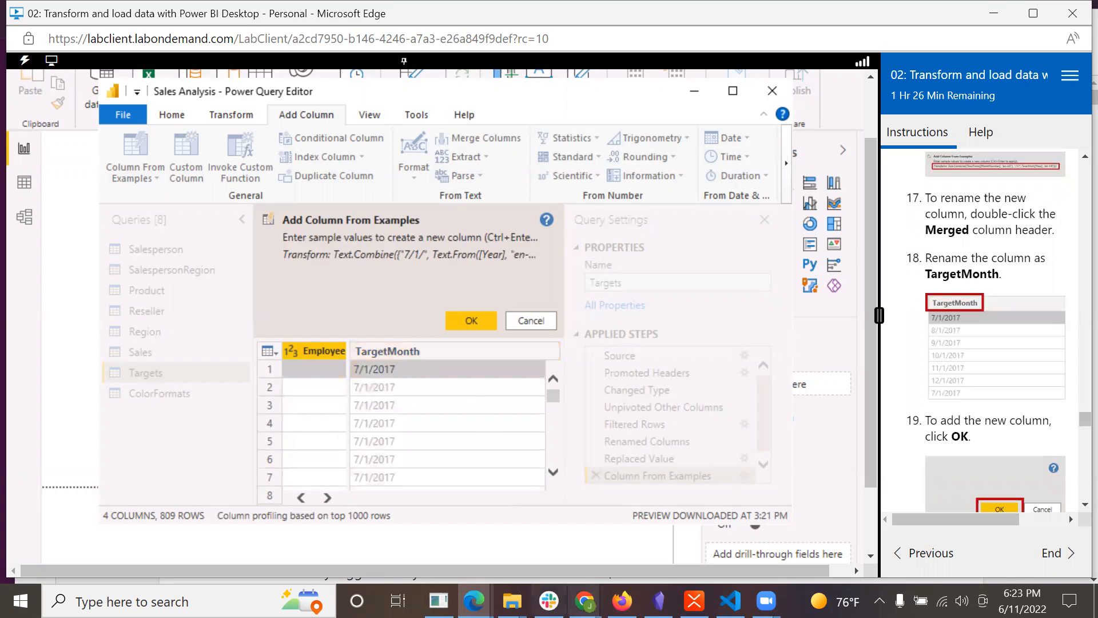
pyautogui.click(469, 316)
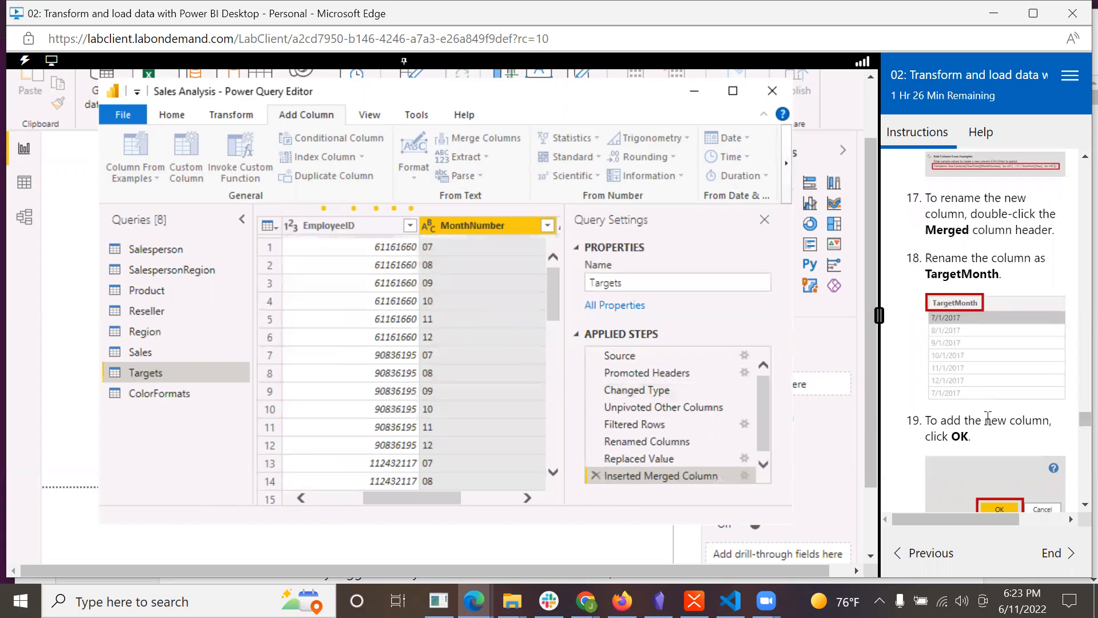
pyautogui.scroll(-4, 987, 419)
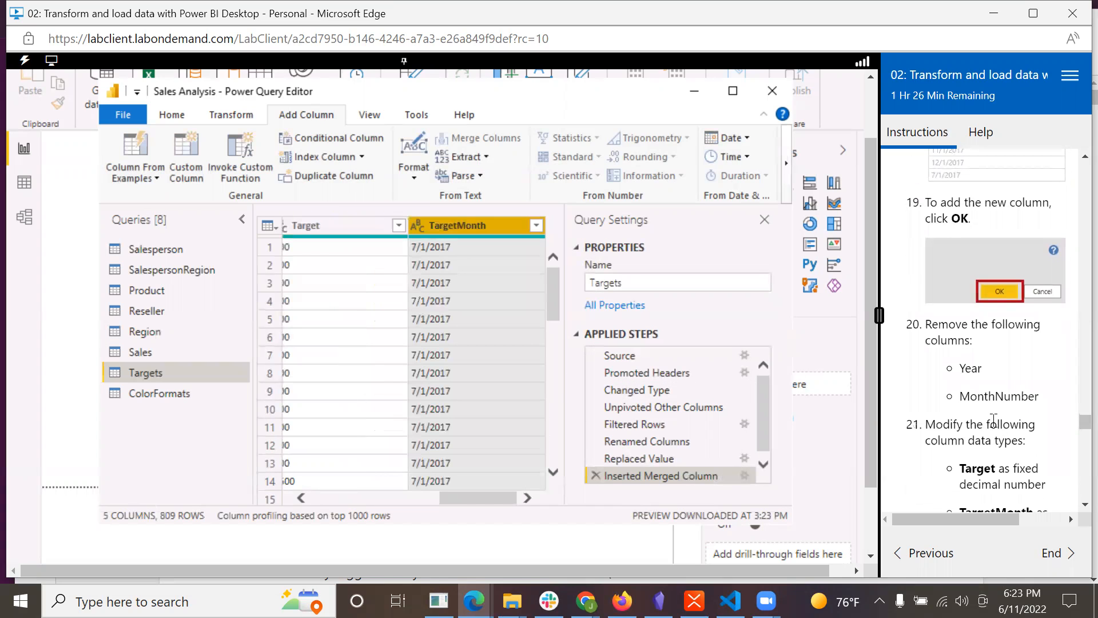
pyautogui.scroll(-3, 994, 419)
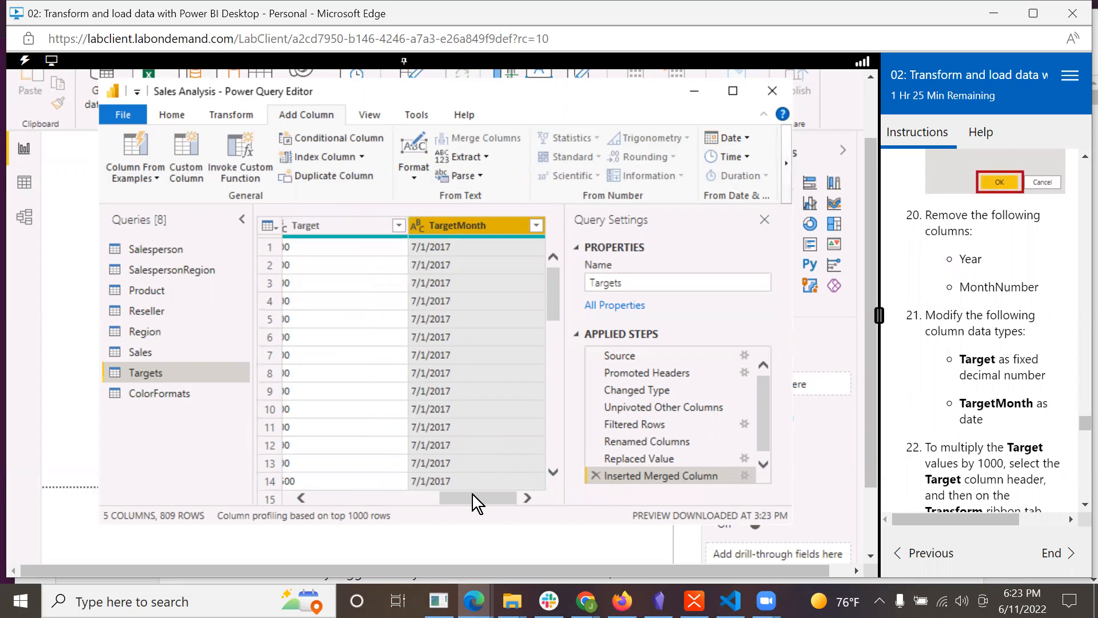
# Remove the Year and MonthNumber columns from the Targets query
pyautogui.moveTo(475, 493); pyautogui.dragTo(321, 478)
pyautogui.click(321, 222)
pyautogui.rightClick(320, 221)
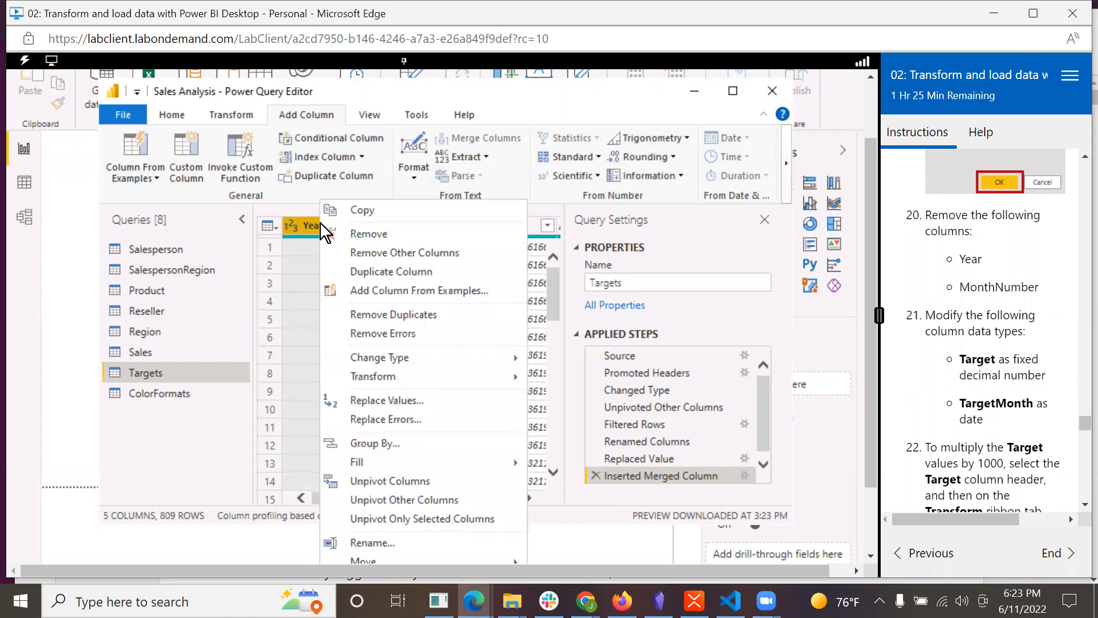
pyautogui.click(355, 235)
pyautogui.click(471, 222)
pyautogui.rightClick(472, 223)
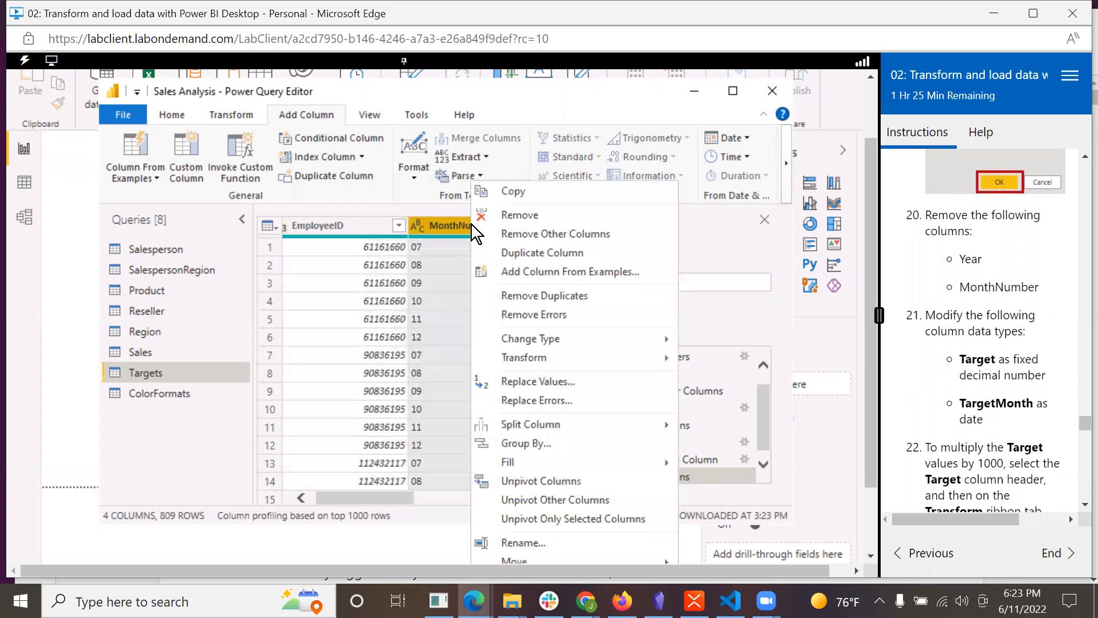
pyautogui.click(530, 215)
# Change the Target column's data type to Fixed decimal number and the TargetMonth column's to Date
pyautogui.scroll(-1, 993, 413)
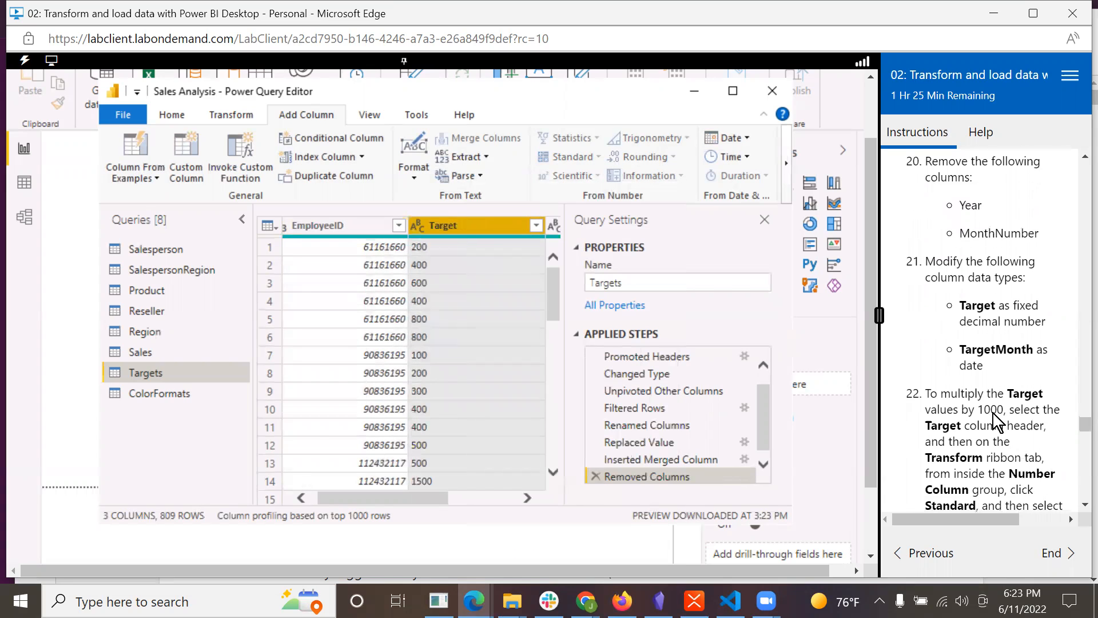
pyautogui.scroll(-1, 993, 413)
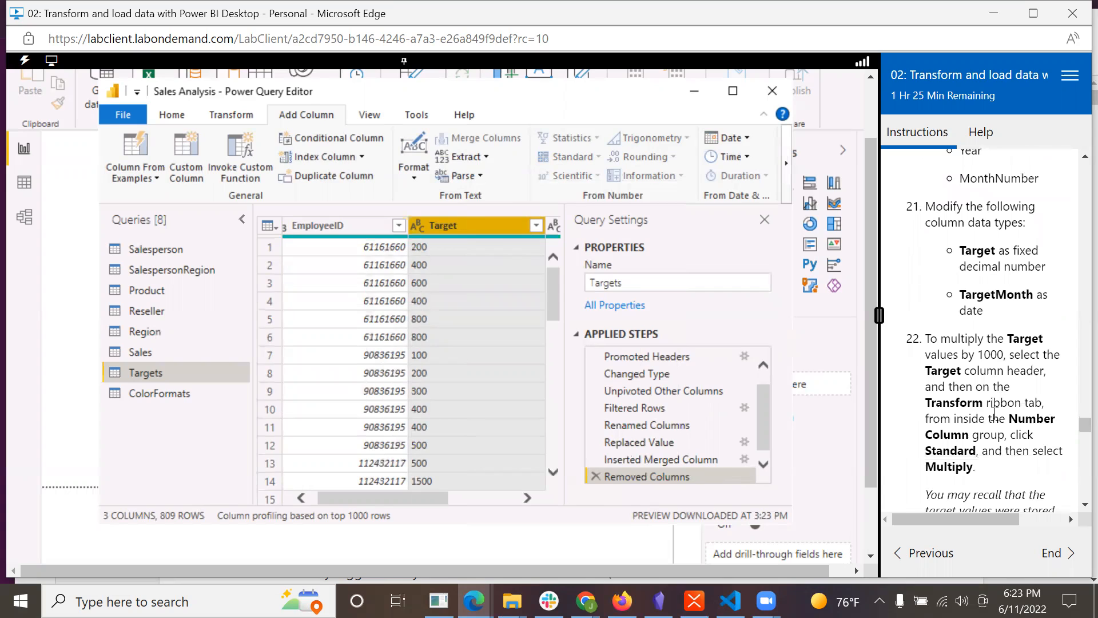
pyautogui.click(416, 224)
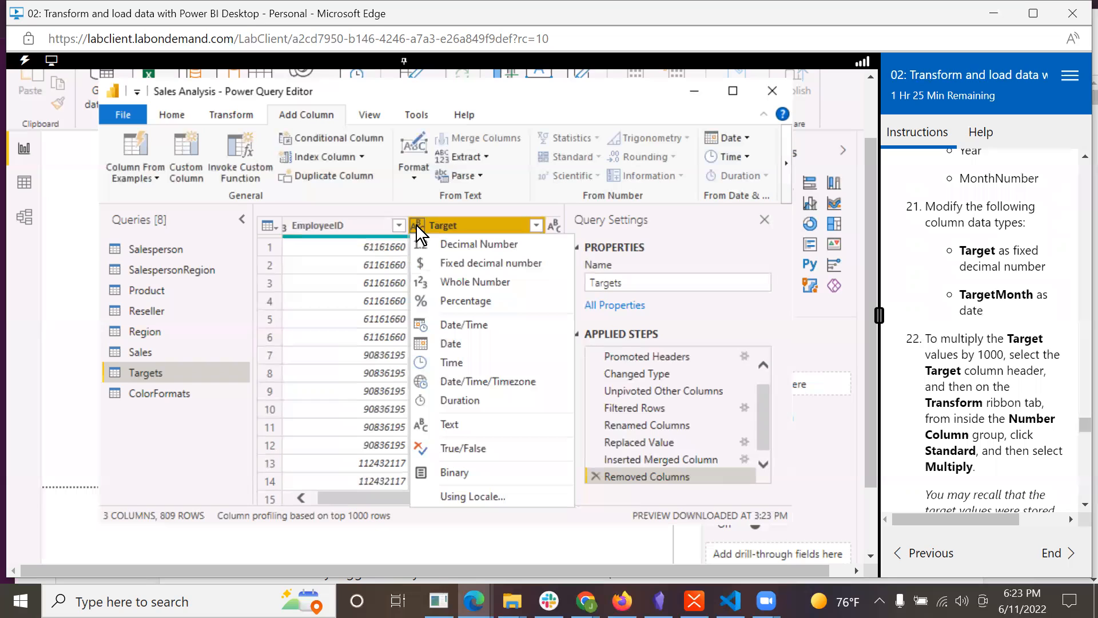
pyautogui.click(434, 263)
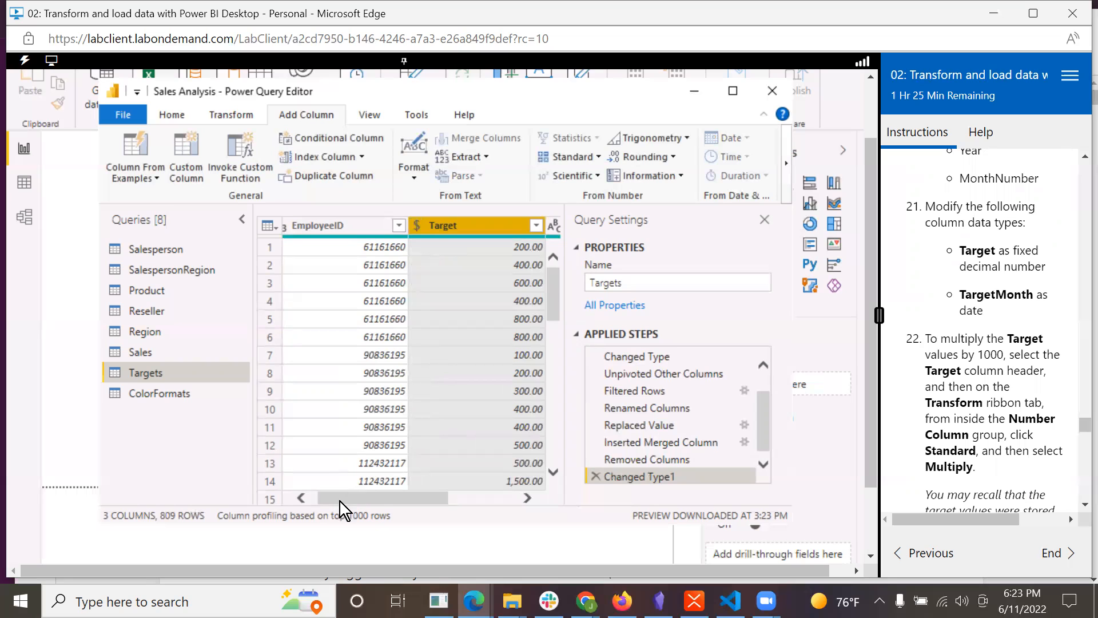
pyautogui.moveTo(373, 499); pyautogui.dragTo(462, 498)
pyautogui.click(420, 225)
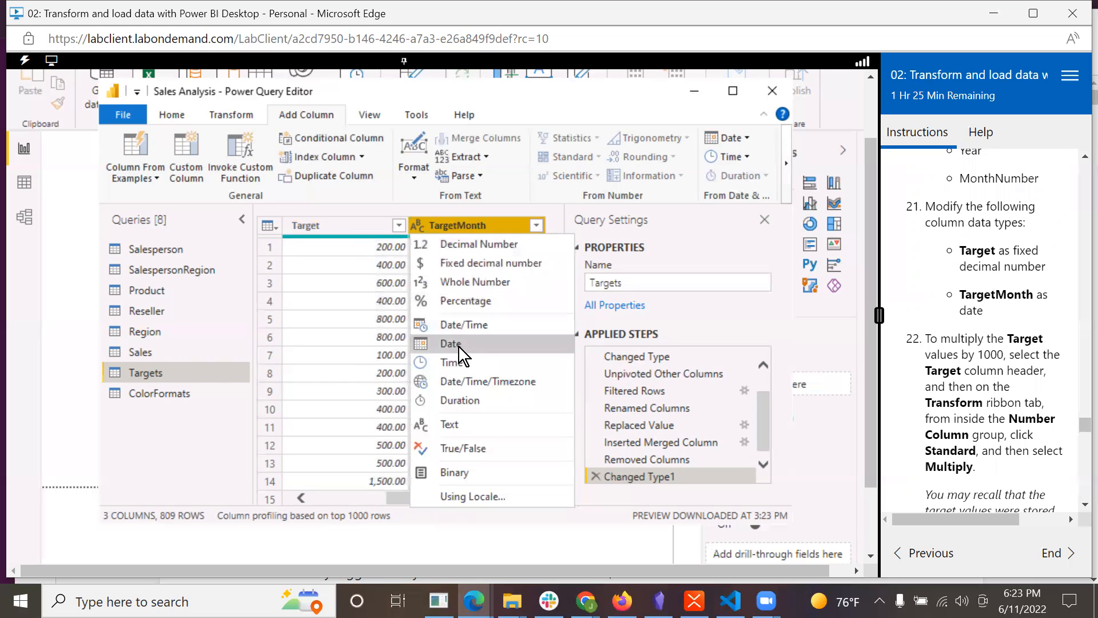
pyautogui.click(454, 345)
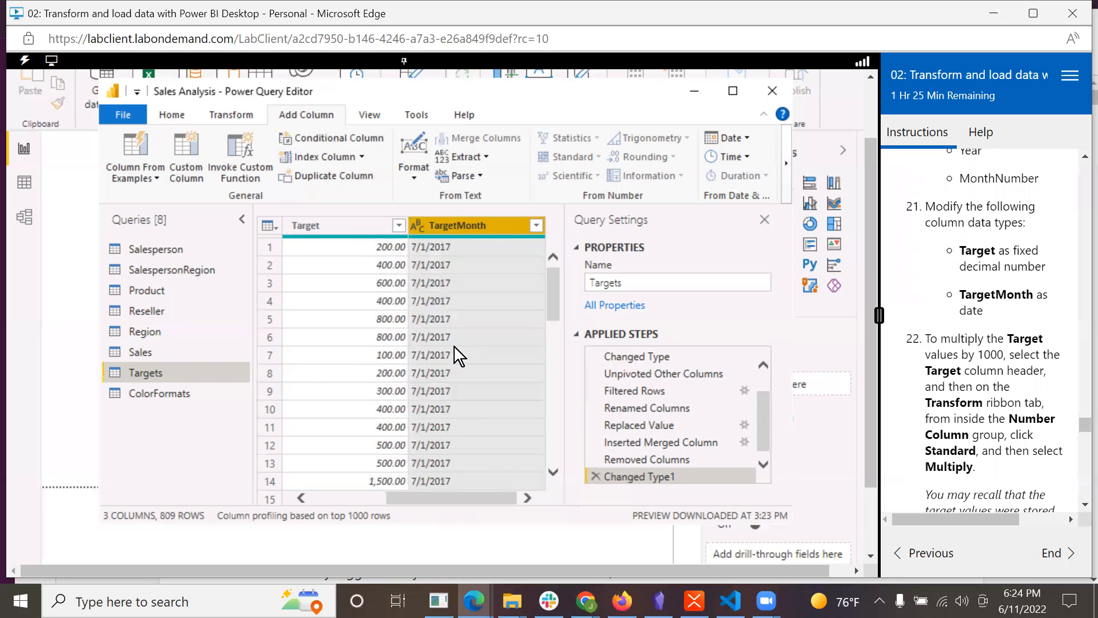
# Multiply the values of the Target column by 1000 with the standard Multiply transformation
pyautogui.scroll(-3, 921, 372)
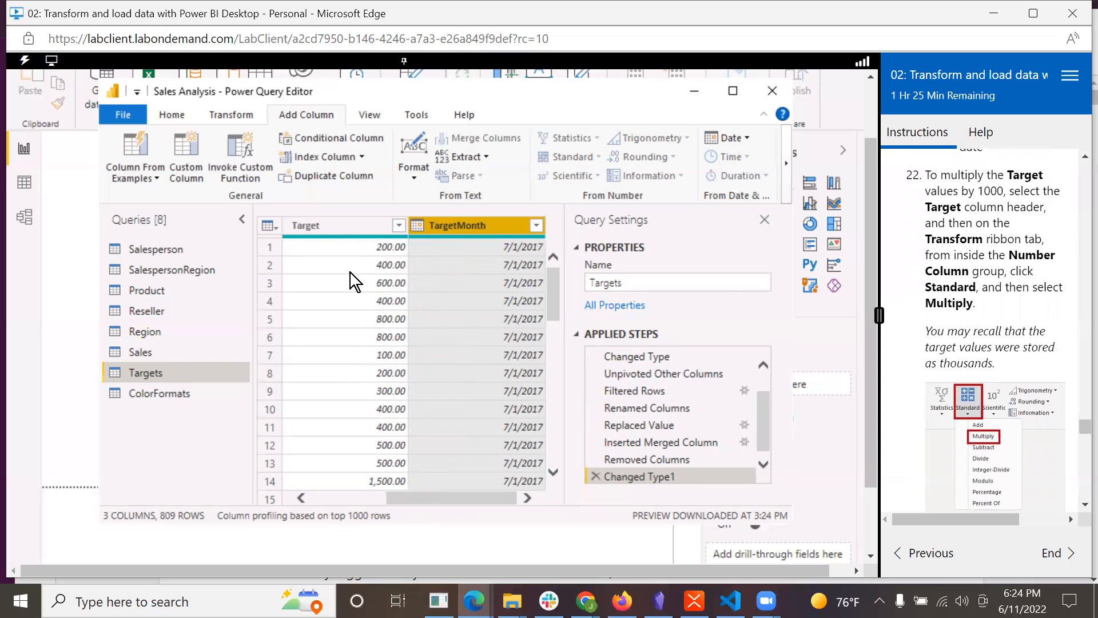
pyautogui.click(332, 227)
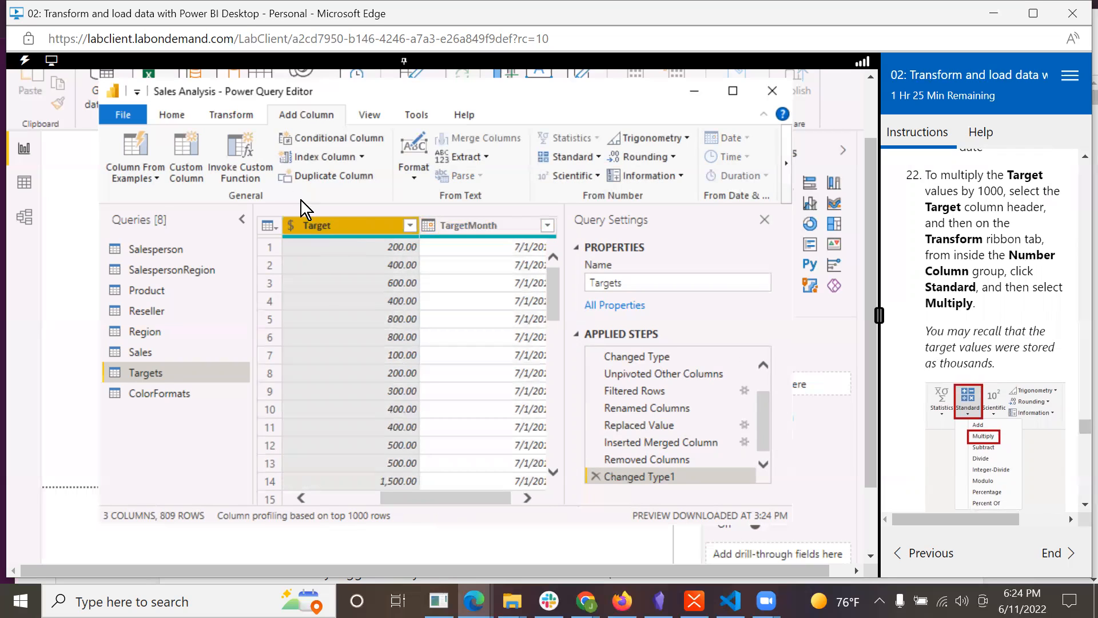
pyautogui.click(237, 115)
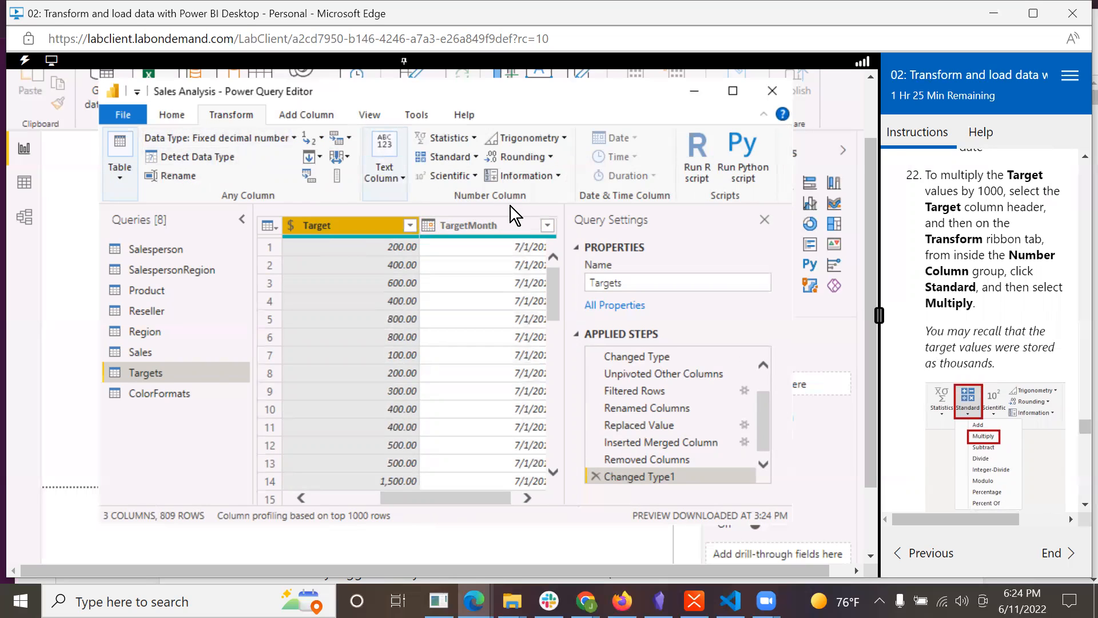
pyautogui.click(473, 156)
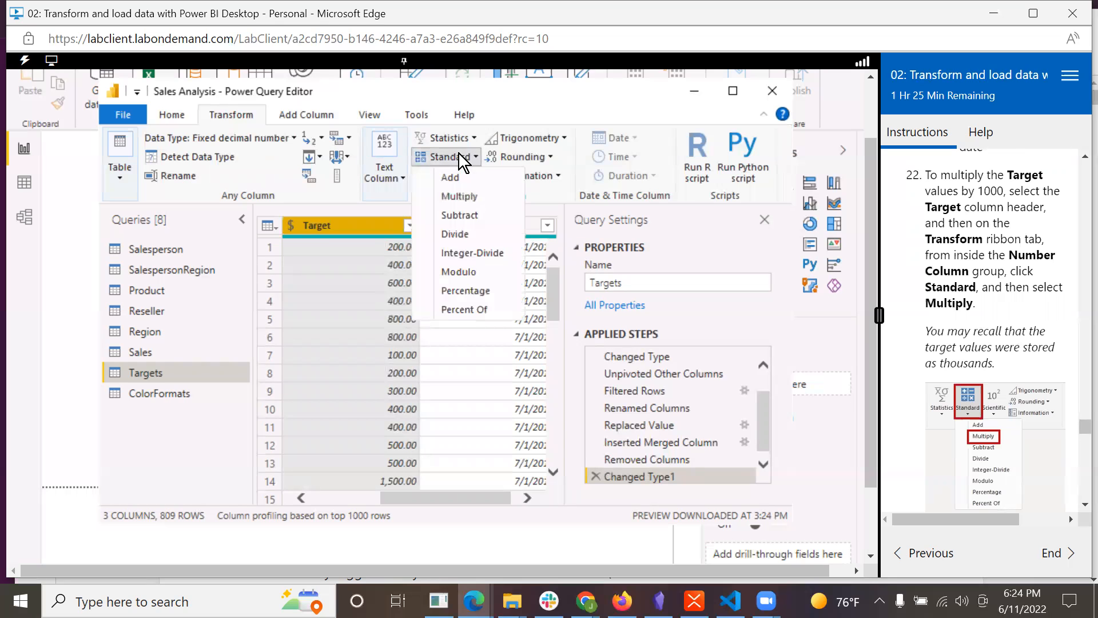
pyautogui.click(455, 196)
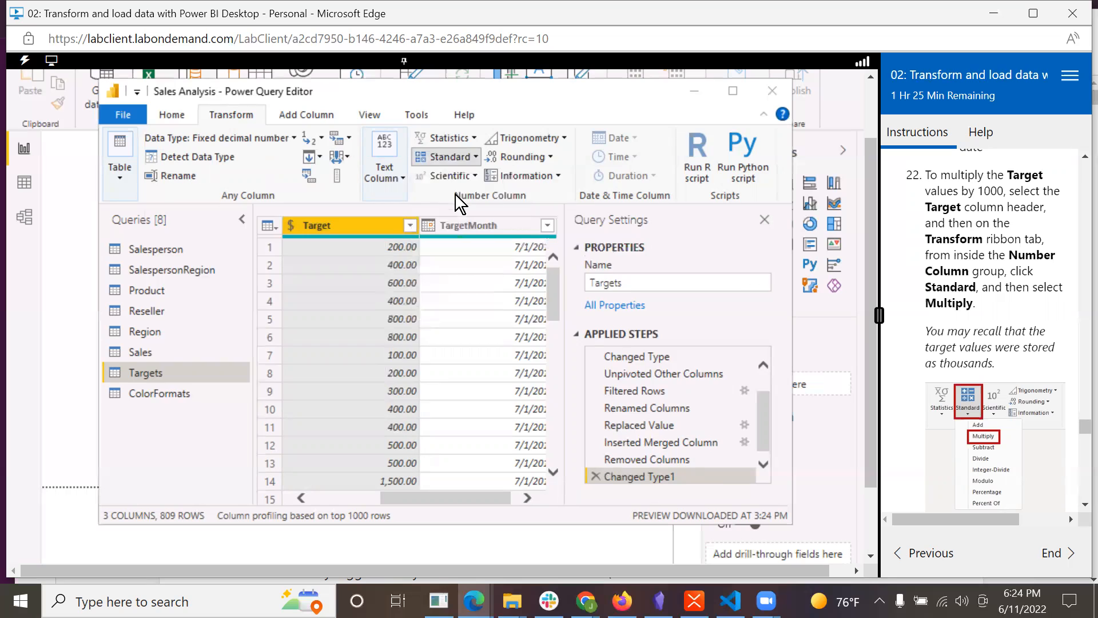
pyautogui.scroll(-2, 950, 379)
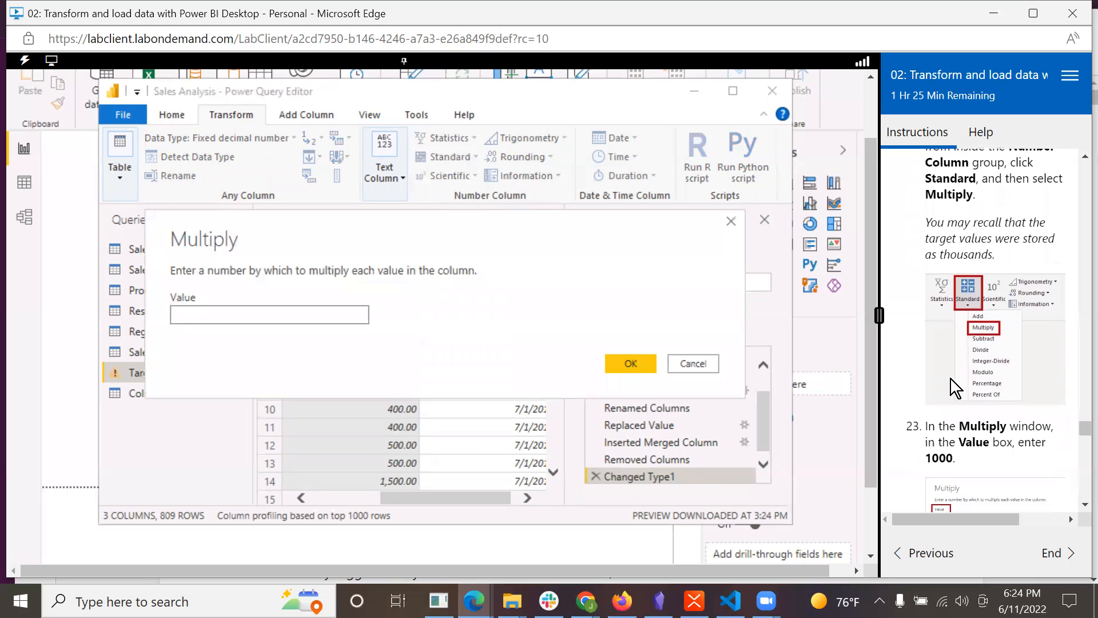
pyautogui.scroll(-1, 951, 379)
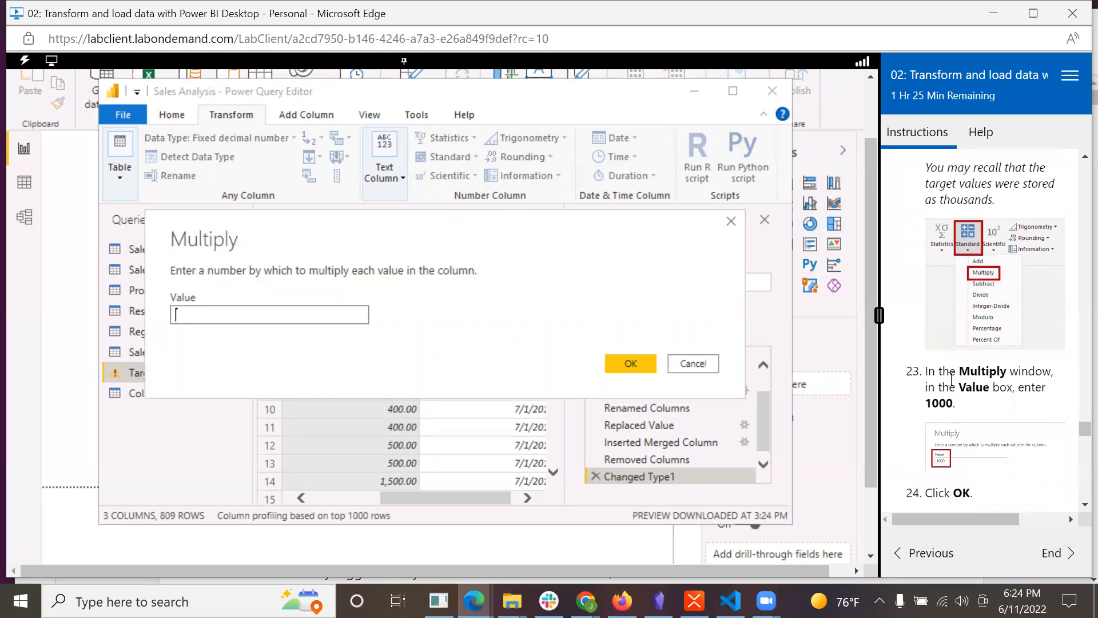
pyautogui.scroll(-2, 950, 379)
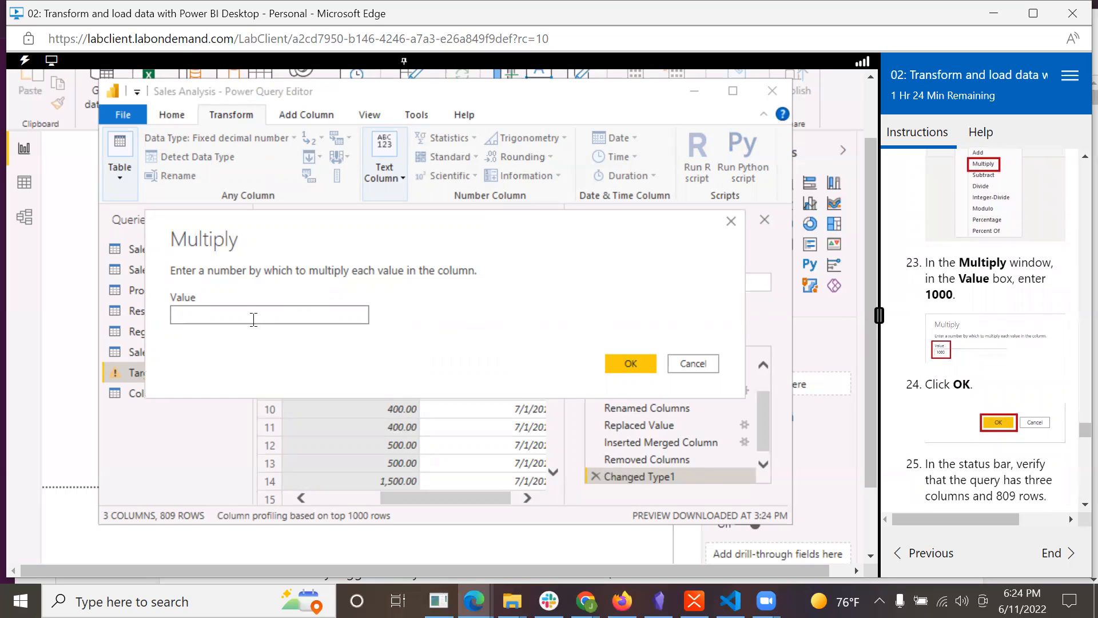
pyautogui.write('1000')
pyautogui.click(622, 364)
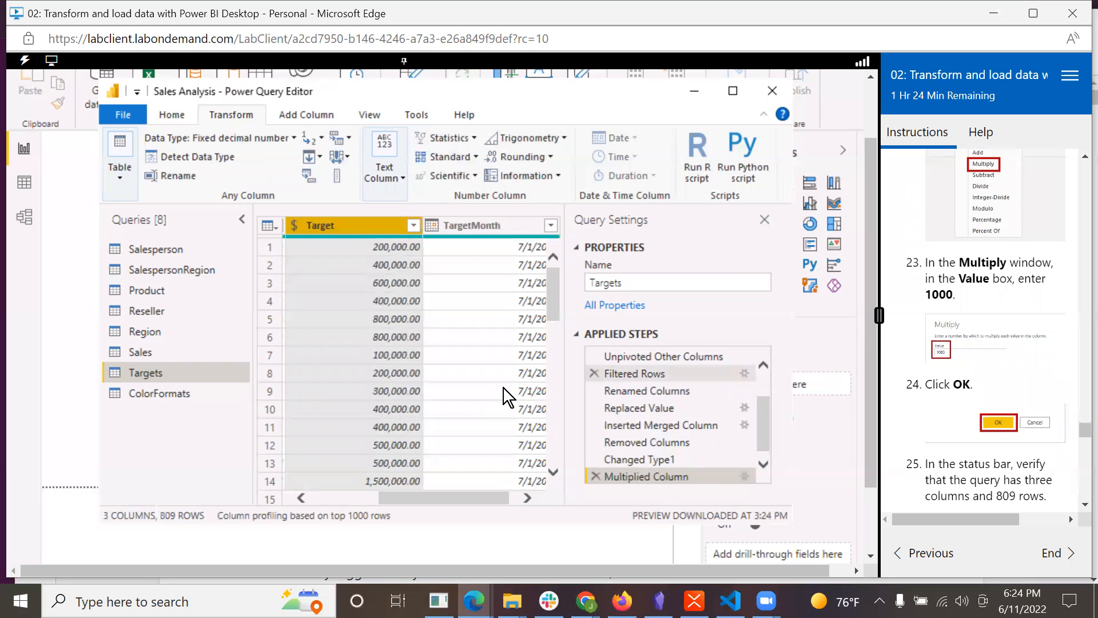
# Use the first row as headers in the ColorFormats query
pyautogui.scroll(-4, 1038, 425)
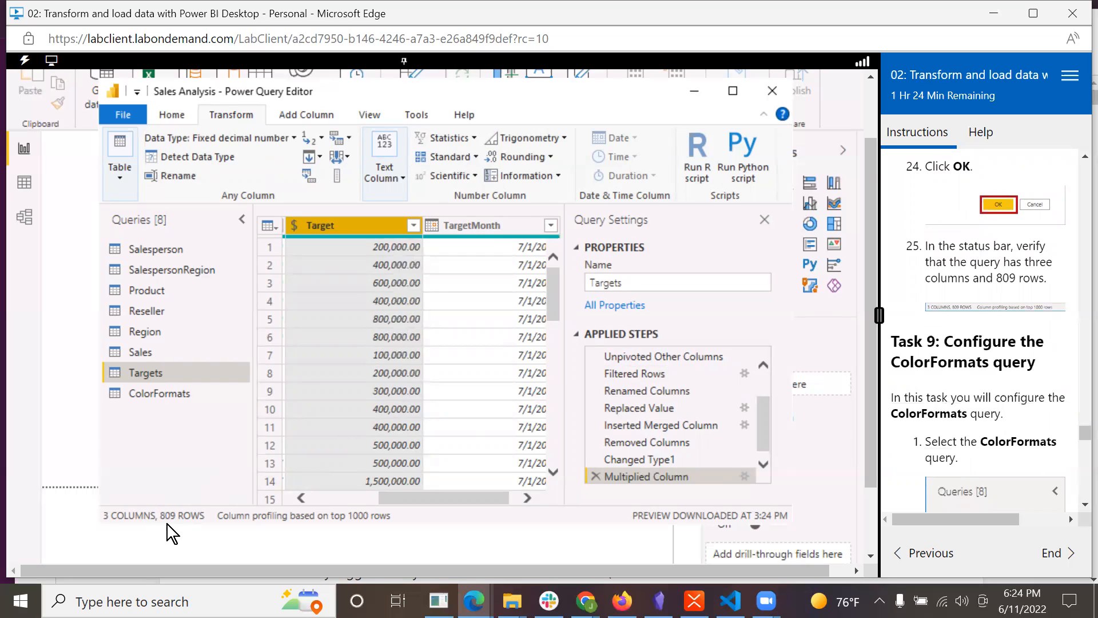
pyautogui.scroll(-3, 1007, 396)
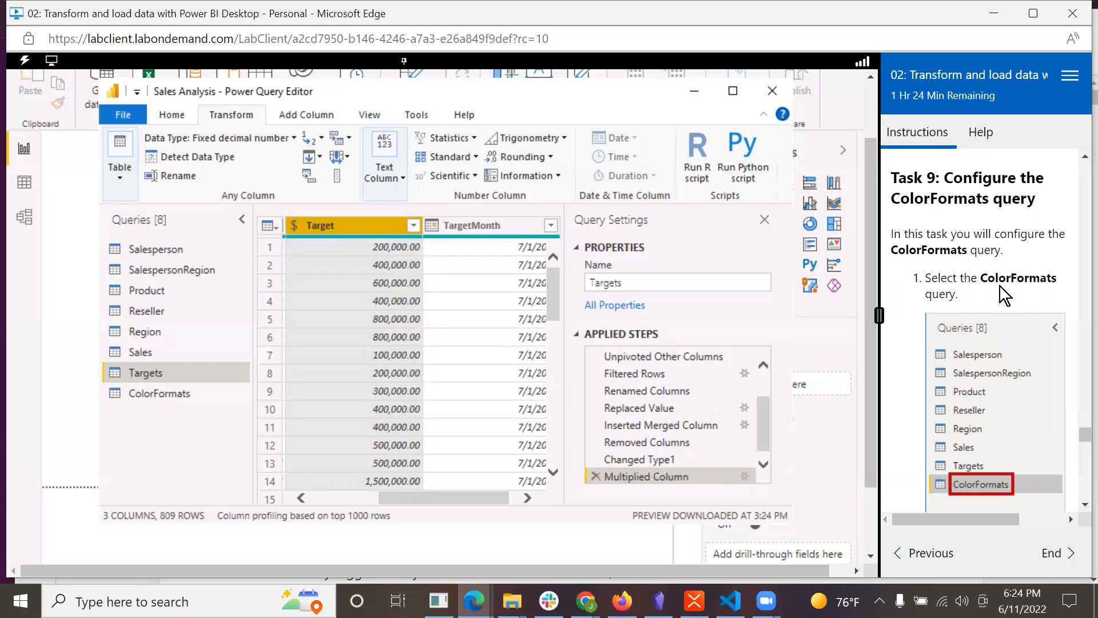
pyautogui.click(153, 394)
pyautogui.scroll(-2, 1057, 377)
pyautogui.scroll(-5, 1056, 371)
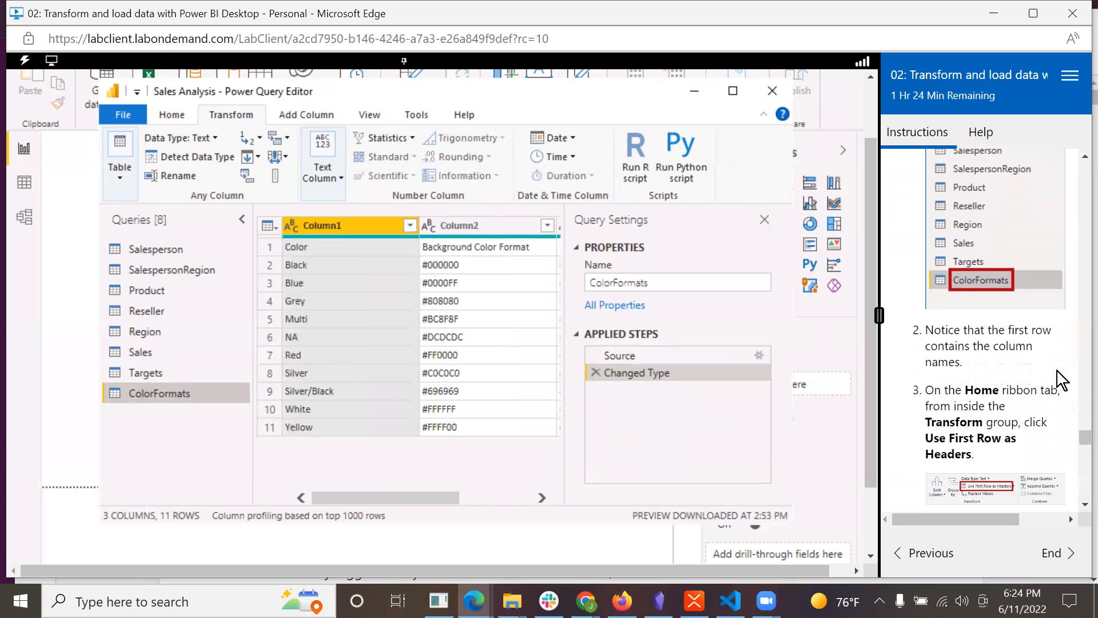
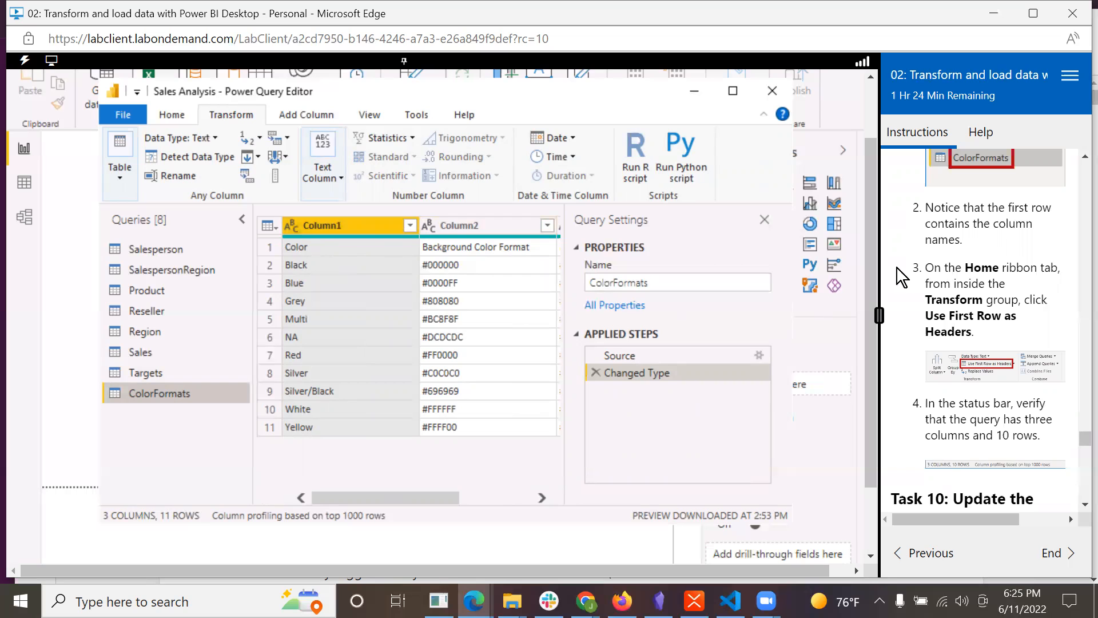
pyautogui.click(162, 116)
pyautogui.moveTo(444, 496); pyautogui.dragTo(404, 484)
pyautogui.moveTo(421, 568); pyautogui.dragTo(575, 568)
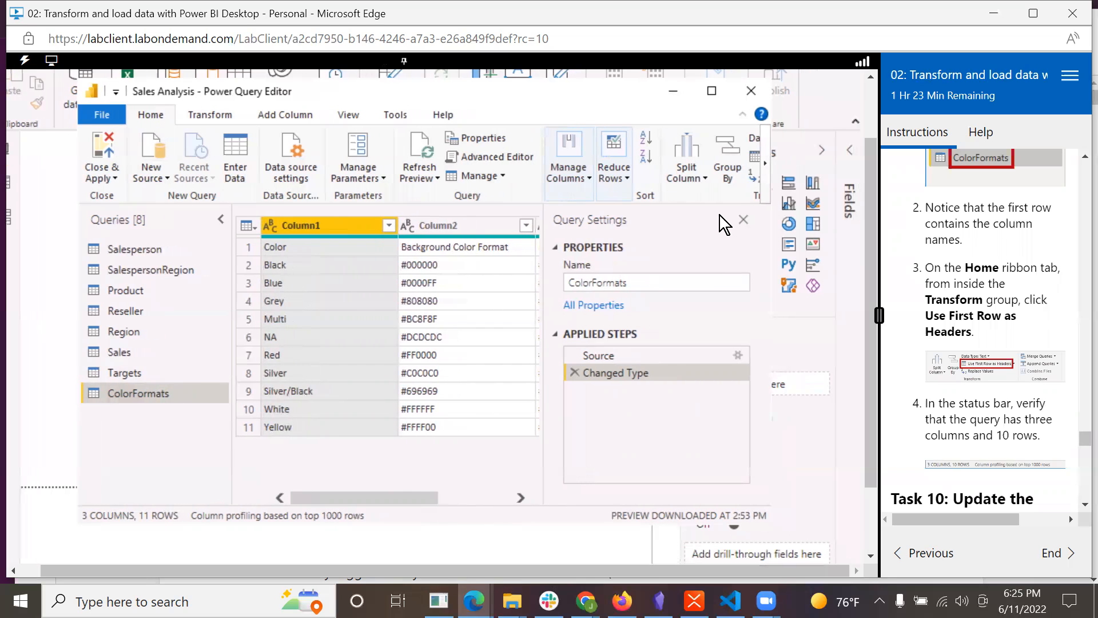
pyautogui.click(765, 164)
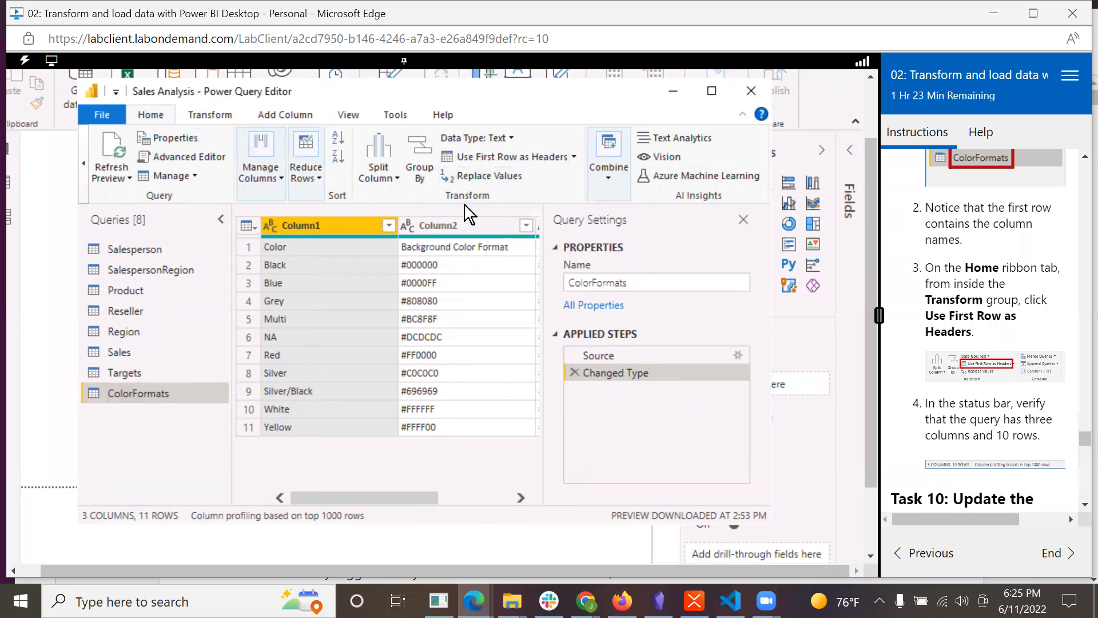
pyautogui.click(520, 157)
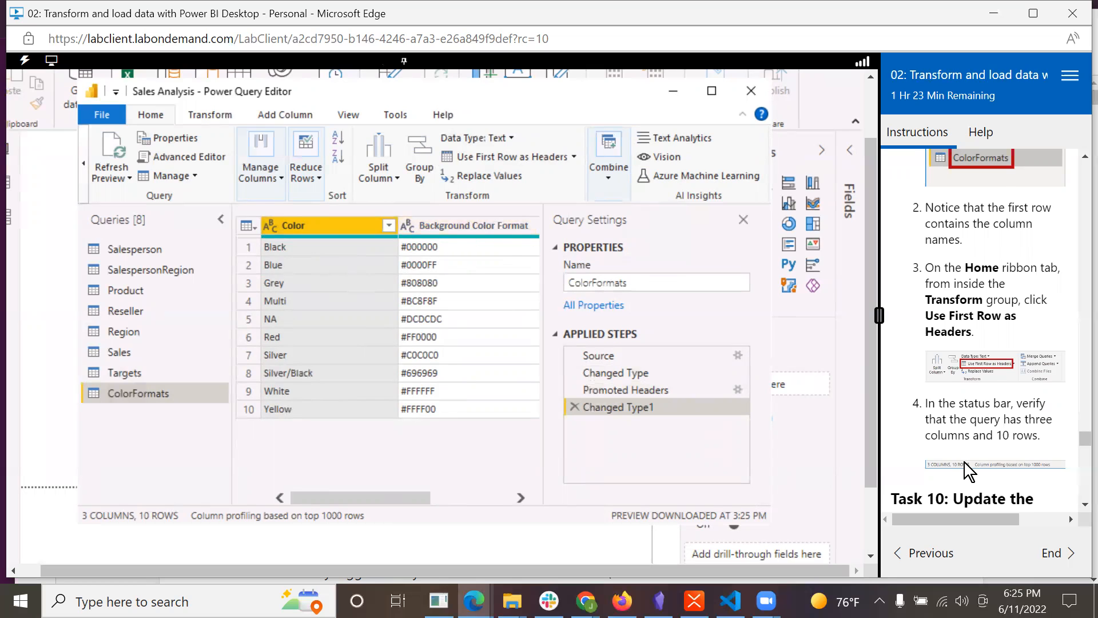
# Select the Product query and read the lab instructions for merging the ColorFormats query into it
pyautogui.scroll(-2, 951, 393)
pyautogui.scroll(-2, 951, 393)
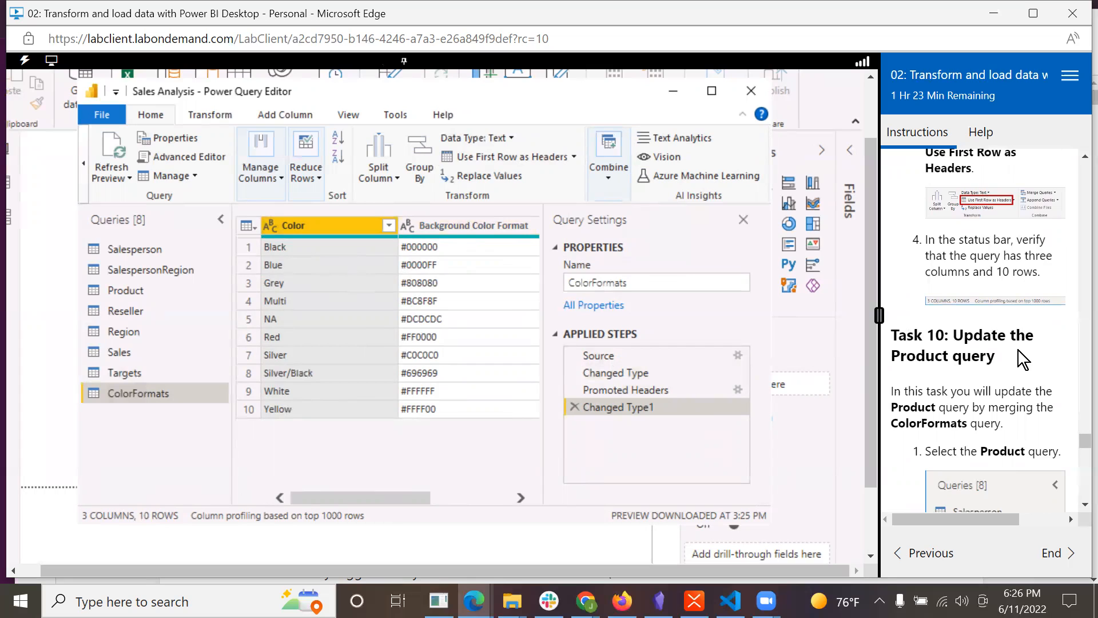
pyautogui.scroll(-3, 1018, 350)
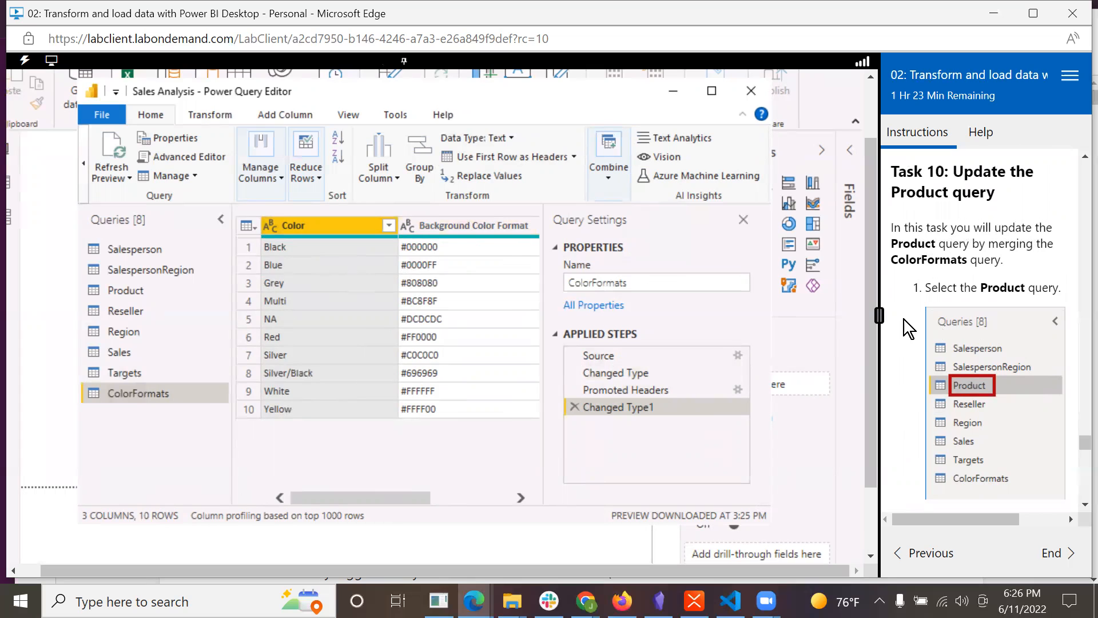
pyautogui.click(116, 287)
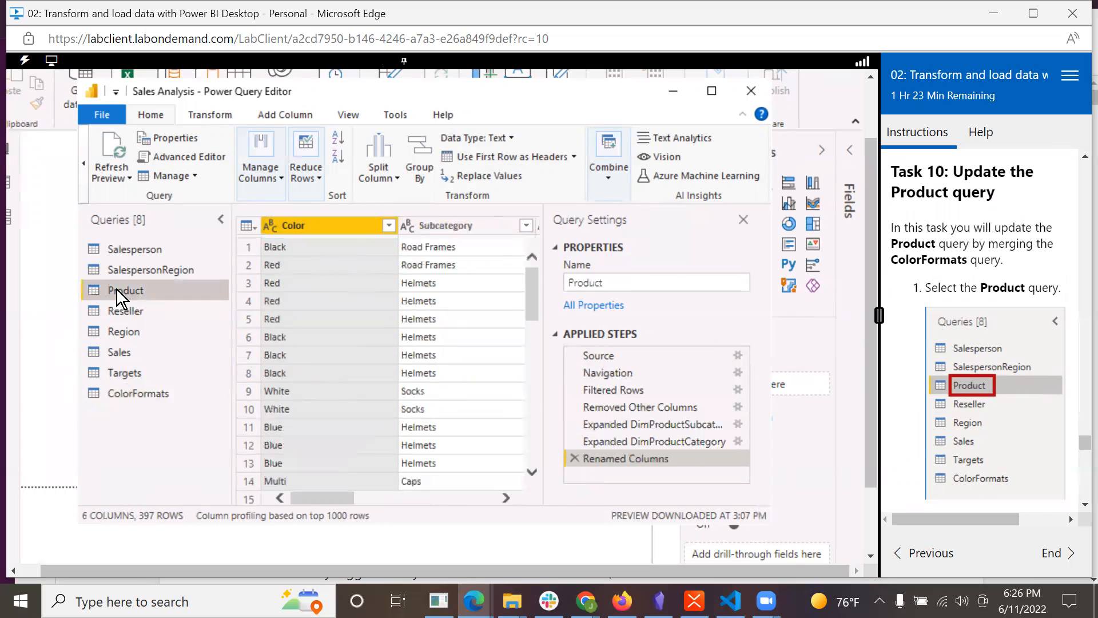
pyautogui.scroll(-5, 985, 432)
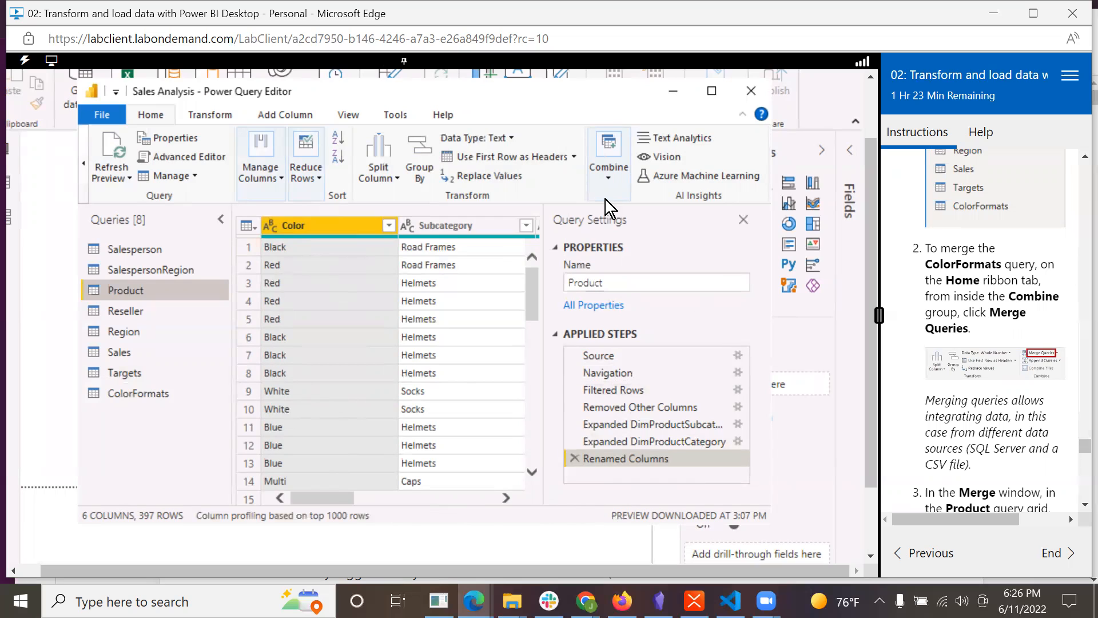
pyautogui.click(84, 166)
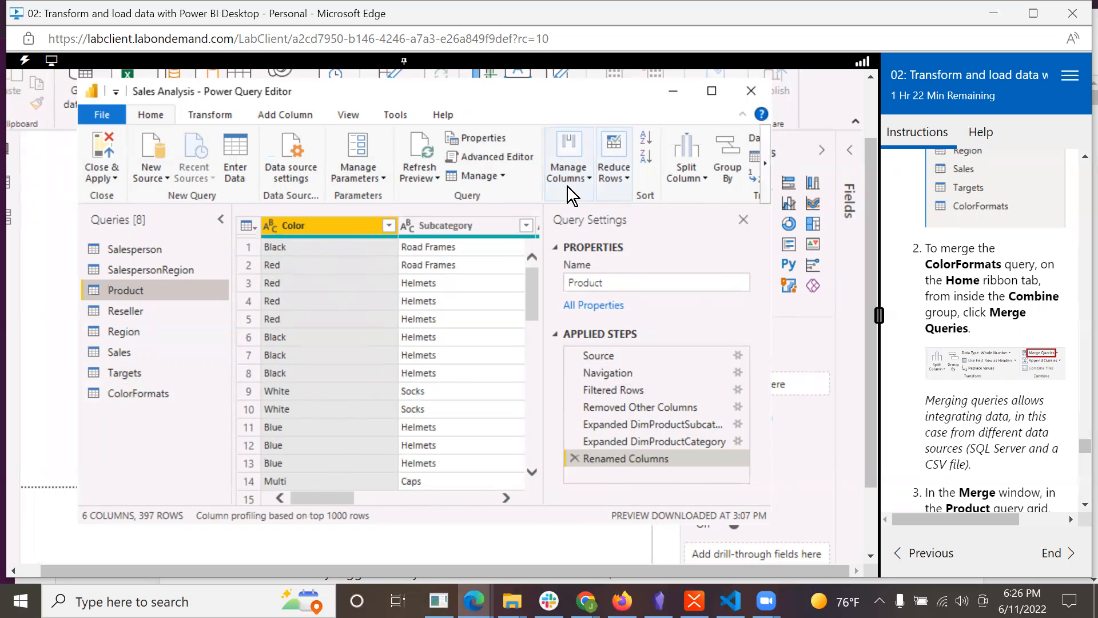
pyautogui.click(588, 175)
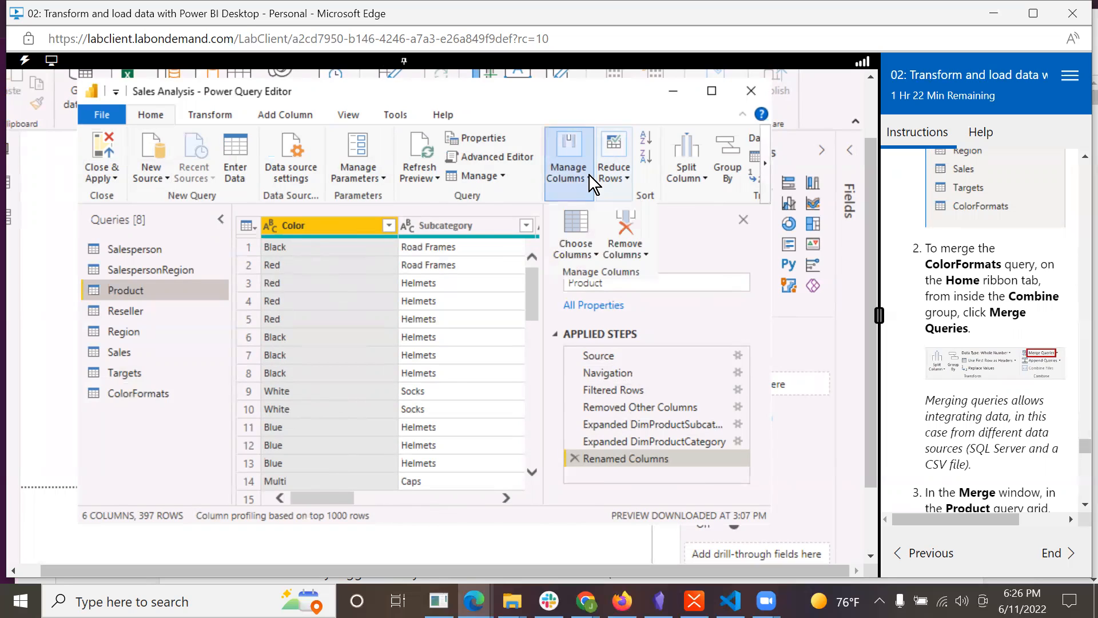
pyautogui.click(589, 175)
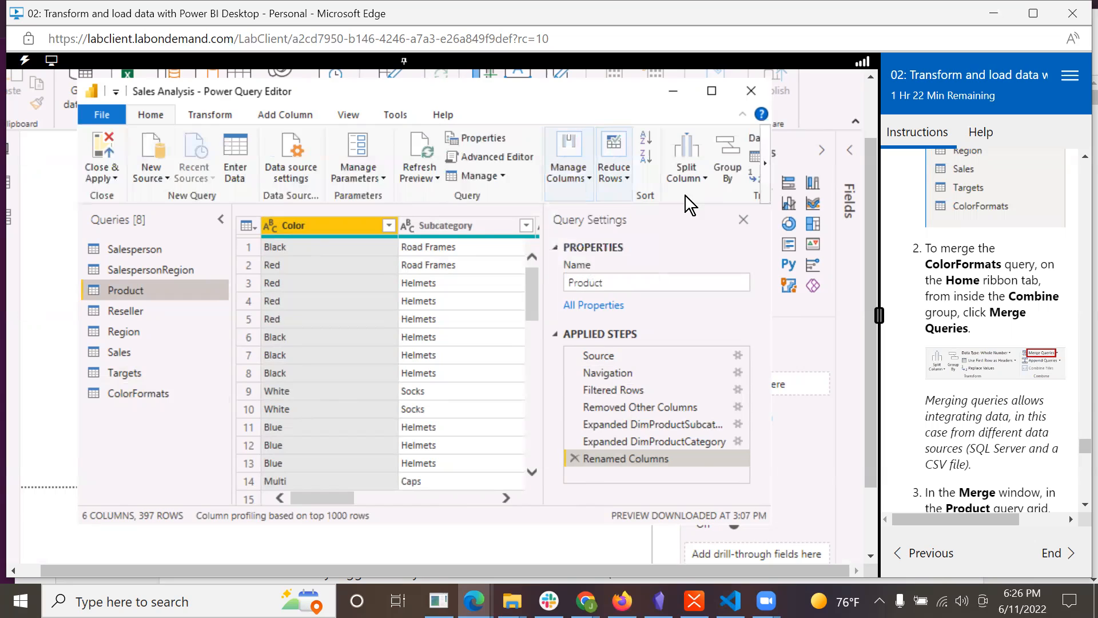
pyautogui.click(764, 164)
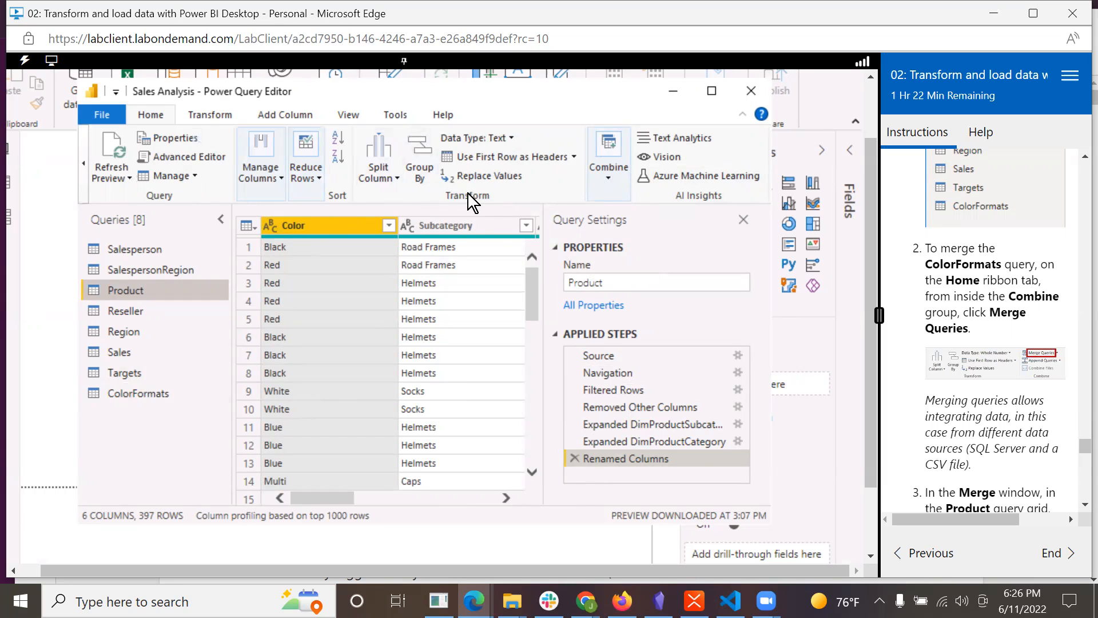
# Start merging another query into the Product query, with its Color column as the matching column
pyautogui.click(608, 178)
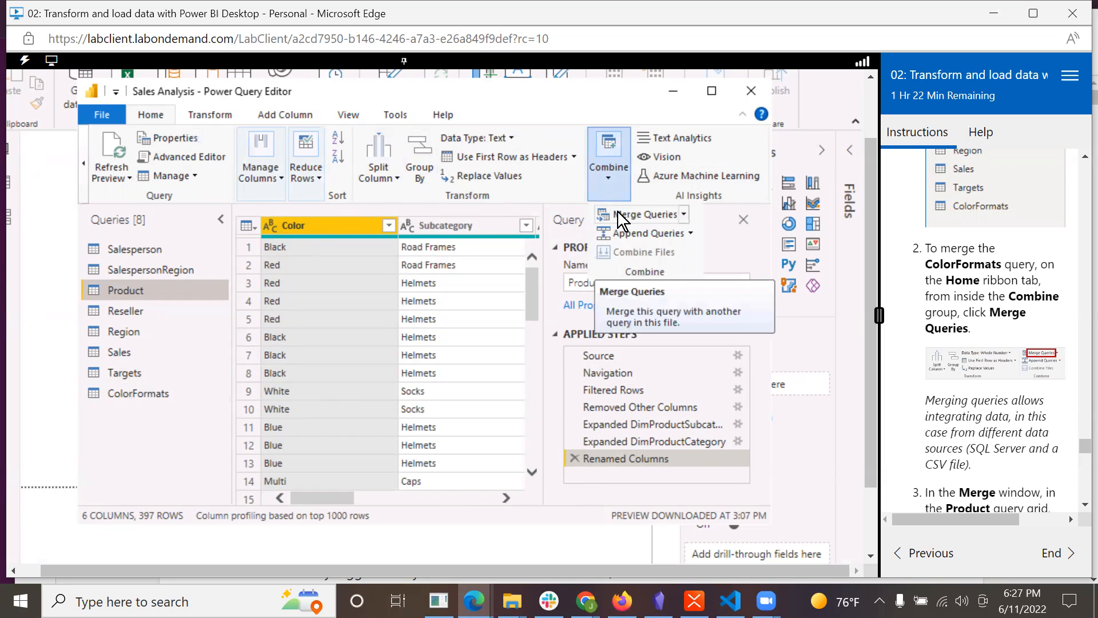
pyautogui.click(617, 211)
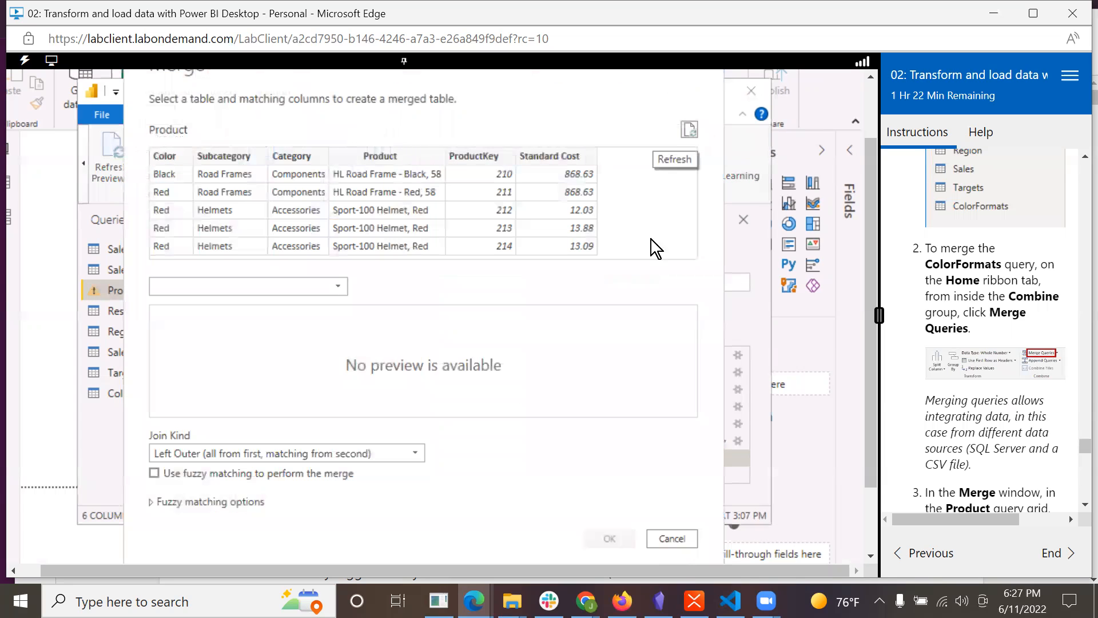
pyautogui.scroll(-2, 988, 407)
pyautogui.scroll(-2, 988, 407)
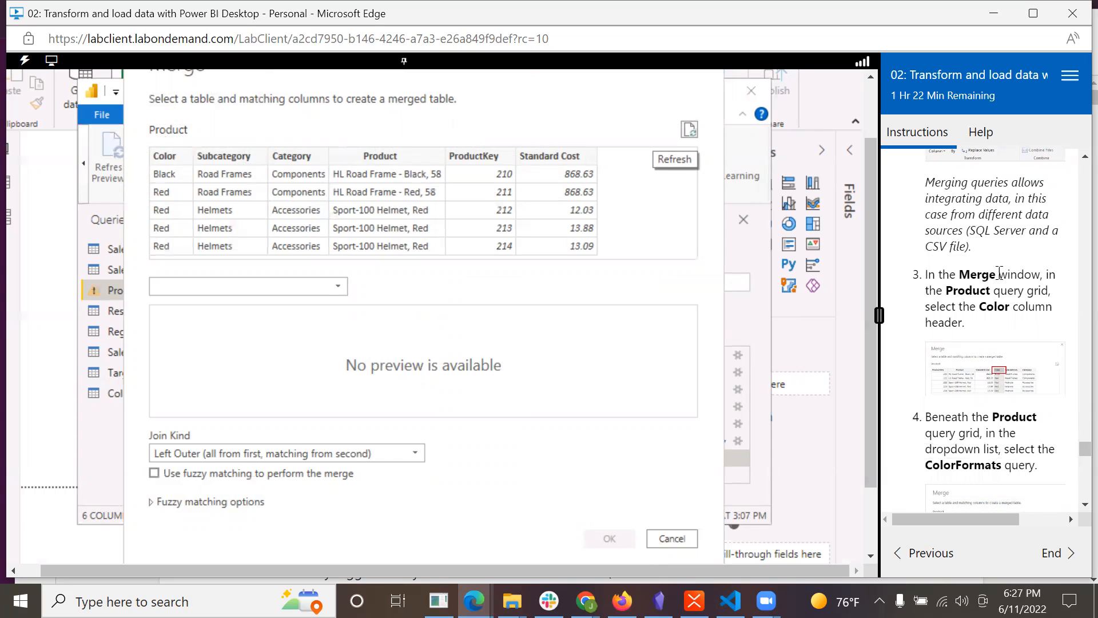
pyautogui.scroll(-2, 999, 273)
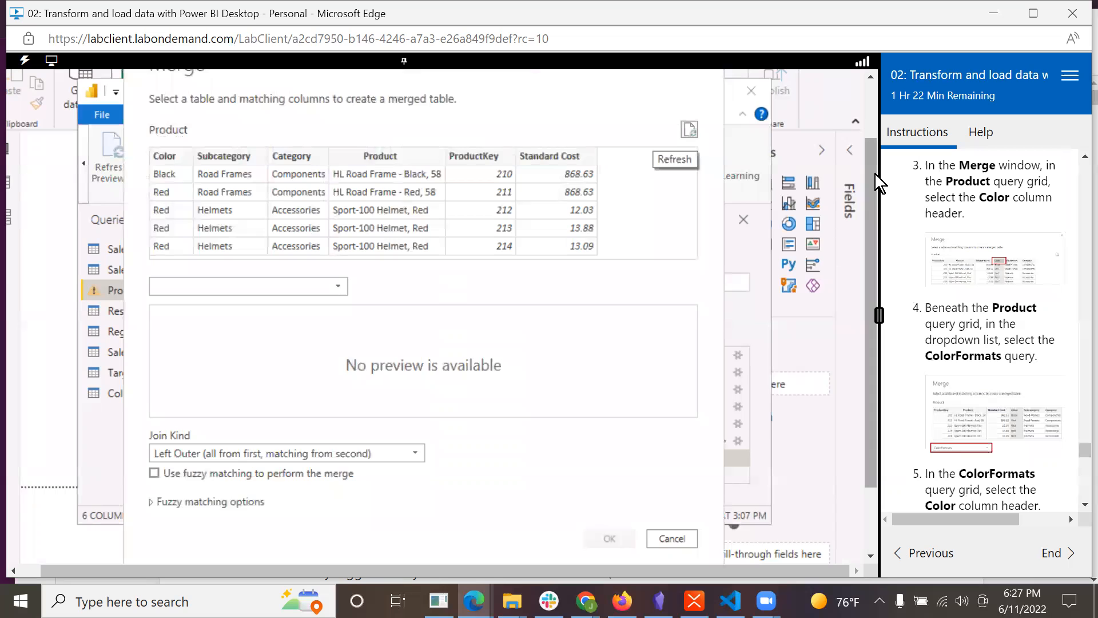
pyautogui.scroll(2, 874, 173)
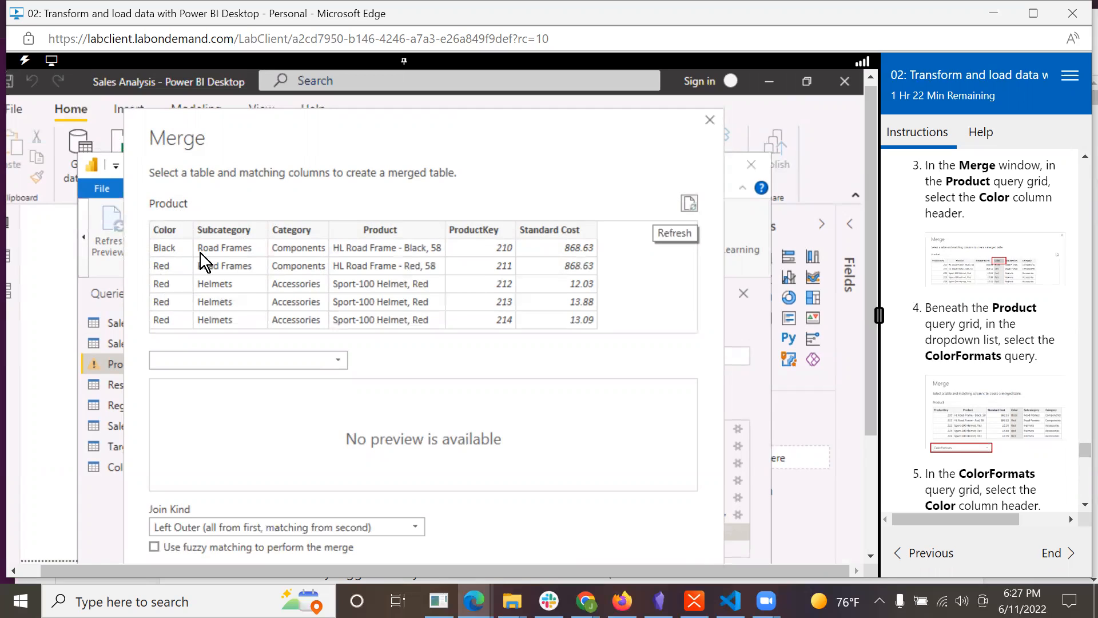
pyautogui.click(174, 227)
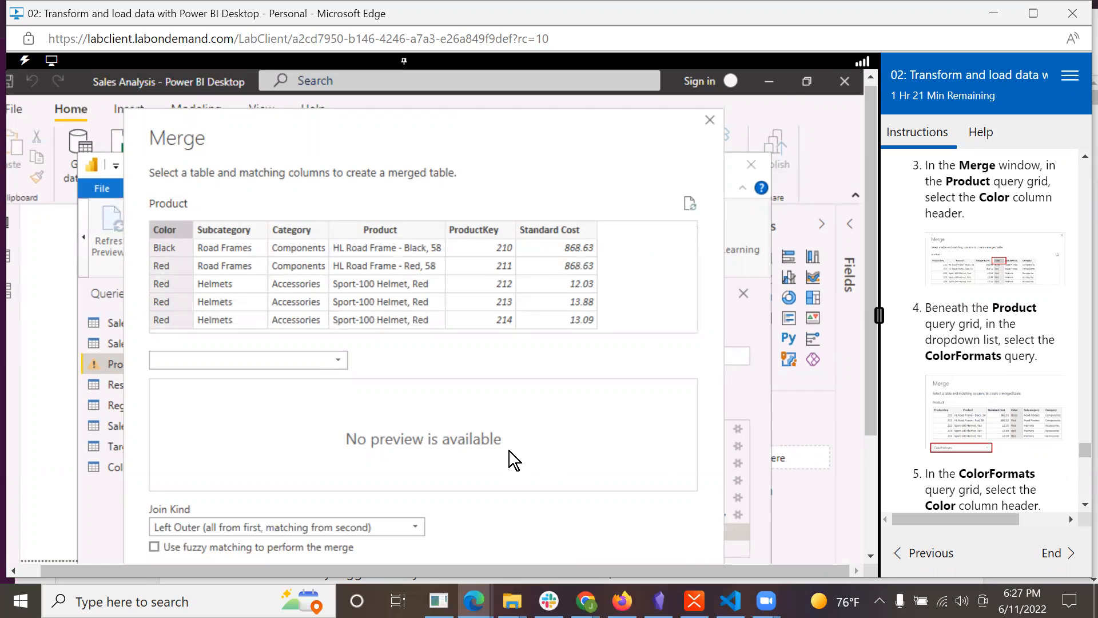
# Choose ColorFormats as the second table of the merge and select its Color column as the match
pyautogui.click(339, 362)
pyautogui.click(243, 375)
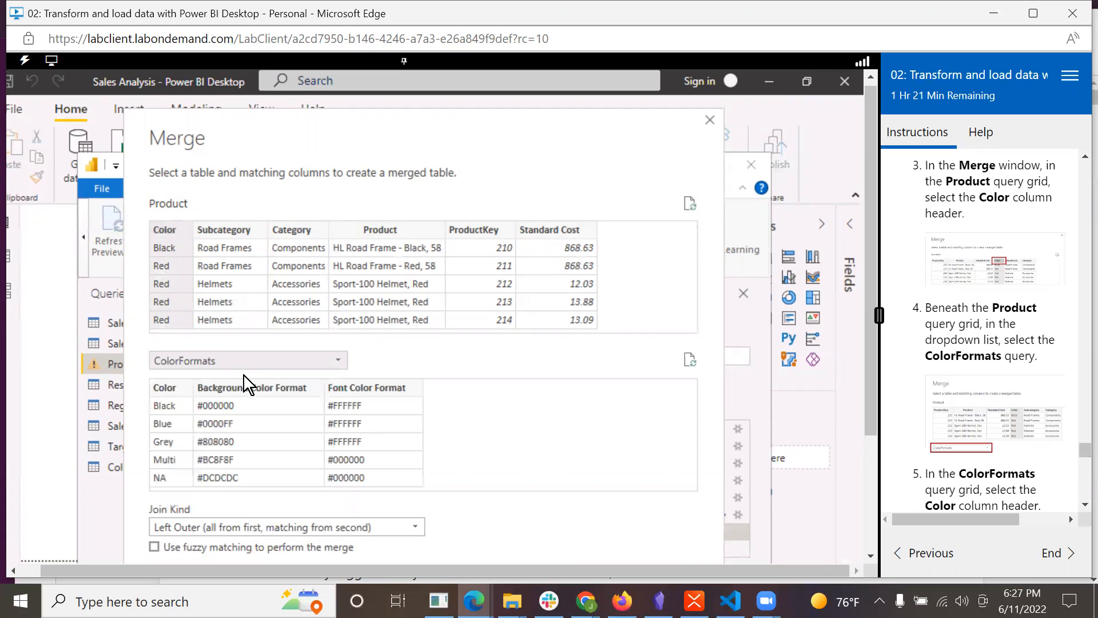
pyautogui.scroll(-4, 952, 467)
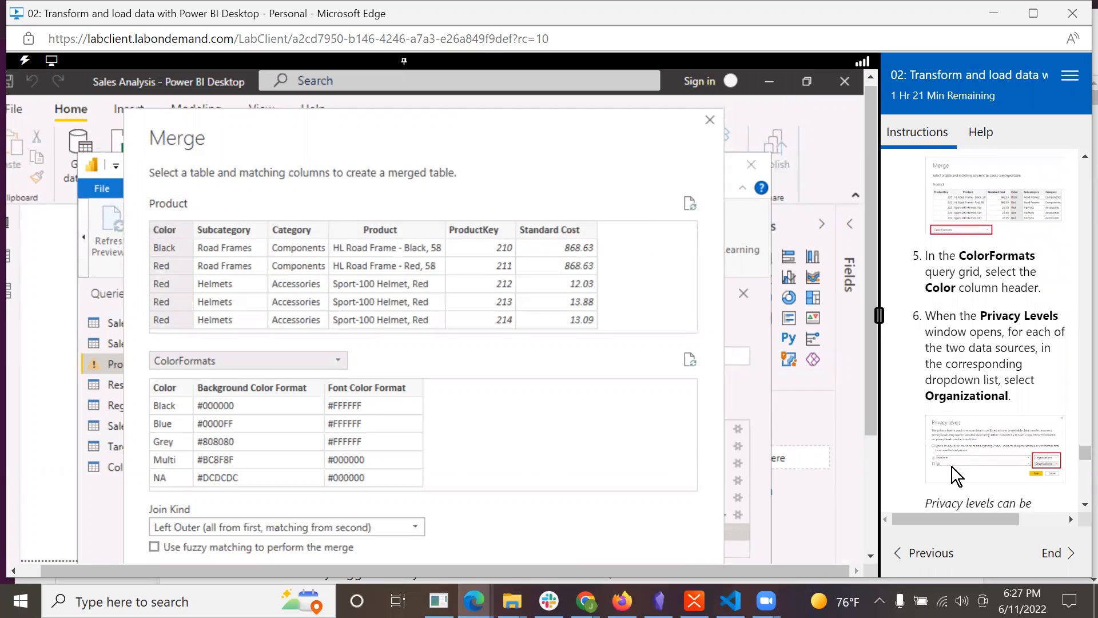
pyautogui.click(166, 382)
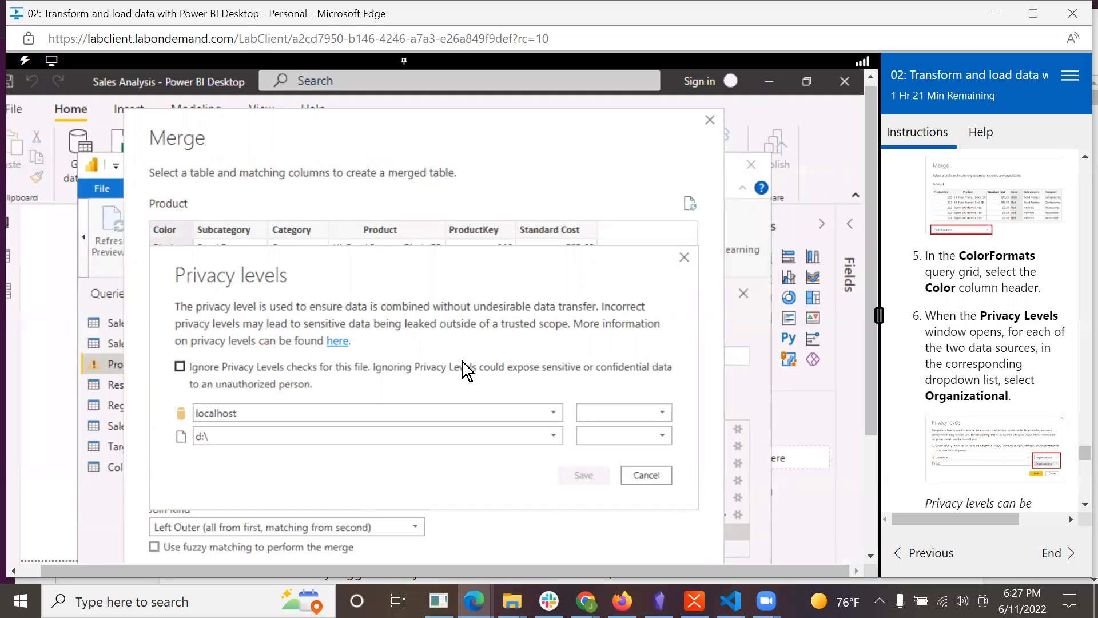
# Set the privacy level of both the localhost and d:\ data sources to Organizational and save
pyautogui.click(665, 412)
pyautogui.click(643, 446)
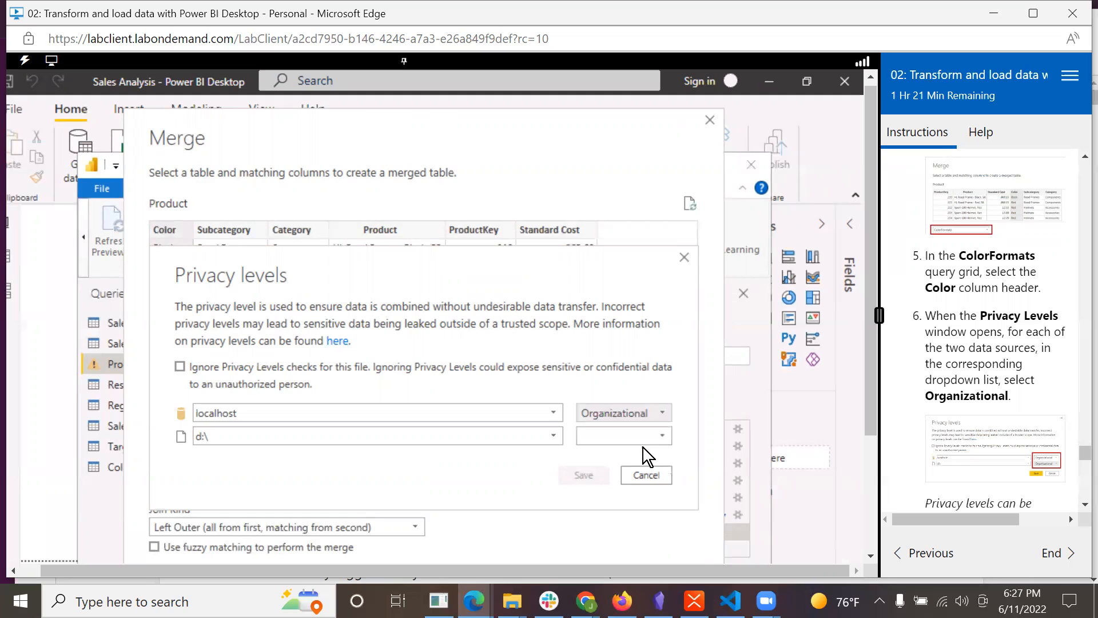
pyautogui.click(662, 436)
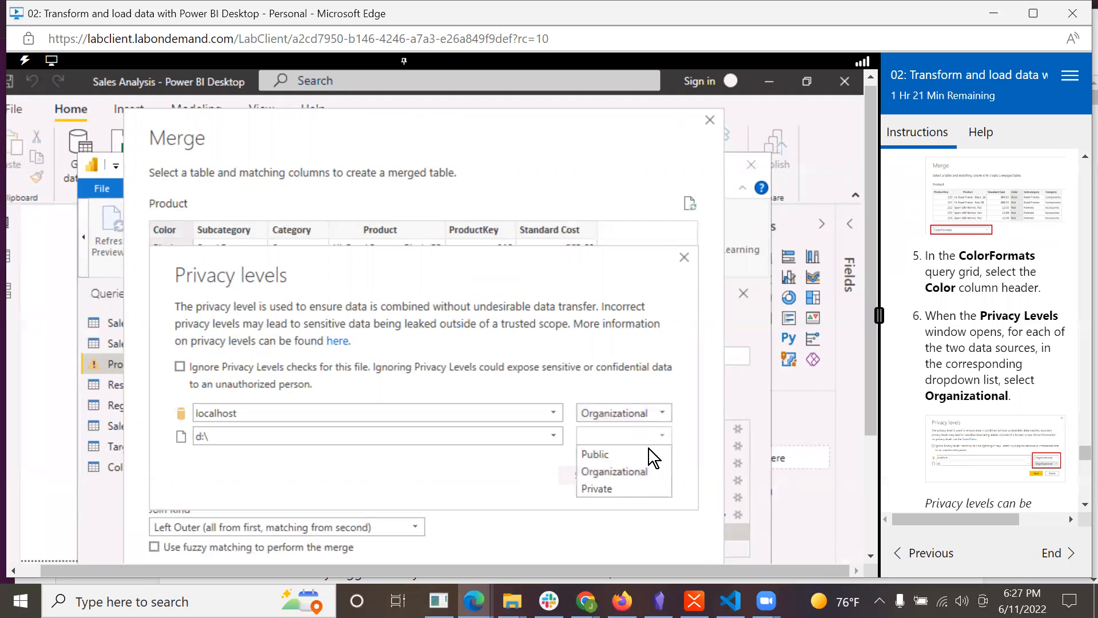
pyautogui.click(627, 471)
pyautogui.scroll(-5, 1065, 419)
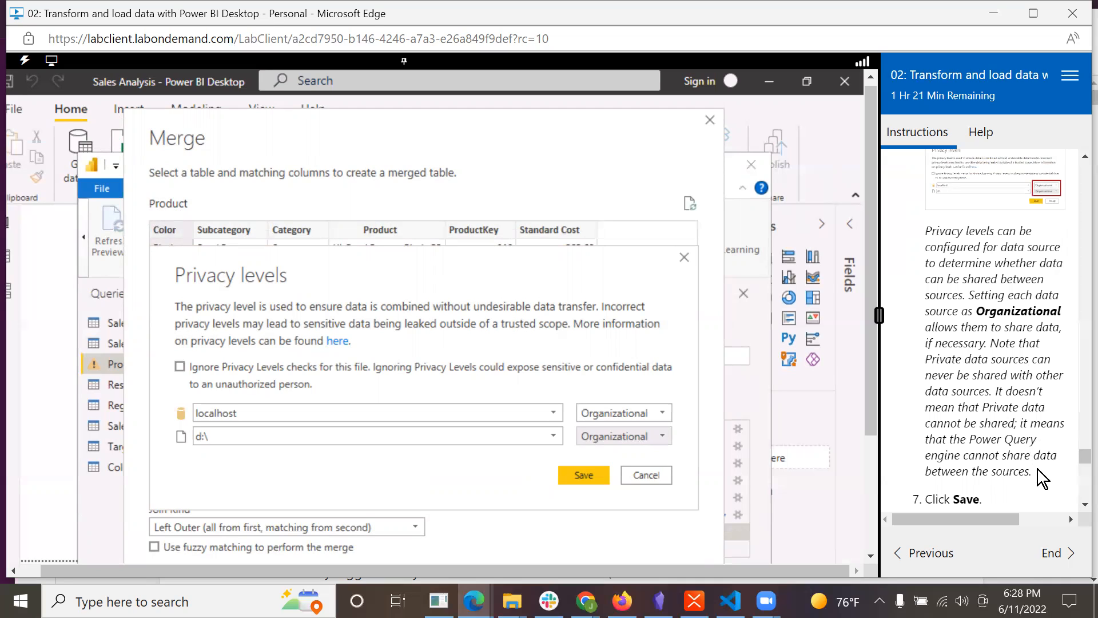
pyautogui.scroll(-3, 1037, 469)
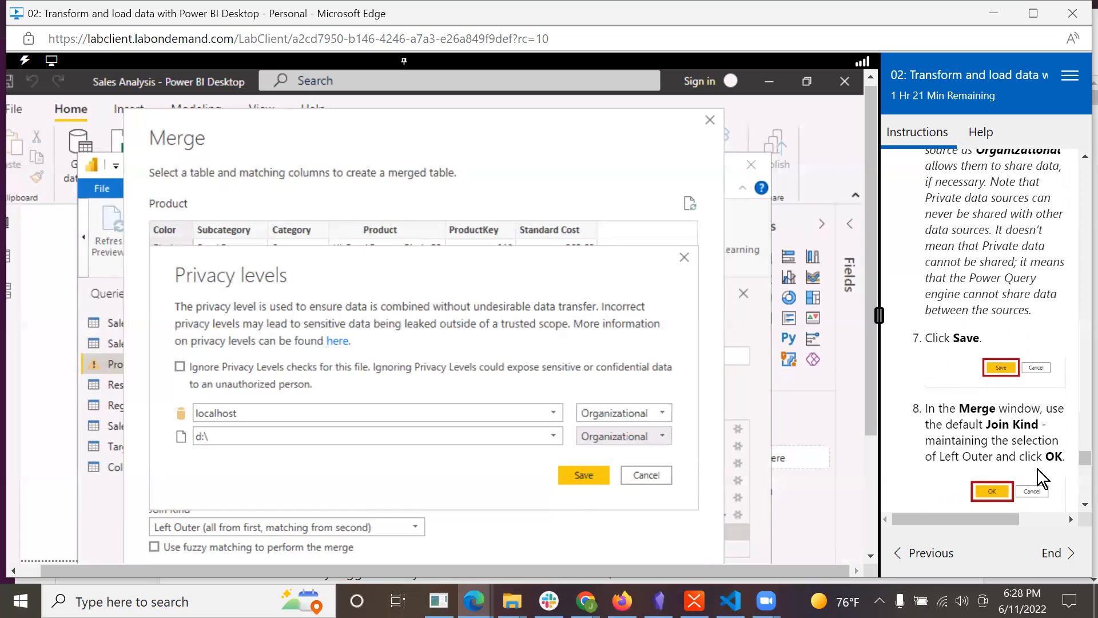
pyautogui.click(575, 473)
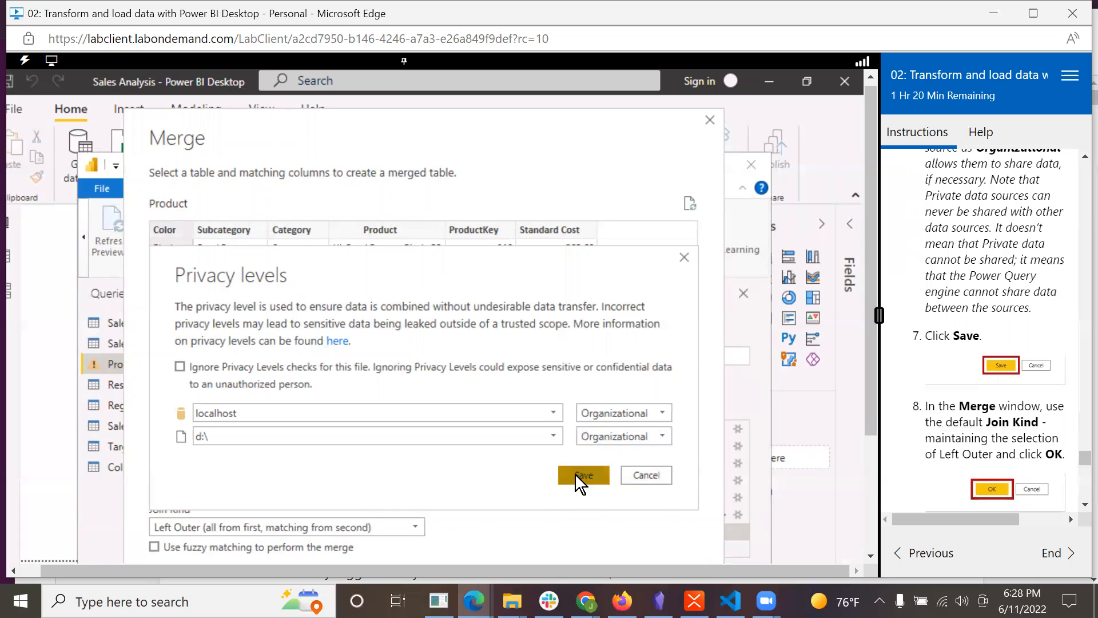
# Complete the merge of Product and ColorFormats with the default Left Outer join kind
pyautogui.scroll(-4, 919, 408)
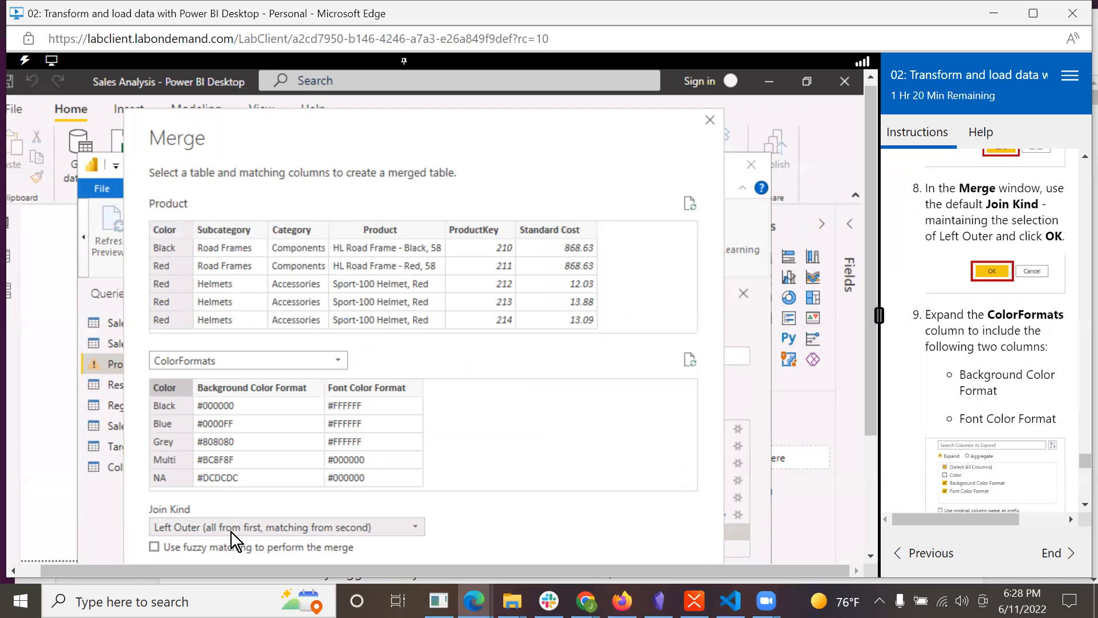
pyautogui.moveTo(873, 396); pyautogui.dragTo(880, 515)
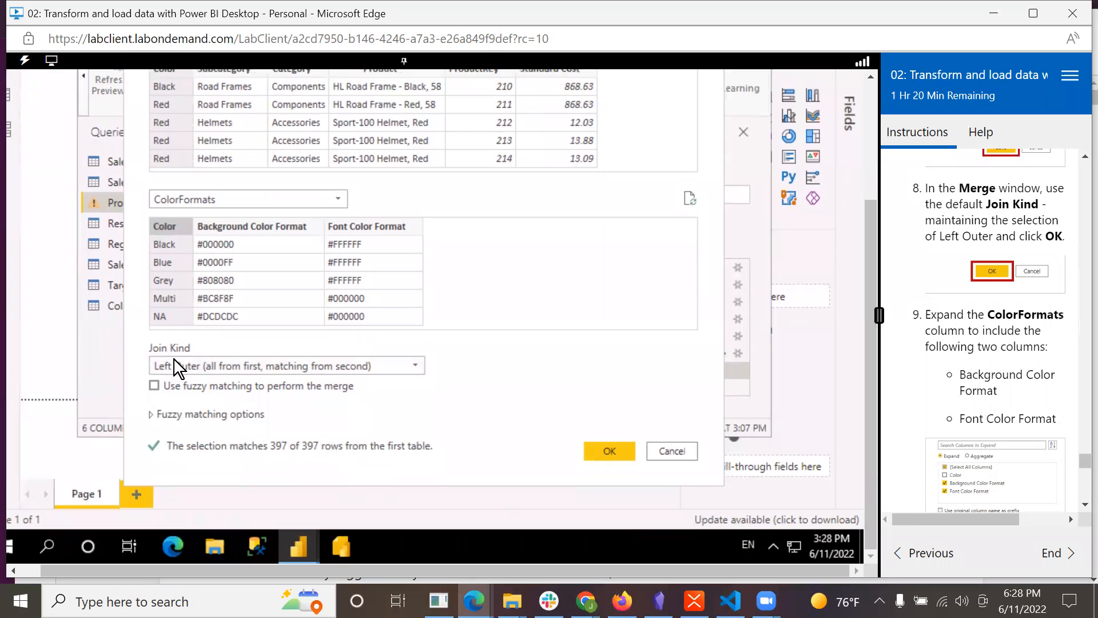
pyautogui.click(608, 451)
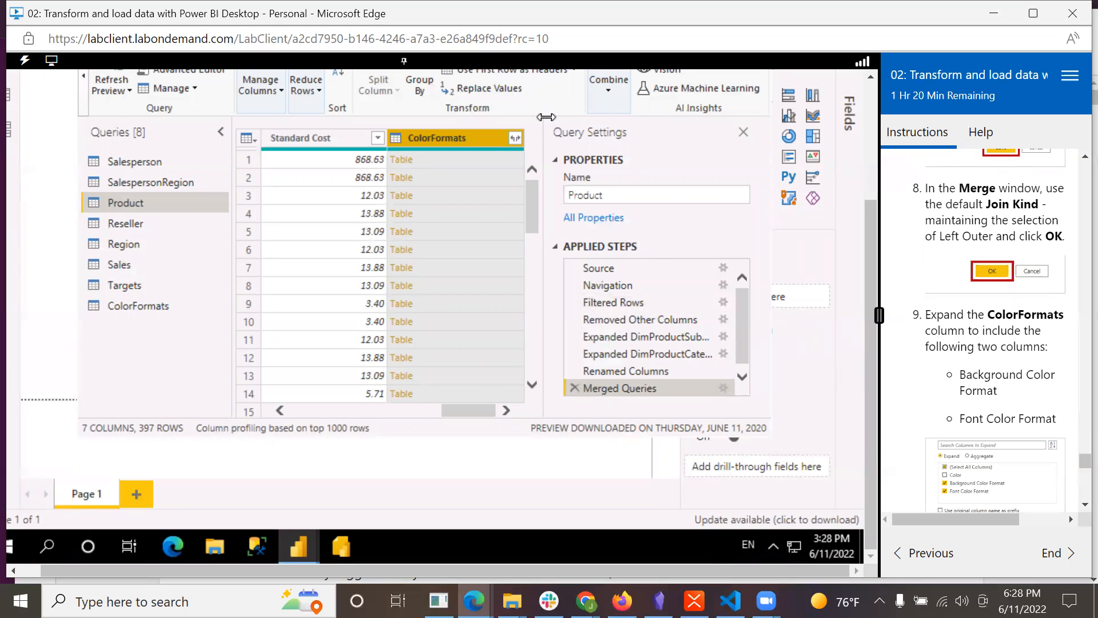
# Expand the ColorFormats column to include only Background Color Format and Font Color Format, without the original column name as prefix
pyautogui.click(515, 139)
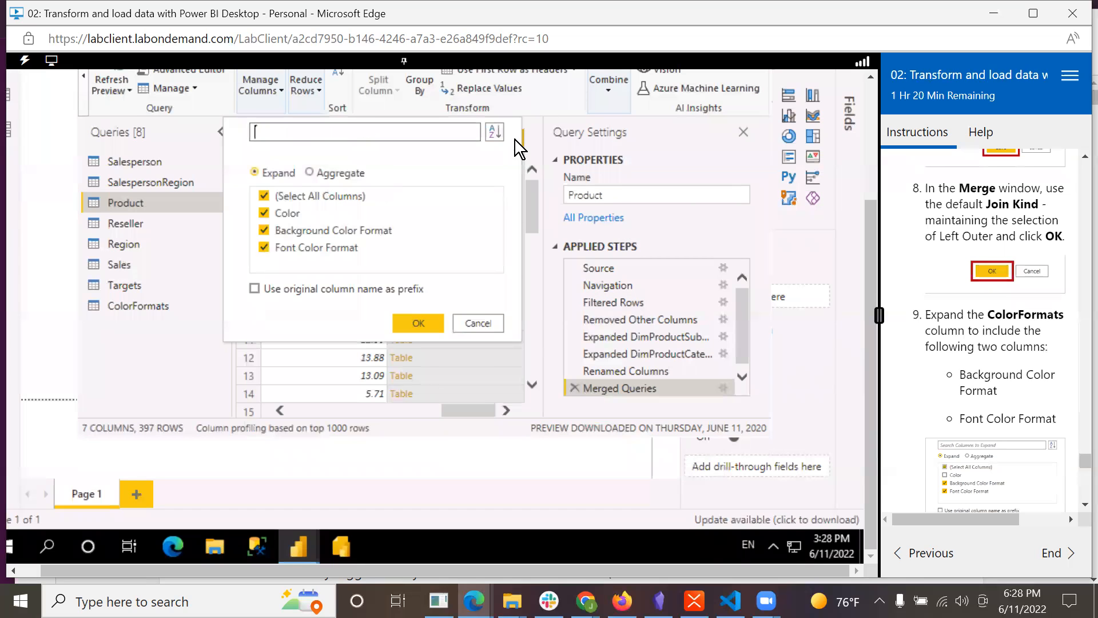
pyautogui.click(270, 216)
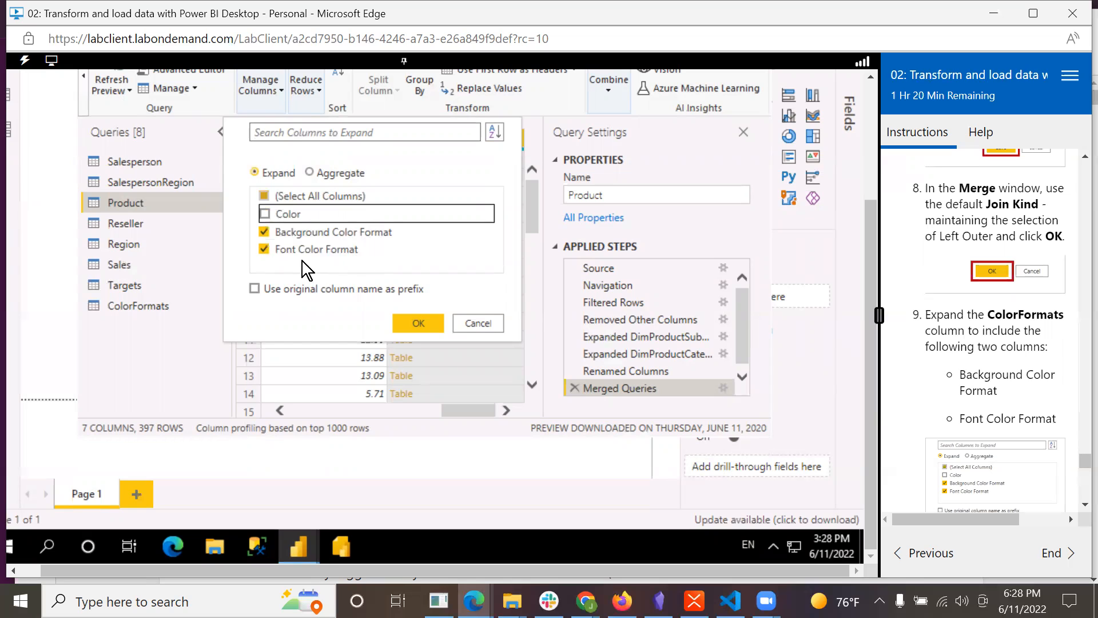
pyautogui.scroll(-3, 1023, 381)
pyautogui.scroll(-2, 1020, 381)
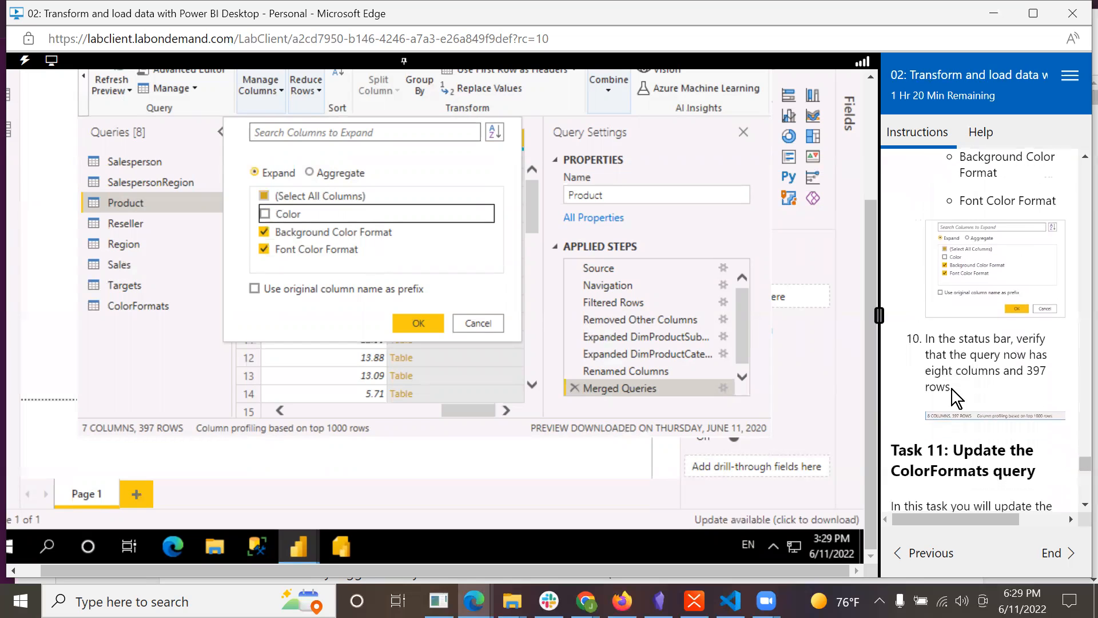
pyautogui.click(427, 322)
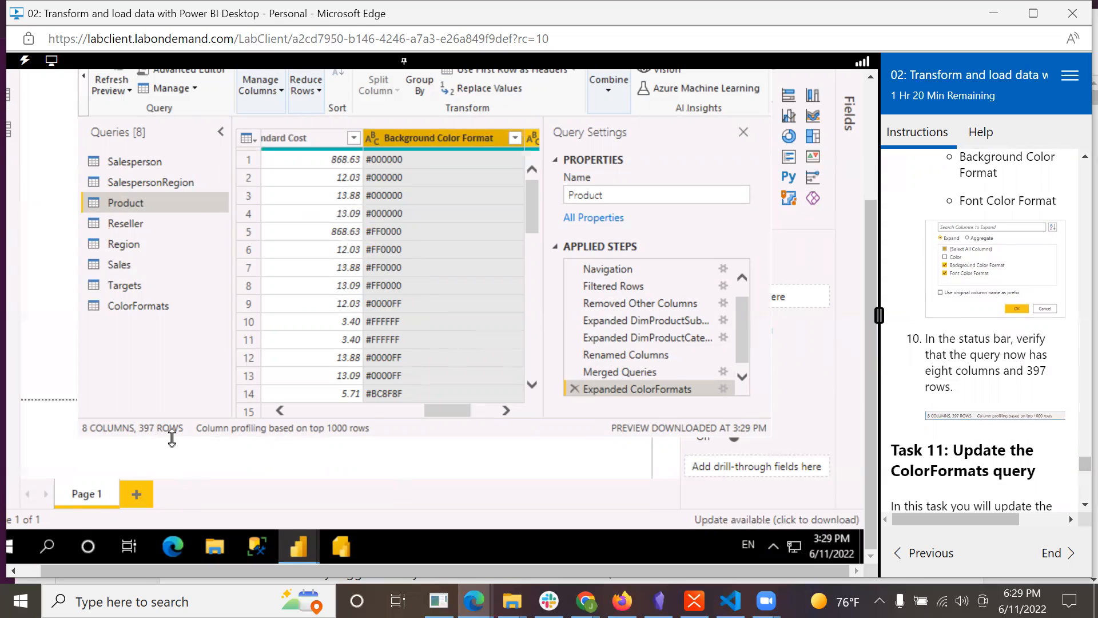
# Select the ColorFormats query and open its full query properties
pyautogui.scroll(-5, 1043, 398)
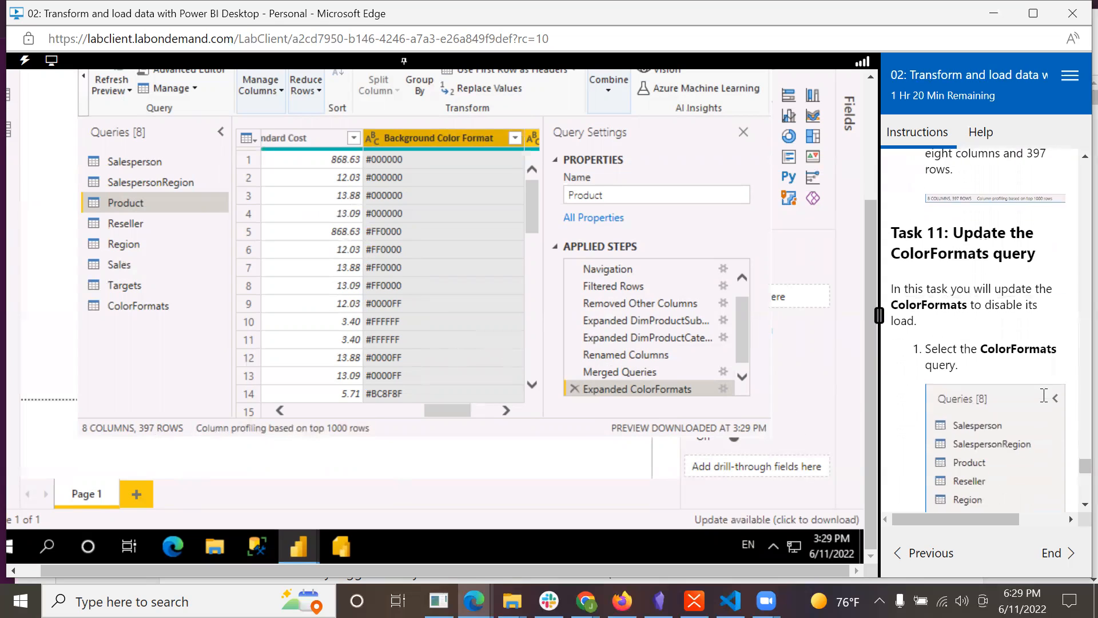
pyautogui.scroll(-1, 1043, 395)
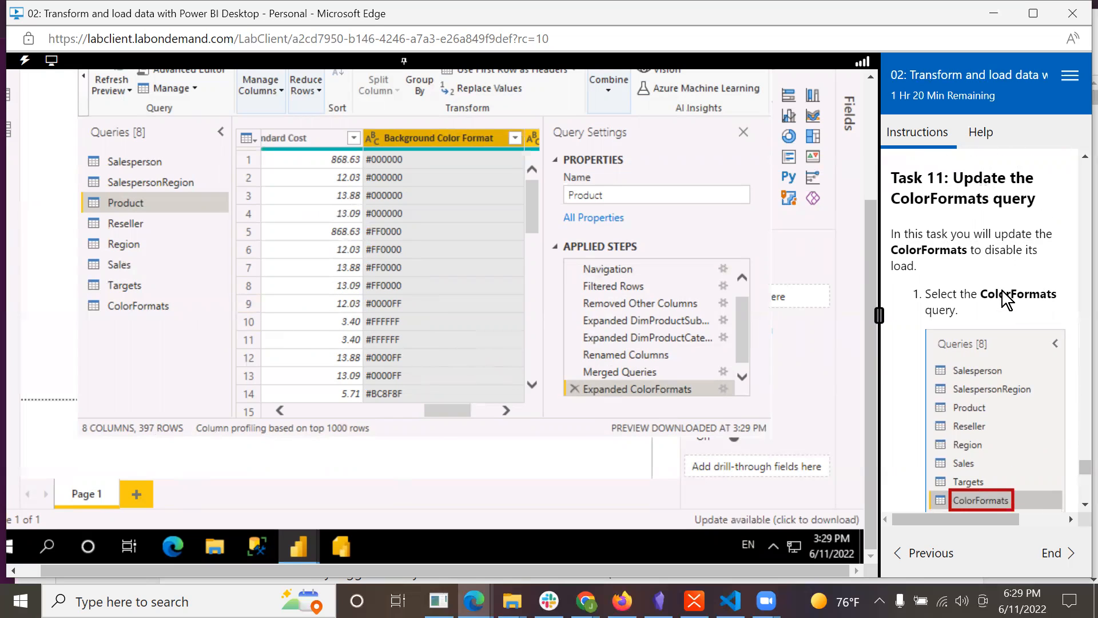
pyautogui.scroll(-1, 1002, 295)
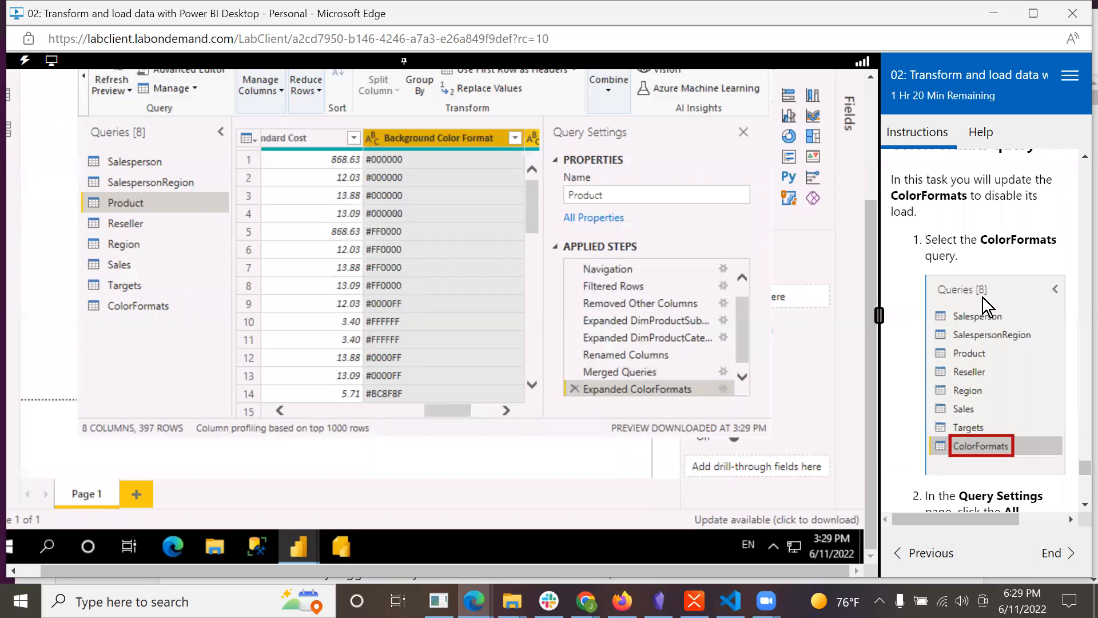
pyautogui.click(119, 304)
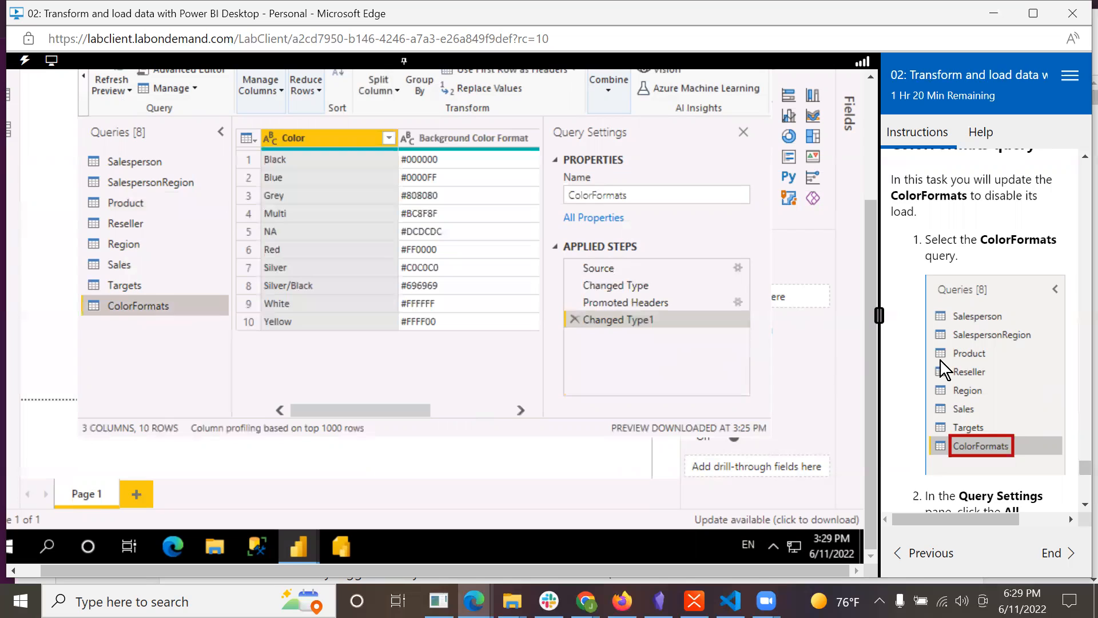
pyautogui.scroll(-4, 939, 358)
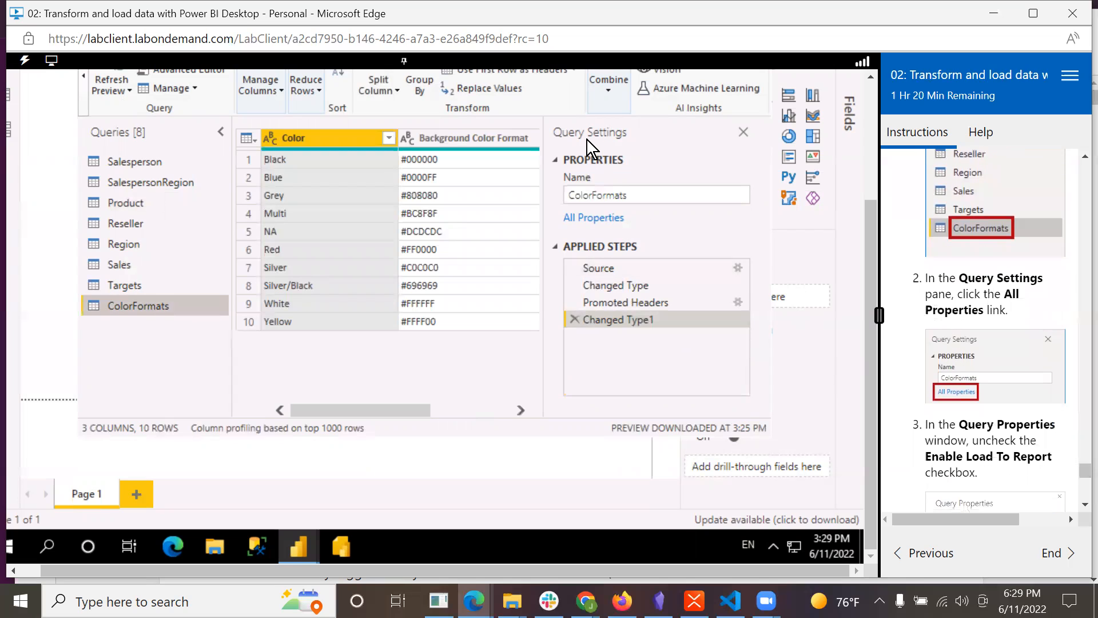
pyautogui.click(609, 219)
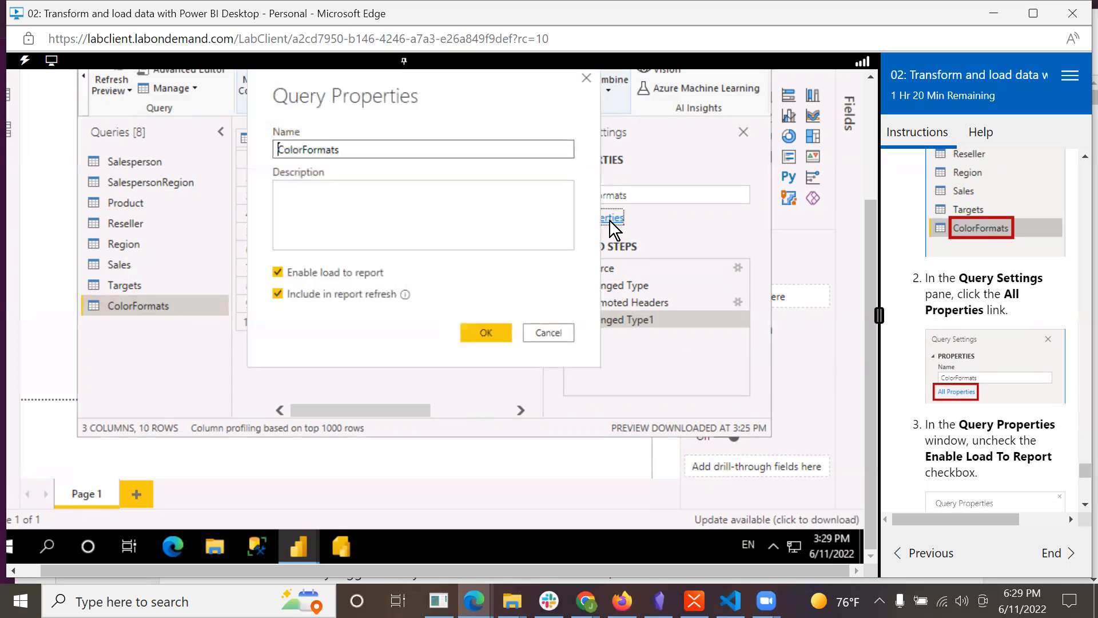
# Turn off Enable load to report for the ColorFormats query and apply the change
pyautogui.scroll(-3, 943, 363)
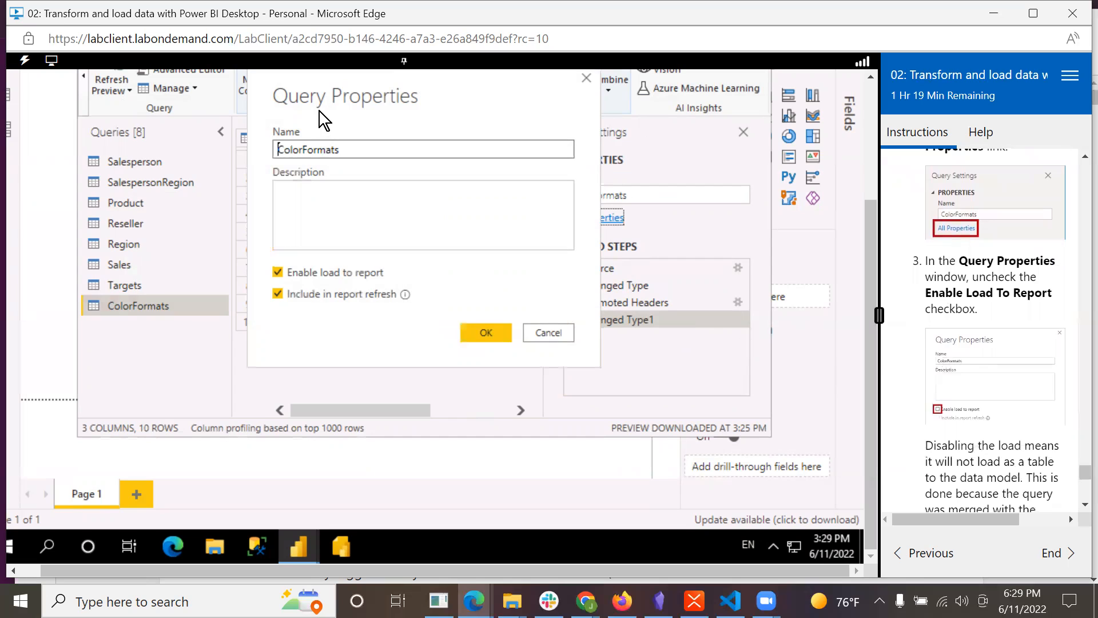
pyautogui.click(277, 272)
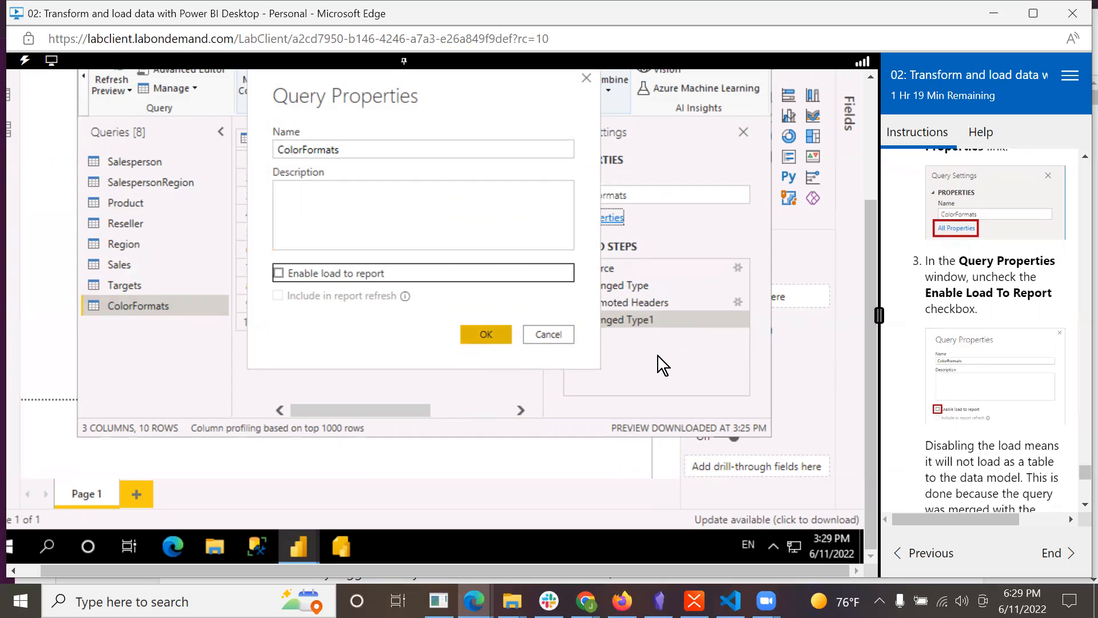
pyautogui.scroll(-4, 978, 394)
pyautogui.scroll(2, 977, 395)
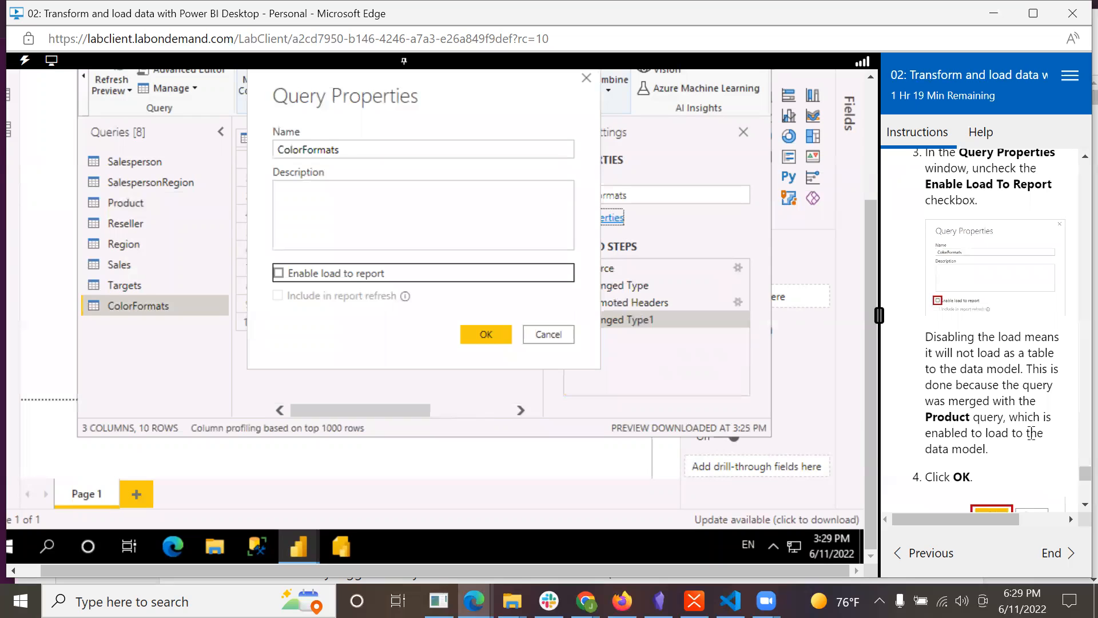
pyautogui.scroll(-2, 1031, 432)
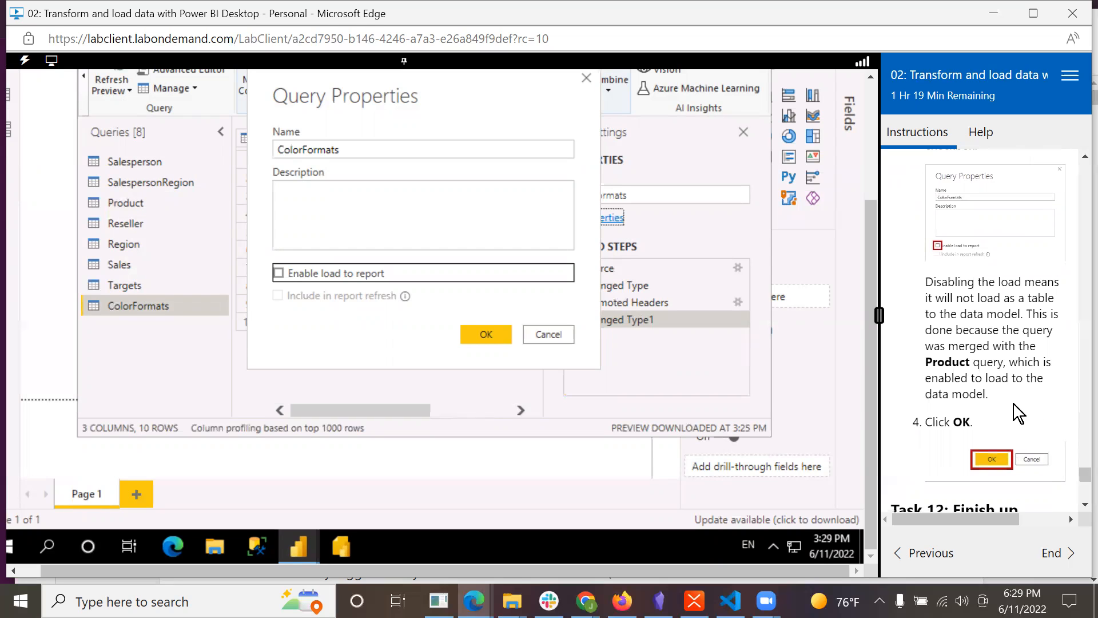
pyautogui.scroll(-2, 1013, 403)
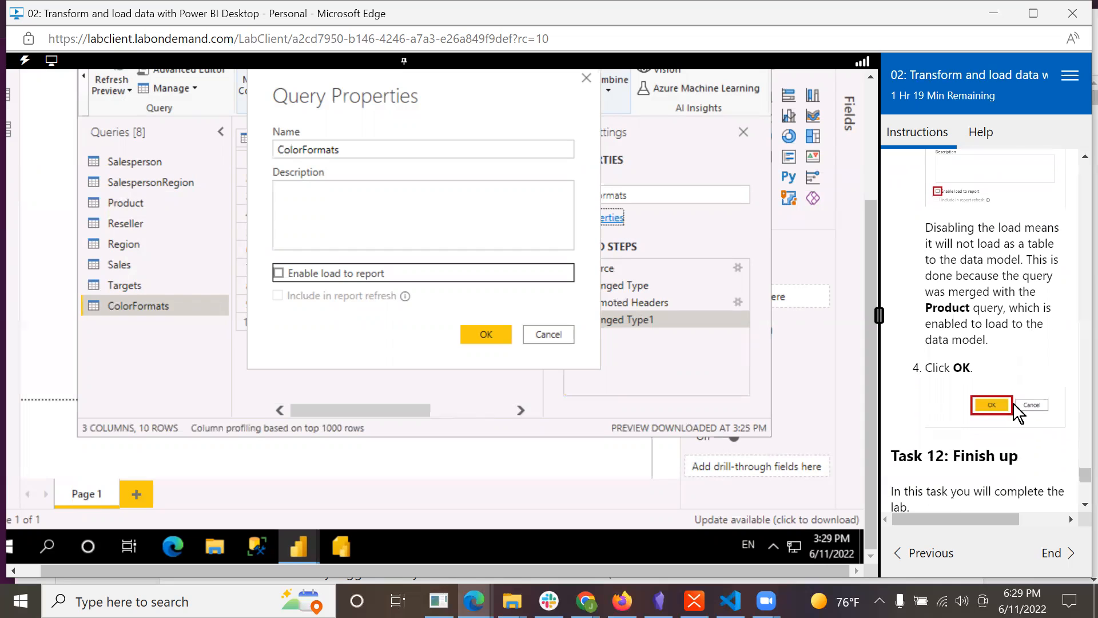
pyautogui.click(485, 335)
# Check the query list against the query names required by the lab's Finish up task
pyautogui.scroll(-4, 919, 406)
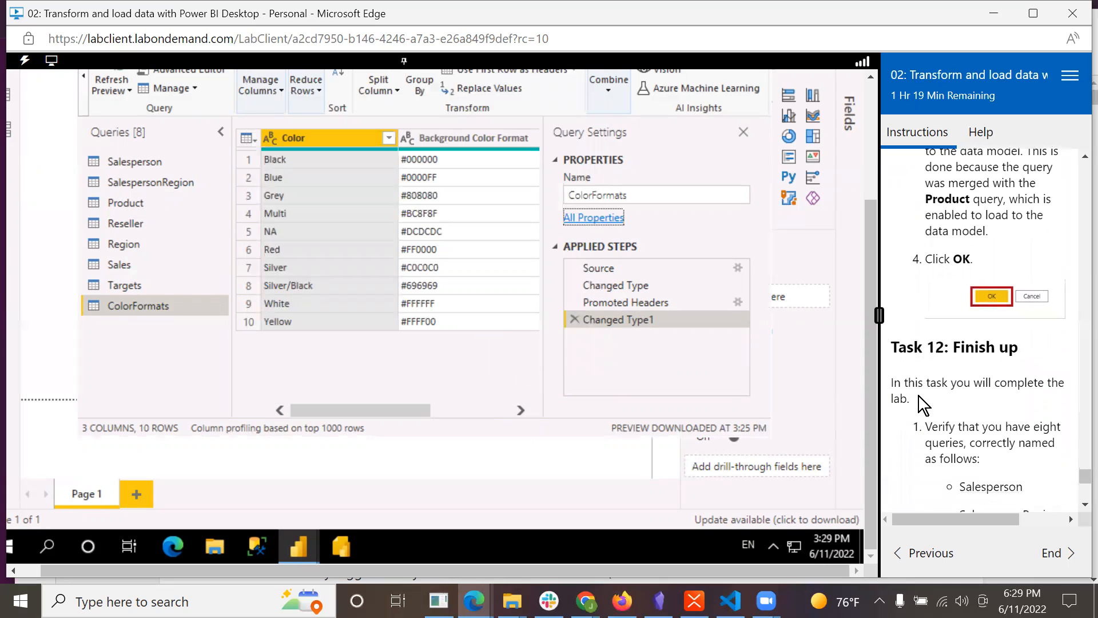
pyautogui.scroll(-6, 920, 395)
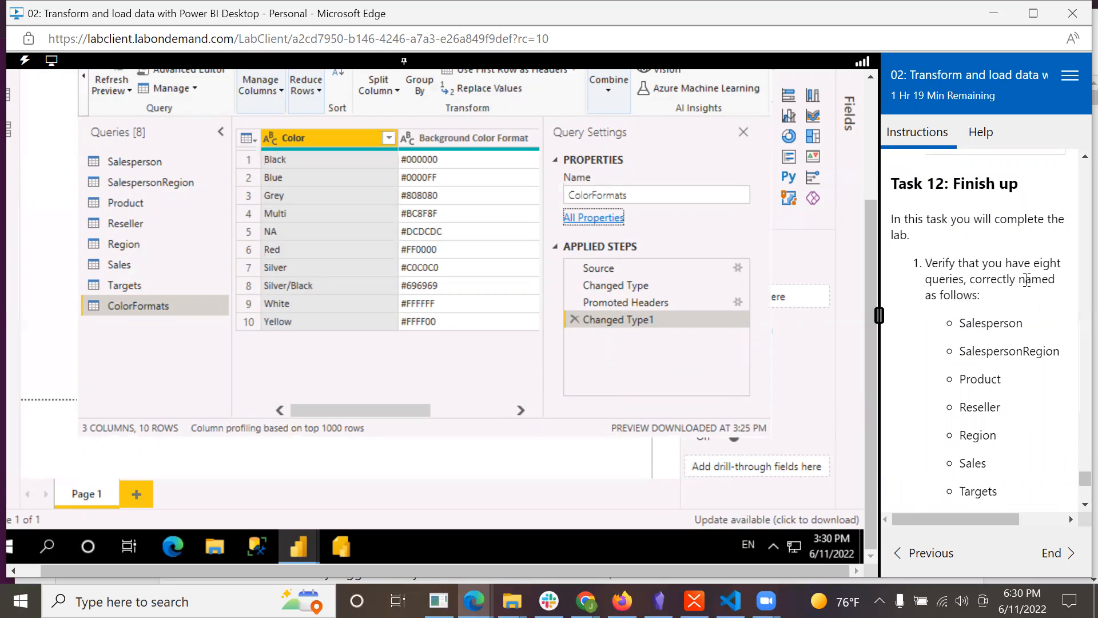
pyautogui.scroll(-1, 1019, 289)
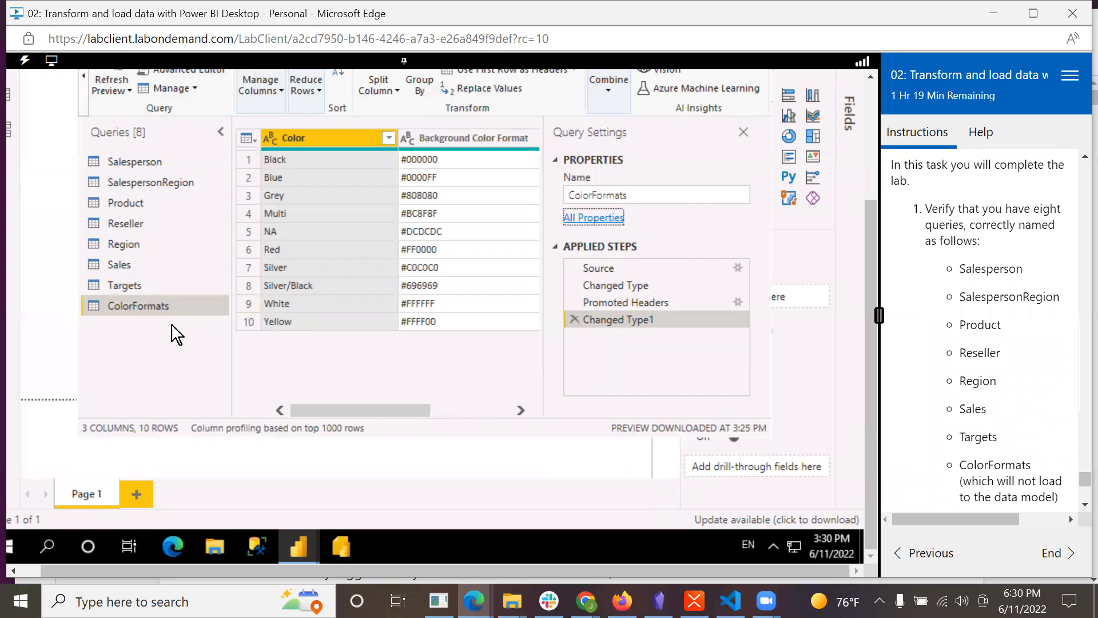
pyautogui.scroll(-5, 991, 373)
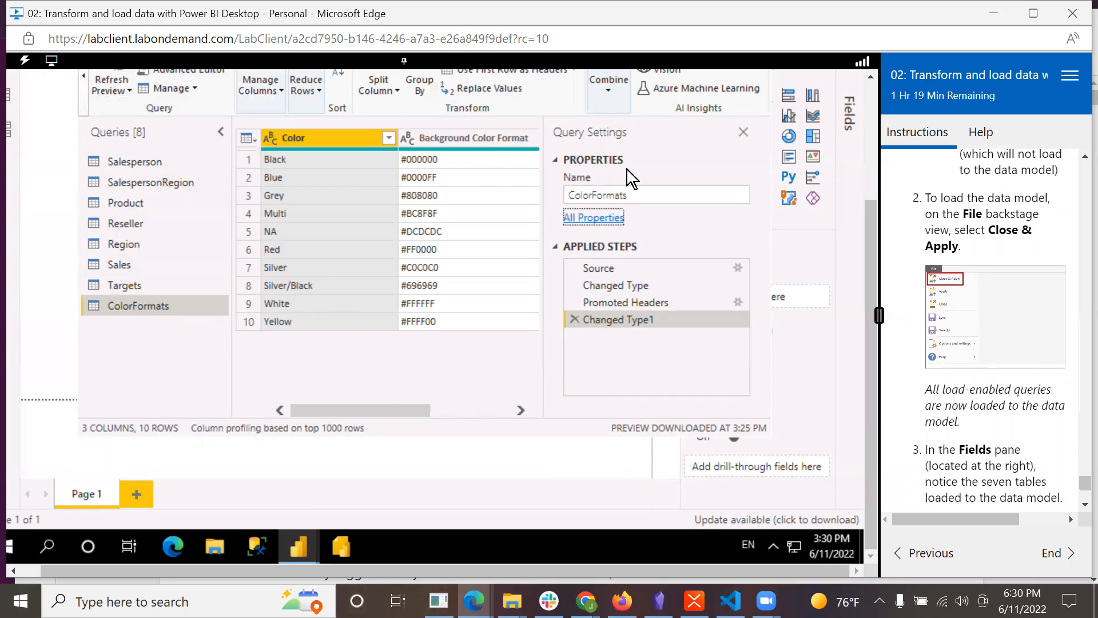
pyautogui.moveTo(870, 218); pyautogui.dragTo(845, 98)
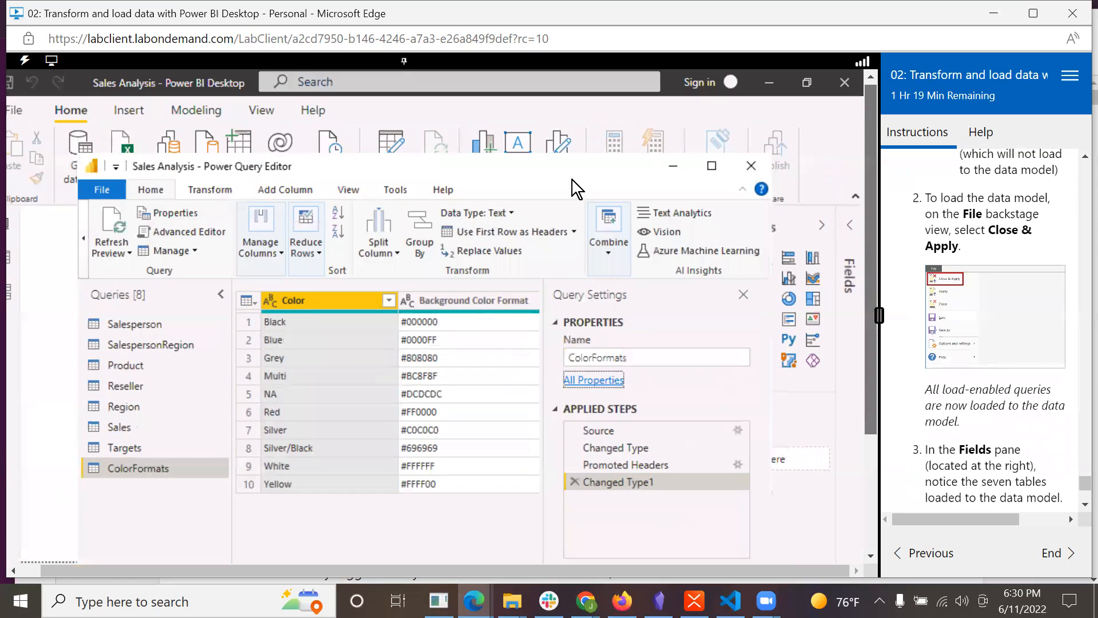
pyautogui.click(18, 109)
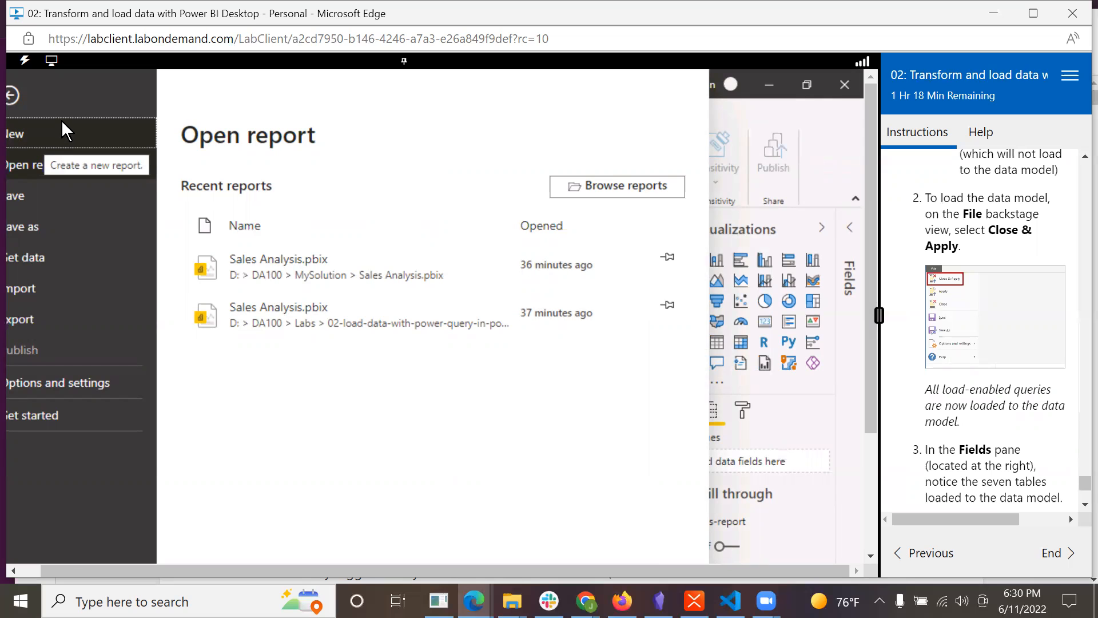
pyautogui.click(12, 98)
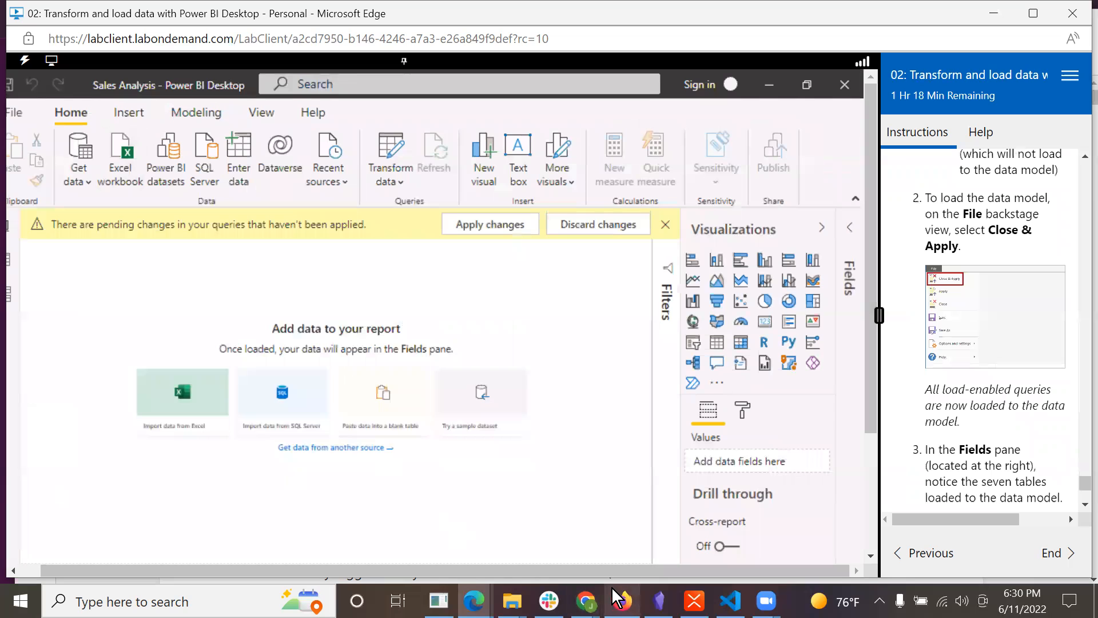
pyautogui.moveTo(599, 574); pyautogui.dragTo(541, 570)
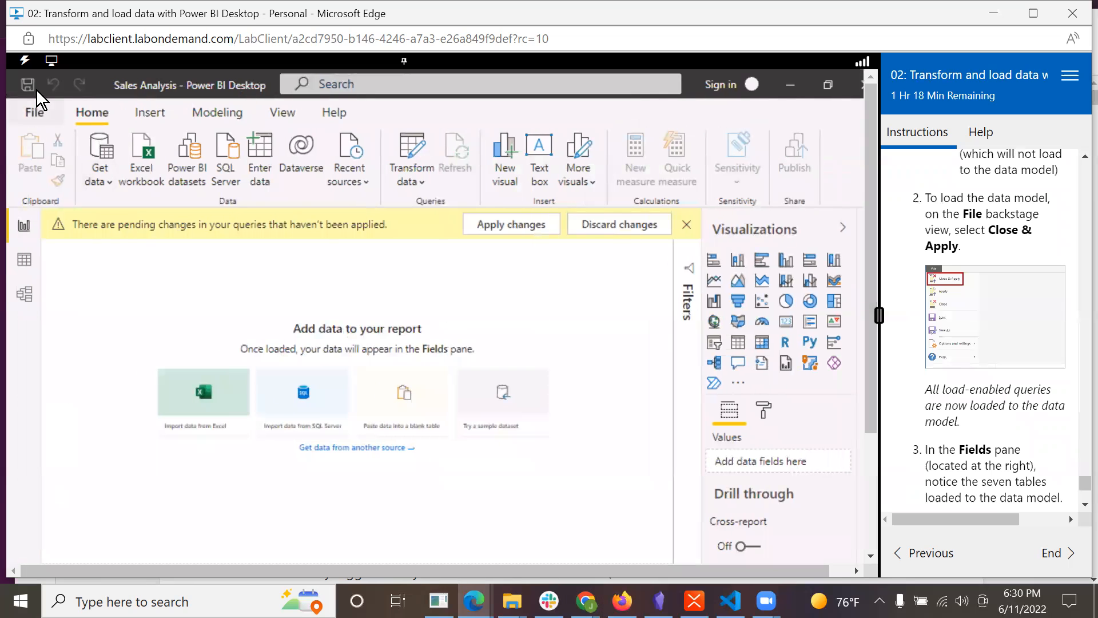
pyautogui.click(30, 107)
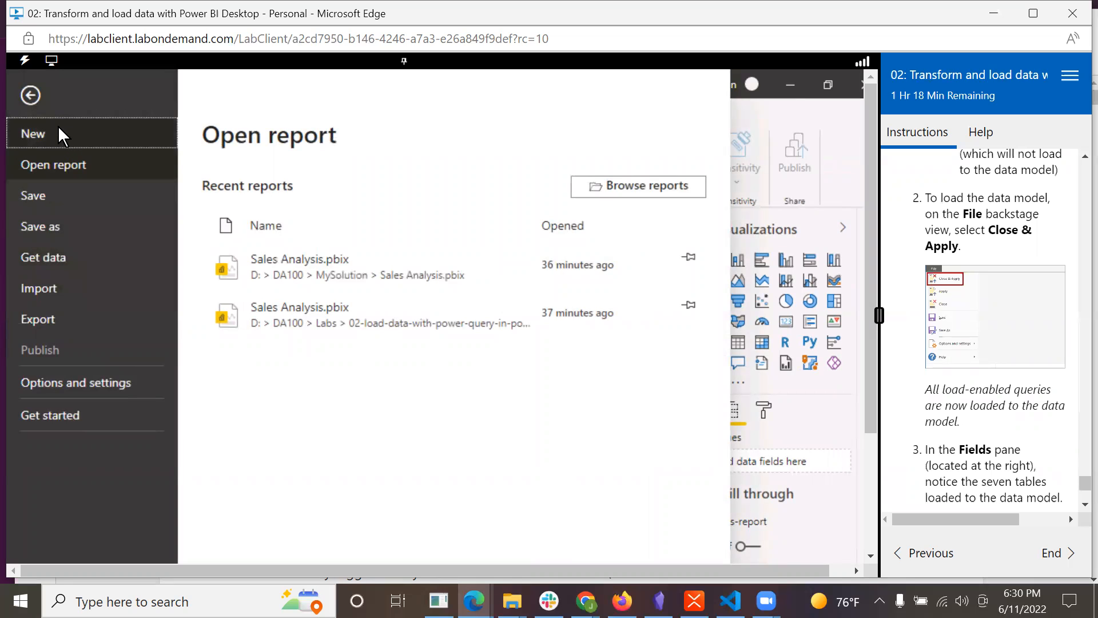
pyautogui.click(32, 93)
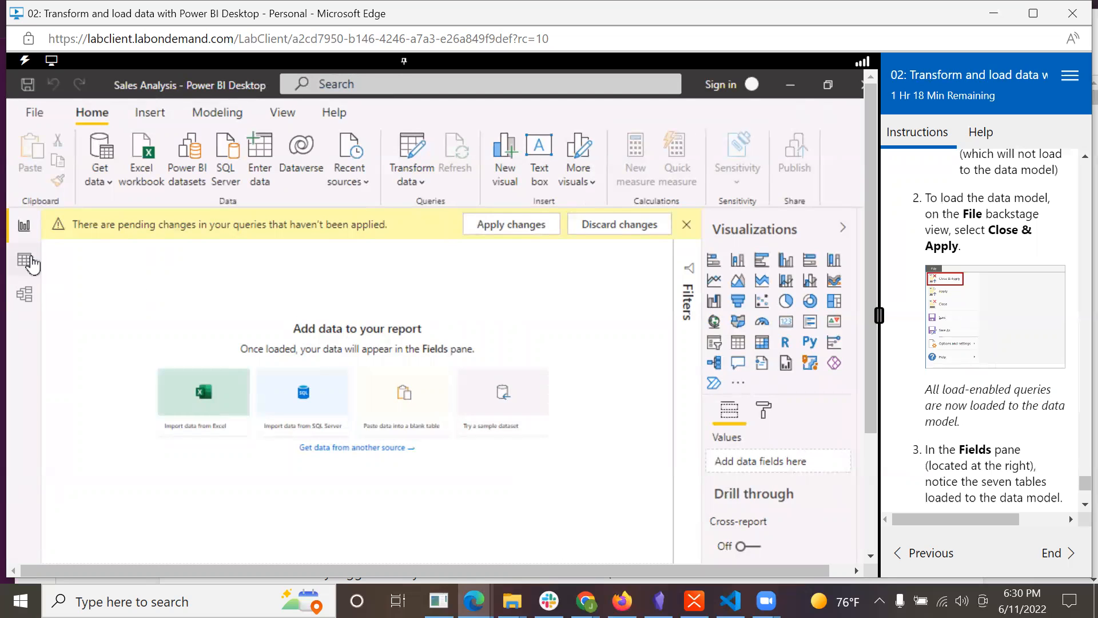
# Dismiss the notice about pending query changes and review the lab's instructions on loading the data model
pyautogui.click(687, 224)
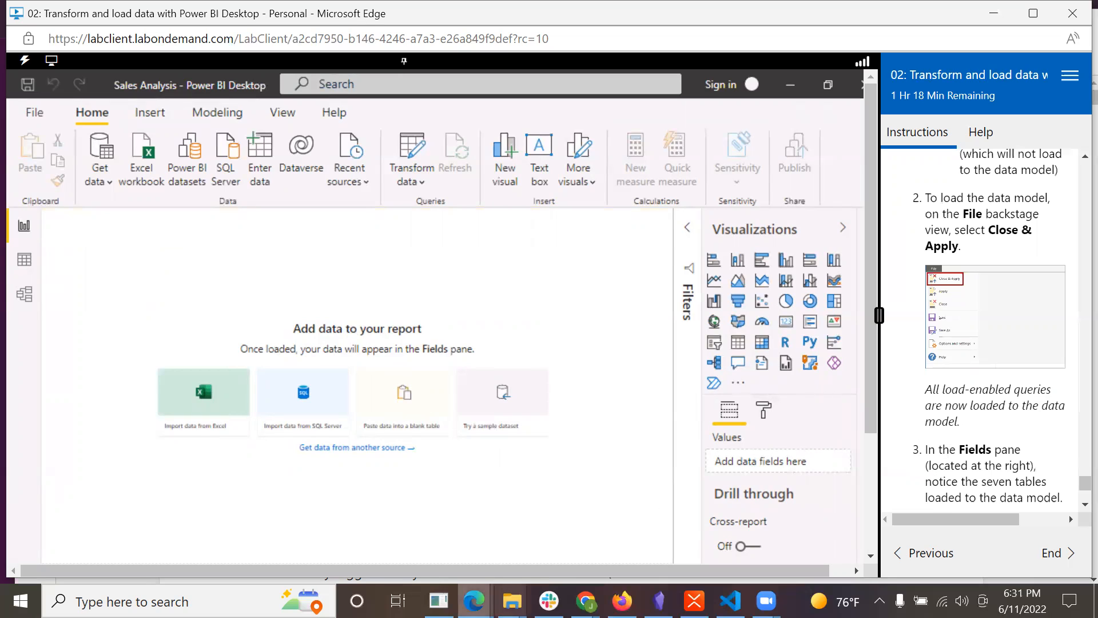
pyautogui.scroll(-5, 942, 390)
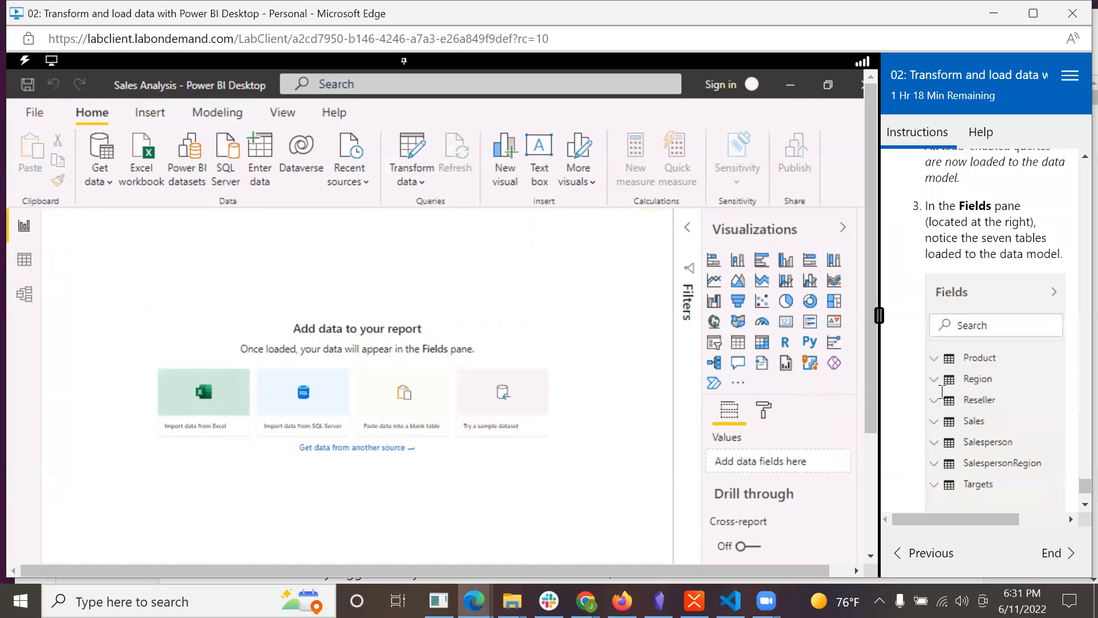
pyautogui.scroll(2, 941, 394)
pyautogui.scroll(-4, 944, 403)
pyautogui.scroll(2, 944, 402)
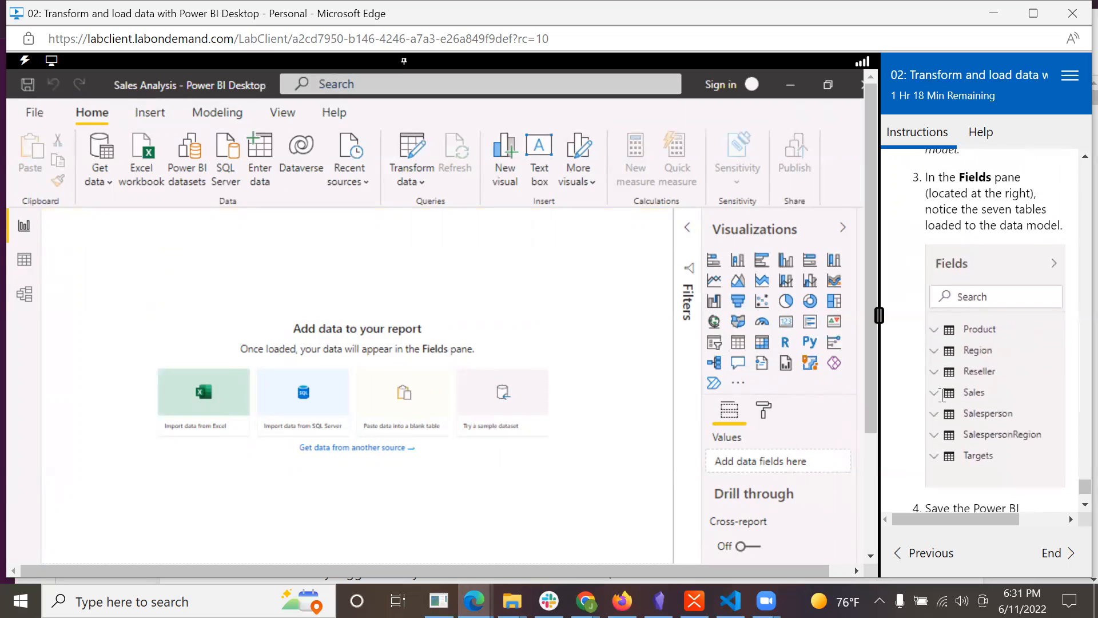
pyautogui.scroll(3, 941, 395)
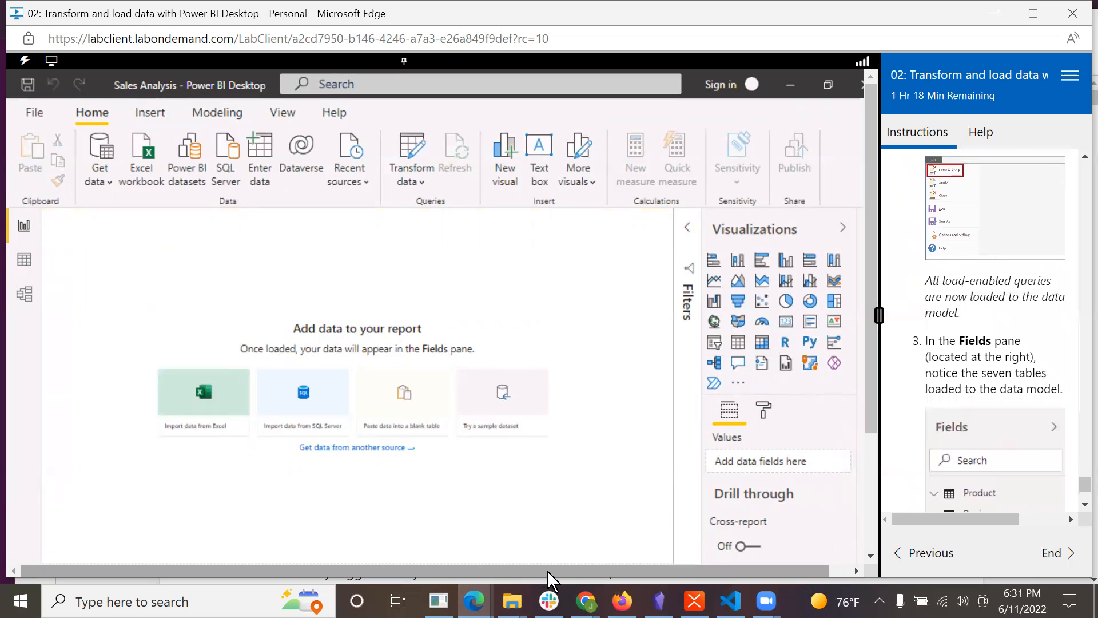
# Minimize the main report window to reach the Power Query Editor, and close it while applying all query changes
pyautogui.click(789, 84)
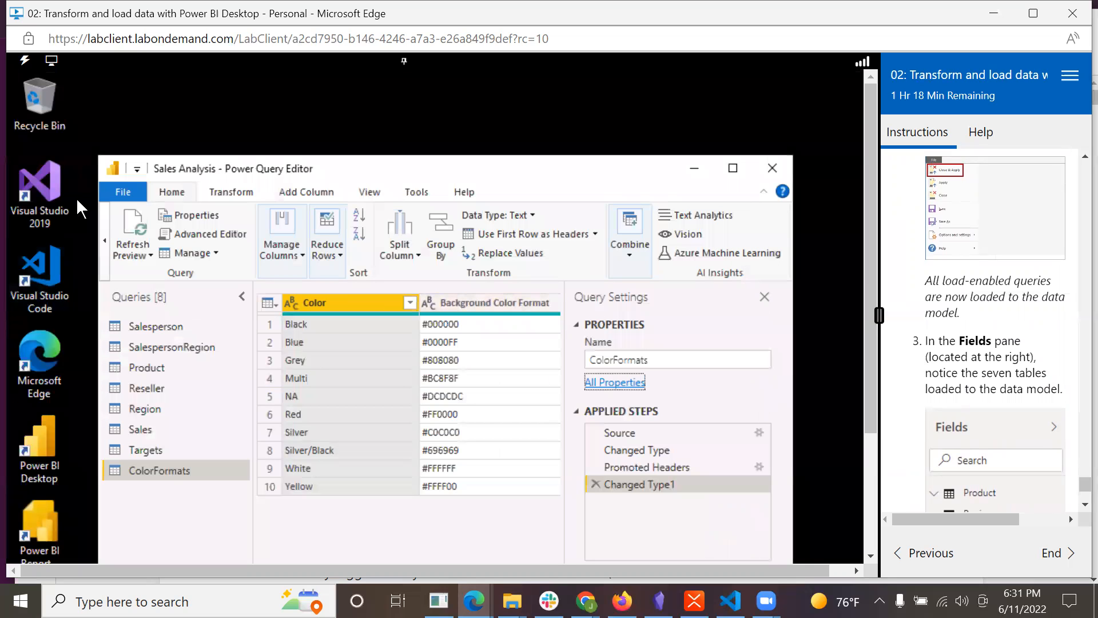
pyautogui.click(114, 191)
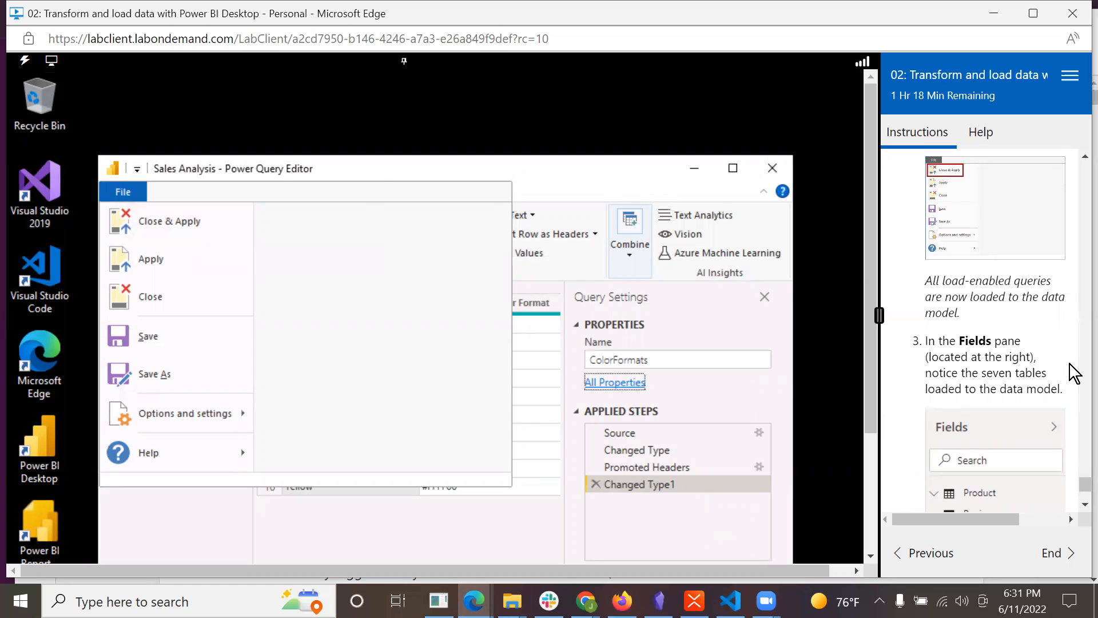
pyautogui.scroll(4, 1064, 368)
pyautogui.scroll(-2, 1062, 367)
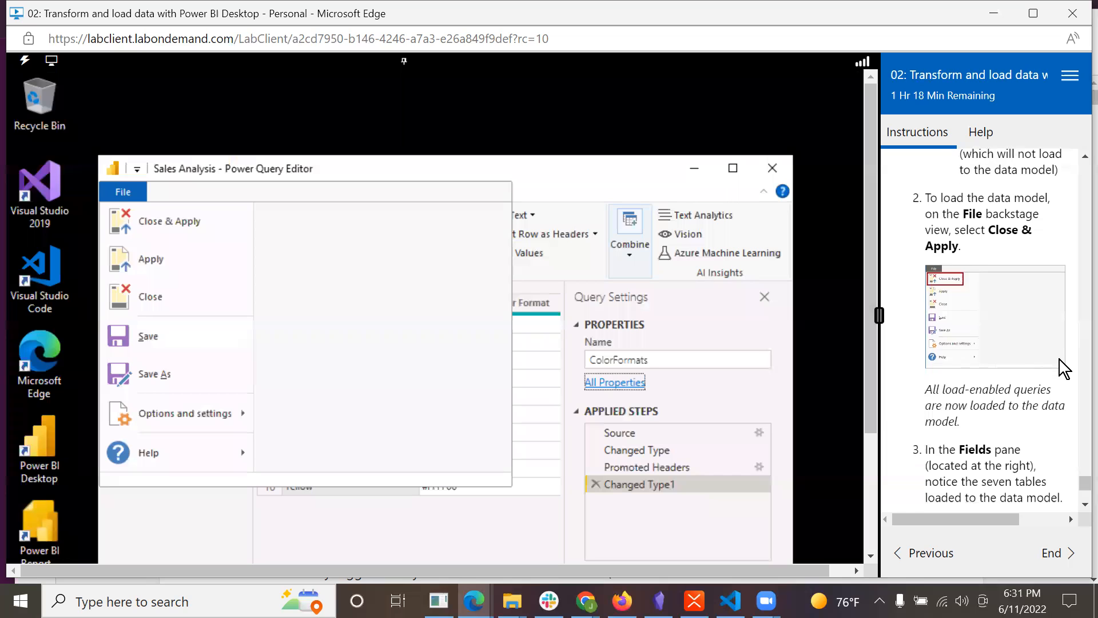
pyautogui.click(201, 219)
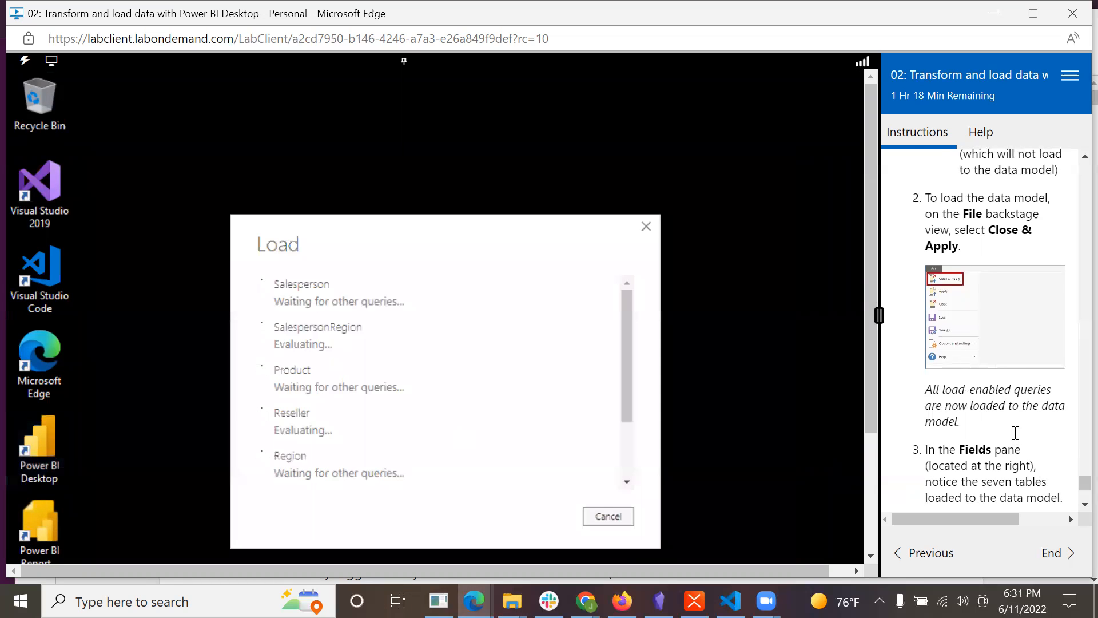
# Restore the Sales Analysis report window and compare its loaded tables with the tables listed in the lab instructions
pyautogui.scroll(-1, 1013, 433)
pyautogui.scroll(-2, 1015, 365)
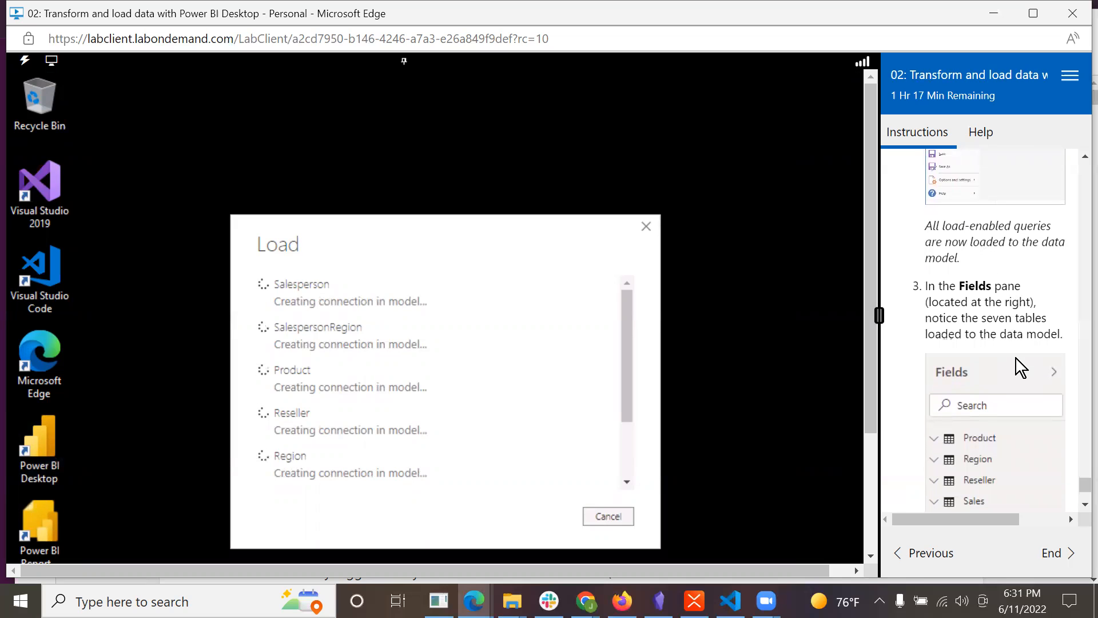
pyautogui.scroll(-2, 1015, 358)
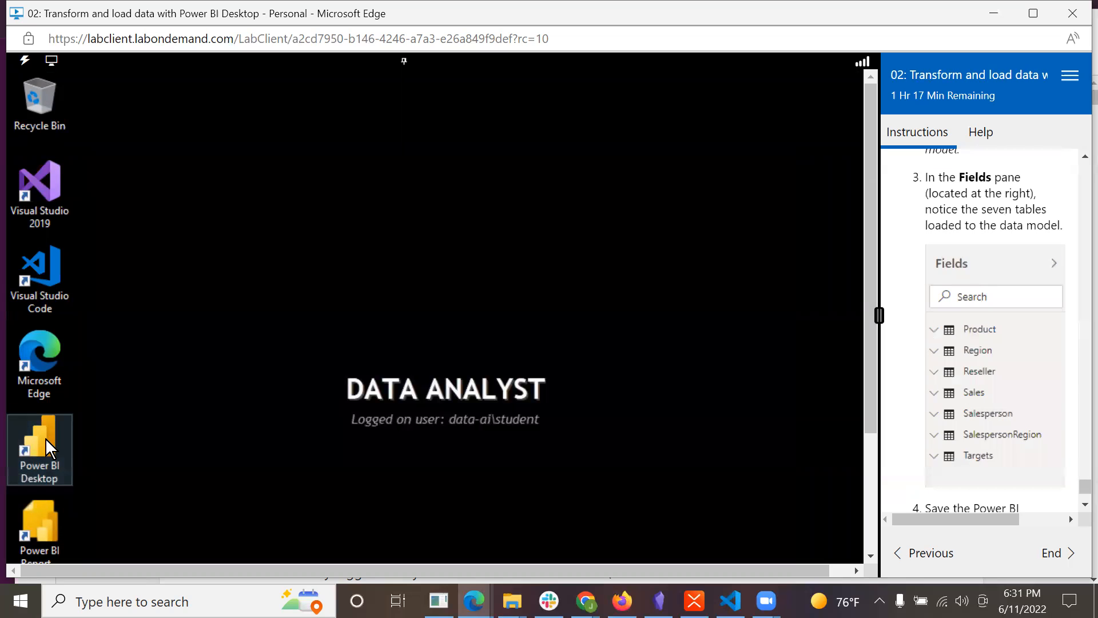
pyautogui.click(46, 437)
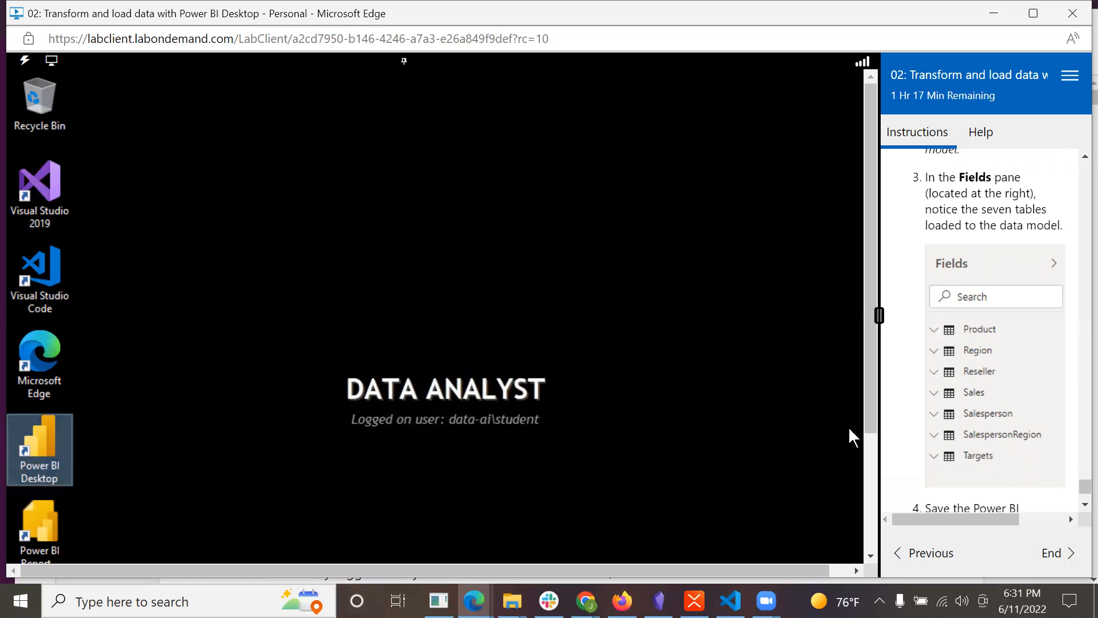
pyautogui.click(870, 476)
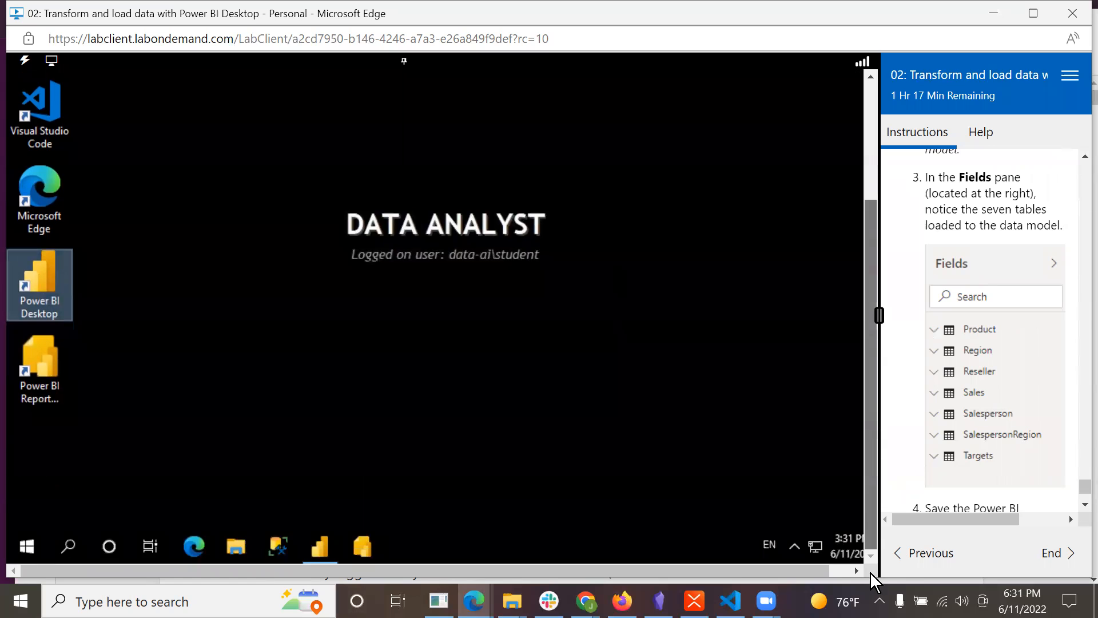
pyautogui.click(321, 544)
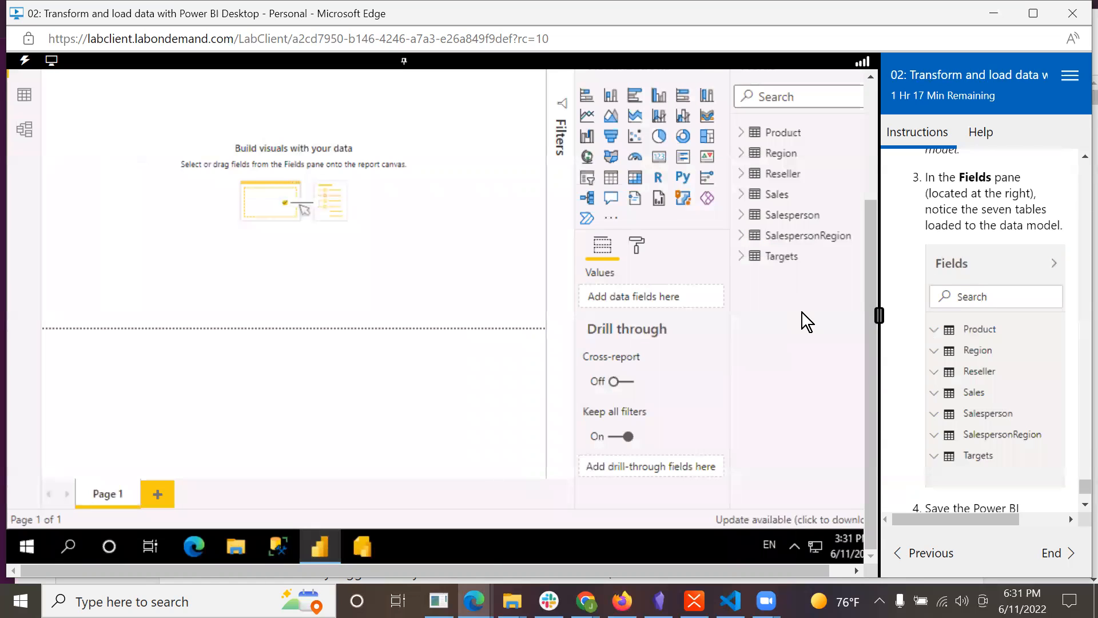
pyautogui.scroll(3, 866, 382)
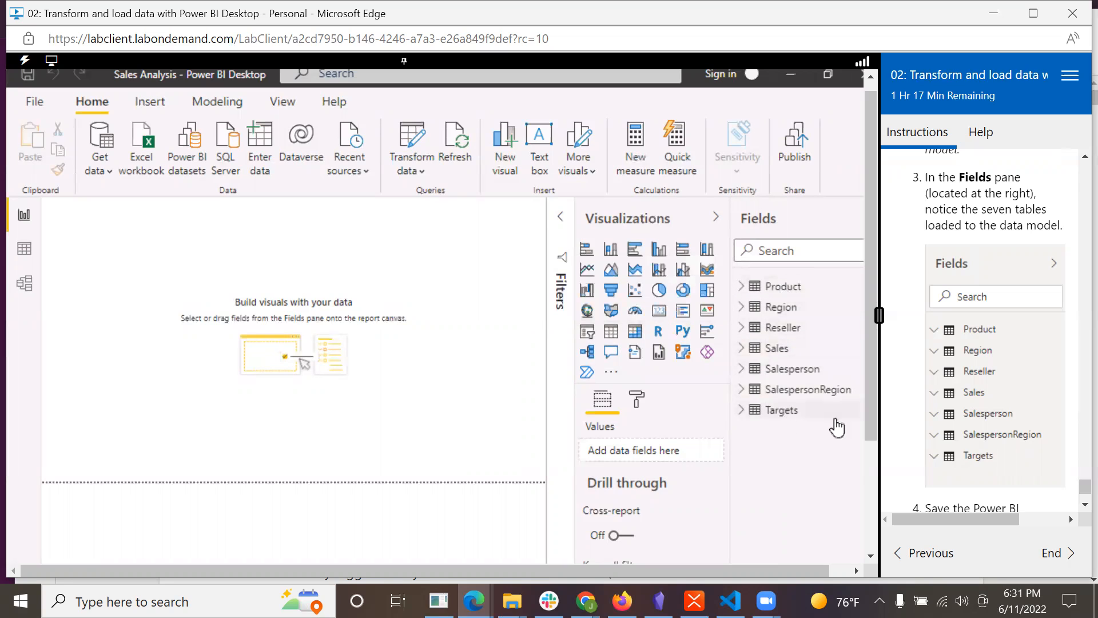
# Read the lab's closing instructions and save the Sales Analysis file
pyautogui.scroll(-4, 956, 417)
pyautogui.scroll(-2, 957, 416)
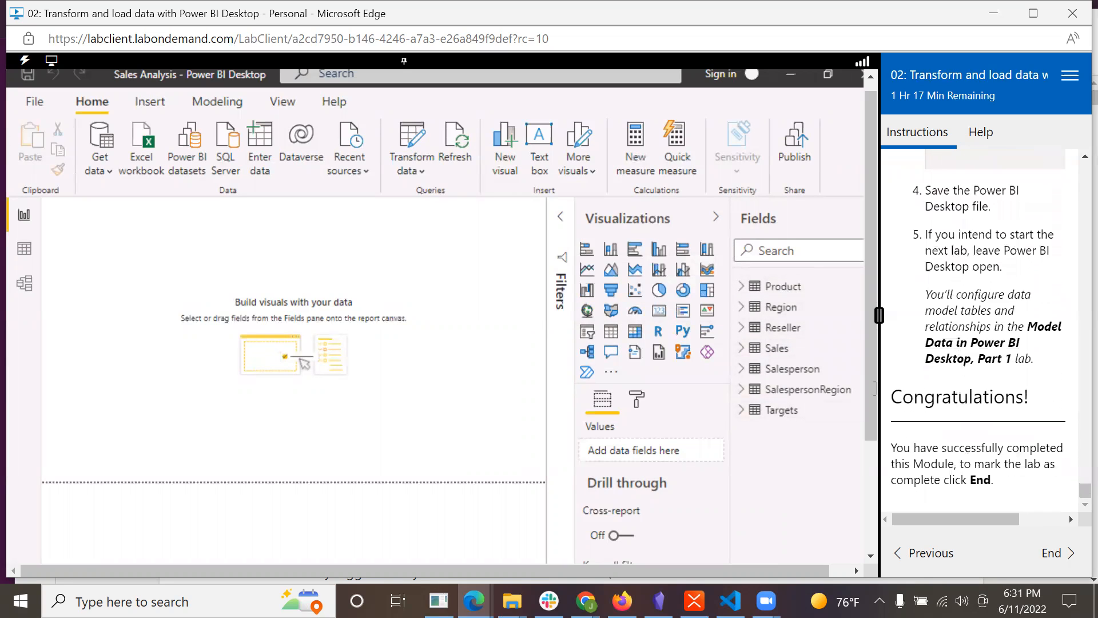
pyautogui.click(36, 101)
pyautogui.click(34, 184)
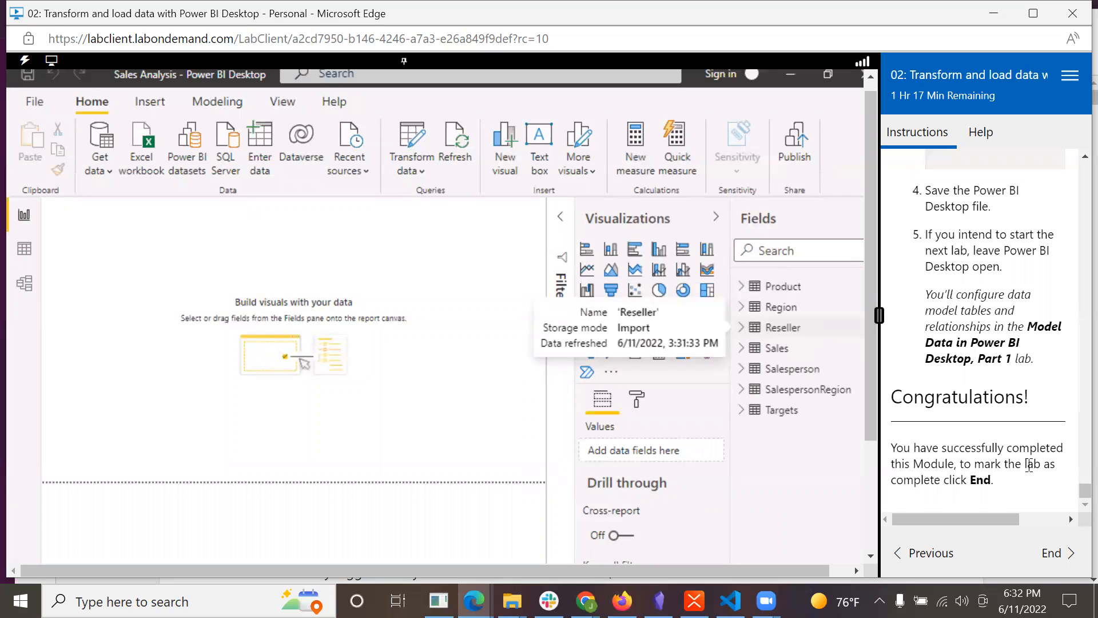
# End the lab with the option to mark it as complete and close the lab window
pyautogui.click(1053, 550)
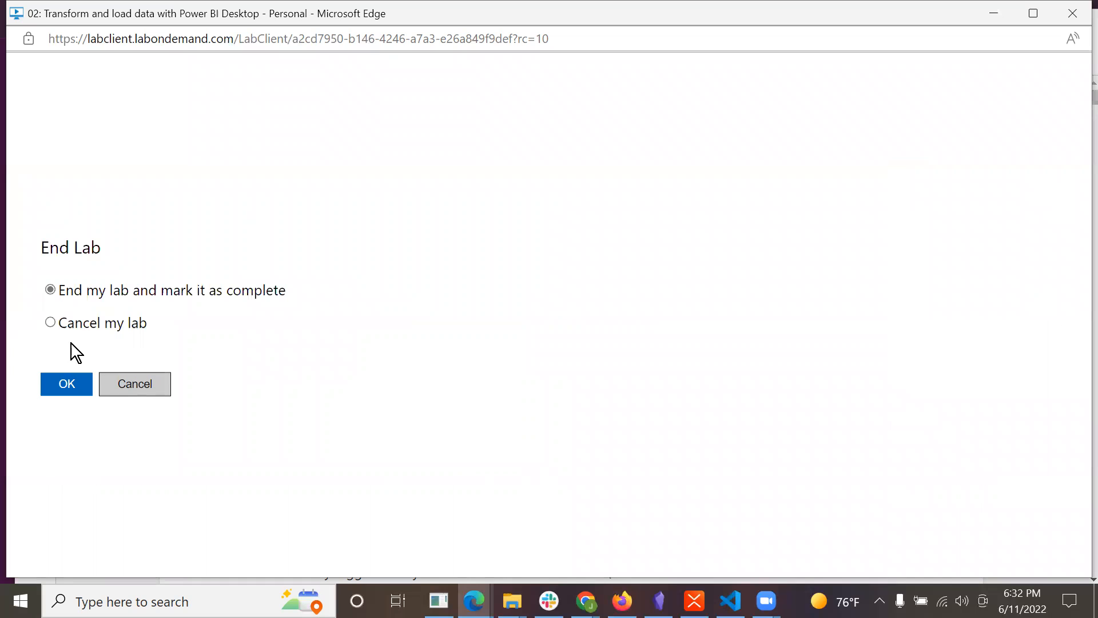
pyautogui.click(64, 389)
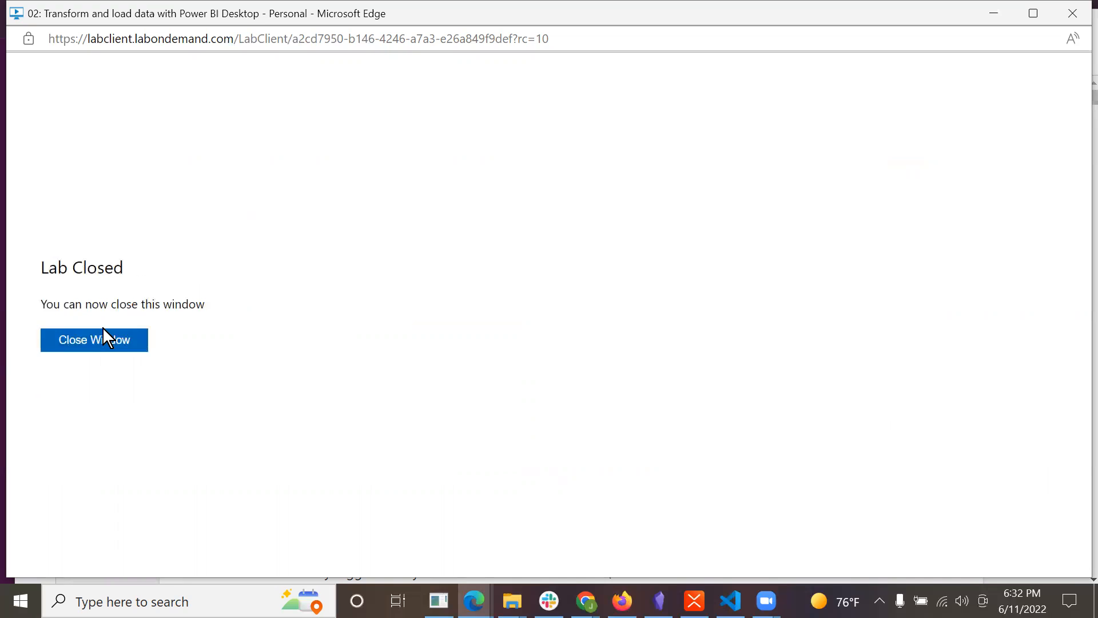
pyautogui.click(109, 347)
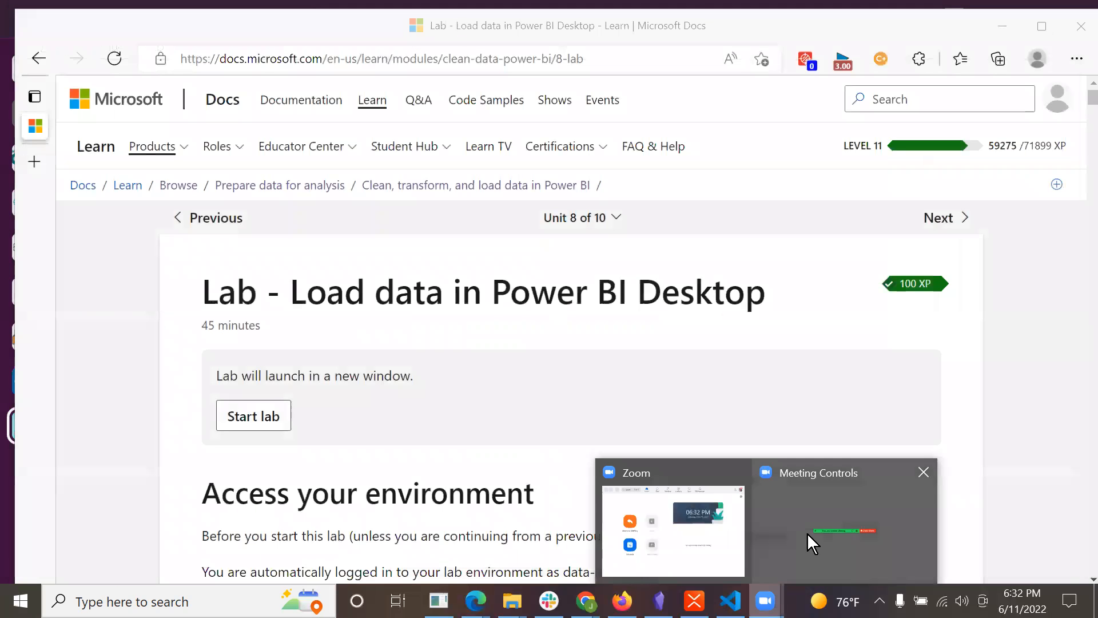